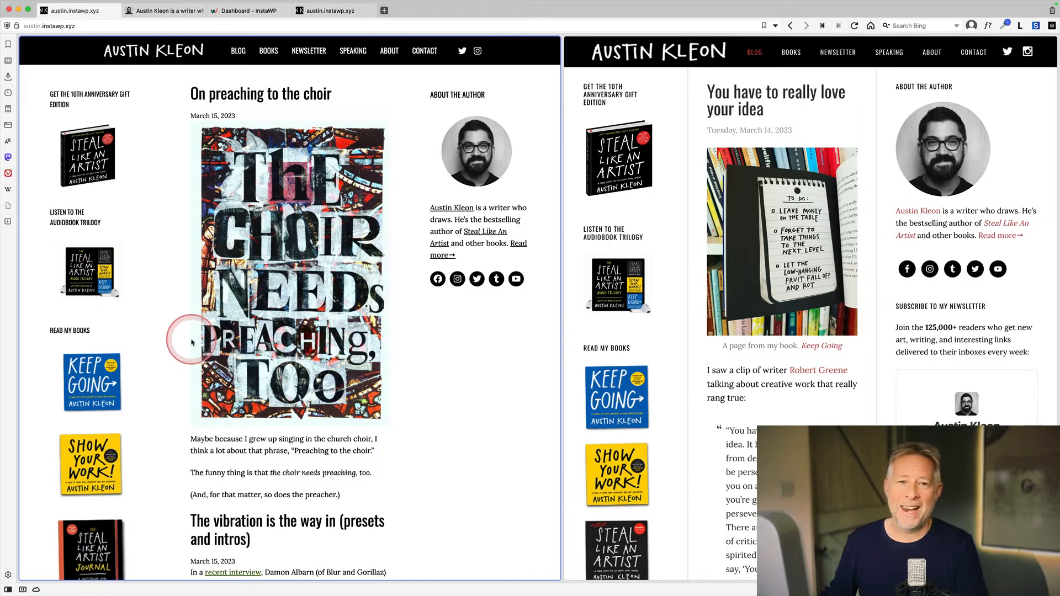
Compare the rebuilt Austin Kleon blog with the original site side by side at different pane widths.
{"action": "scroll", "coordinate": [193, 349], "scroll_direction": "down", "scroll_amount": 5}
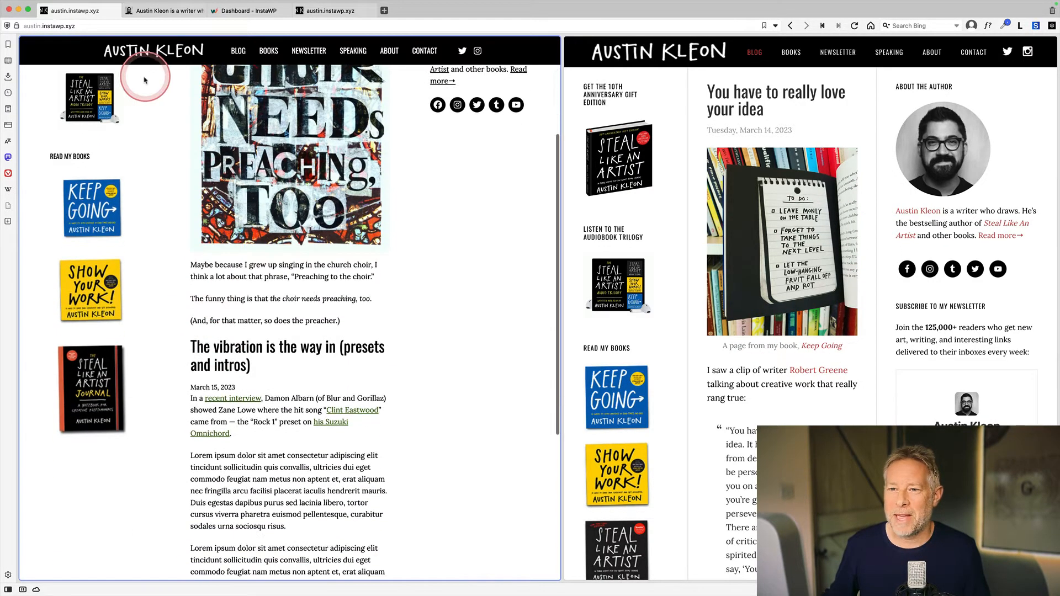
{"action": "scroll", "coordinate": [386, 132], "scroll_direction": "up", "scroll_amount": 4}
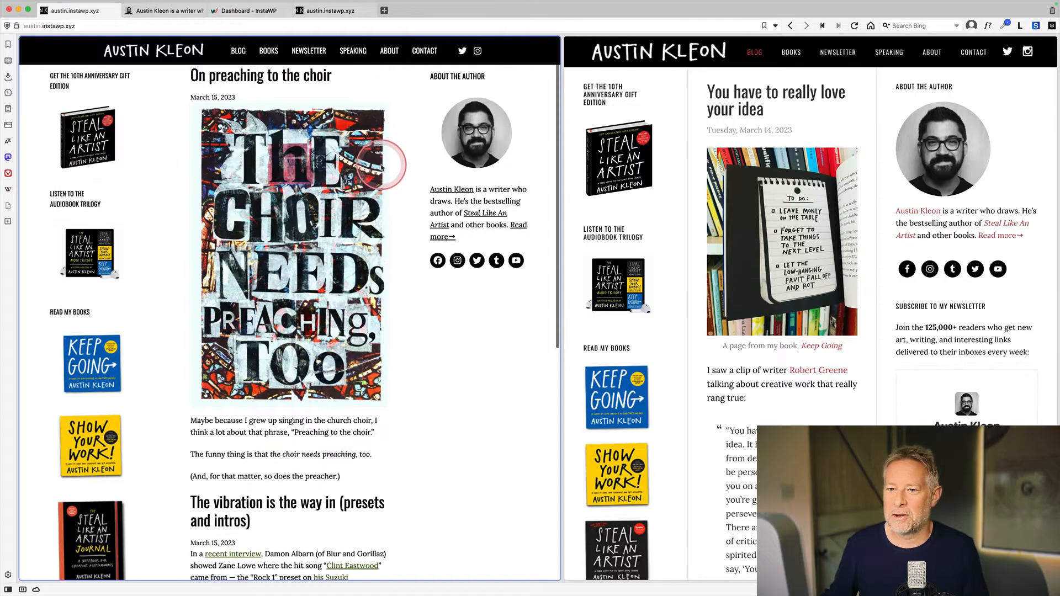
{"action": "scroll", "coordinate": [296, 229], "scroll_direction": "up", "scroll_amount": 1}
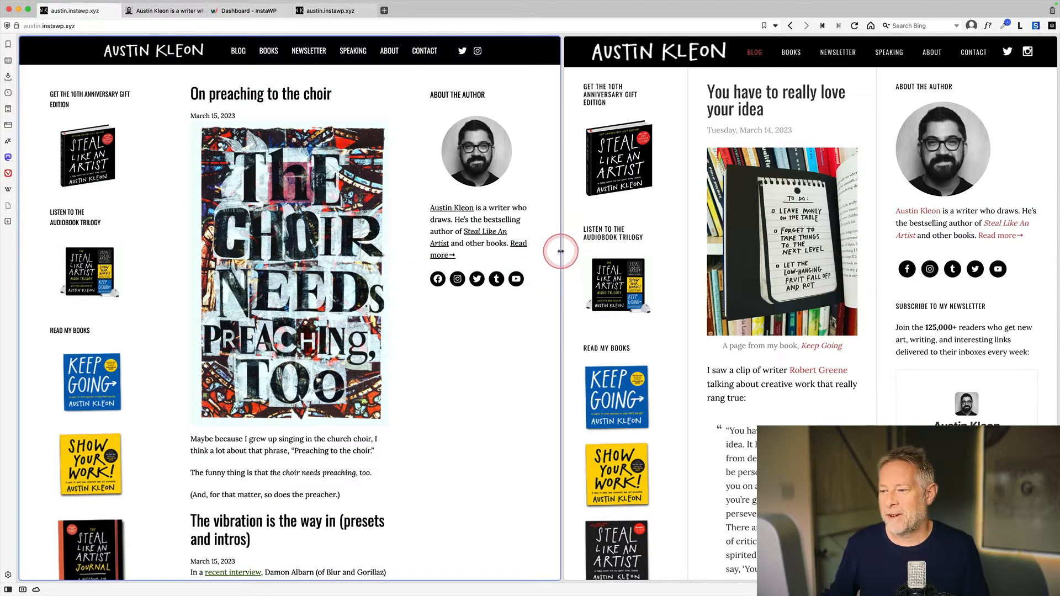
{"action": "left_click_drag", "start_coordinate": [560, 251], "coordinate": [615, 265]}
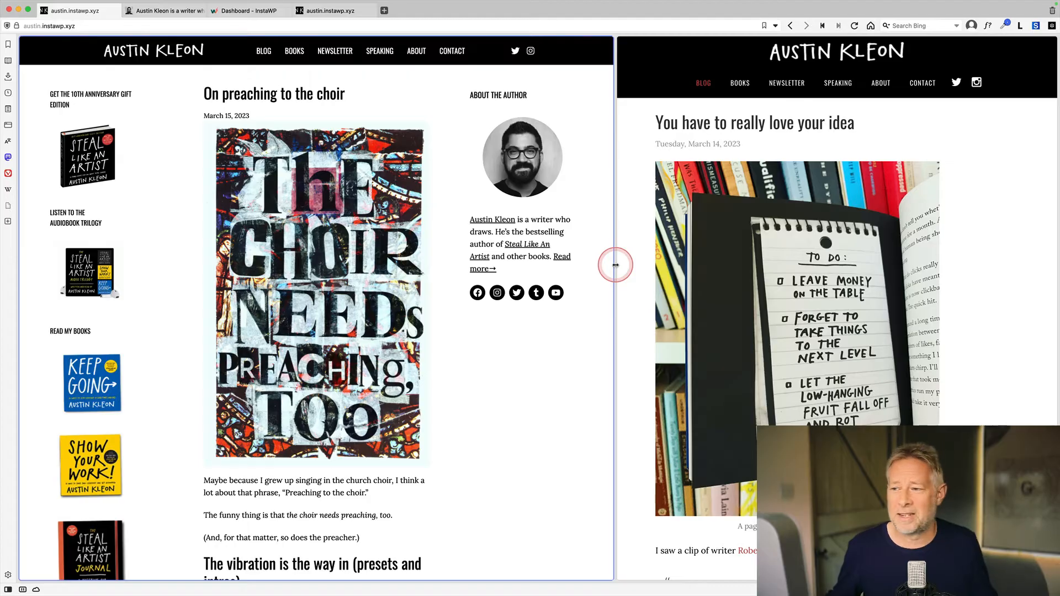
{"action": "left_click_drag", "start_coordinate": [615, 265], "coordinate": [554, 271]}
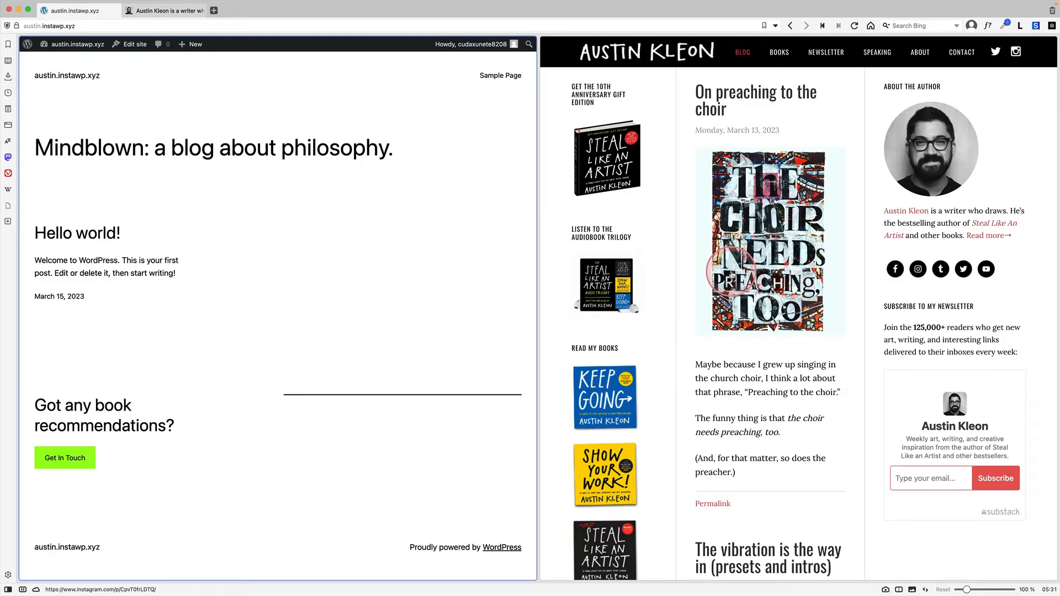
Examine the original blog's three-column layout, sidebars and header, including how they respond to a narrower pane.
{"action": "scroll", "coordinate": [741, 305], "scroll_direction": "down", "scroll_amount": 5}
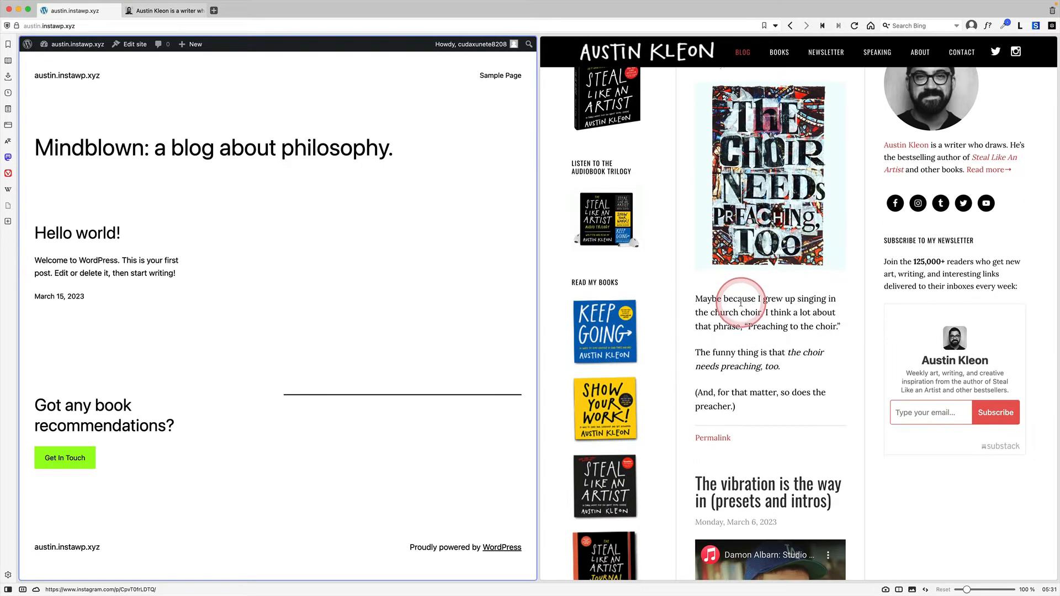
{"action": "scroll", "coordinate": [740, 296], "scroll_direction": "up", "scroll_amount": 5}
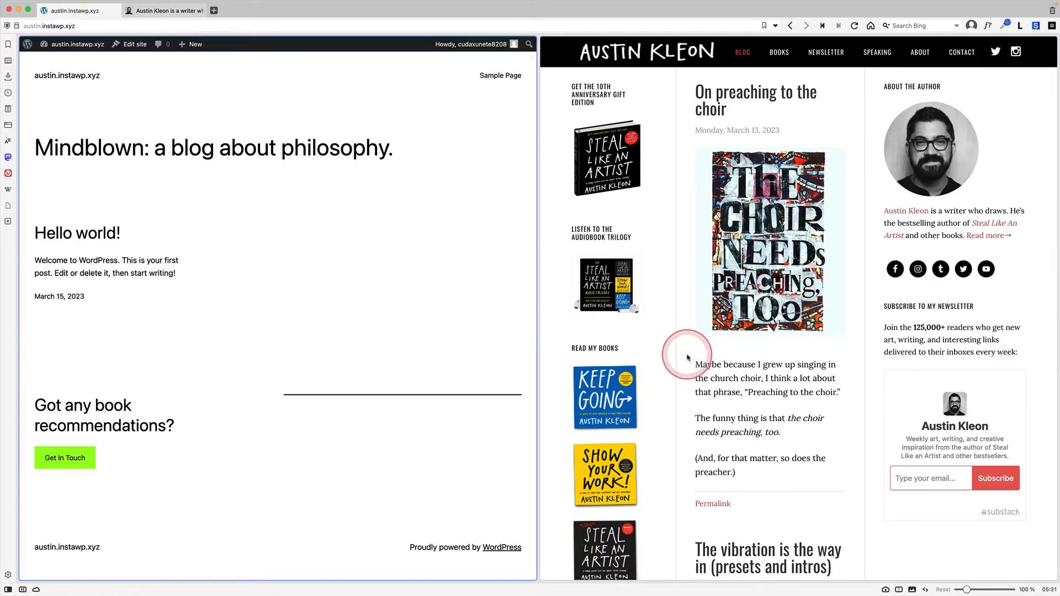
{"action": "scroll", "coordinate": [756, 414], "scroll_direction": "down", "scroll_amount": 3}
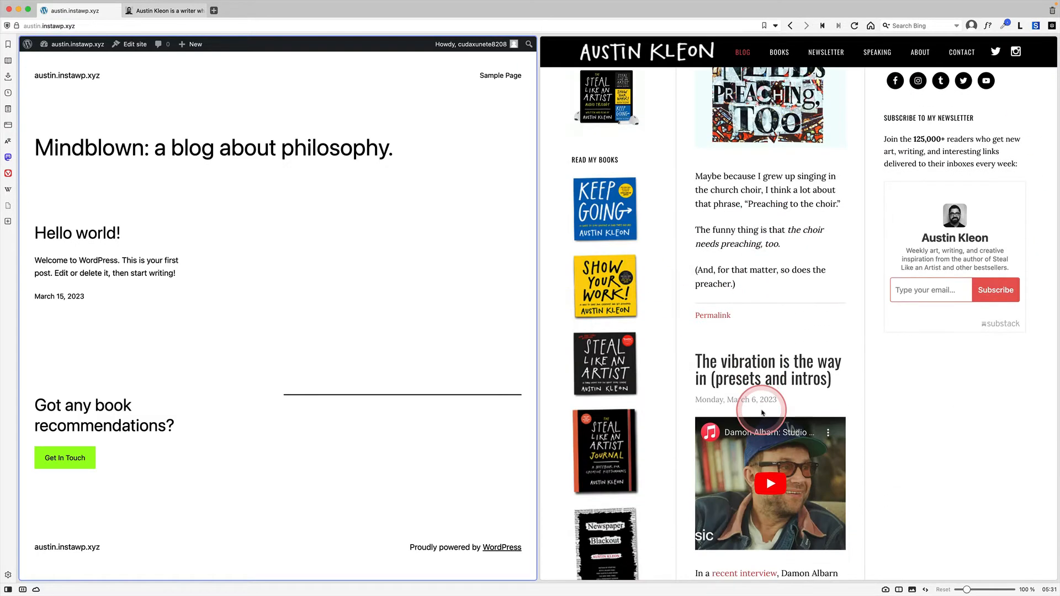
{"action": "scroll", "coordinate": [762, 413], "scroll_direction": "down", "scroll_amount": 4}
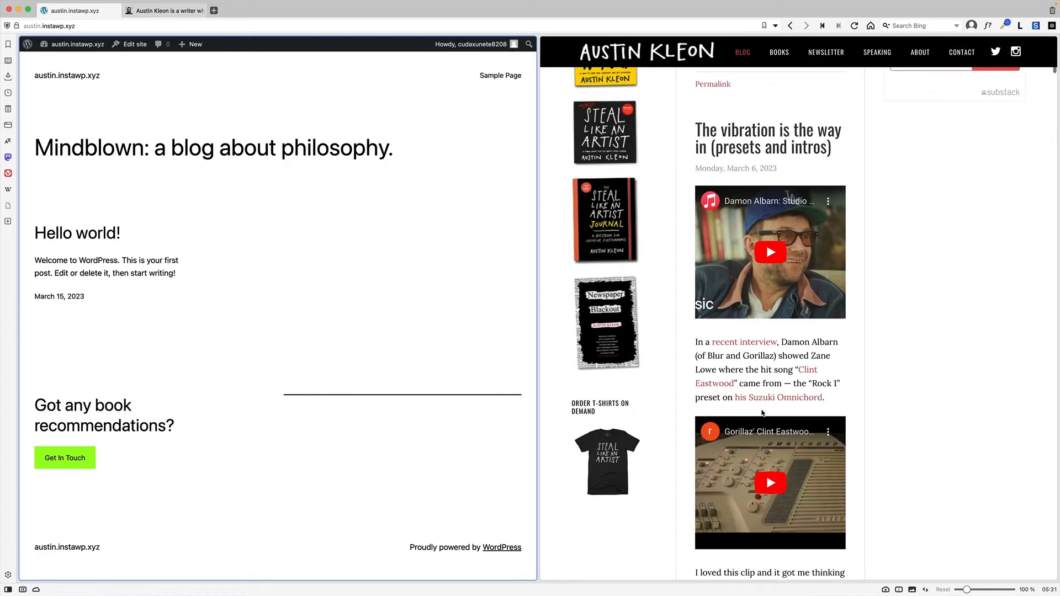
{"action": "scroll", "coordinate": [762, 413], "scroll_direction": "up", "scroll_amount": 7}
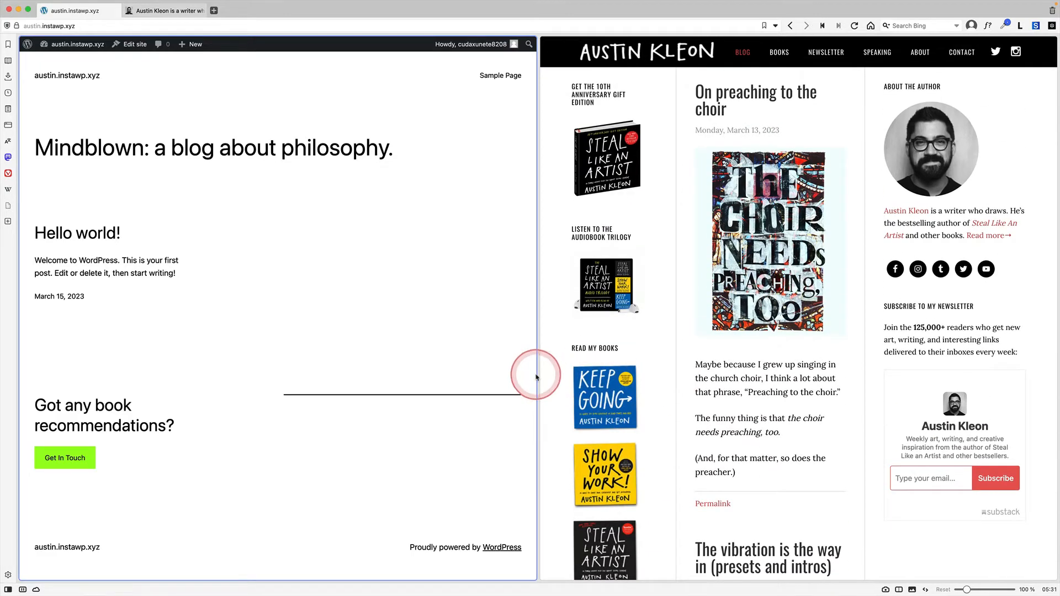
{"action": "left_click_drag", "start_coordinate": [538, 374], "coordinate": [790, 364]}
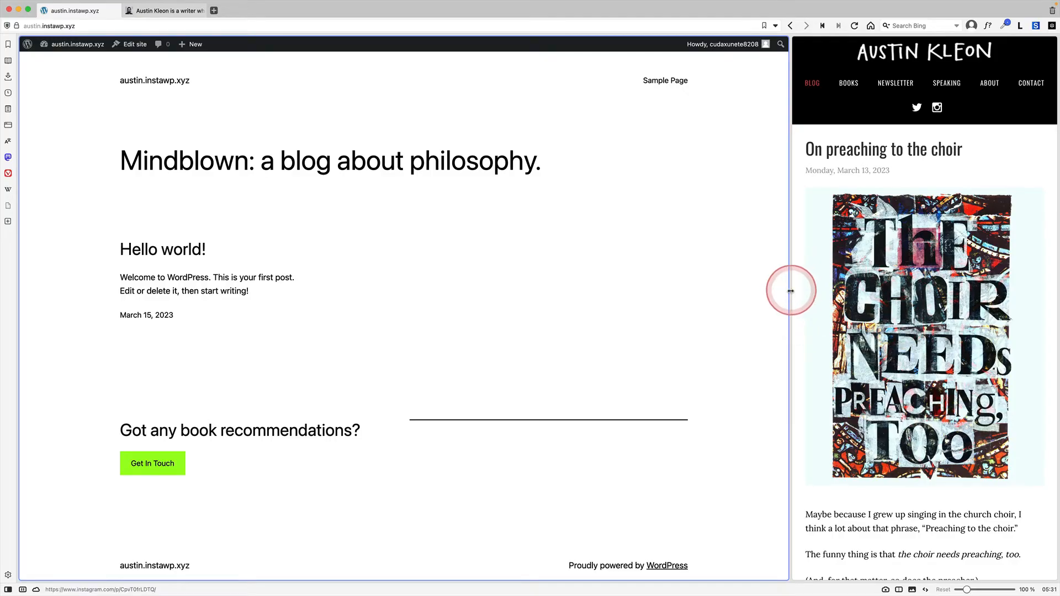
{"action": "left_click_drag", "start_coordinate": [790, 289], "coordinate": [535, 279]}
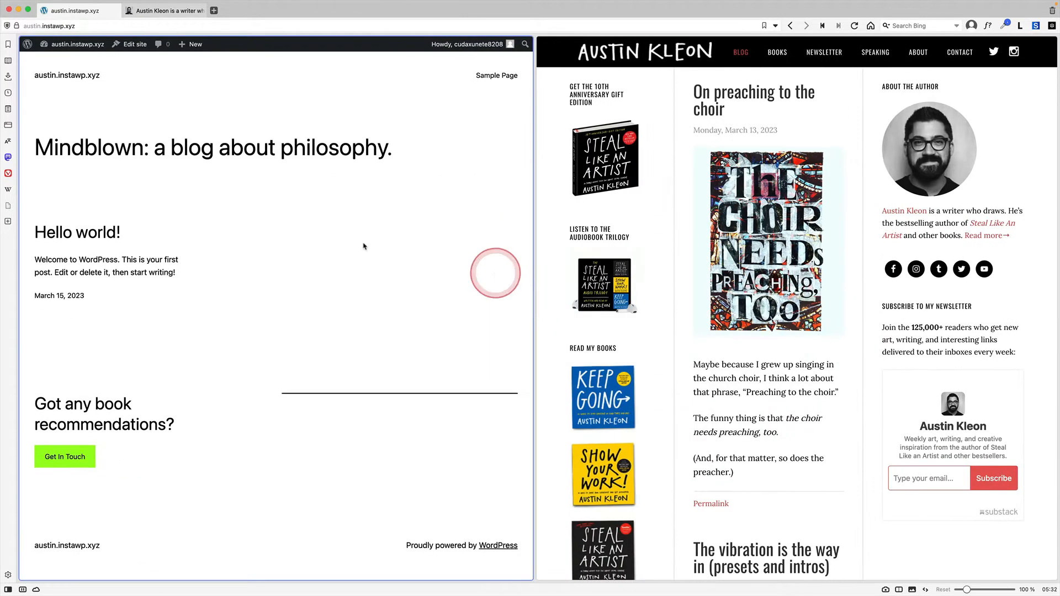
Start a new page in the WordPress admin, dismiss the welcome guide and title the page BLOG.
{"action": "left_click", "coordinate": [366, 243]}
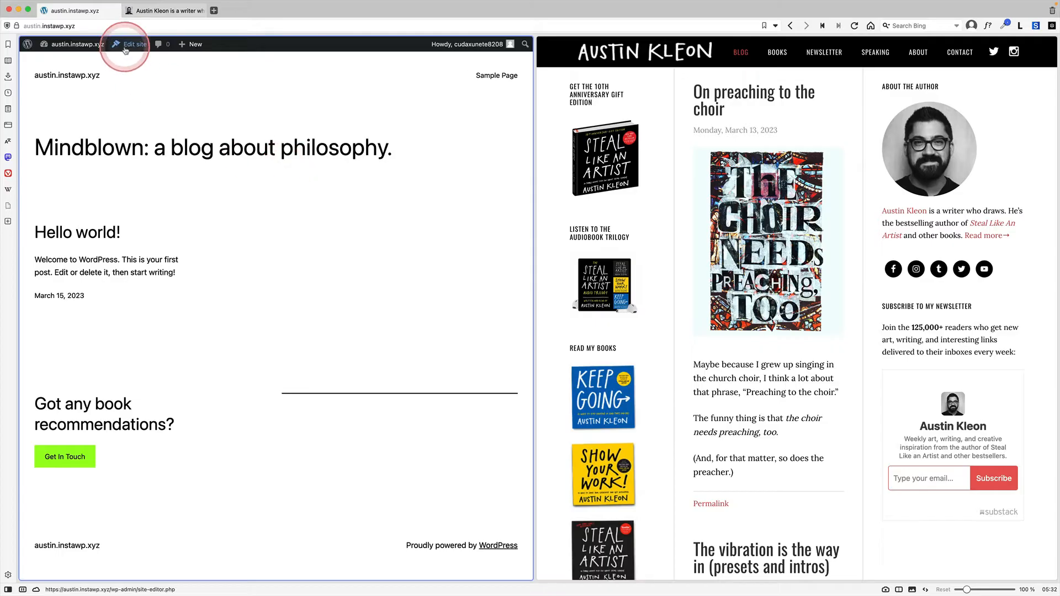
{"action": "left_click", "coordinate": [55, 61]}
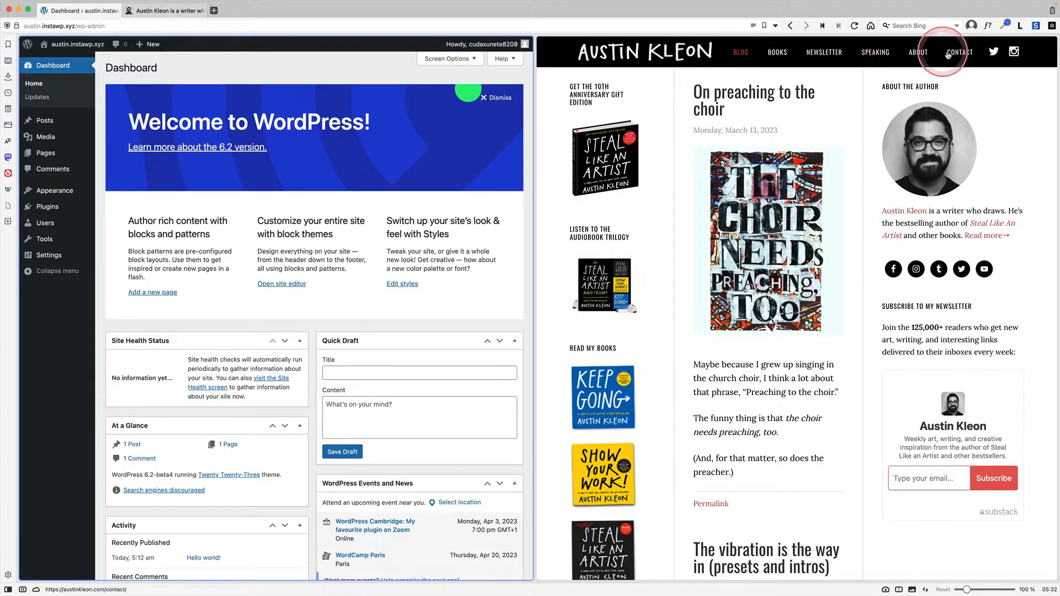
{"action": "mouse_move", "coordinate": [97, 155]}
{"action": "left_click", "coordinate": [122, 169]}
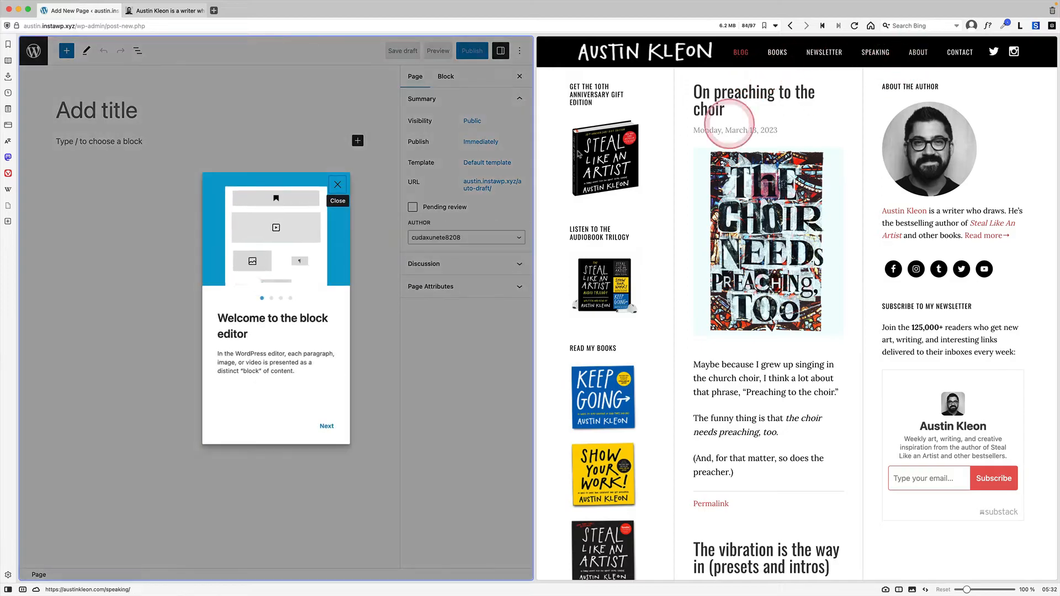
{"action": "left_click", "coordinate": [337, 184]}
{"action": "left_click", "coordinate": [197, 117]}
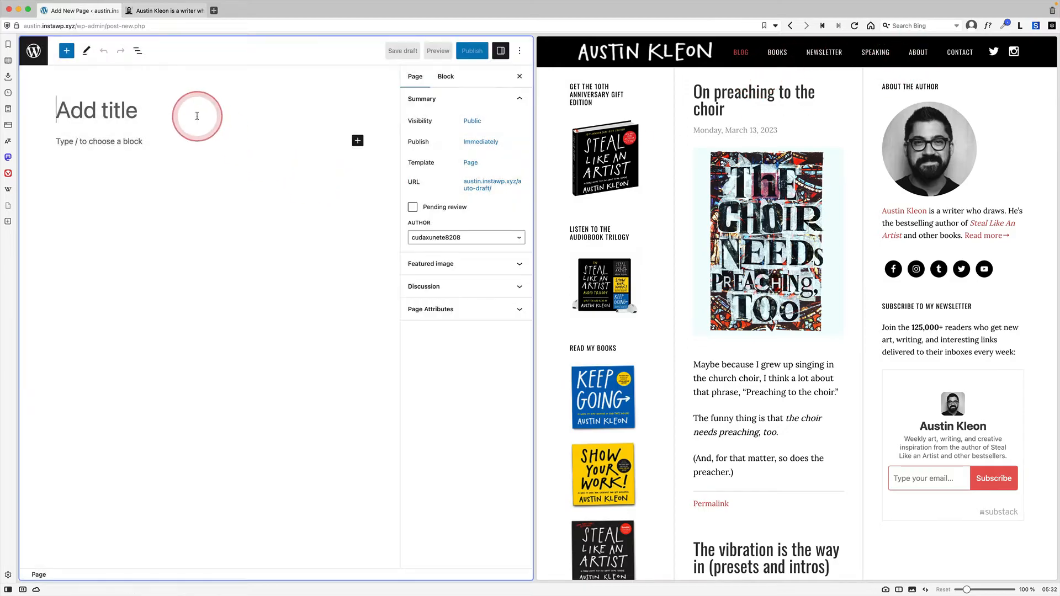
{"action": "type", "text": "BLO"}
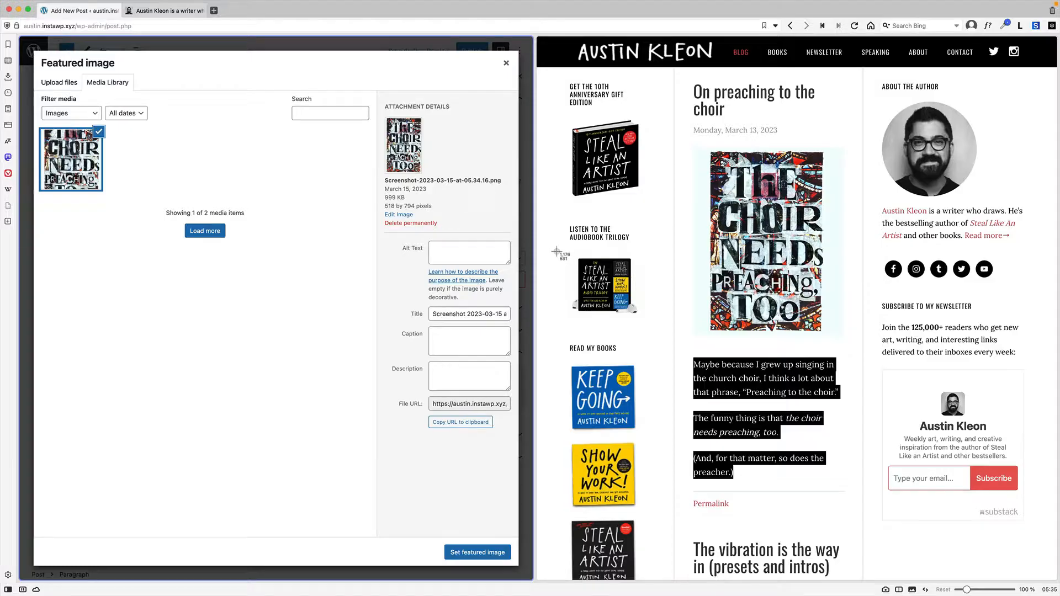
Capture a screenshot of the audiobook trilogy cover from the original blog's sidebar.
{"action": "left_click_drag", "start_coordinate": [558, 252], "coordinate": [646, 328]}
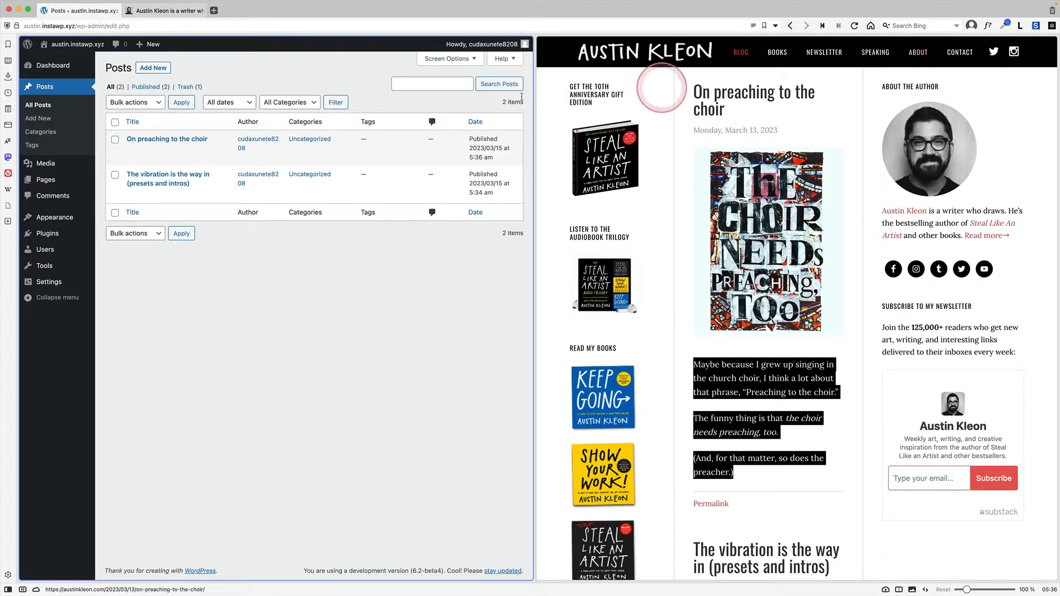
Add a new Front Page template in the WordPress site editor.
{"action": "mouse_move", "coordinate": [80, 220]}
{"action": "left_click", "coordinate": [113, 232]}
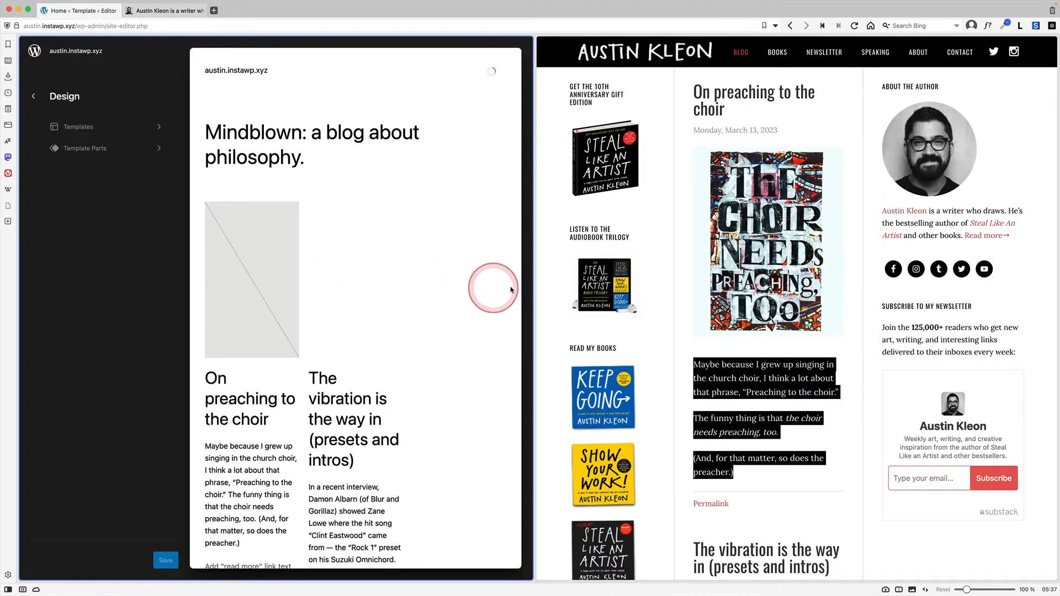
{"action": "left_click", "coordinate": [78, 126]}
{"action": "left_click", "coordinate": [162, 97]}
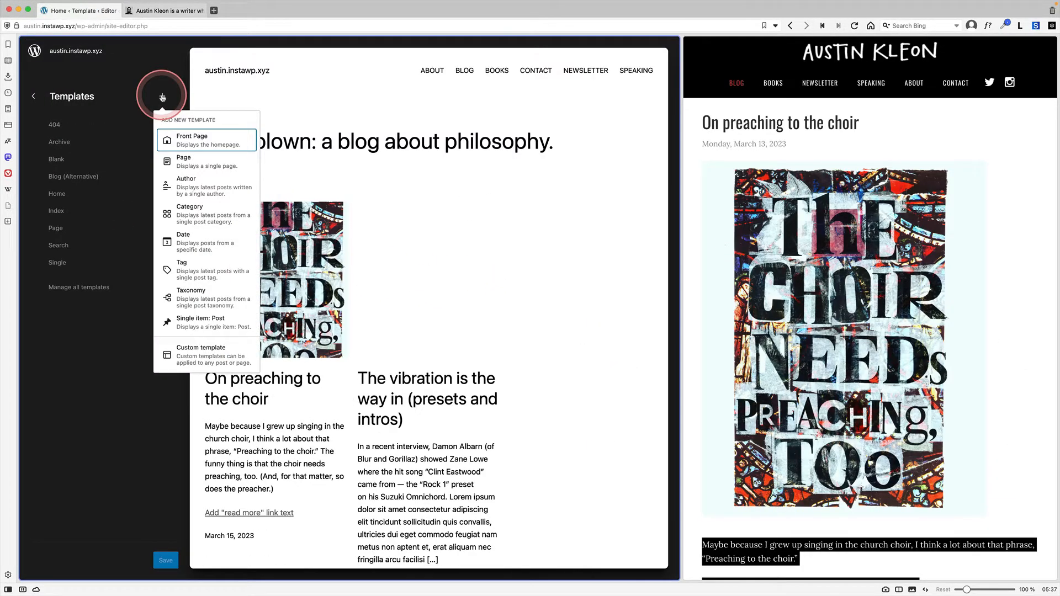
{"action": "left_click", "coordinate": [207, 142]}
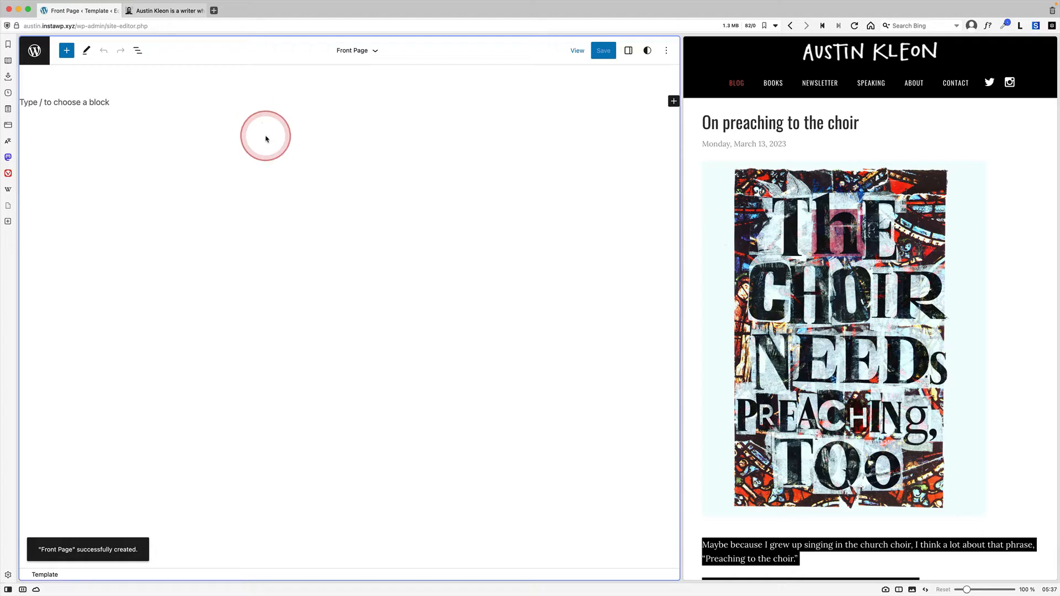
Insert a Row block in the empty Front Page template.
{"action": "left_click", "coordinate": [169, 99]}
{"action": "type", "text": "/"}
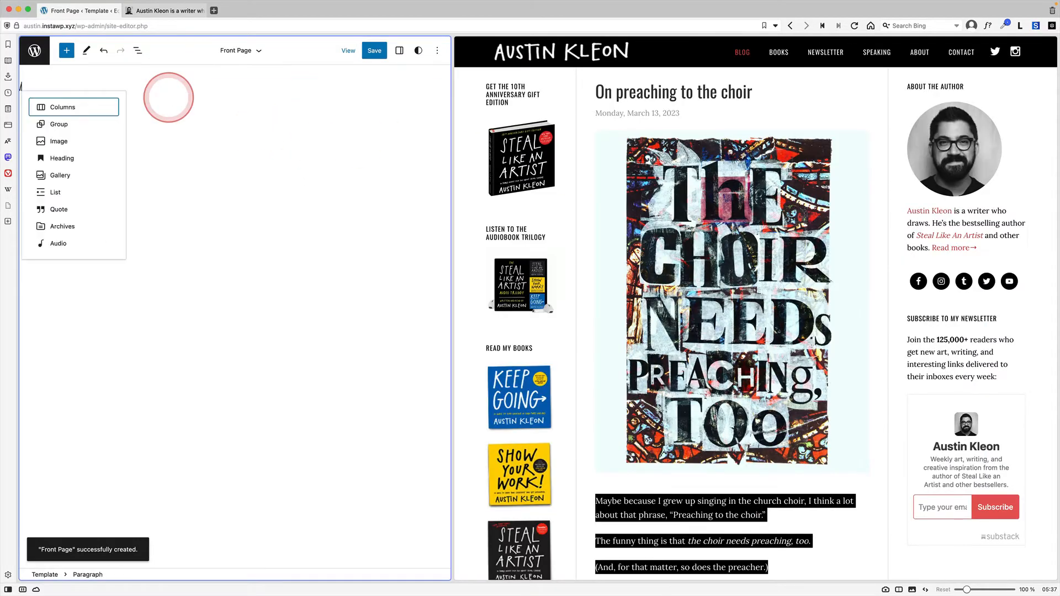
{"action": "type", "text": "ro"}
{"action": "key", "text": "Return"}
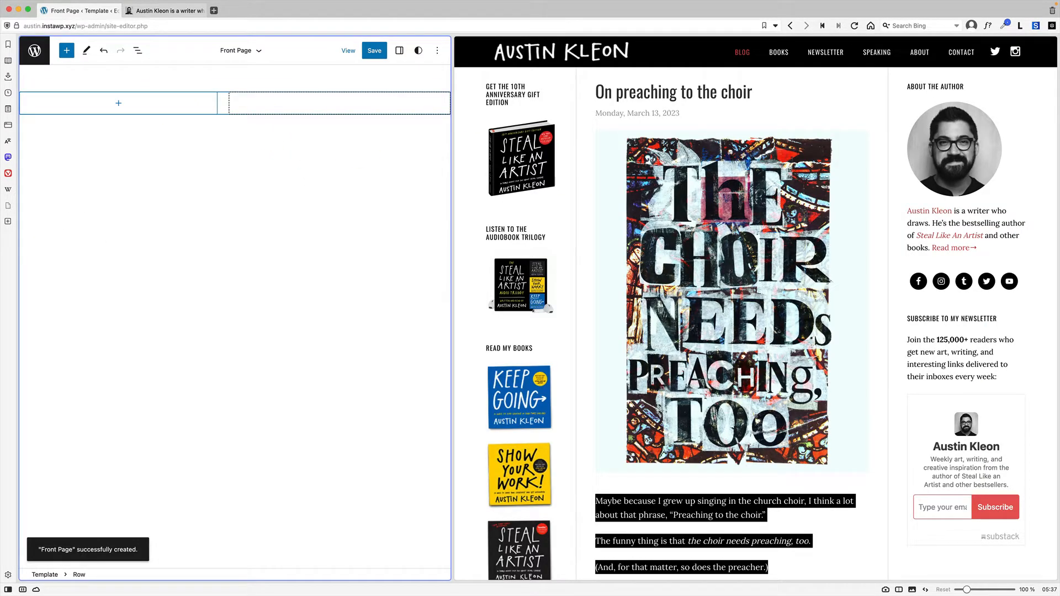
Show the template's block structure and wrap the Row block in a Group.
{"action": "left_click", "coordinate": [137, 51]}
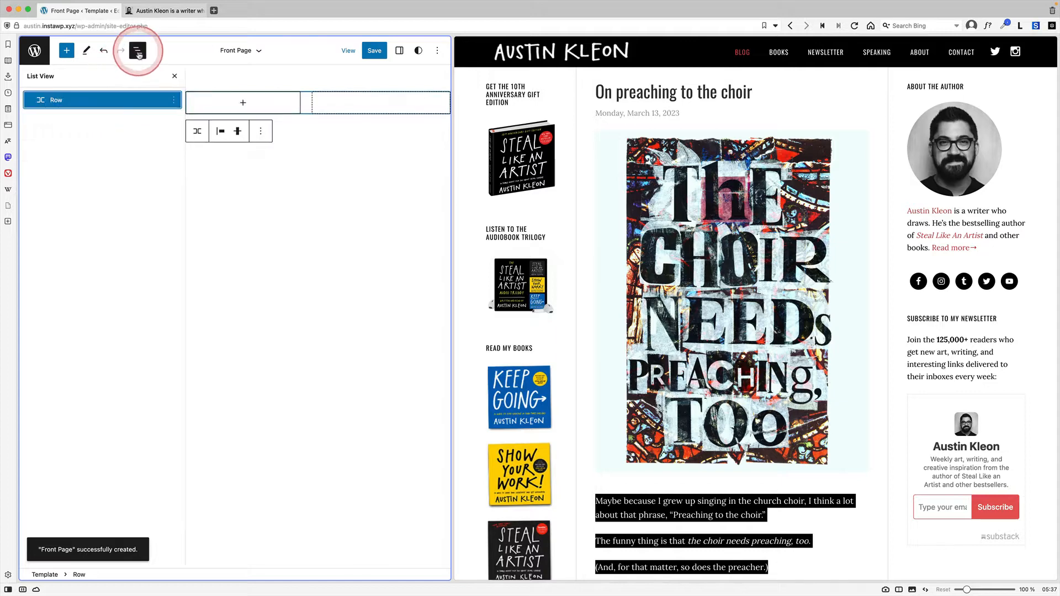
{"action": "left_click", "coordinate": [149, 102]}
{"action": "left_click", "coordinate": [173, 100]}
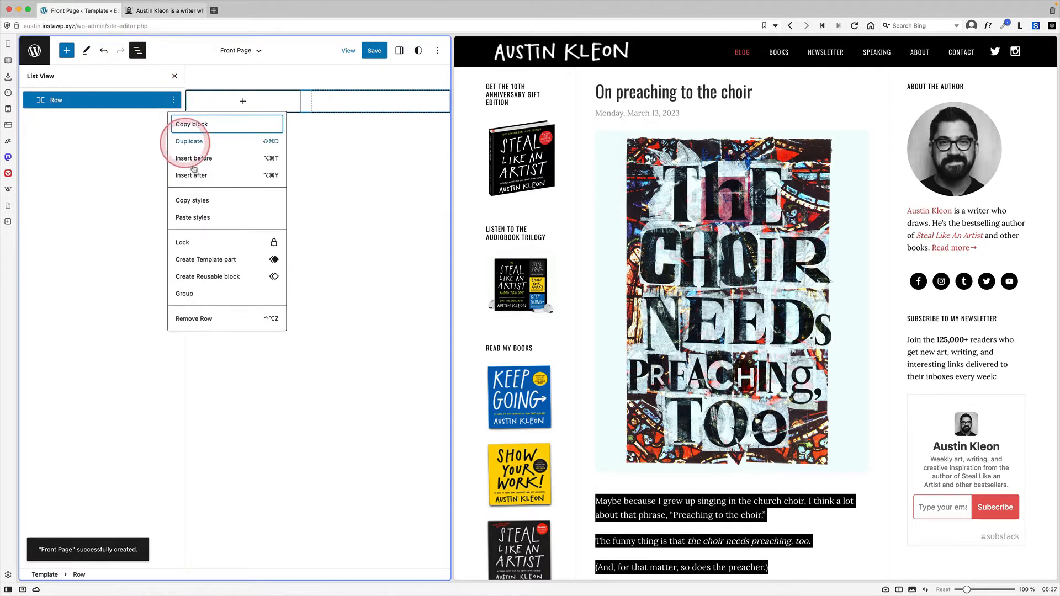
{"action": "left_click", "coordinate": [210, 293]}
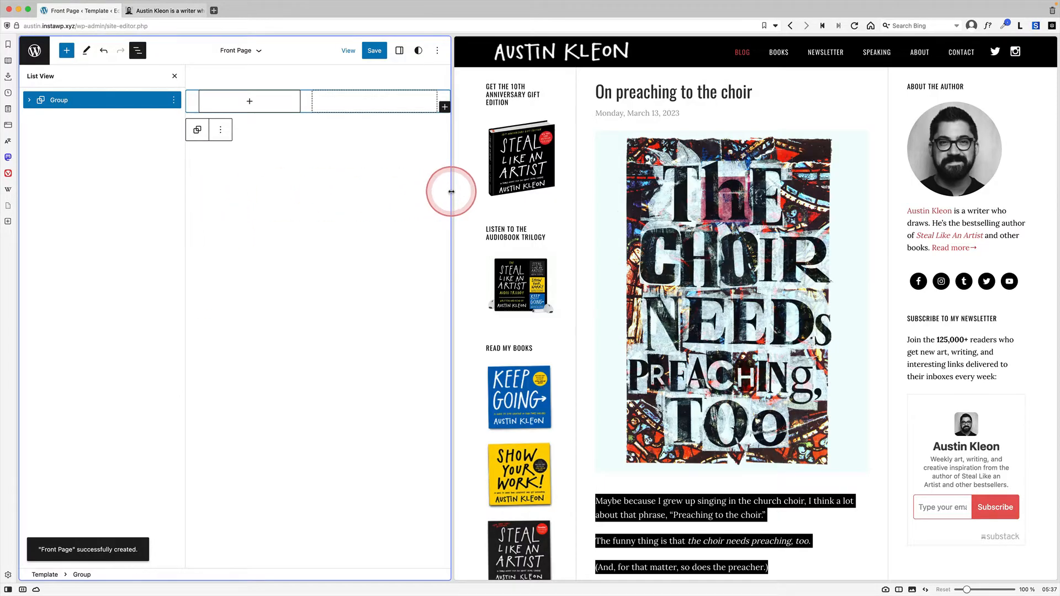
Expand the Group that wraps the Row and choose a different position option in its block settings.
{"action": "left_click_drag", "start_coordinate": [451, 192], "coordinate": [539, 190]}
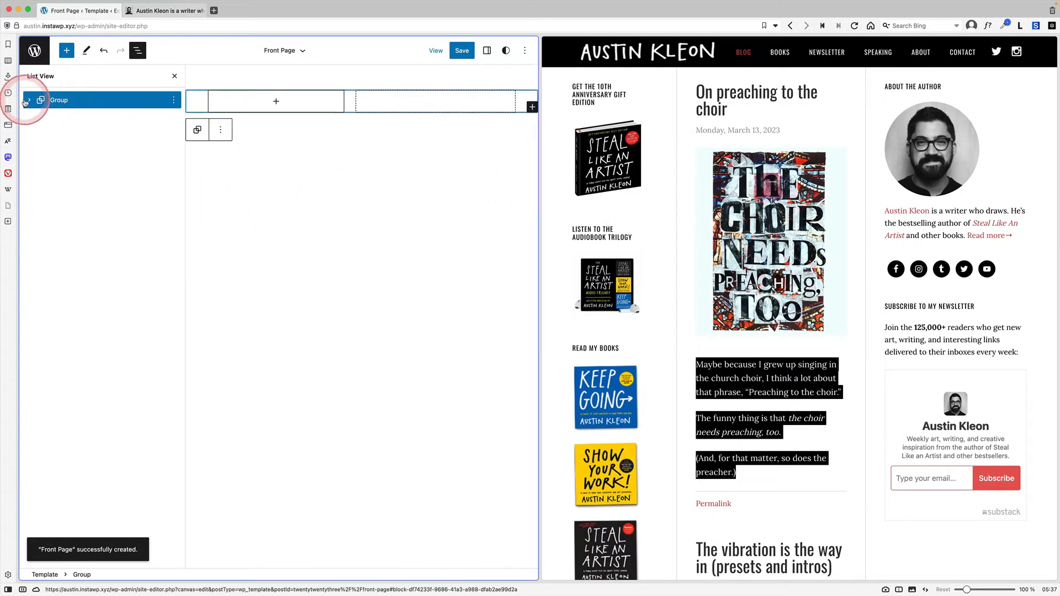
{"action": "left_click", "coordinate": [26, 101]}
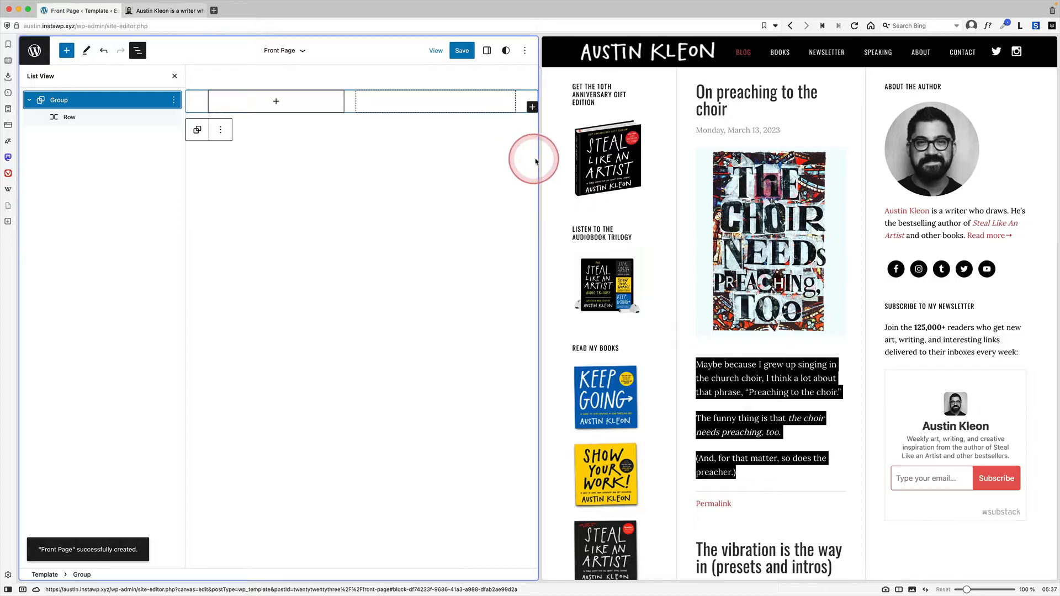
{"action": "left_click", "coordinate": [487, 50]}
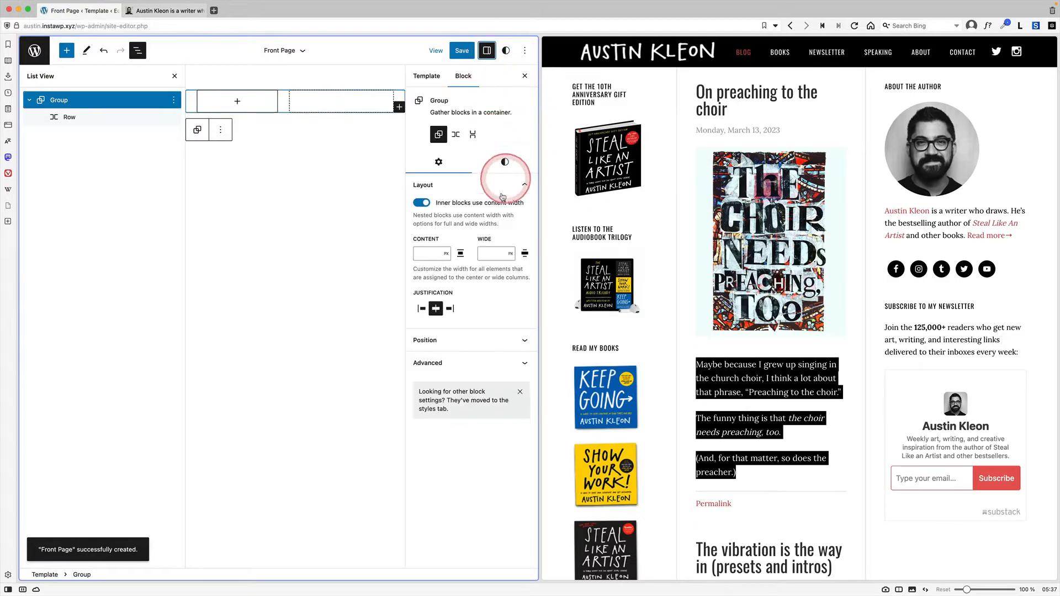
{"action": "left_click", "coordinate": [473, 339]}
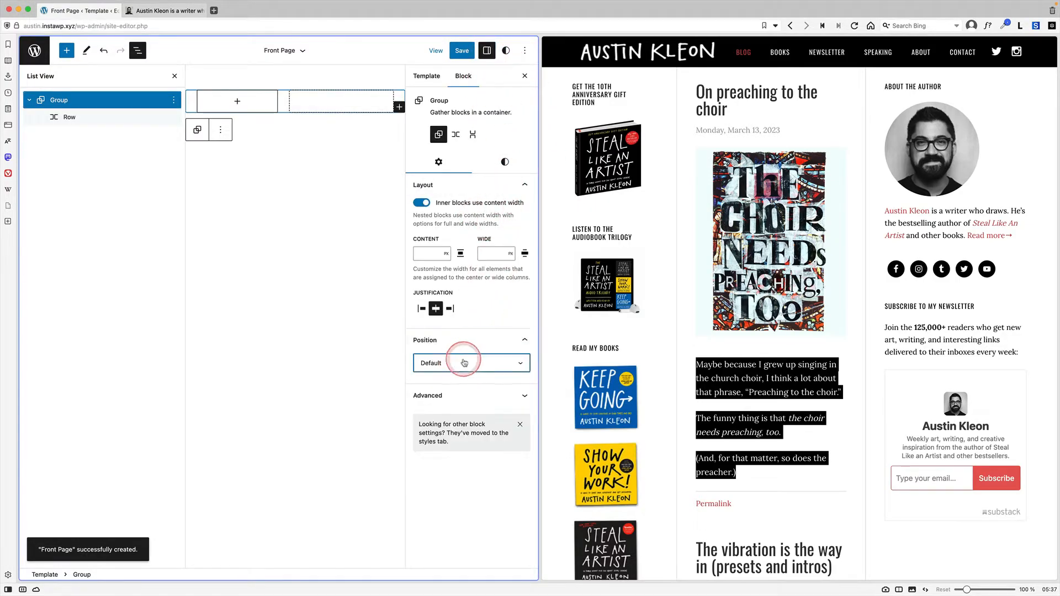
{"action": "left_click", "coordinate": [463, 362]}
{"action": "left_click", "coordinate": [462, 410]}
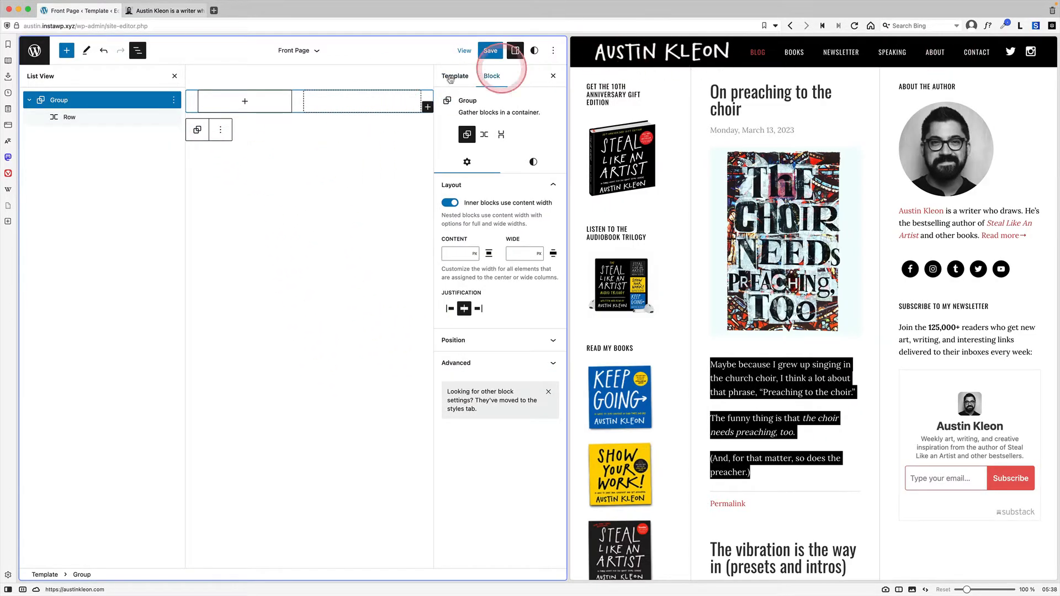
Insert a Site Logo block in the Row's first empty slot.
{"action": "left_click", "coordinate": [243, 101]}
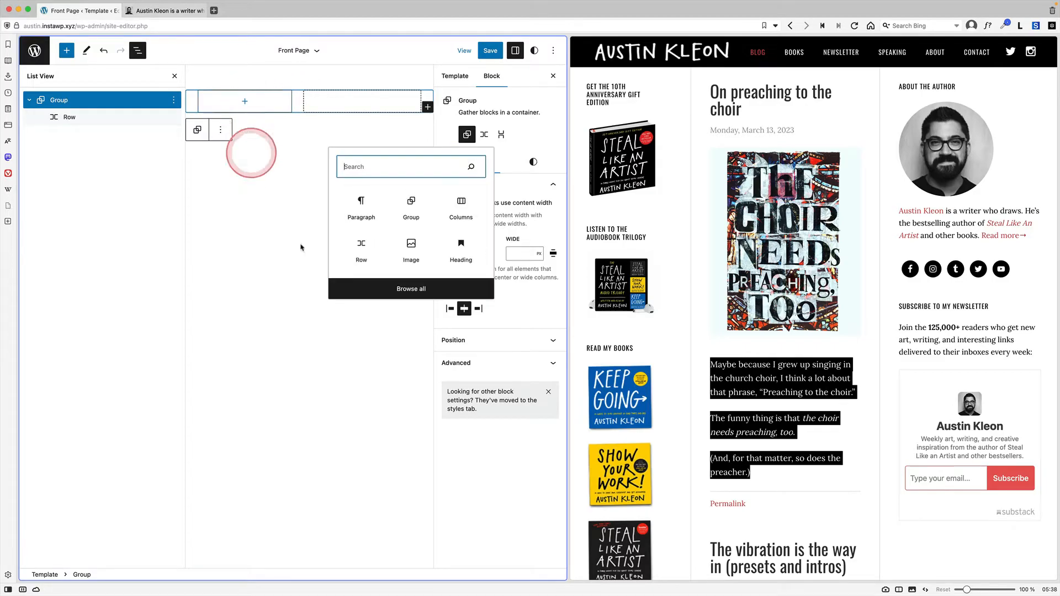
{"action": "type", "text": "site"}
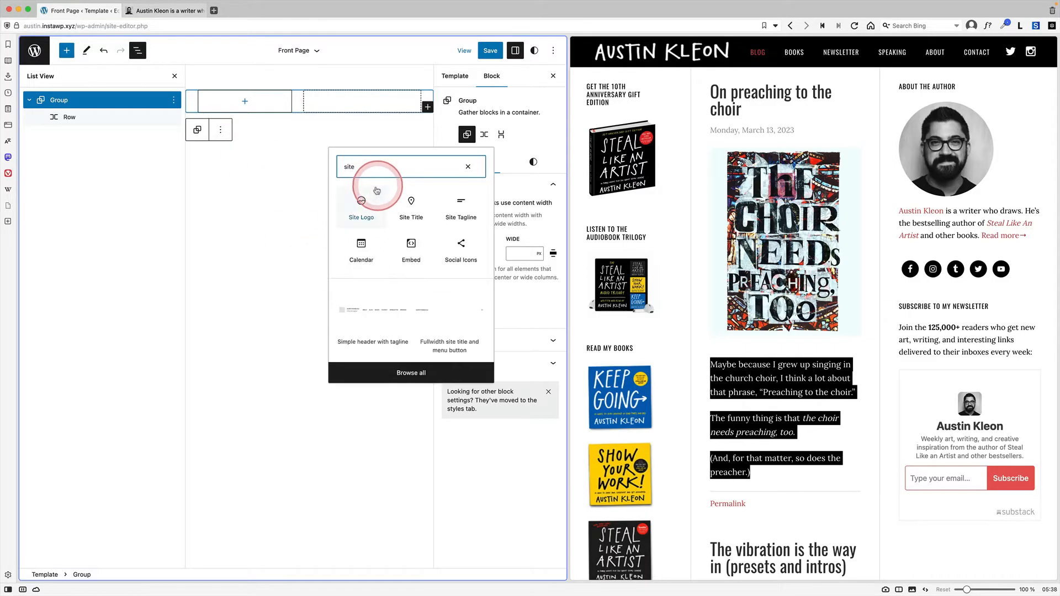
{"action": "left_click", "coordinate": [361, 203]}
Upload the Austin Kleon logo screenshot from the Desktop into the Site Logo block and enlarge it to about 167 px wide.
{"action": "left_click", "coordinate": [208, 106]}
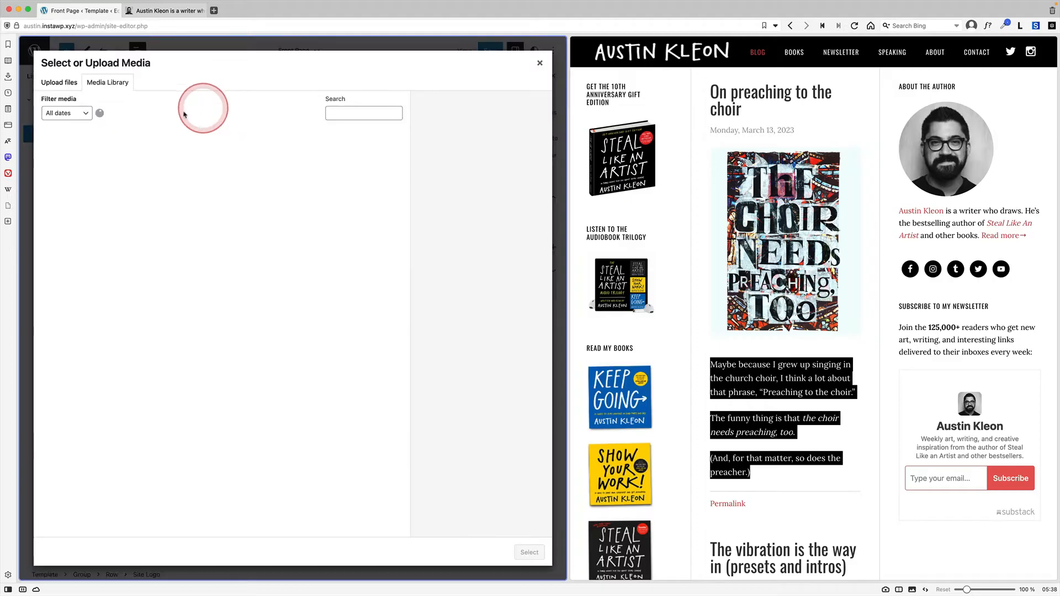
{"action": "left_click", "coordinate": [60, 82]}
{"action": "left_click", "coordinate": [293, 275]}
{"action": "left_click", "coordinate": [466, 263]}
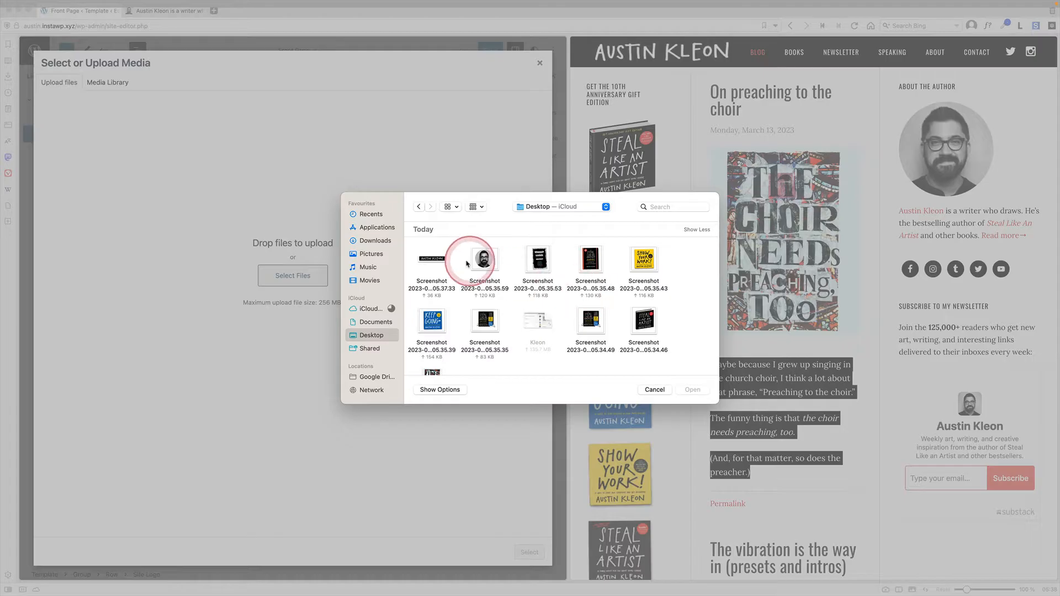
{"action": "double_click", "coordinate": [440, 262]}
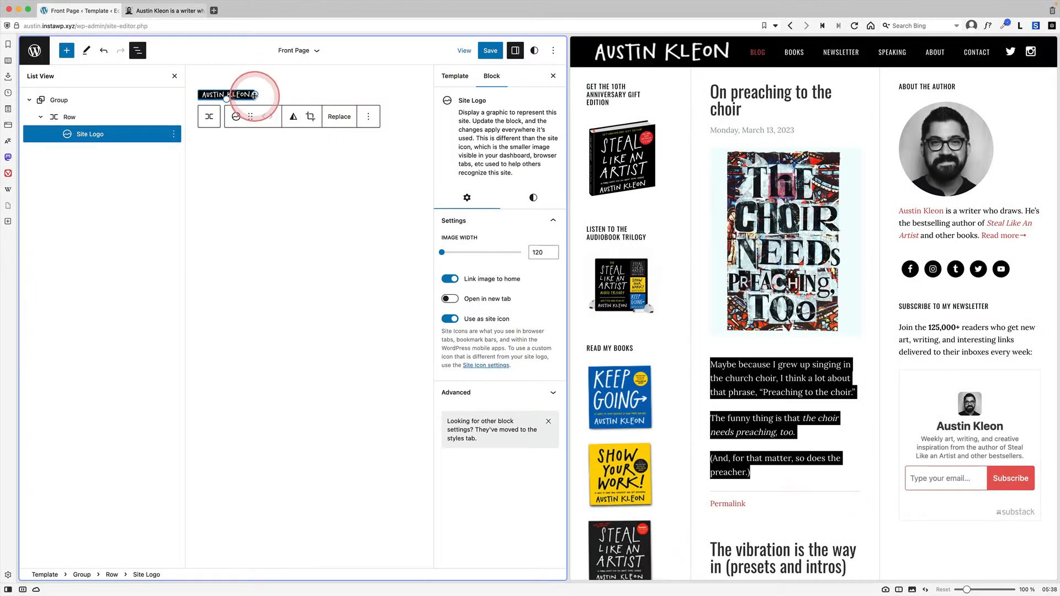
{"action": "left_click_drag", "start_coordinate": [256, 96], "coordinate": [277, 112]}
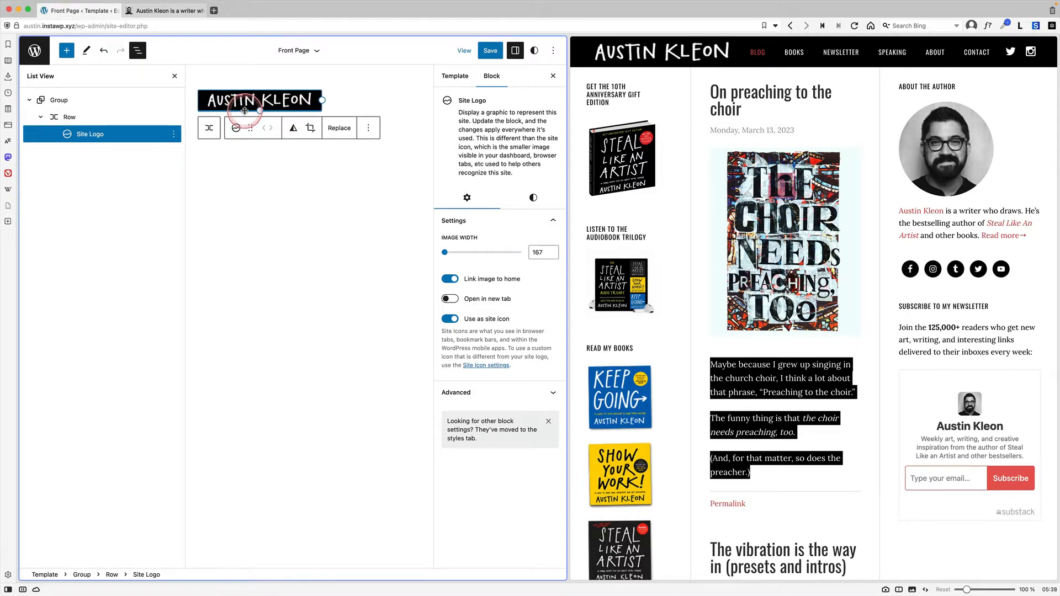
Set the background color of the header Group to the black Contrast theme color.
{"action": "left_click", "coordinate": [338, 104]}
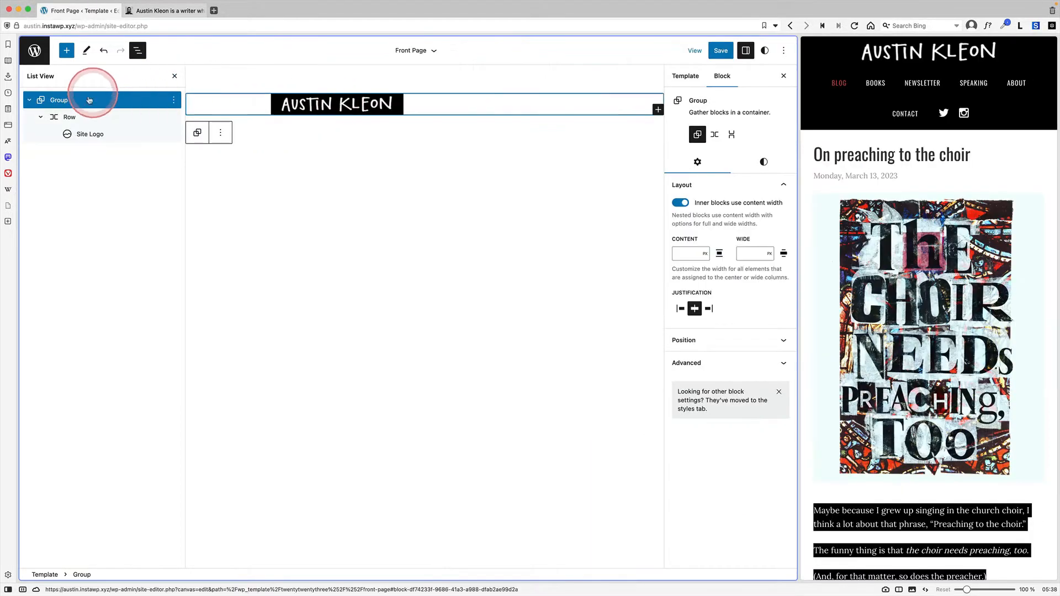
{"action": "left_click", "coordinate": [763, 165]}
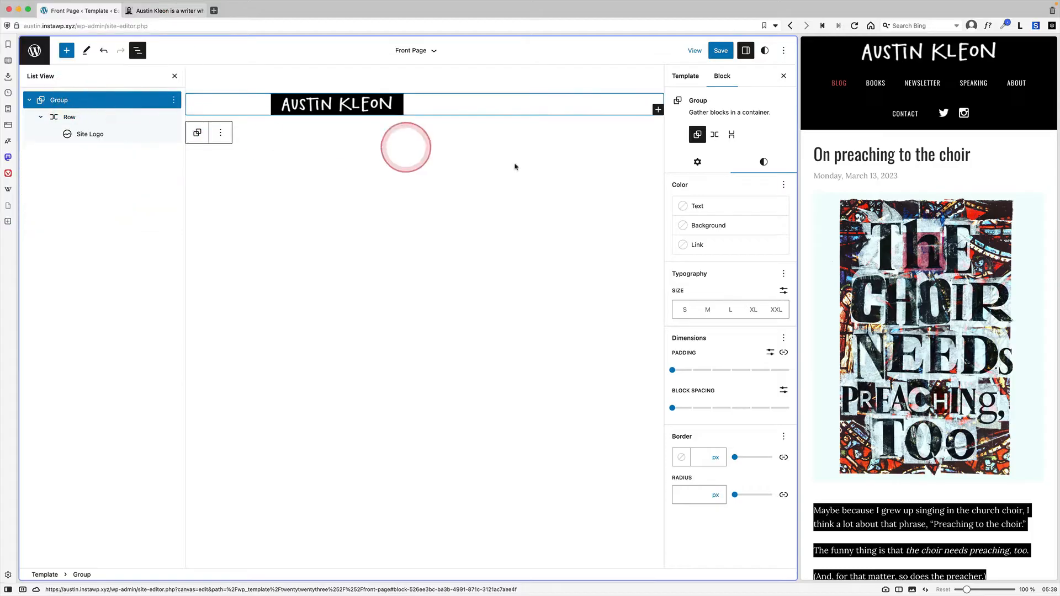
{"action": "left_click", "coordinate": [710, 223]}
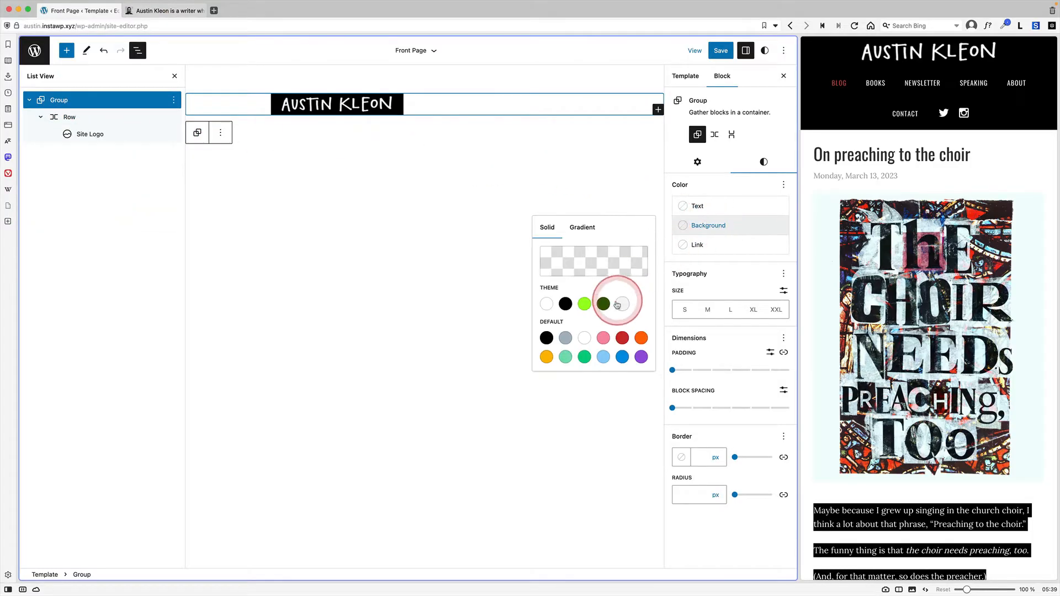
{"action": "left_click", "coordinate": [566, 305]}
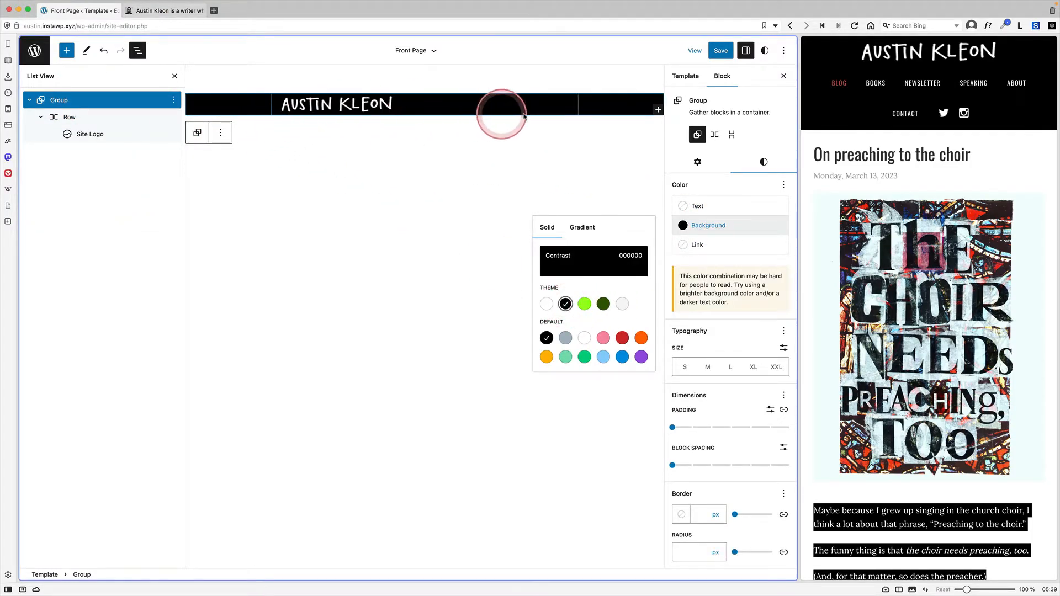
Add a Navigation block after the Site Logo in the header Row.
{"action": "left_click", "coordinate": [106, 125]}
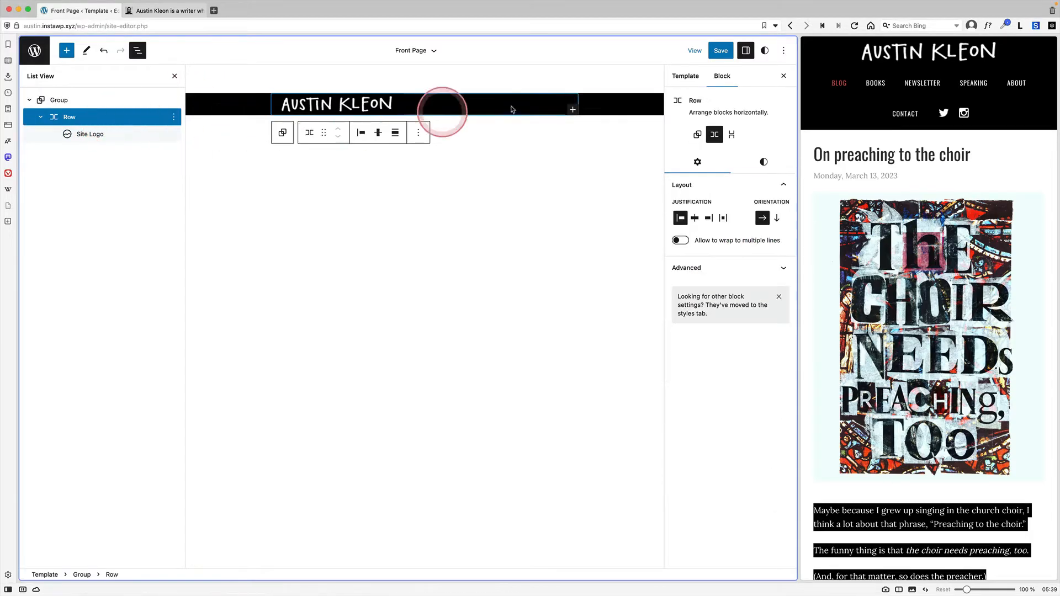
{"action": "left_click", "coordinate": [572, 109]}
{"action": "left_click", "coordinate": [635, 183]}
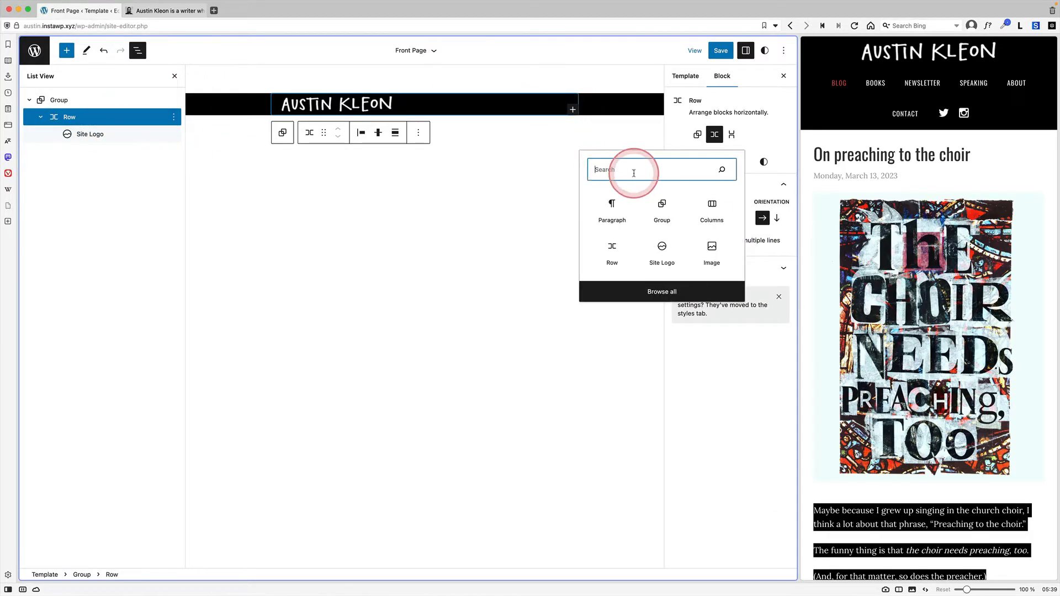
{"action": "type", "text": "na"}
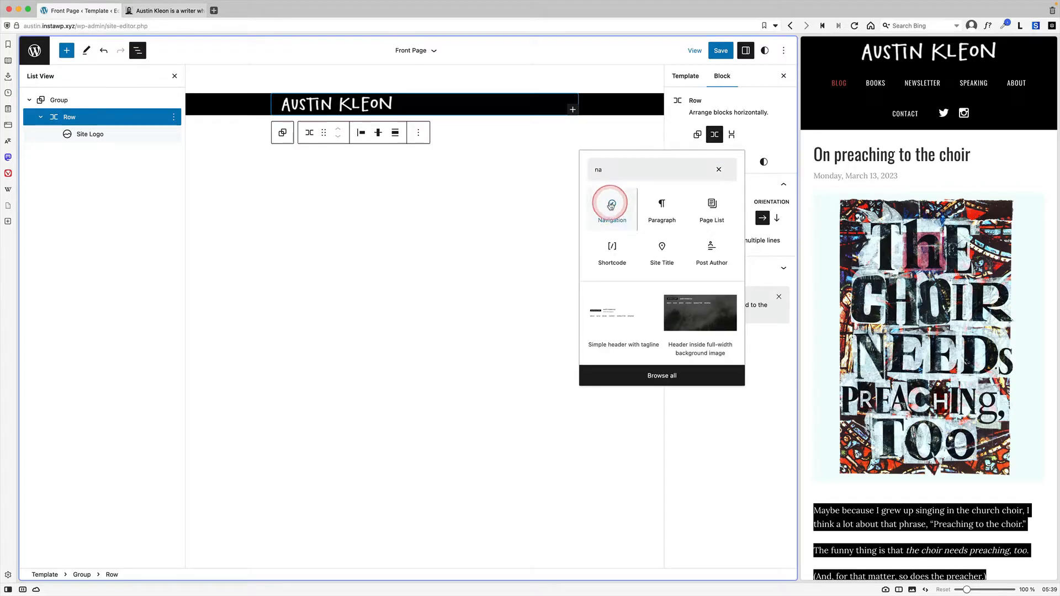
{"action": "left_click", "coordinate": [612, 205]}
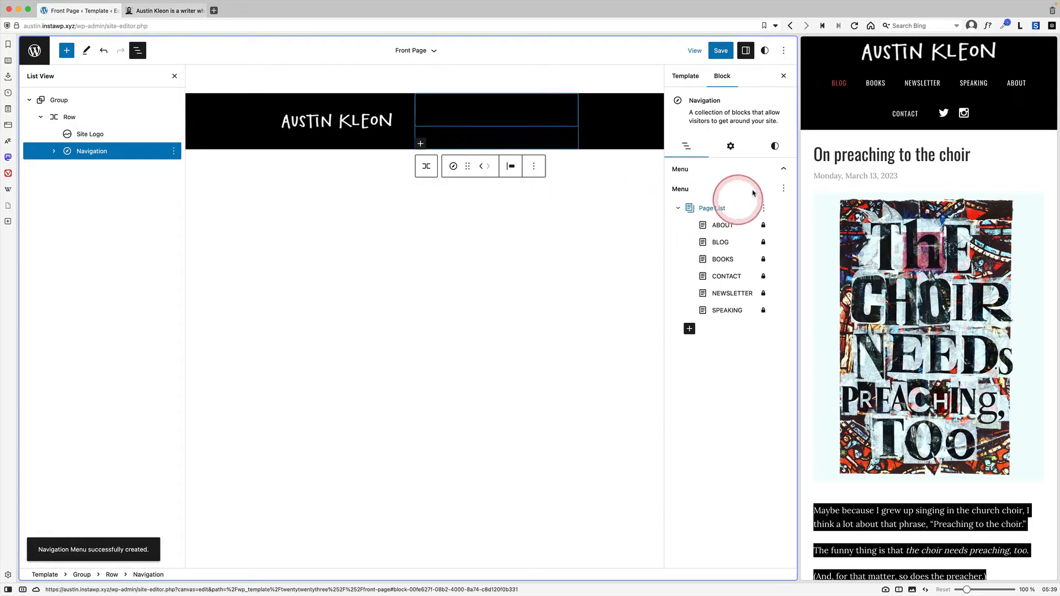
Set the Navigation block's text color to the white Base theme color.
{"action": "left_click", "coordinate": [775, 147]}
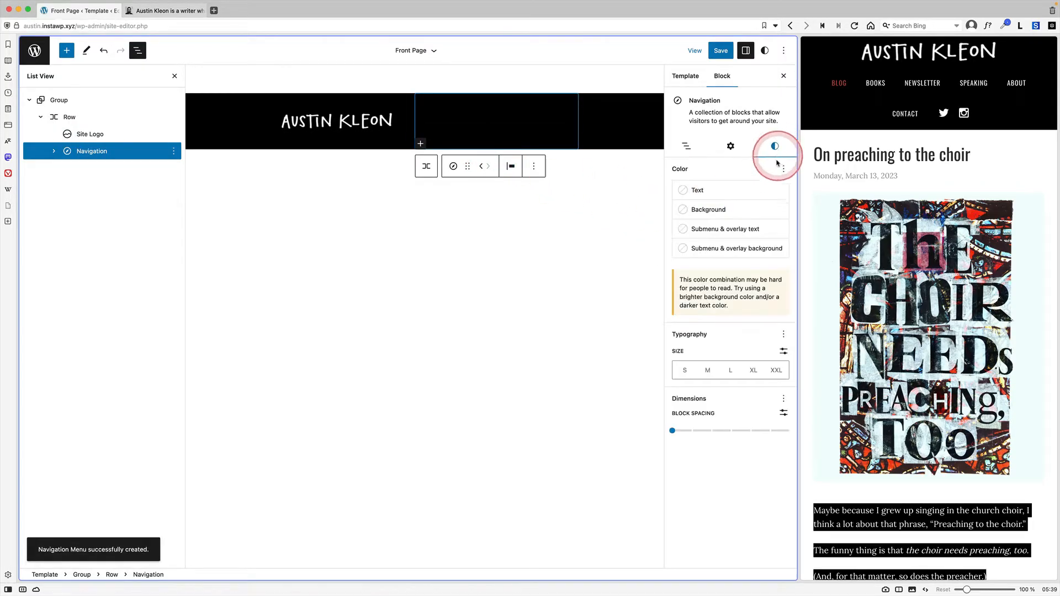
{"action": "left_click", "coordinate": [718, 193]}
{"action": "left_click", "coordinate": [547, 248]}
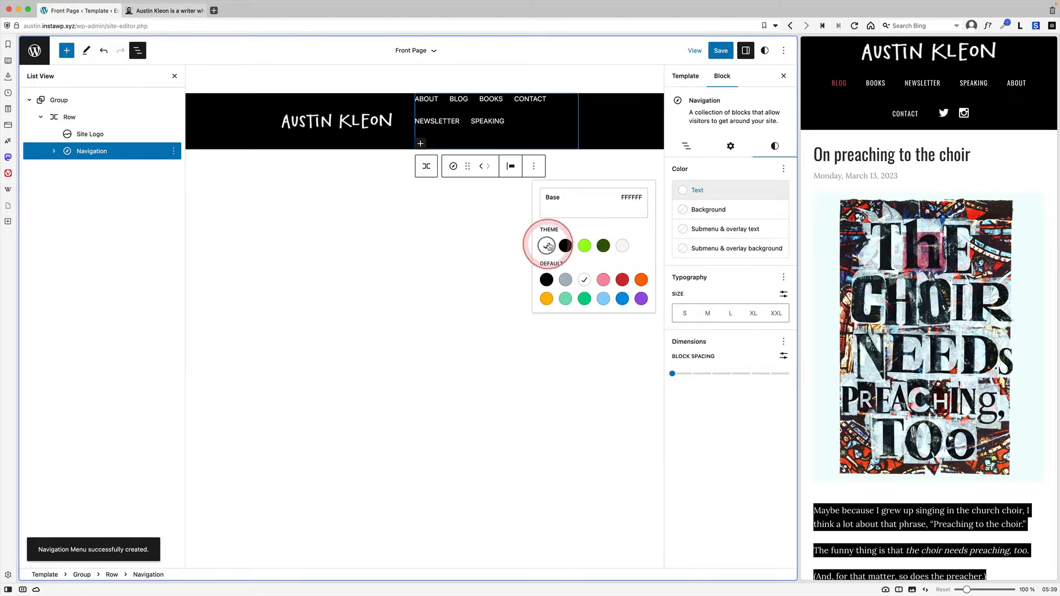
Turn off content width for the header Group's inner blocks so they fill the container.
{"action": "left_click", "coordinate": [204, 98]}
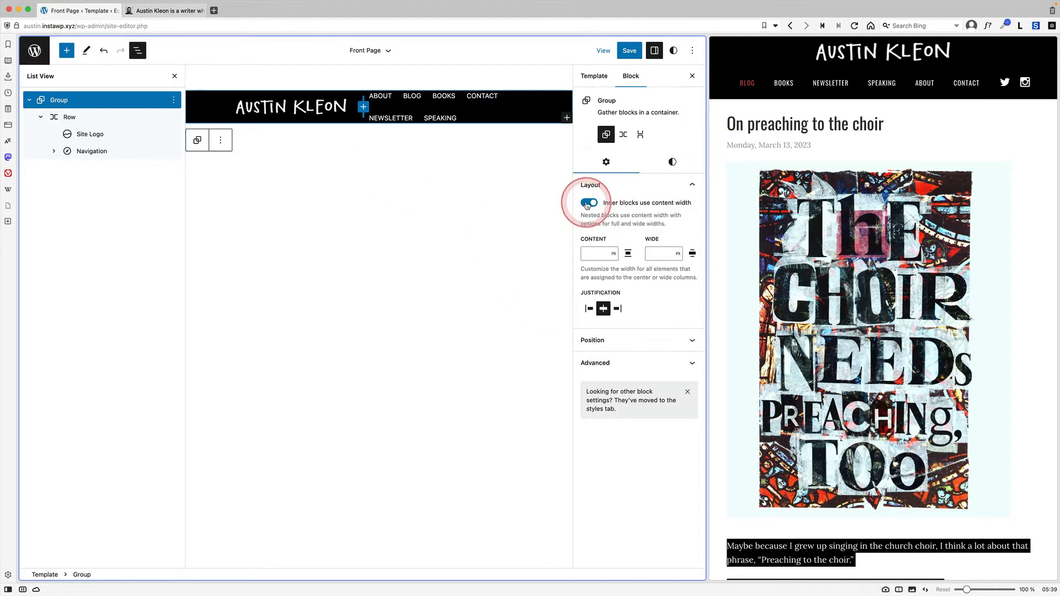
{"action": "left_click", "coordinate": [588, 203]}
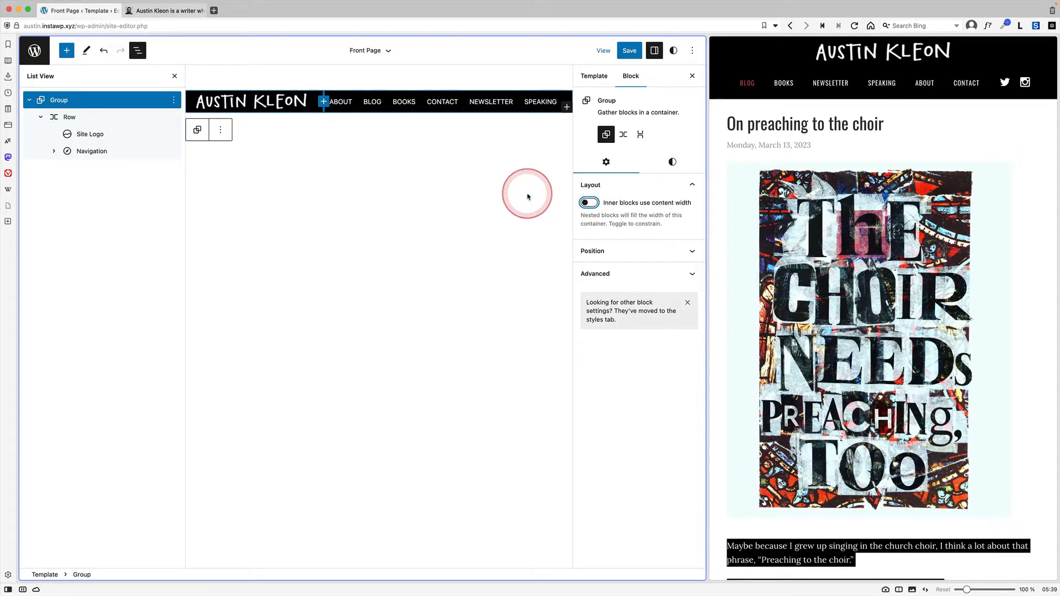
Convert the Page List to editable links and reorder them as BLOG, BOOKS, NEWSLETTER, SPEAKING, ABOUT, CONTACT.
{"action": "left_click", "coordinate": [108, 170]}
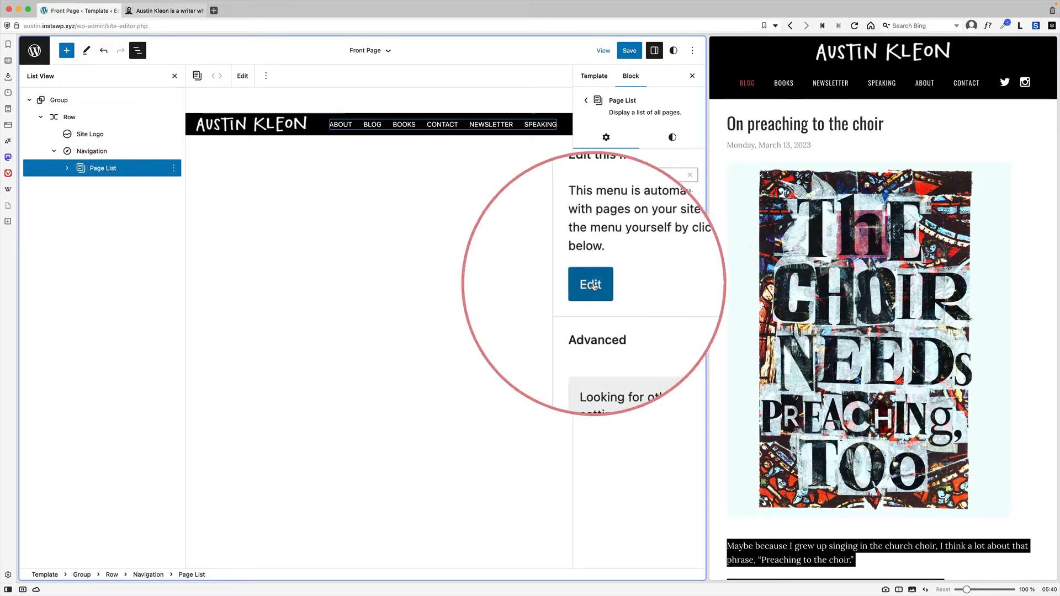
{"action": "left_click", "coordinate": [592, 284]}
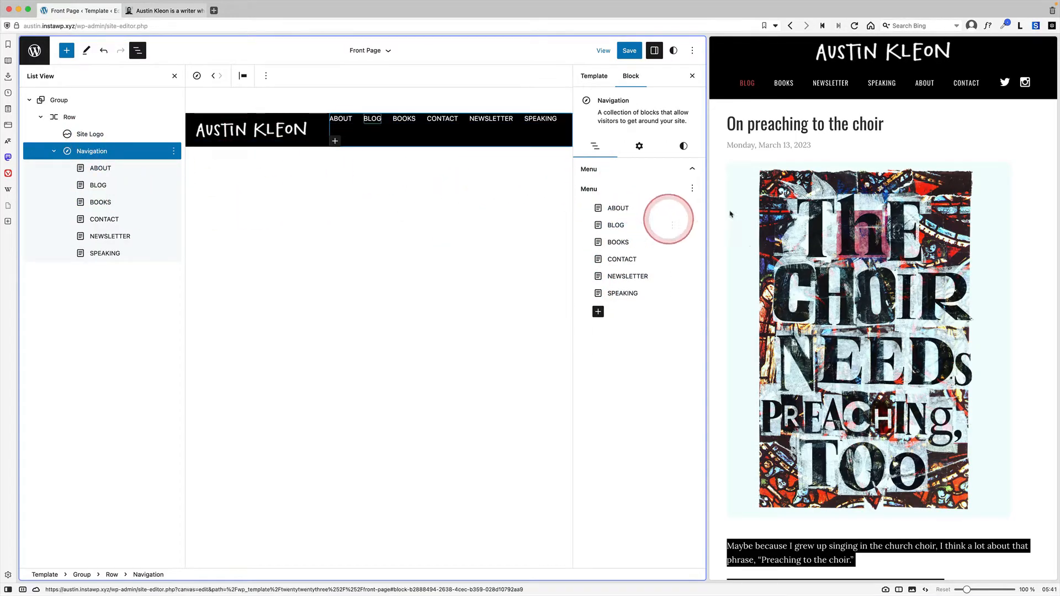
{"action": "left_click_drag", "start_coordinate": [618, 227], "coordinate": [614, 209]}
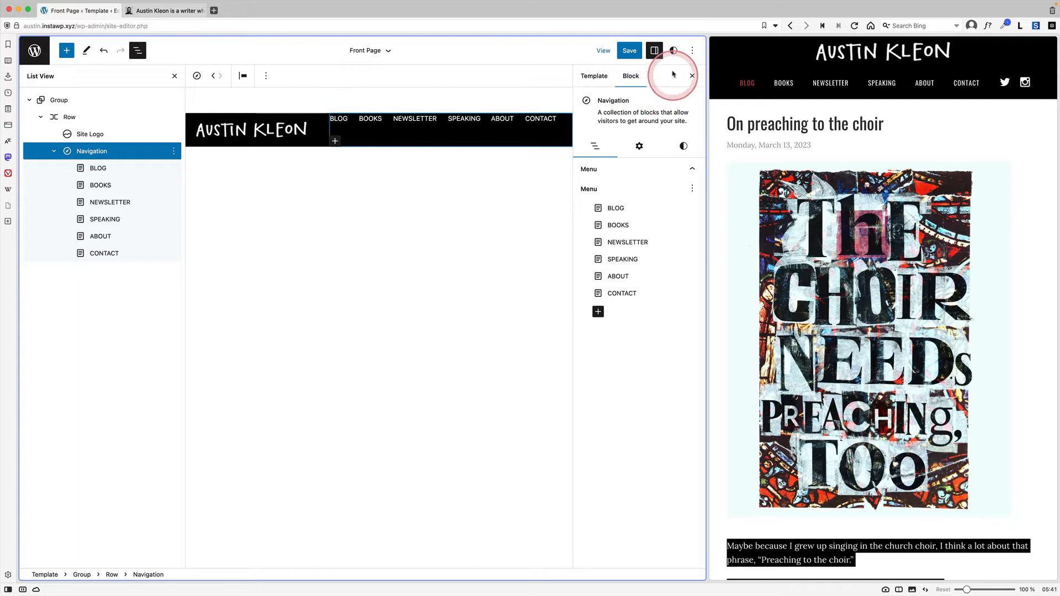
Open the site's home page at austin.instawp.xyz and narrow its pane to compare the header with the original blog.
{"action": "left_click", "coordinate": [94, 25]}
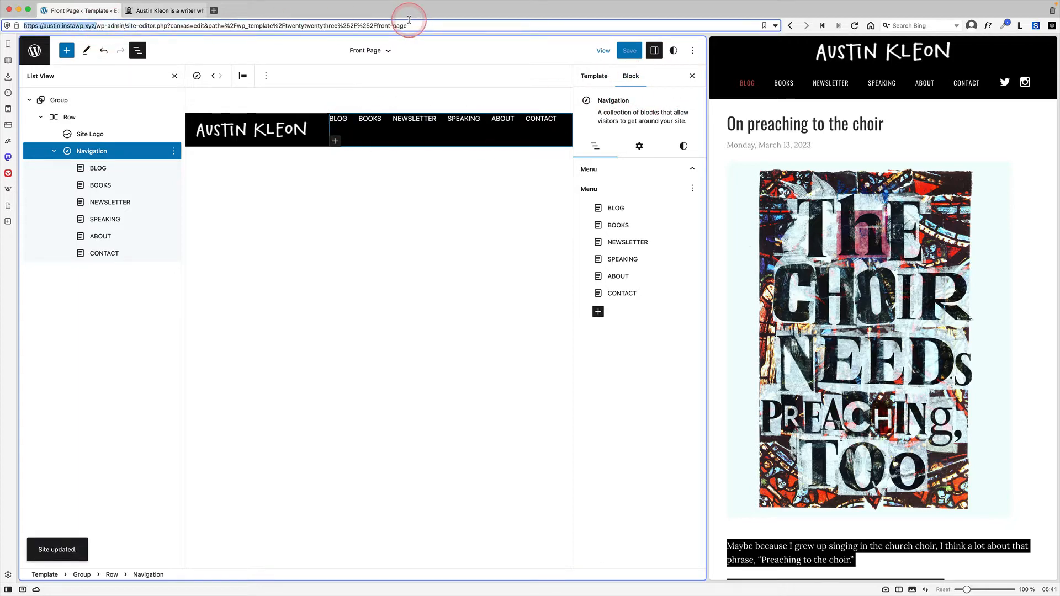
{"action": "left_click", "coordinate": [412, 25], "text": "shift"}
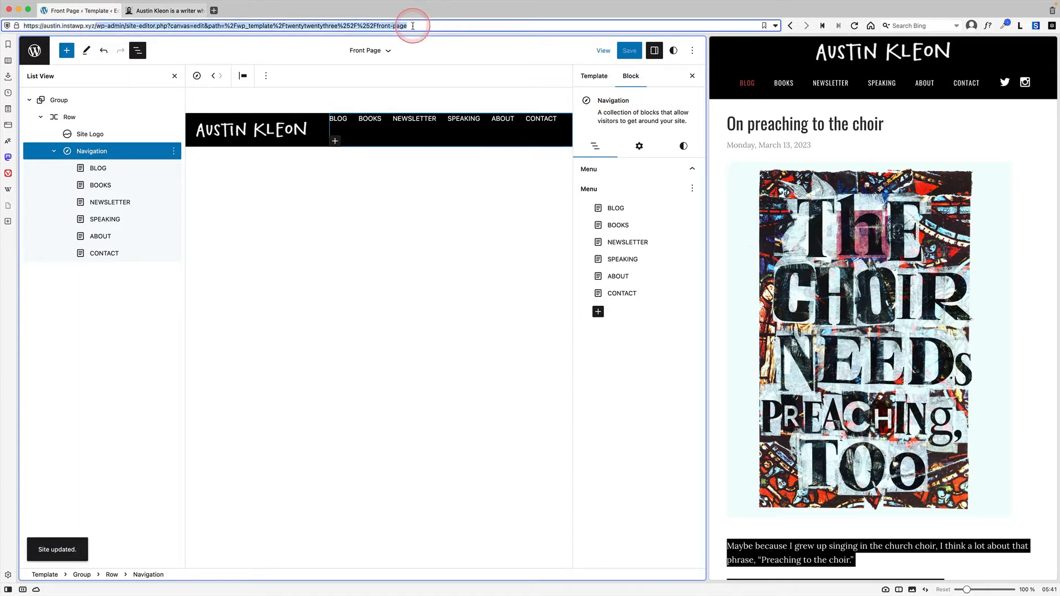
{"action": "key", "text": "BackSpace"}
{"action": "key", "text": "Return"}
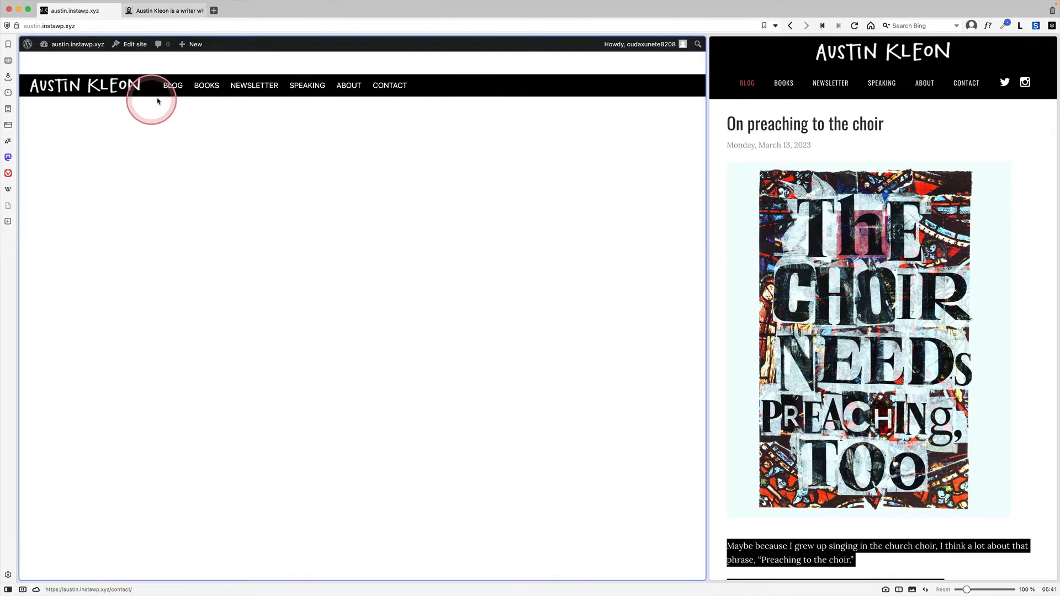
{"action": "left_click_drag", "start_coordinate": [706, 152], "coordinate": [540, 186]}
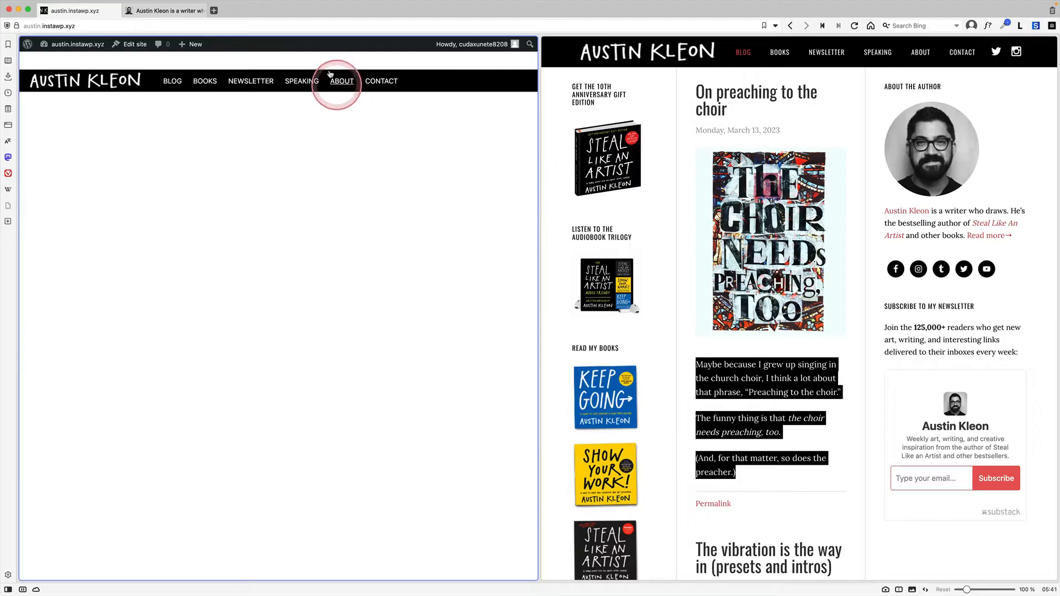
Return to the site editor, set the global layout's top padding to 0 px, and save the custom styles.
{"action": "left_click", "coordinate": [137, 44]}
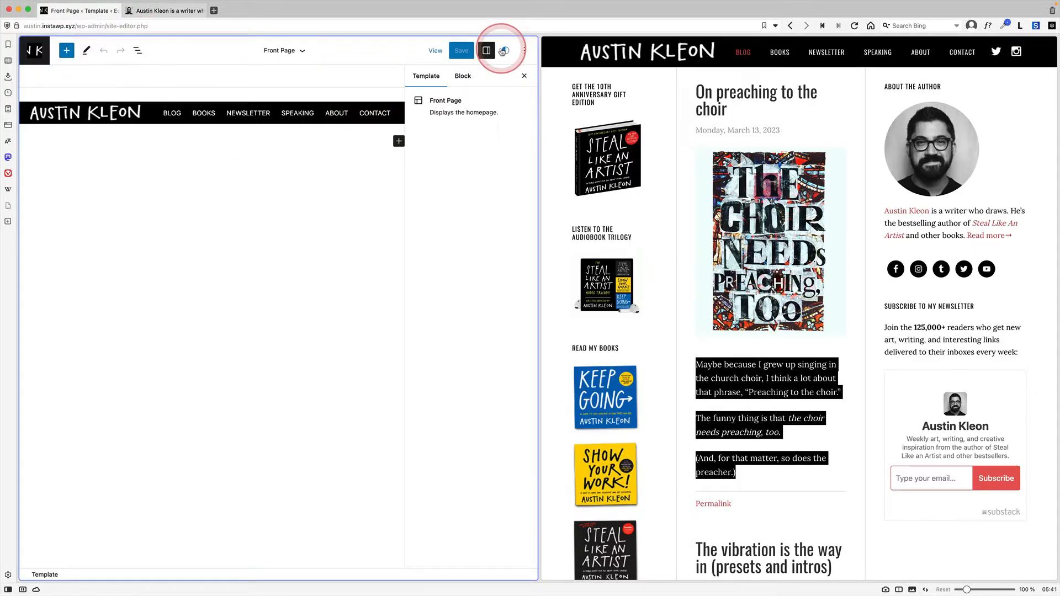
{"action": "left_click", "coordinate": [504, 51]}
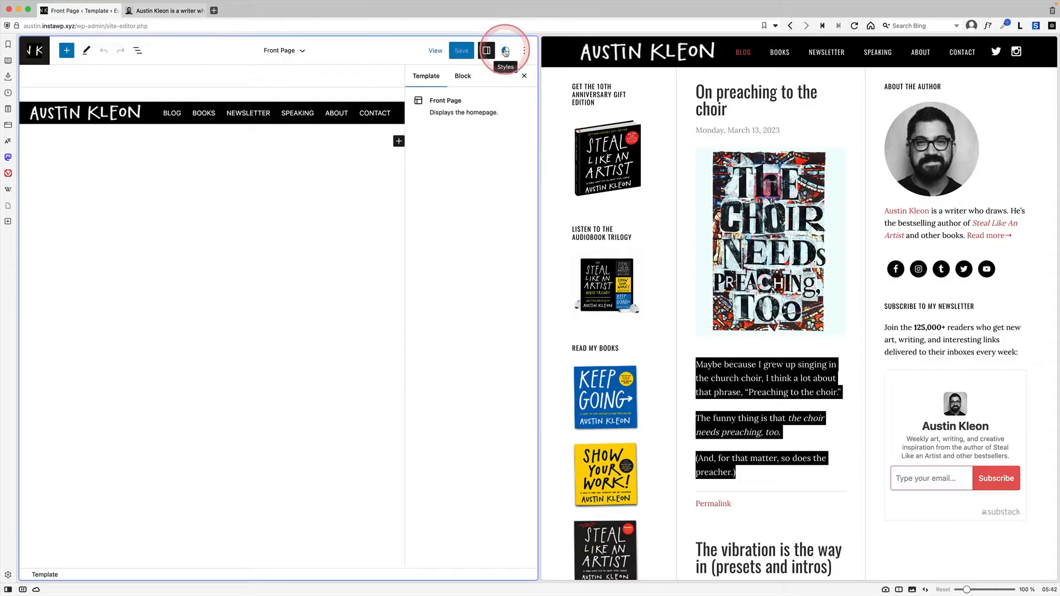
{"action": "left_click", "coordinate": [340, 184]}
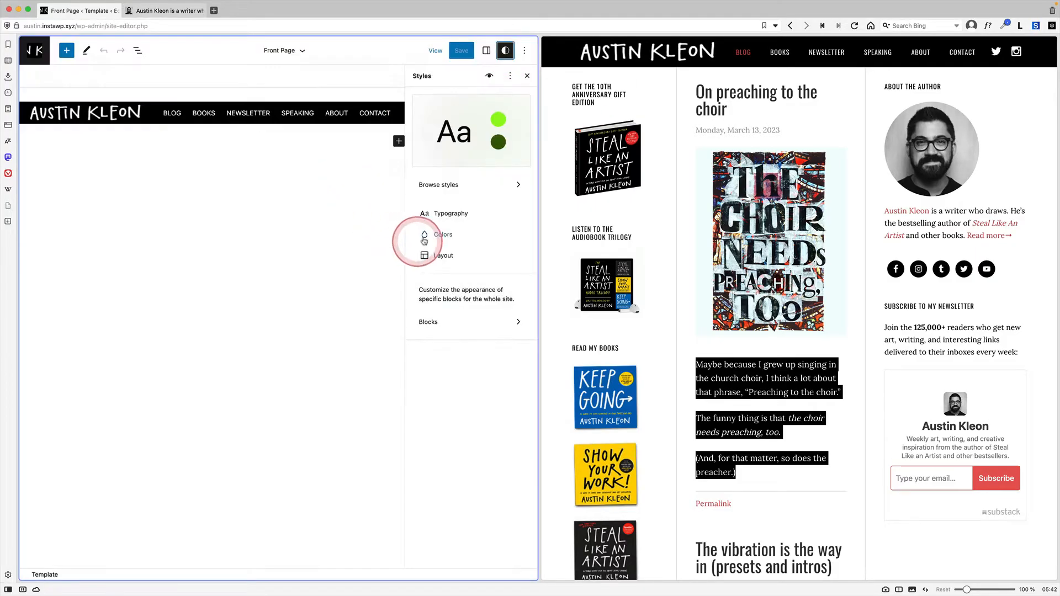
{"action": "left_click", "coordinate": [458, 256]}
{"action": "left_click", "coordinate": [444, 176]}
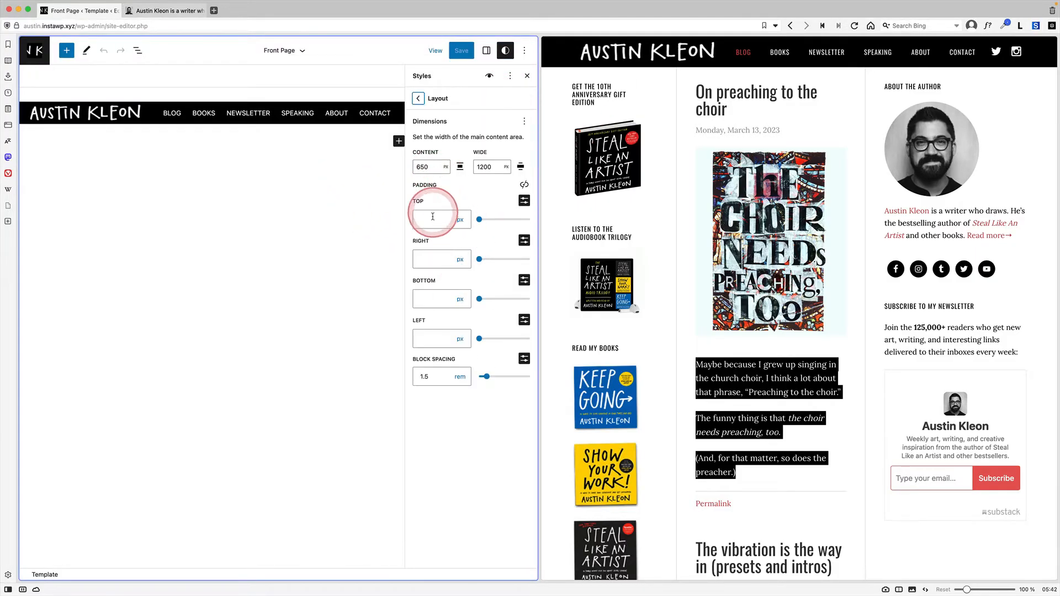
{"action": "type", "text": "0"}
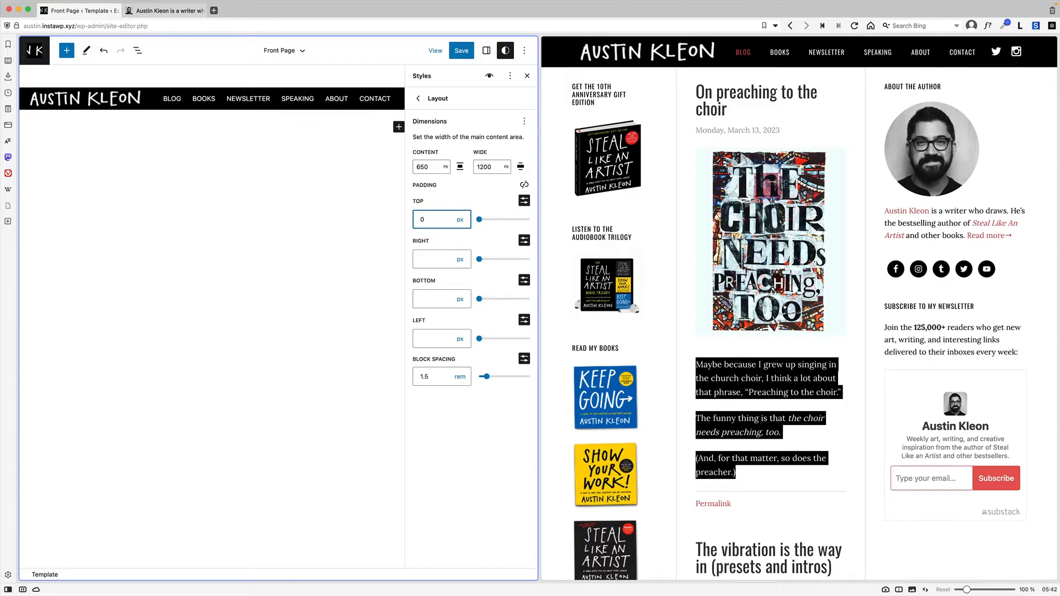
{"action": "left_click", "coordinate": [454, 49]}
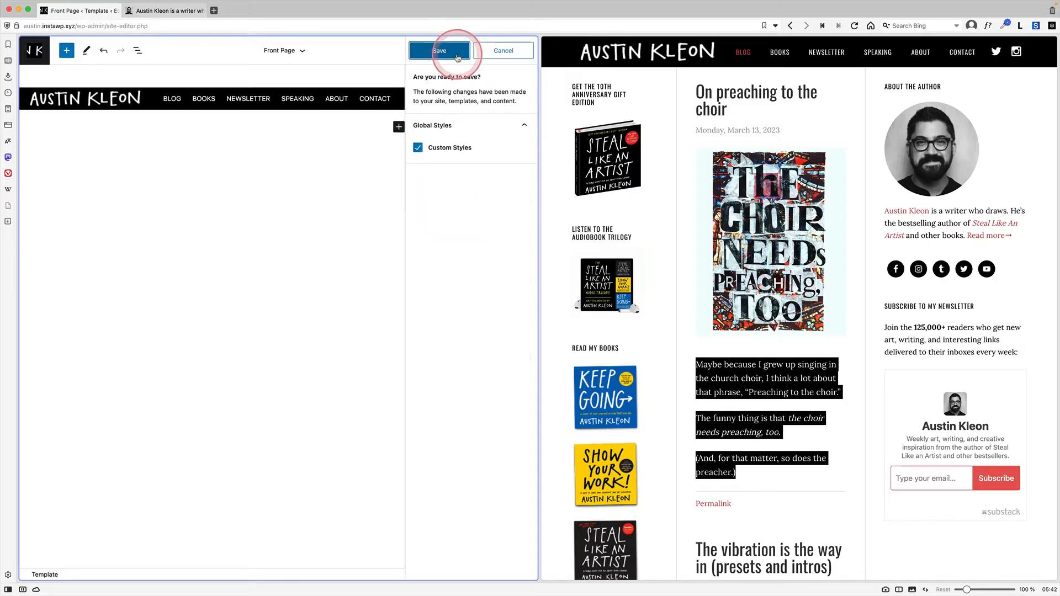
{"action": "left_click", "coordinate": [442, 52]}
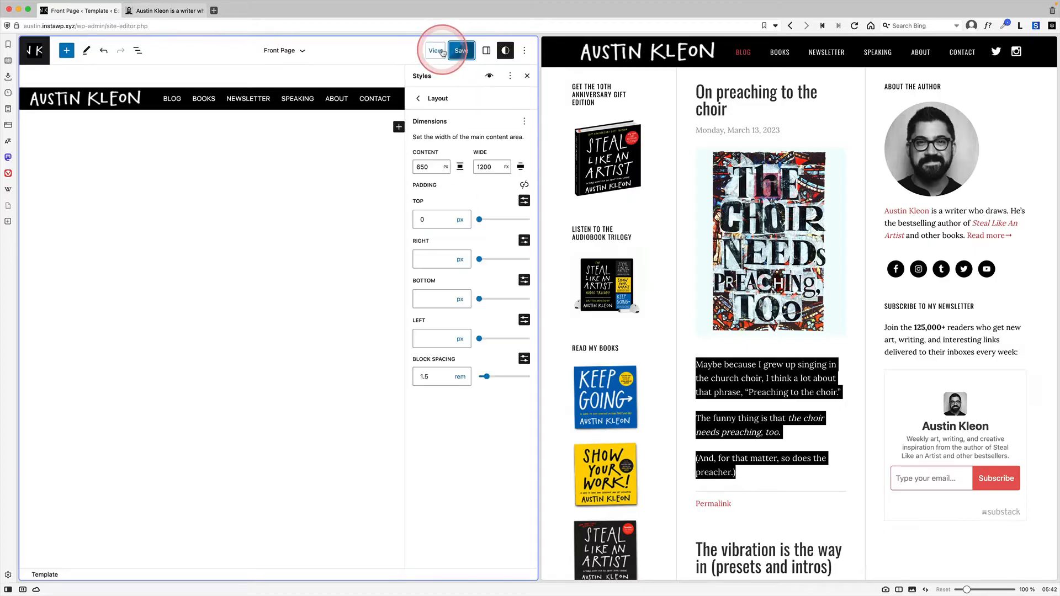
Reload the site's public home page to check the spacing above the header.
{"action": "left_click", "coordinate": [78, 26]}
{"action": "left_click", "coordinate": [140, 26]}
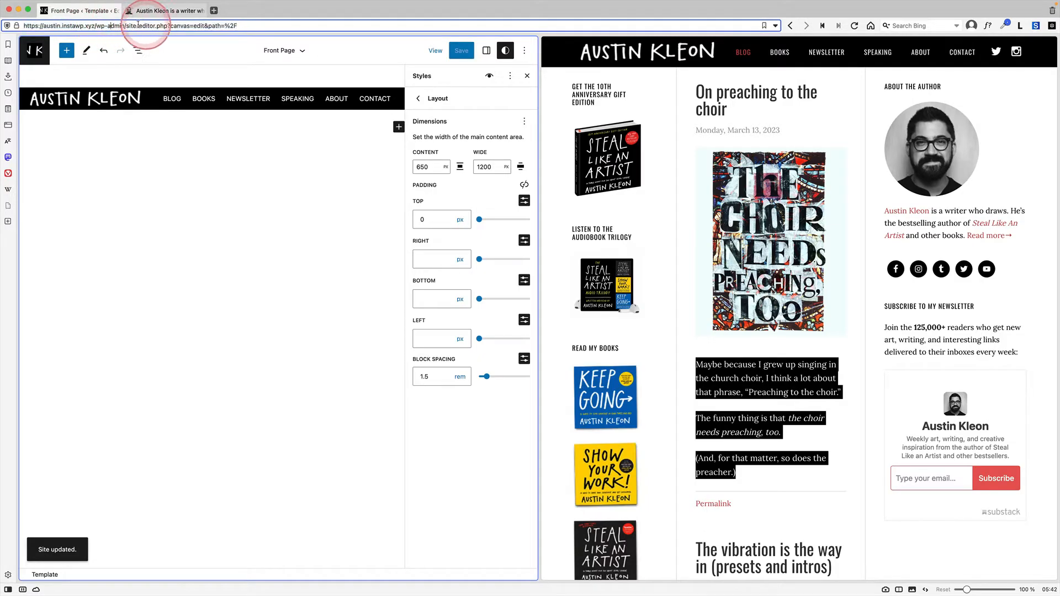
{"action": "left_click_drag", "start_coordinate": [100, 26], "coordinate": [299, 30]}
{"action": "key", "text": "BackSpace"}
{"action": "key", "text": "Return"}
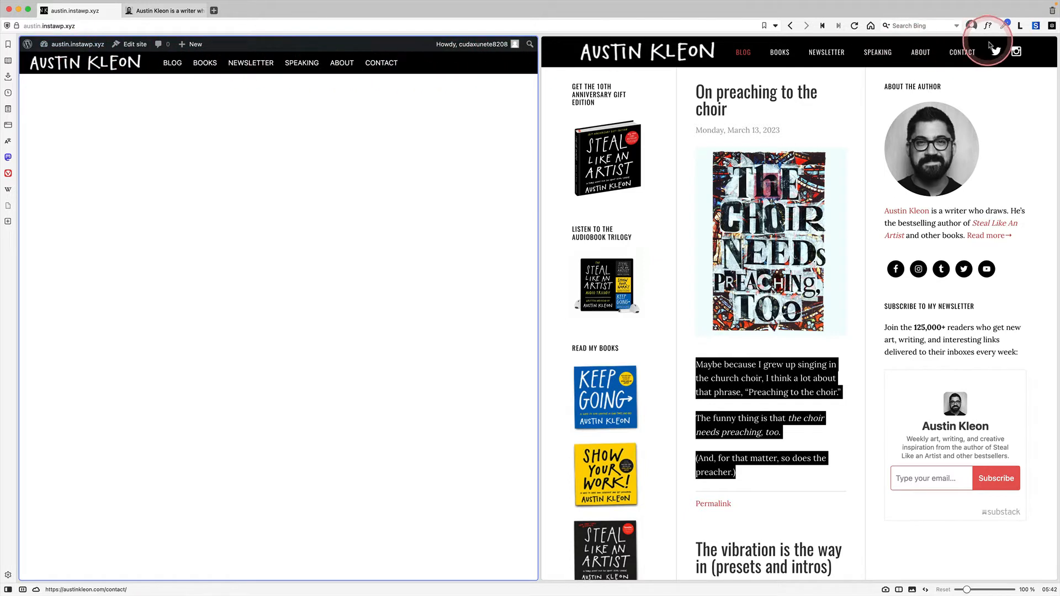
Return to editing the Front Page template and select the Navigation block within the header's Group and Row.
{"action": "left_click", "coordinate": [124, 44]}
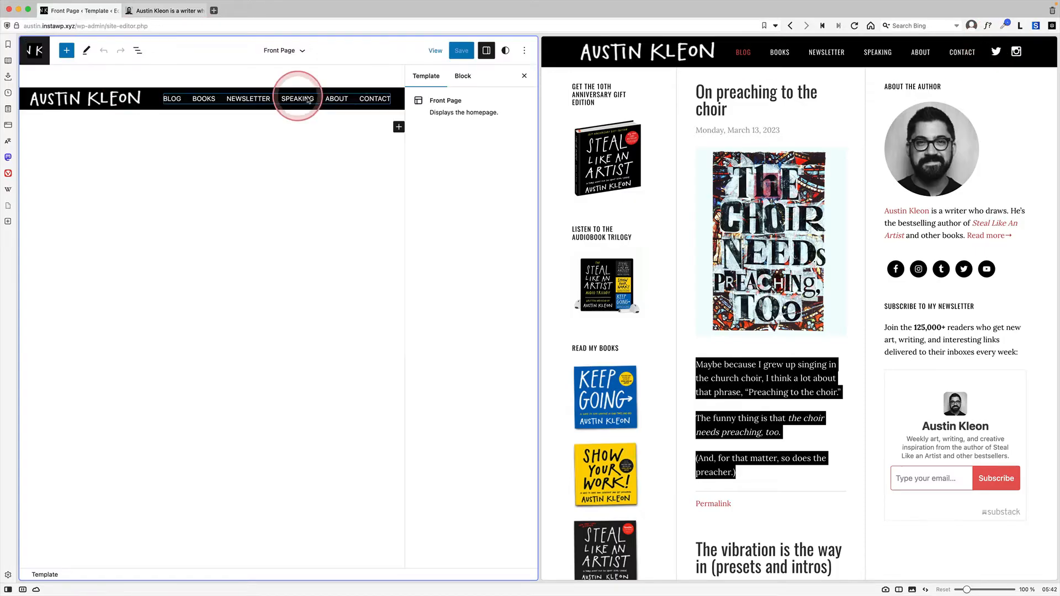
{"action": "left_click", "coordinate": [135, 50]}
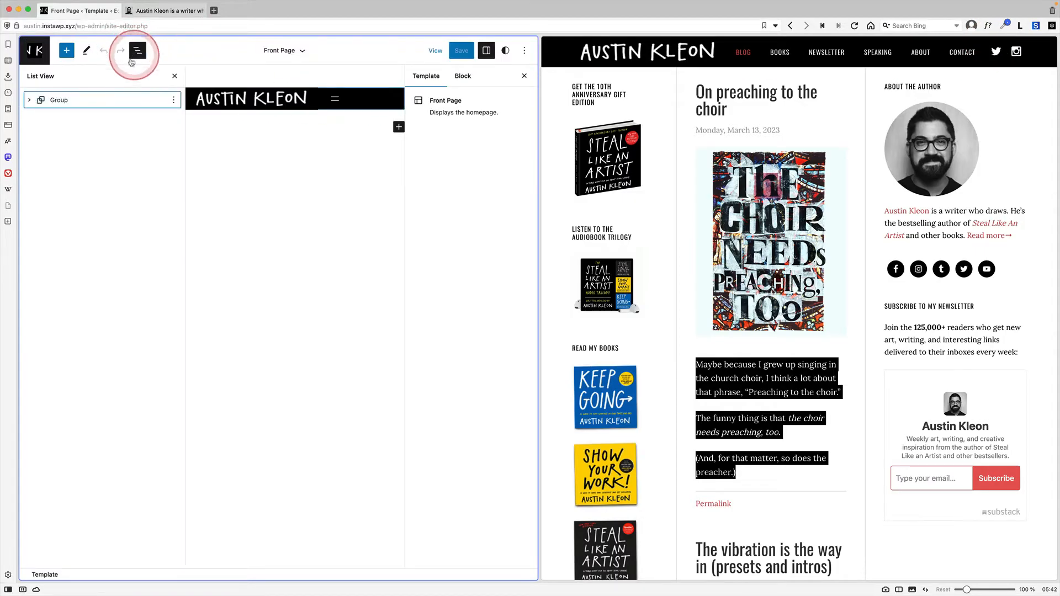
{"action": "left_click", "coordinate": [30, 100]}
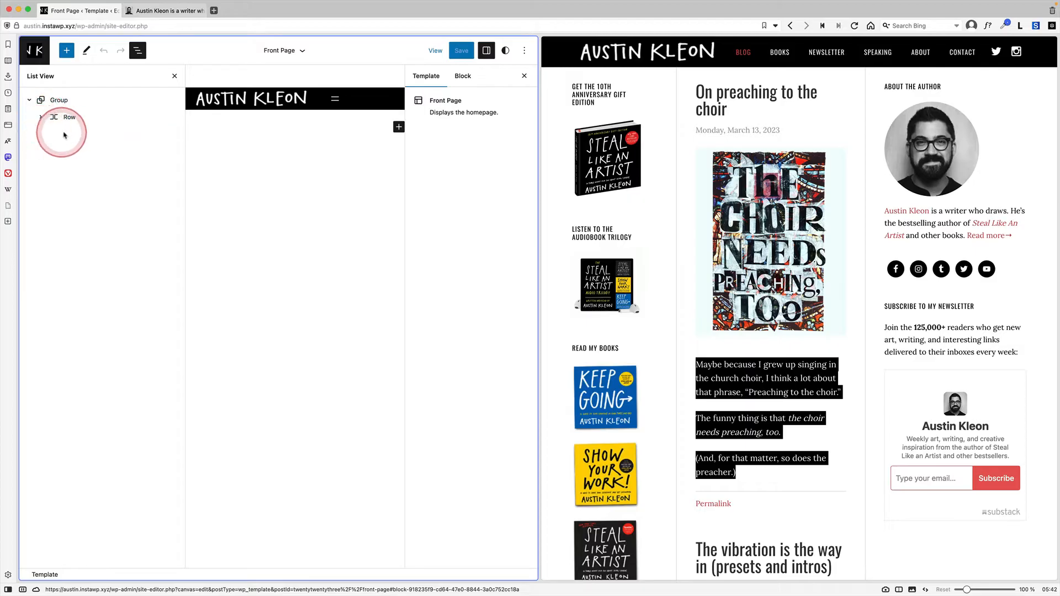
{"action": "left_click", "coordinate": [41, 118]}
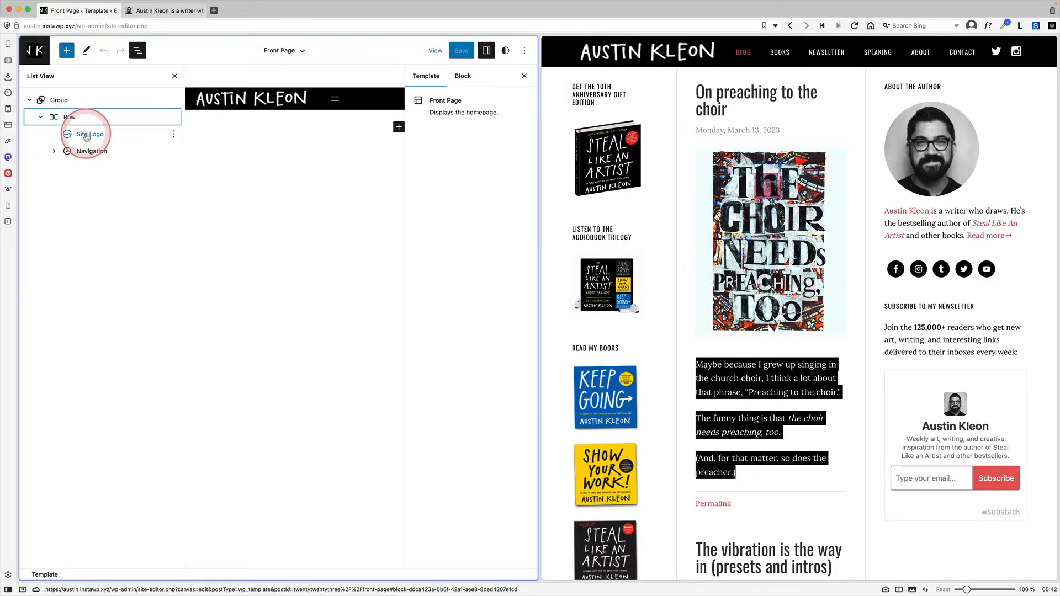
{"action": "left_click", "coordinate": [87, 138]}
{"action": "left_click", "coordinate": [89, 151]}
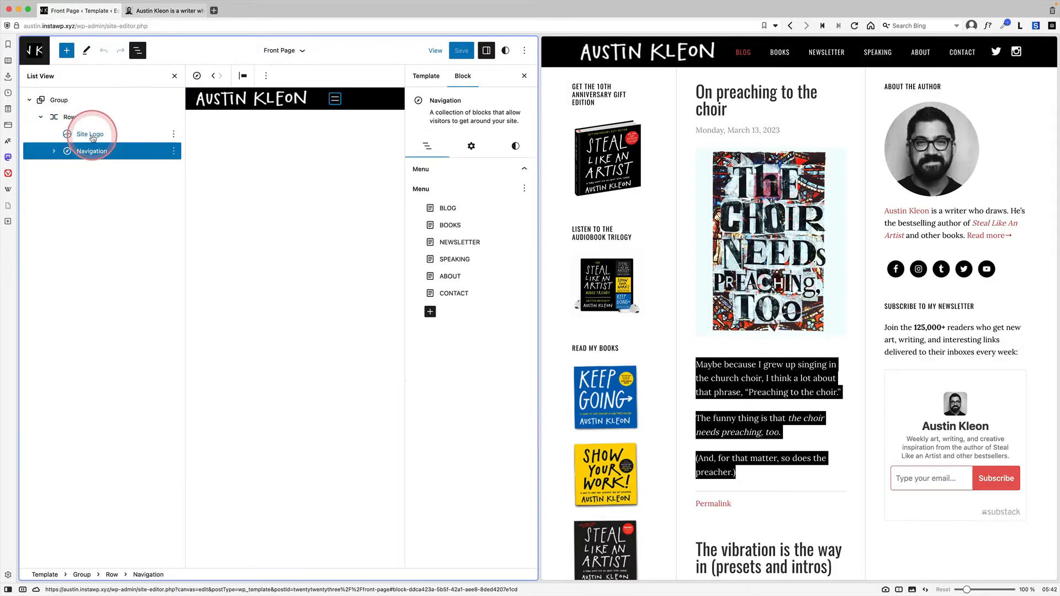
{"action": "left_click", "coordinate": [92, 136]}
{"action": "left_click", "coordinate": [95, 151]}
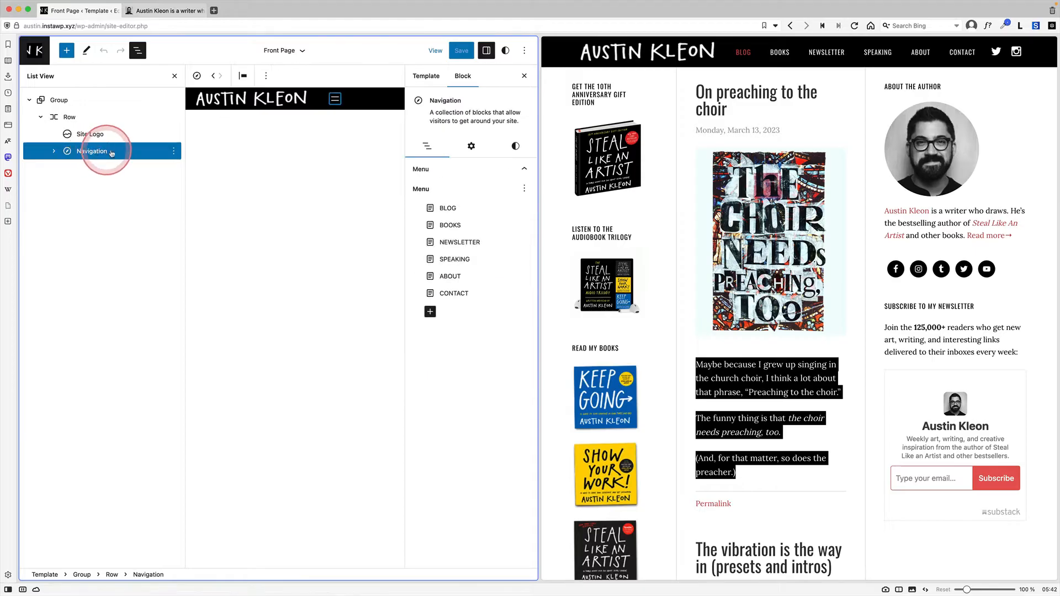
Insert a Social Icons block into the header Row and place it after the Navigation block.
{"action": "left_click", "coordinate": [173, 150]}
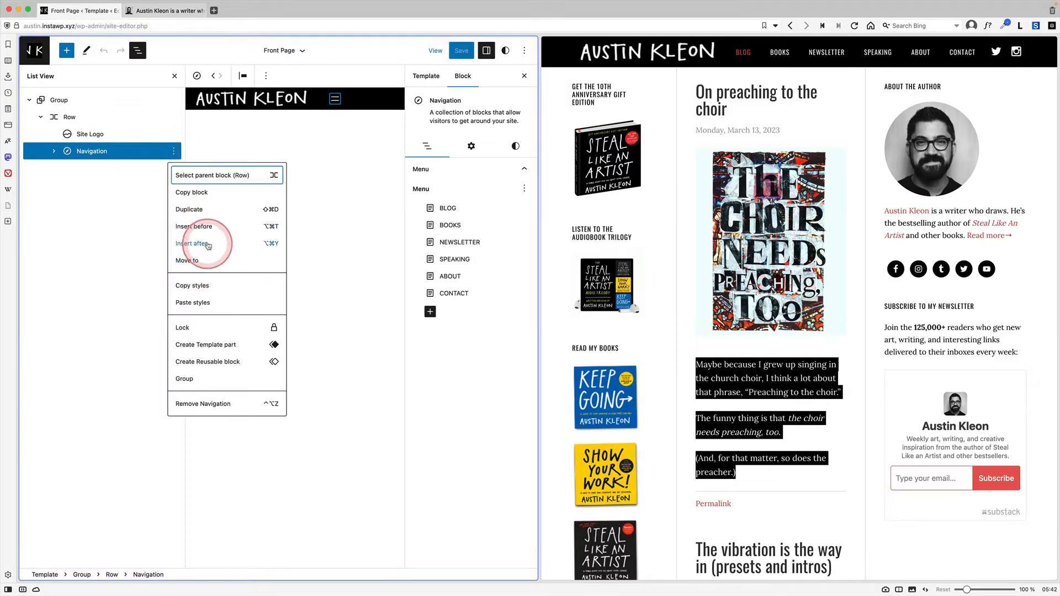
{"action": "left_click", "coordinate": [209, 246]}
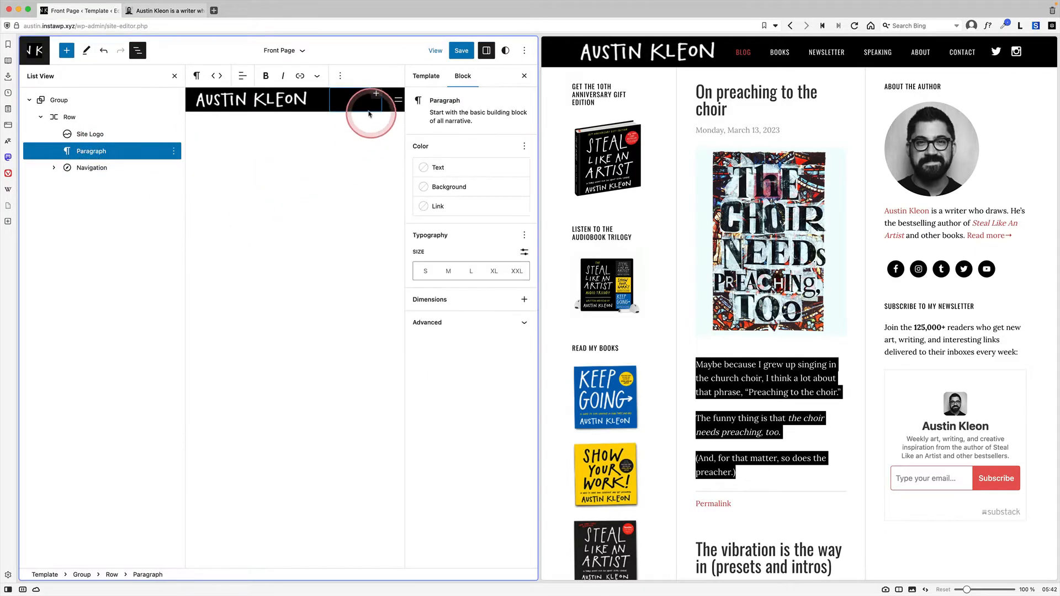
{"action": "type", "text": "/"}
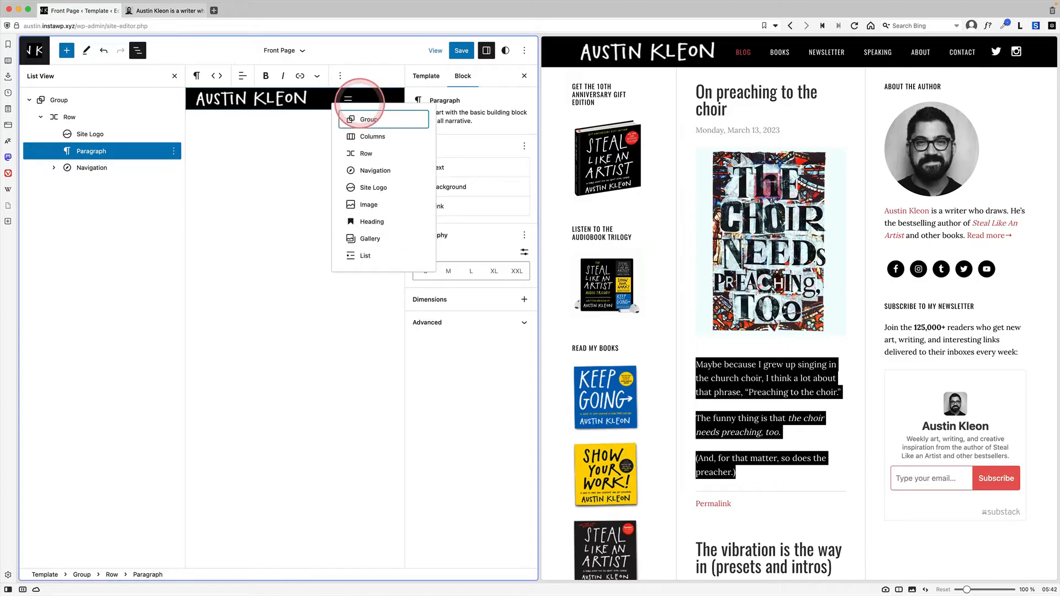
{"action": "type", "text": "soc"}
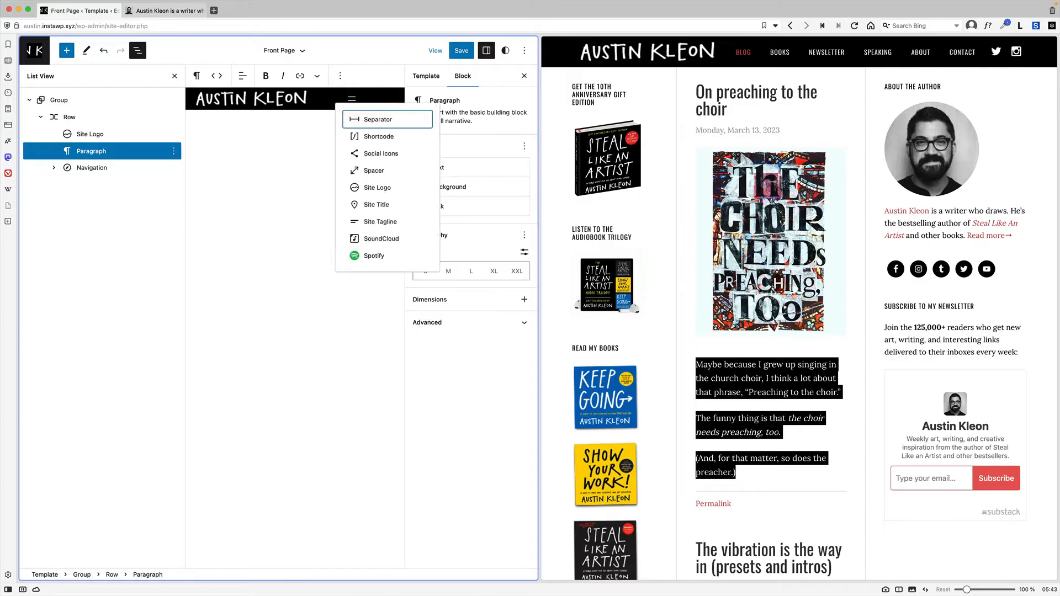
{"action": "key", "text": "Return"}
{"action": "left_click", "coordinate": [360, 105]}
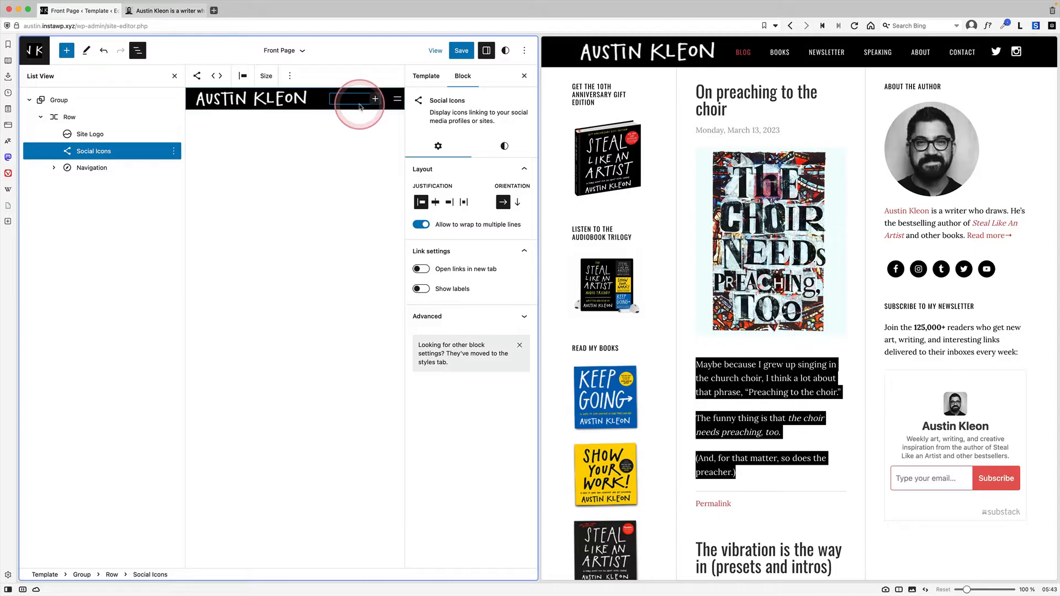
{"action": "mouse_move", "coordinate": [91, 154]}
{"action": "left_mouse_down"}
{"action": "mouse_move", "coordinate": [55, 161]}
{"action": "mouse_move", "coordinate": [115, 169]}
{"action": "mouse_move", "coordinate": [83, 166]}
{"action": "mouse_move", "coordinate": [87, 152]}
{"action": "left_mouse_up"}
{"action": "left_click", "coordinate": [113, 169]}
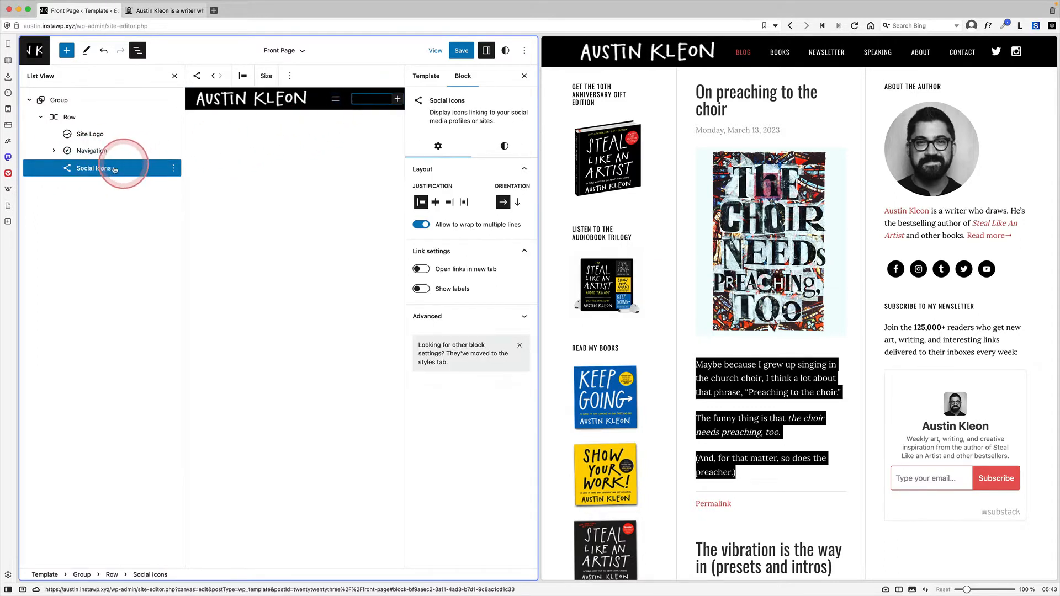
Add linked Twitter and Instagram icons to the header's Social Icons block.
{"action": "left_click", "coordinate": [463, 98]}
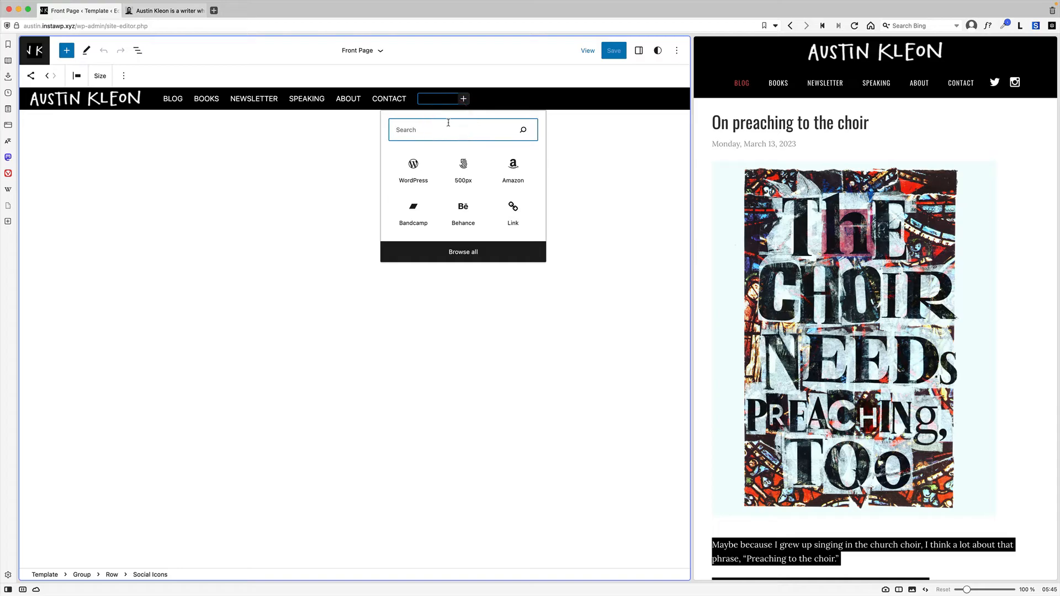
{"action": "type", "text": "twi"}
{"action": "left_click", "coordinate": [464, 164]}
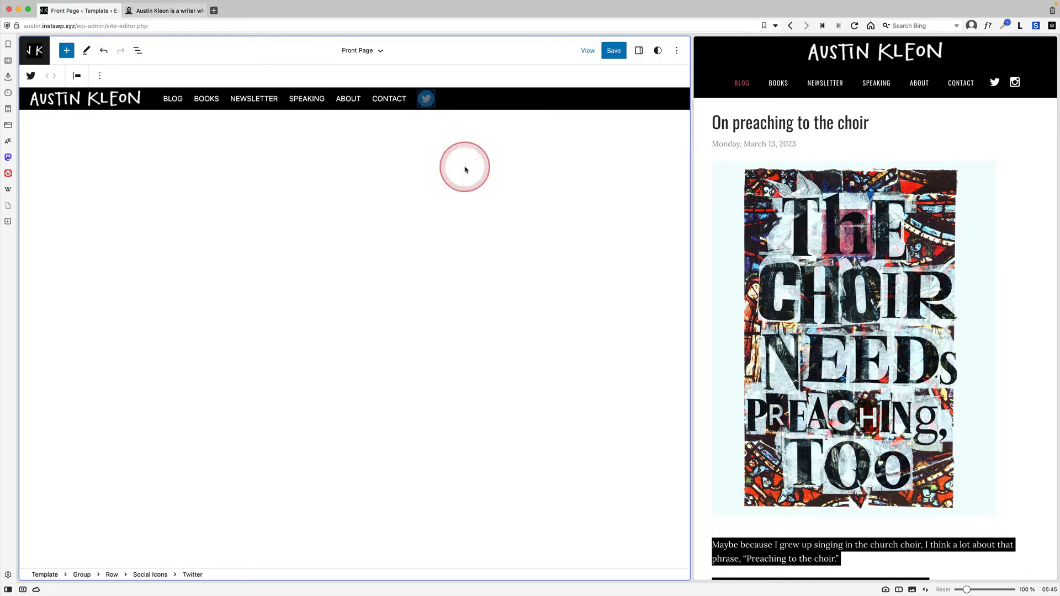
{"action": "left_click", "coordinate": [426, 99]}
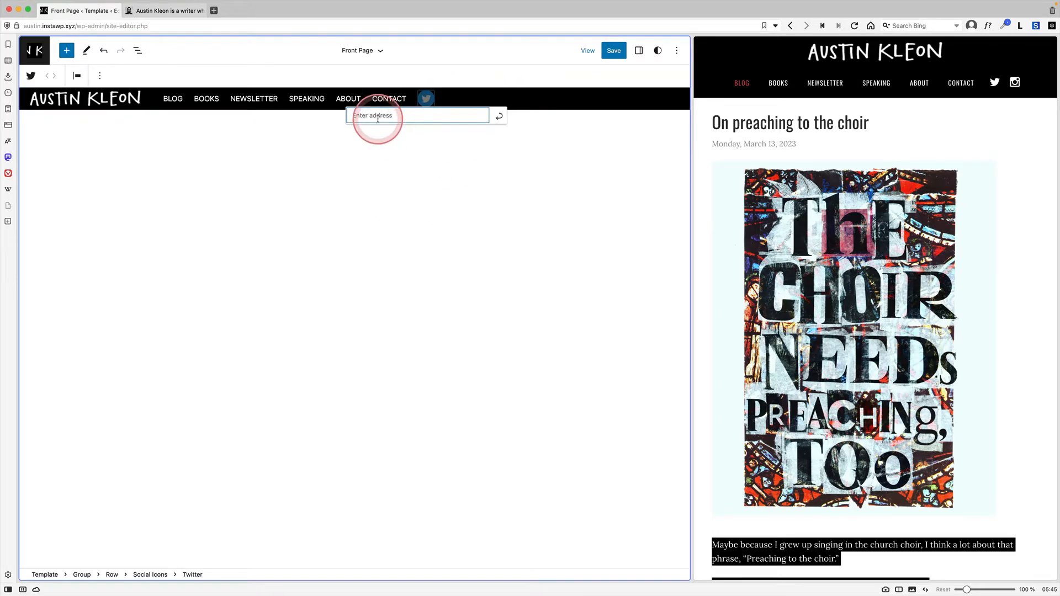
{"action": "left_click", "coordinate": [498, 116]}
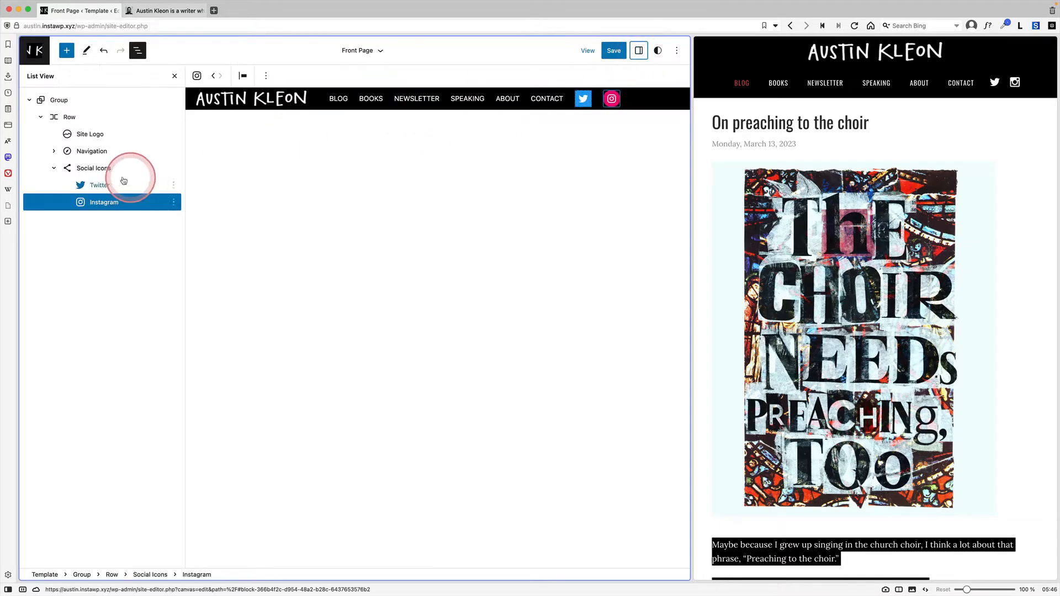
Set the Social Icons block's icon background to black and its icon color to the white Base color (FFFFFF).
{"action": "left_click", "coordinate": [102, 168]}
{"action": "left_click", "coordinate": [639, 50]}
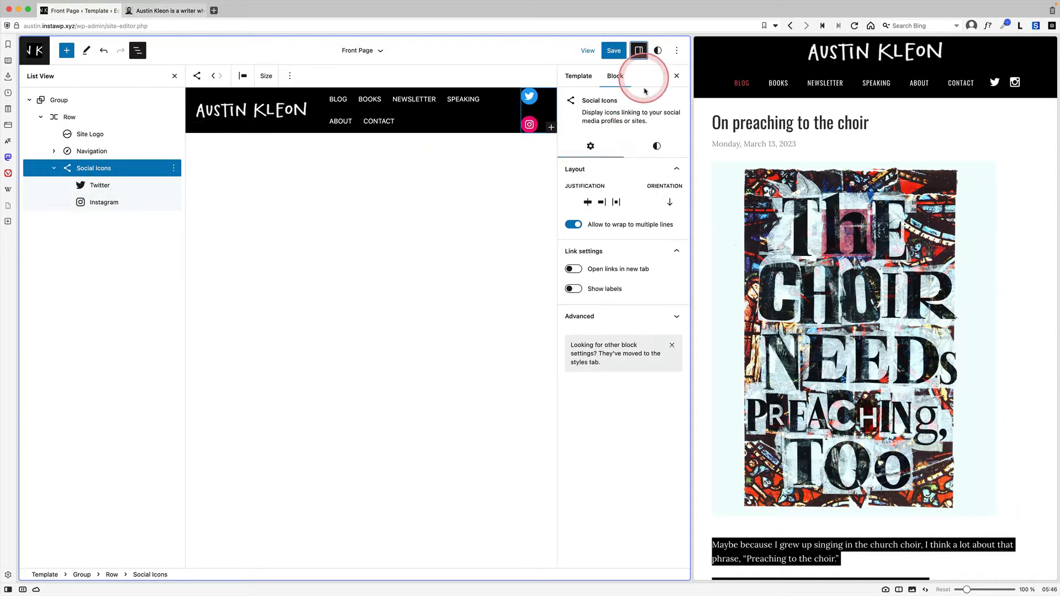
{"action": "left_click", "coordinate": [656, 146]}
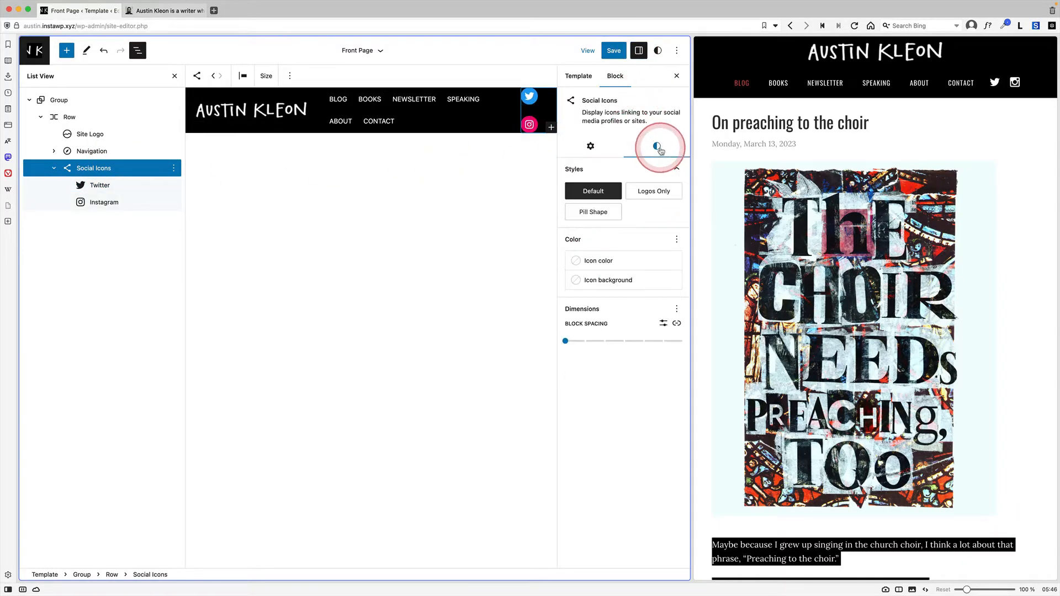
{"action": "left_click", "coordinate": [620, 278]}
{"action": "left_click", "coordinate": [457, 333]}
{"action": "left_click", "coordinate": [616, 260]}
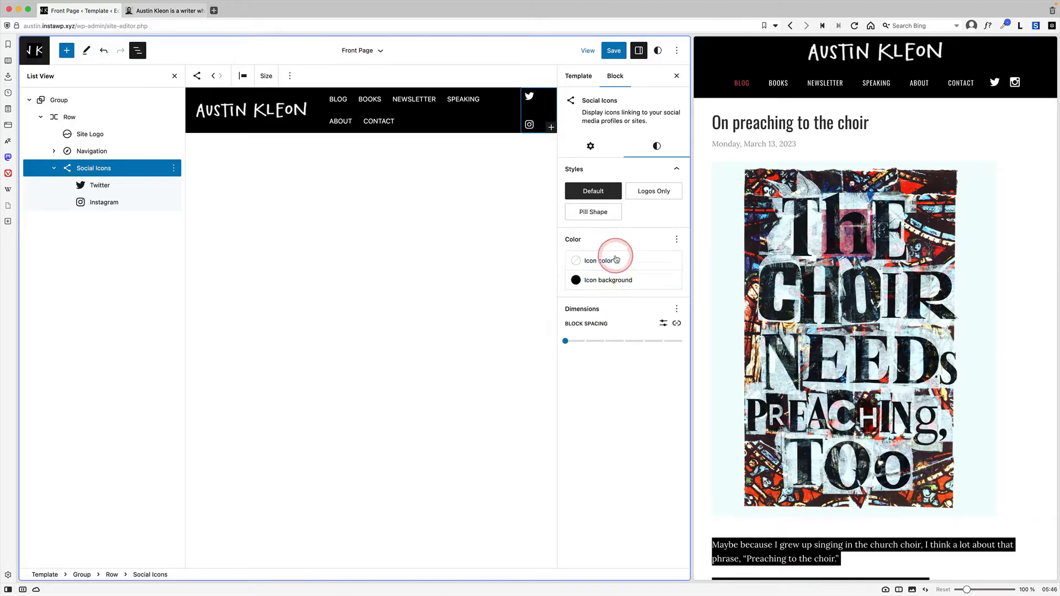
{"action": "left_click", "coordinate": [440, 316]}
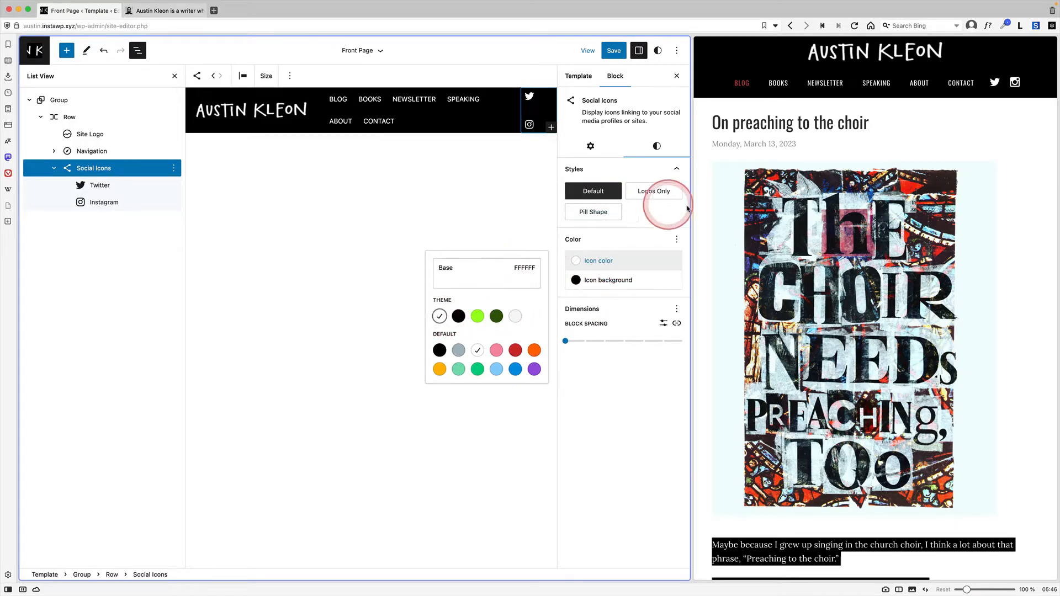
Widen the site editor pane and set the Social Icons block spacing to 0.
{"action": "left_click_drag", "start_coordinate": [692, 208], "coordinate": [853, 204]}
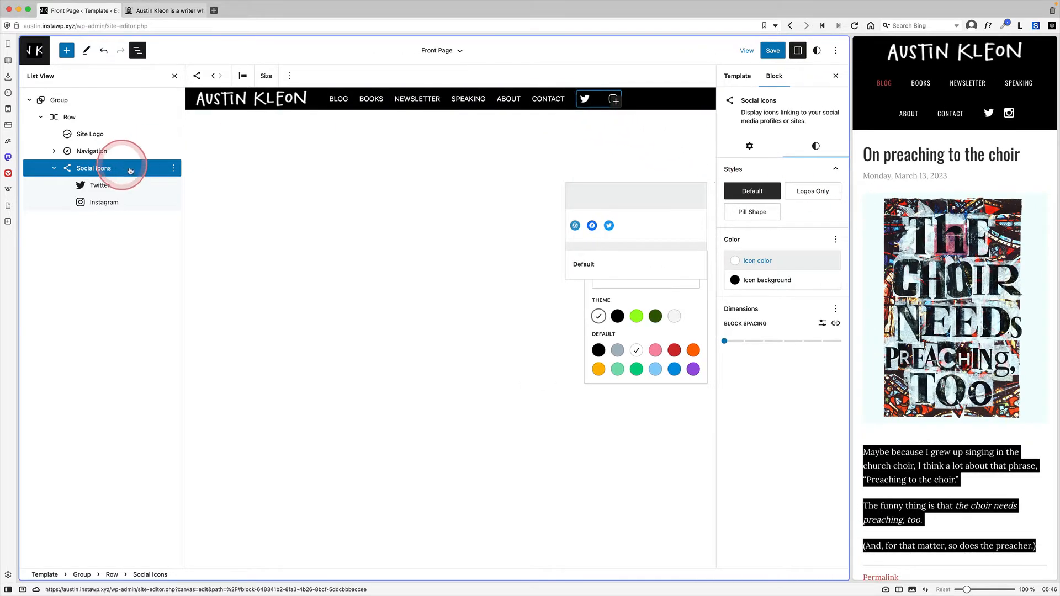
{"action": "left_click", "coordinate": [760, 152]}
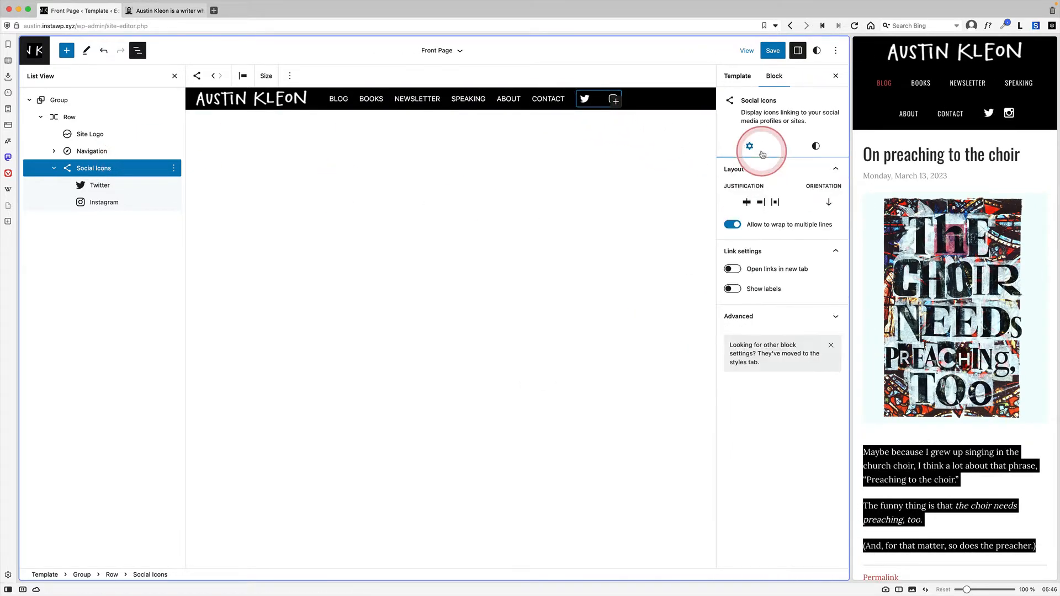
{"action": "left_click", "coordinate": [812, 147]}
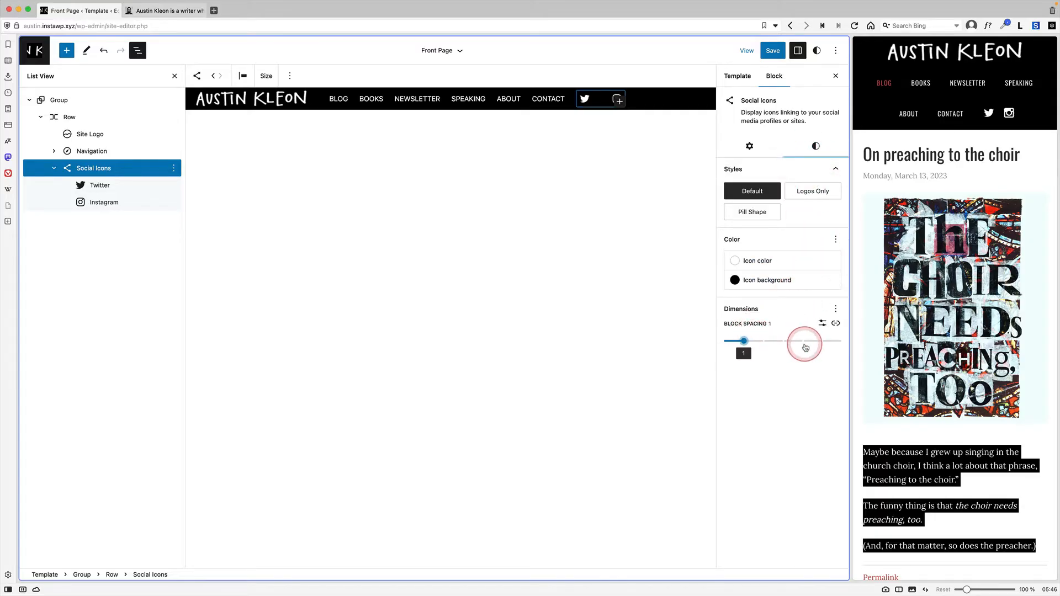
{"action": "left_click_drag", "start_coordinate": [805, 346], "coordinate": [762, 339]}
{"action": "left_click", "coordinate": [822, 323]}
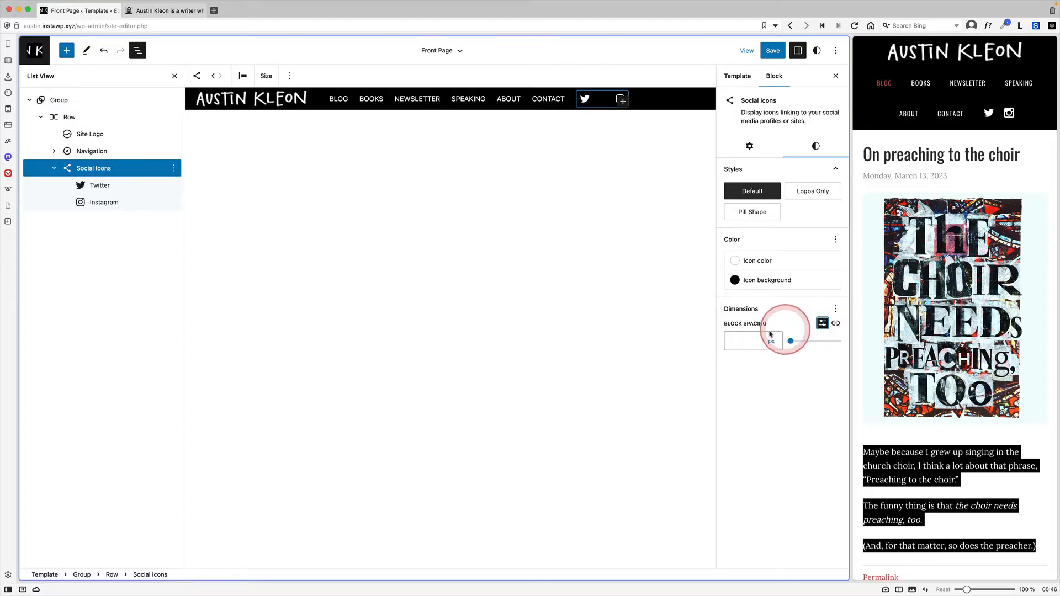
{"action": "left_click", "coordinate": [754, 340]}
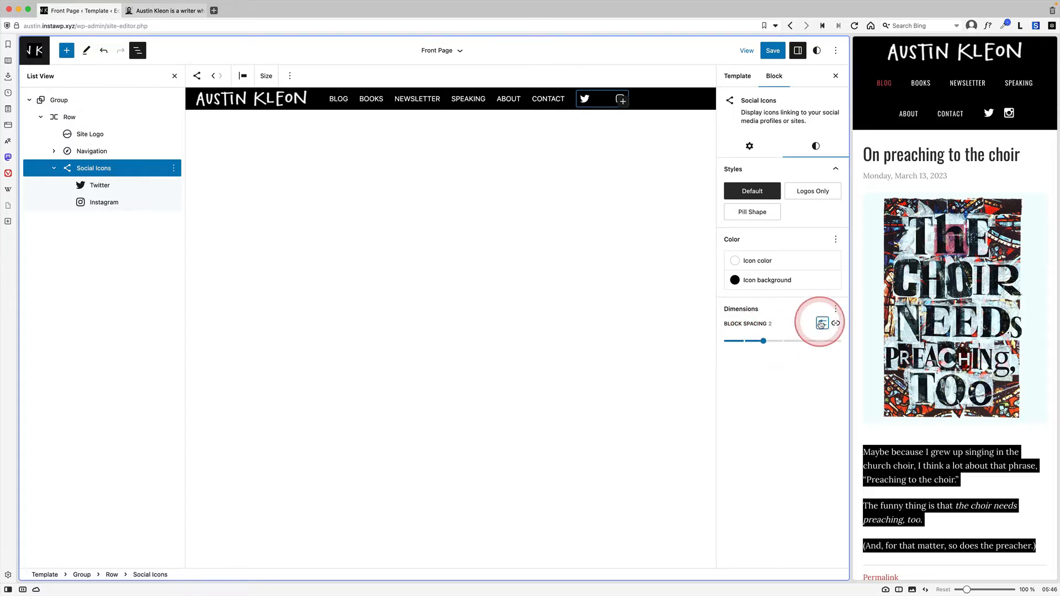
{"action": "left_click", "coordinate": [768, 341]}
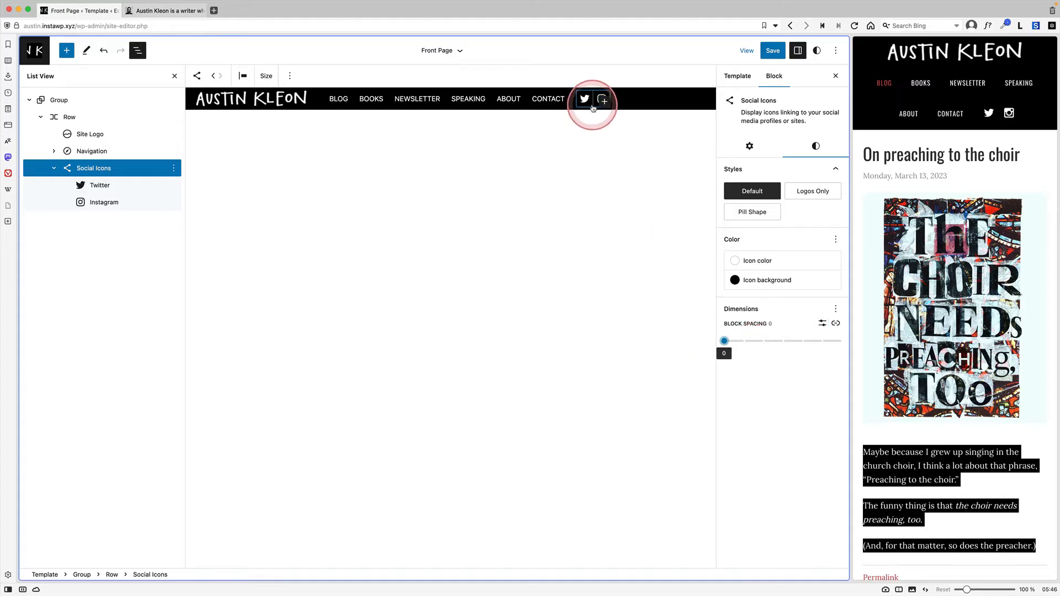
Save the Front Page template and open the site's public home page to check the social icons in the header.
{"action": "left_click_drag", "start_coordinate": [95, 26], "coordinate": [362, 34]}
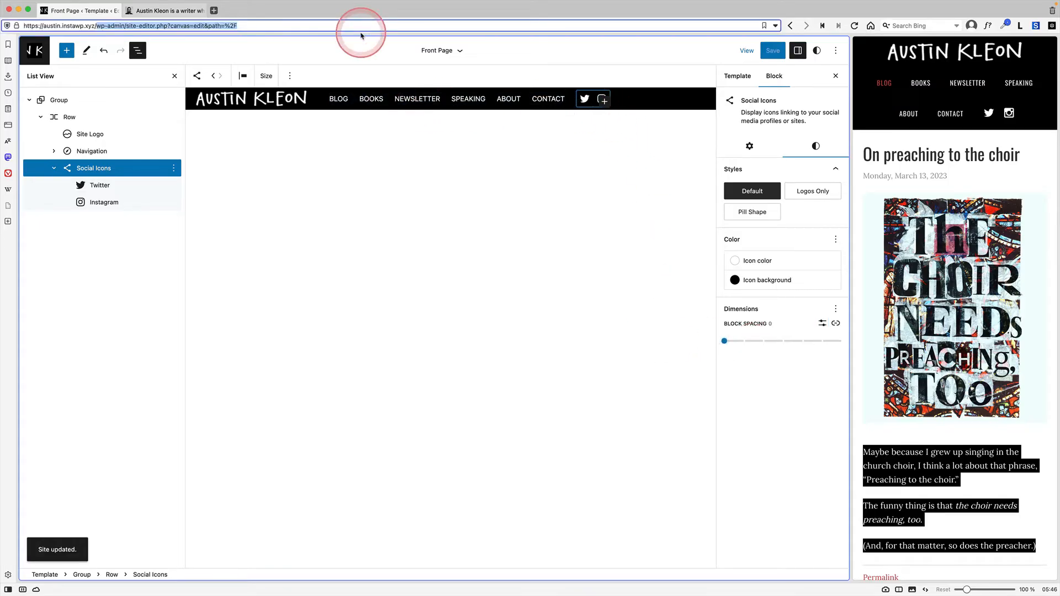
{"action": "key", "text": "BackSpace"}
{"action": "key", "text": "Return"}
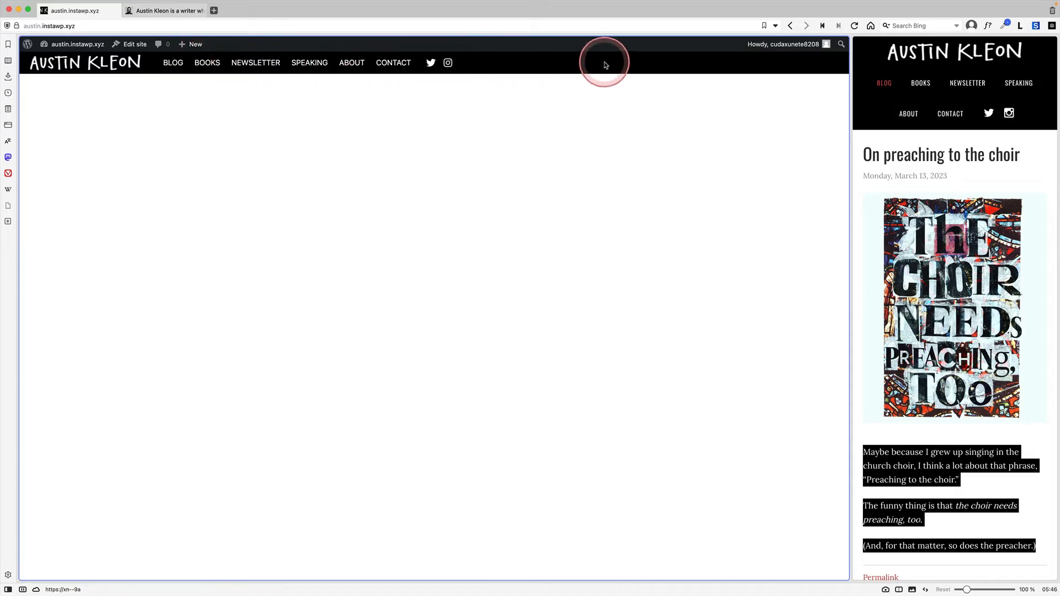
Reopen the Front Page template, set the header Row's justification to space between items, and save the template.
{"action": "left_click", "coordinate": [135, 43]}
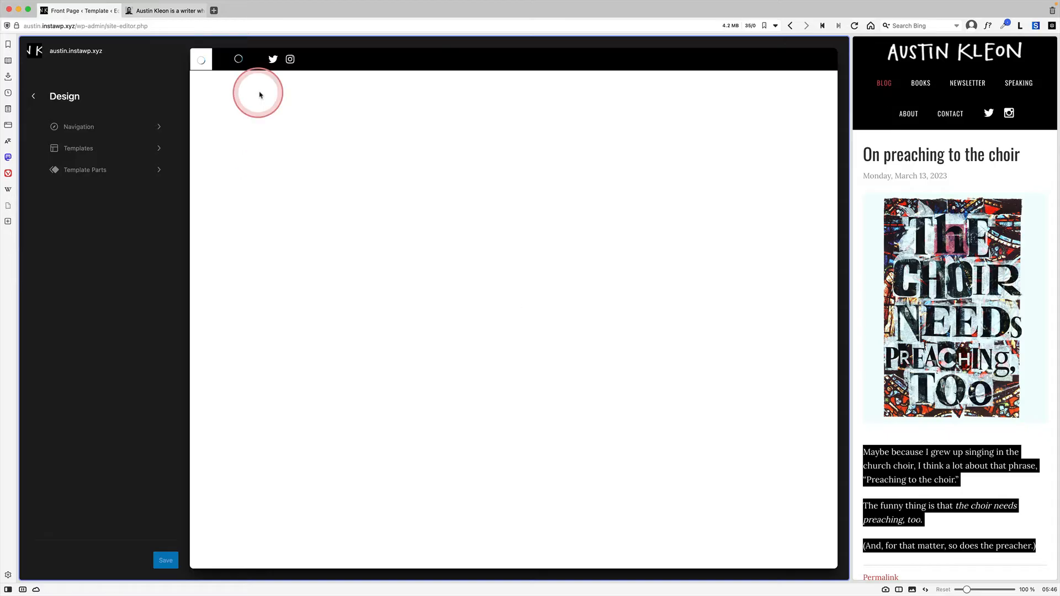
{"action": "left_click", "coordinate": [350, 79]}
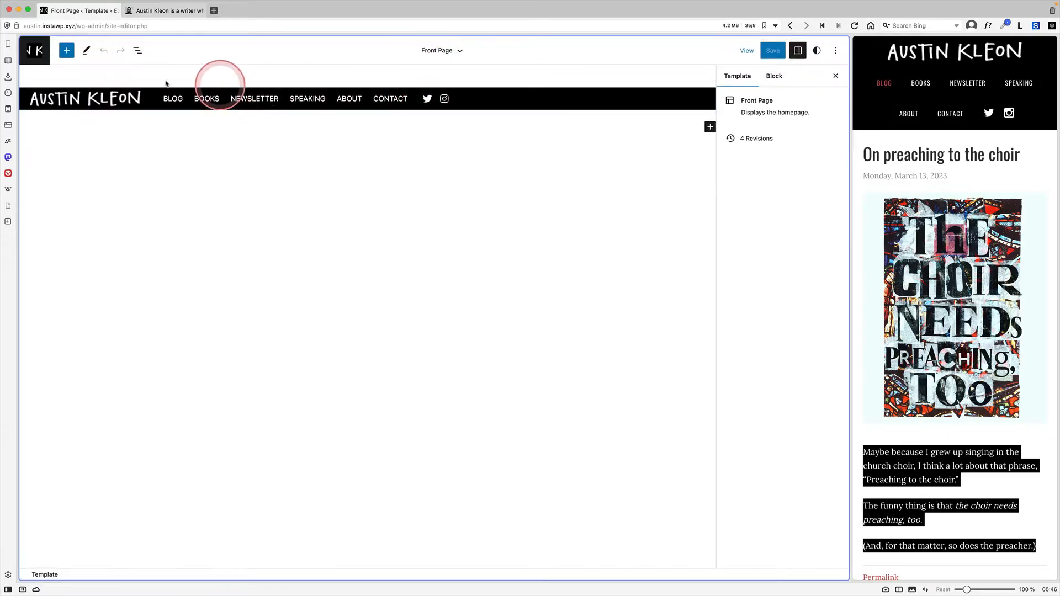
{"action": "left_click", "coordinate": [136, 51]}
{"action": "left_click", "coordinate": [30, 99]}
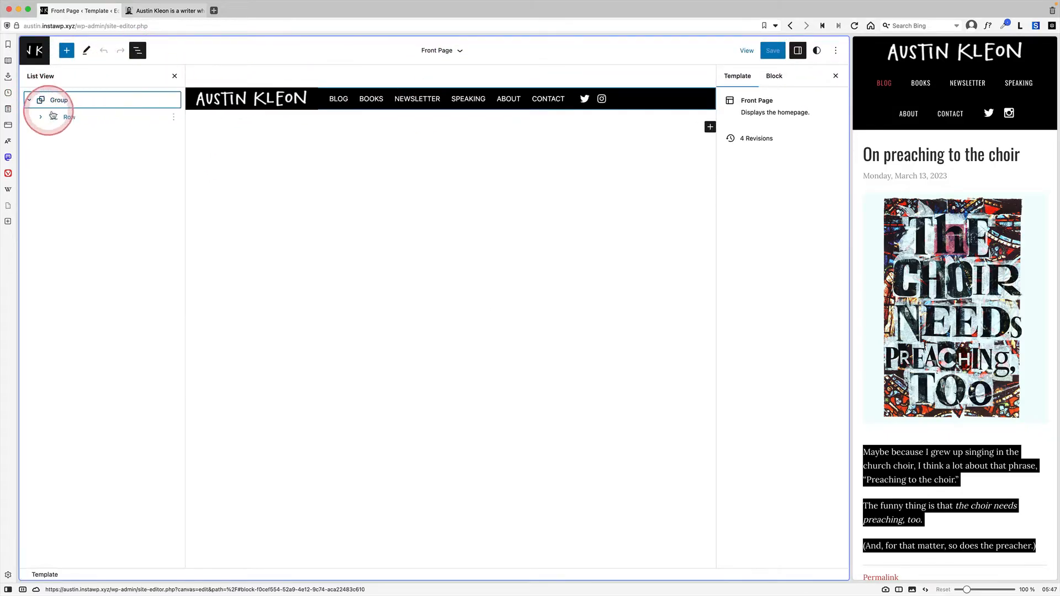
{"action": "left_click", "coordinate": [87, 117]}
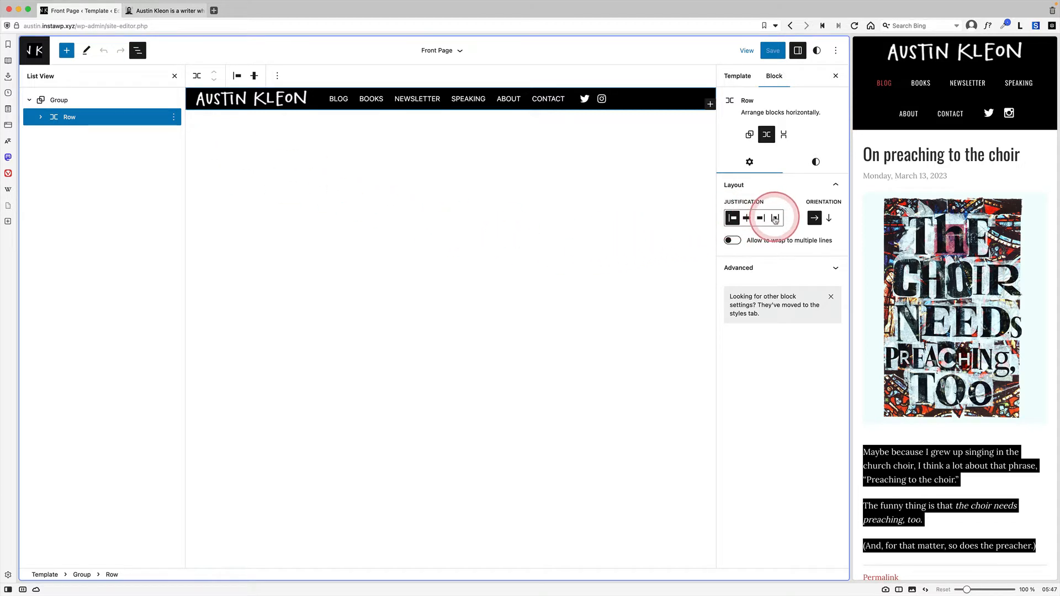
{"action": "left_click", "coordinate": [775, 219]}
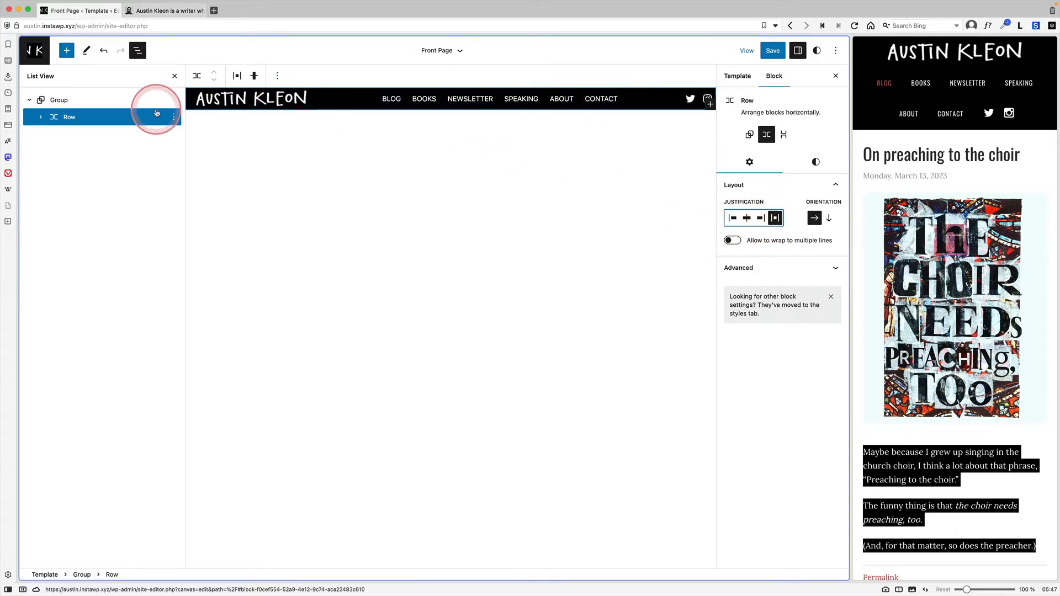
{"action": "left_click", "coordinate": [772, 51]}
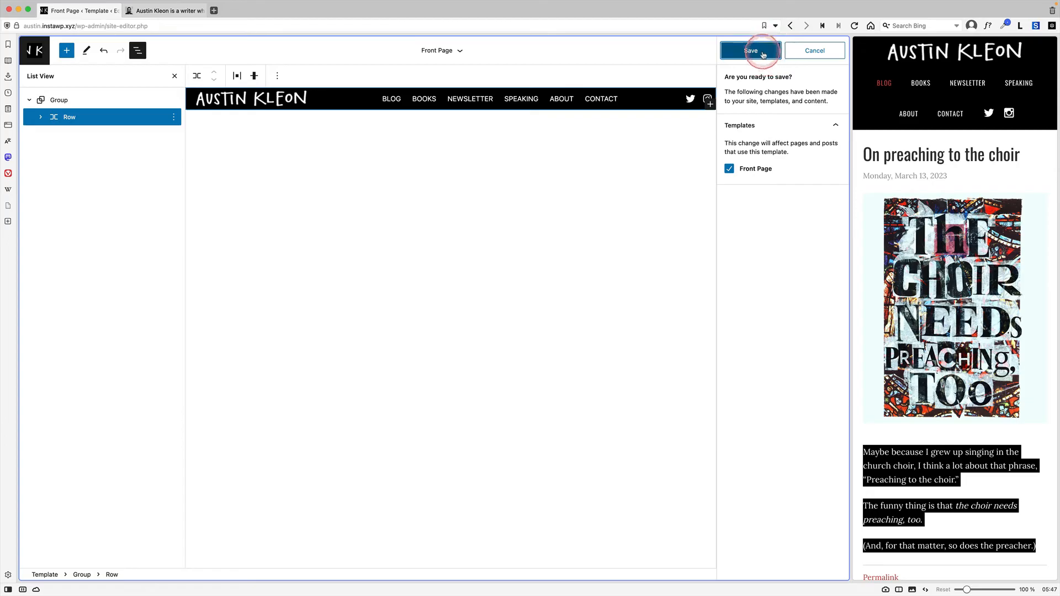
{"action": "left_click", "coordinate": [763, 54]}
Open the public home page at austin.instawp.xyz to check how the logo, navigation and social icons are spread out.
{"action": "left_click_drag", "start_coordinate": [79, 29], "coordinate": [310, 36]}
{"action": "left_click", "coordinate": [105, 29]}
{"action": "key", "text": "BackSpace"}
{"action": "key", "text": "Return"}
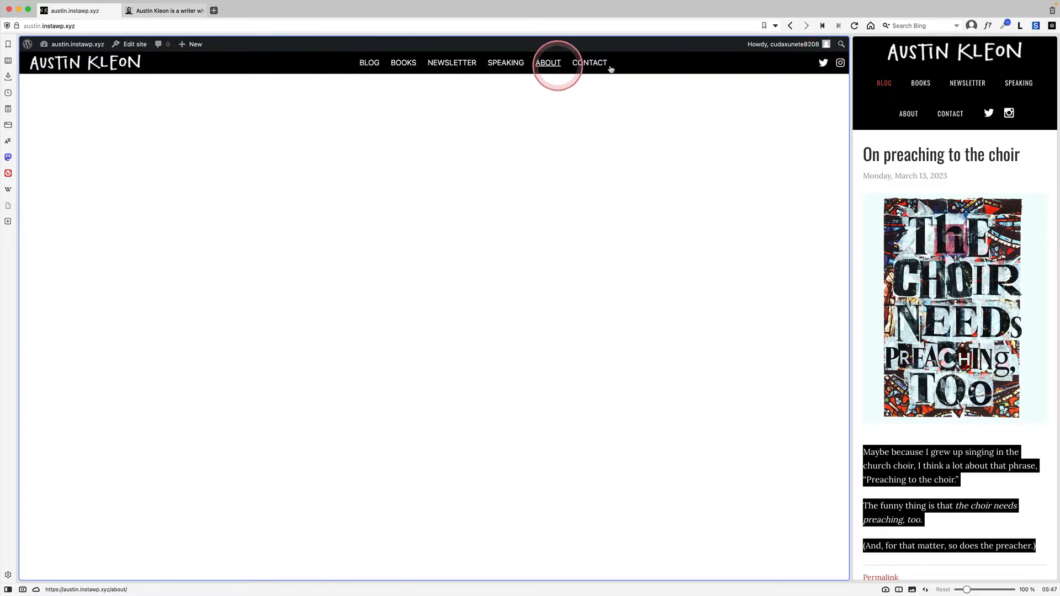
Reopen the Front Page template for editing and set the header Row's right and left padding to 6.
{"action": "left_click", "coordinate": [130, 44]}
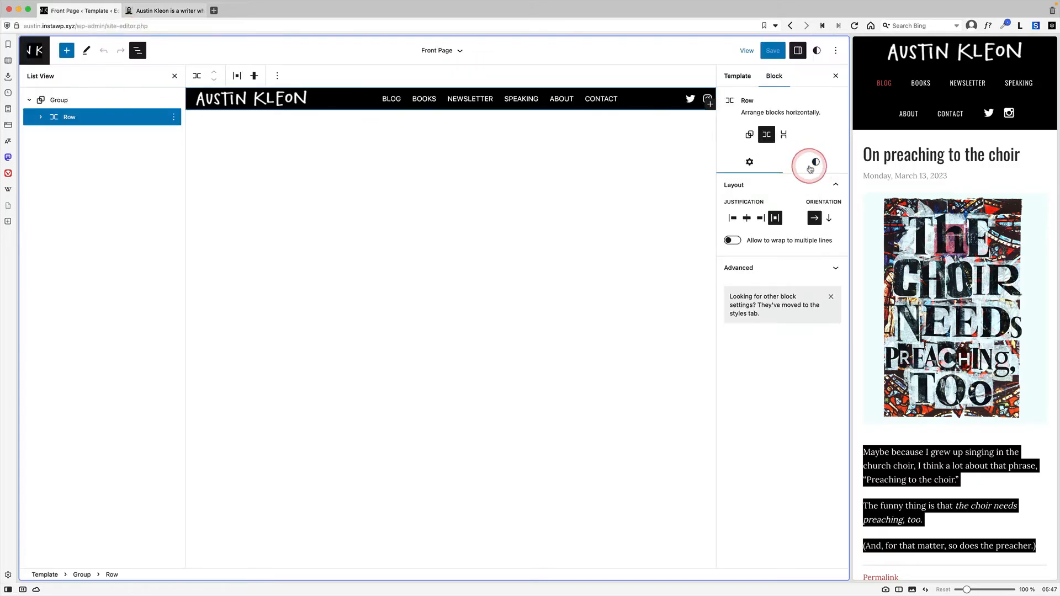
{"action": "left_click", "coordinate": [815, 162]}
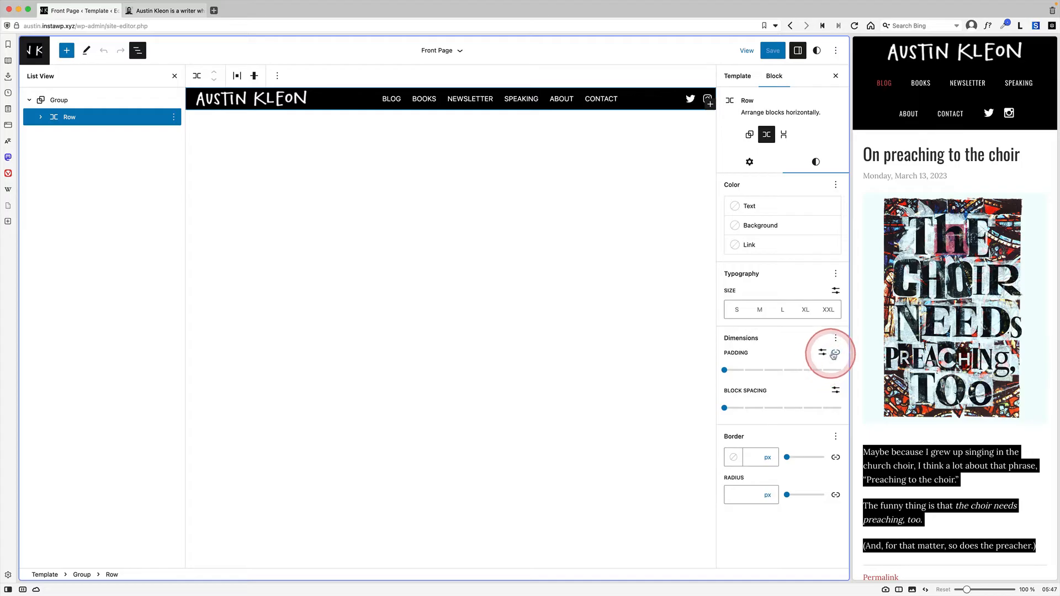
{"action": "left_click", "coordinate": [835, 353]}
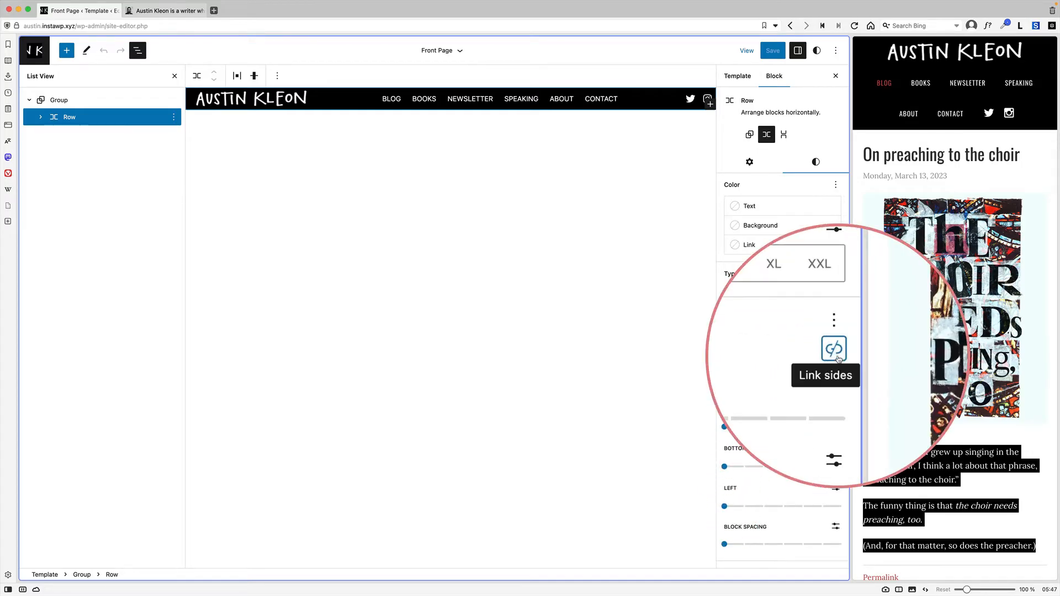
{"action": "left_click_drag", "start_coordinate": [727, 428], "coordinate": [880, 430]}
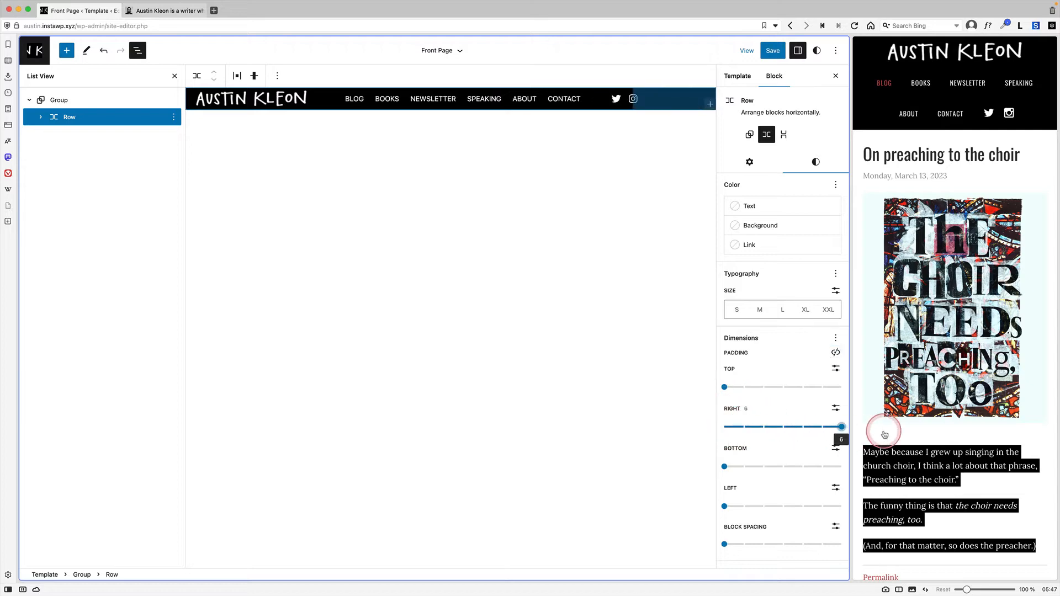
{"action": "left_click_drag", "start_coordinate": [725, 506], "coordinate": [879, 509]}
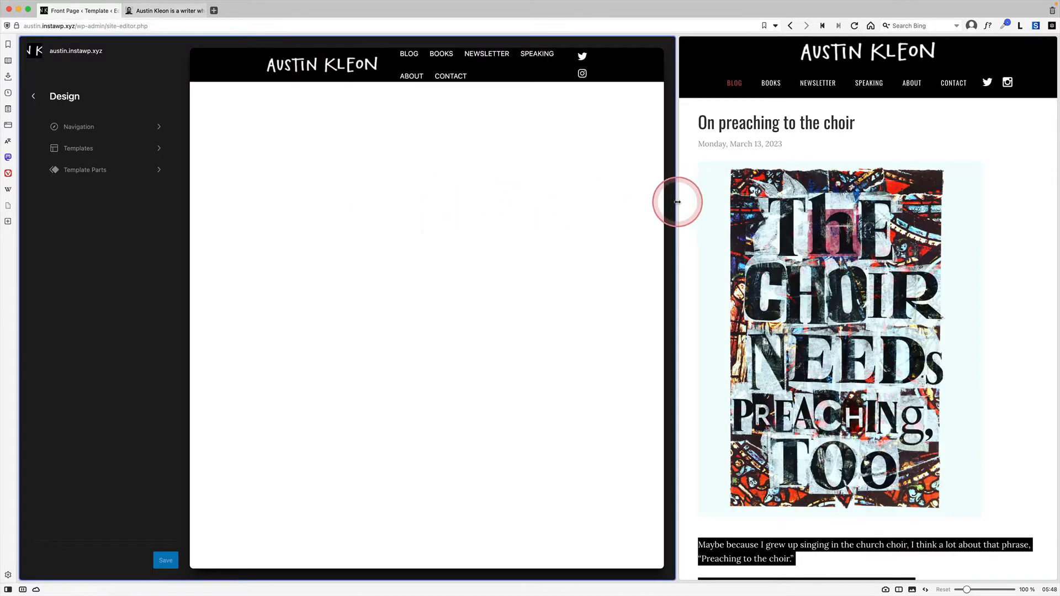
Compare the site preview with the reference blog's layout, reopen the Front Page template and insert an empty block after the header Group.
{"action": "left_click_drag", "start_coordinate": [675, 203], "coordinate": [301, 225]}
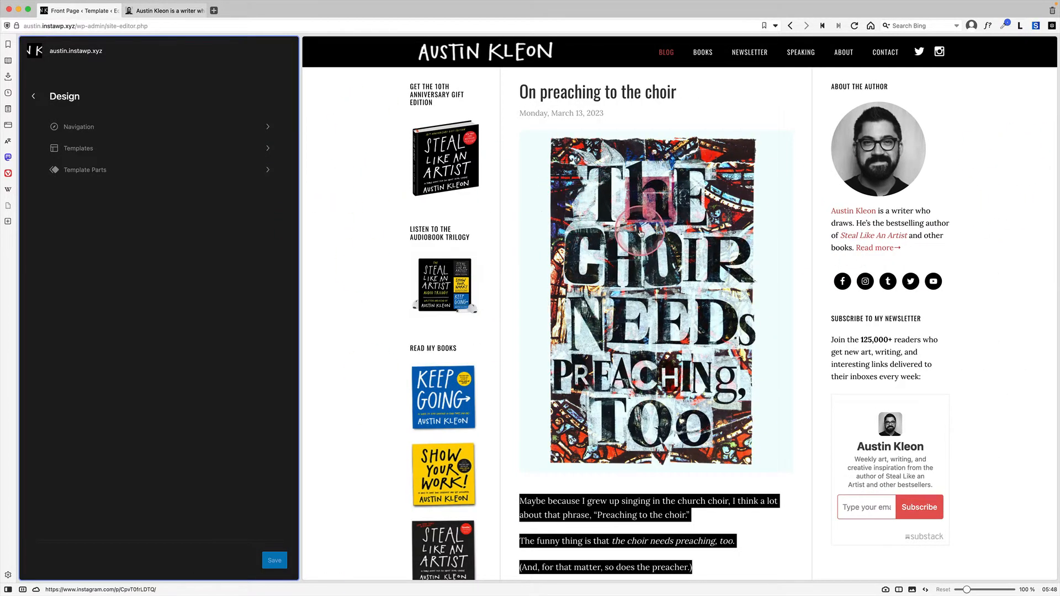
{"action": "left_click_drag", "start_coordinate": [300, 267], "coordinate": [652, 251]}
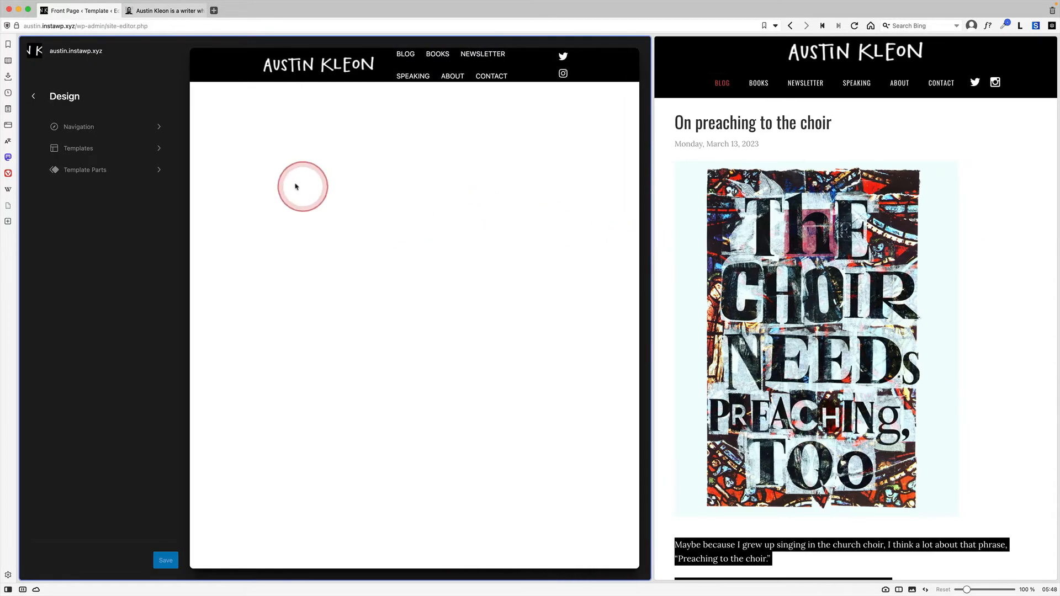
{"action": "left_click", "coordinate": [320, 61]}
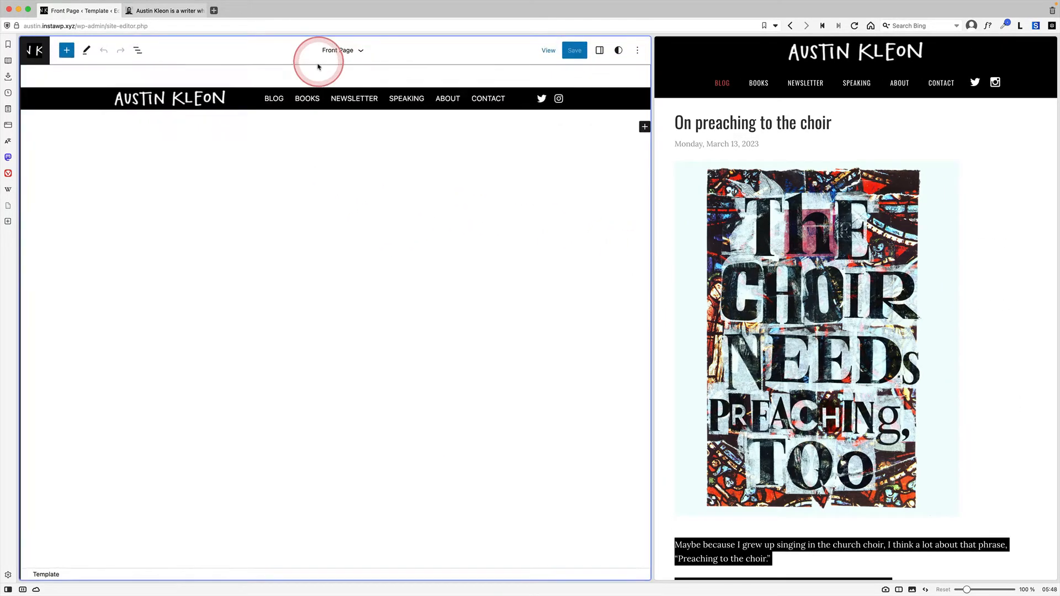
{"action": "left_click", "coordinate": [138, 52]}
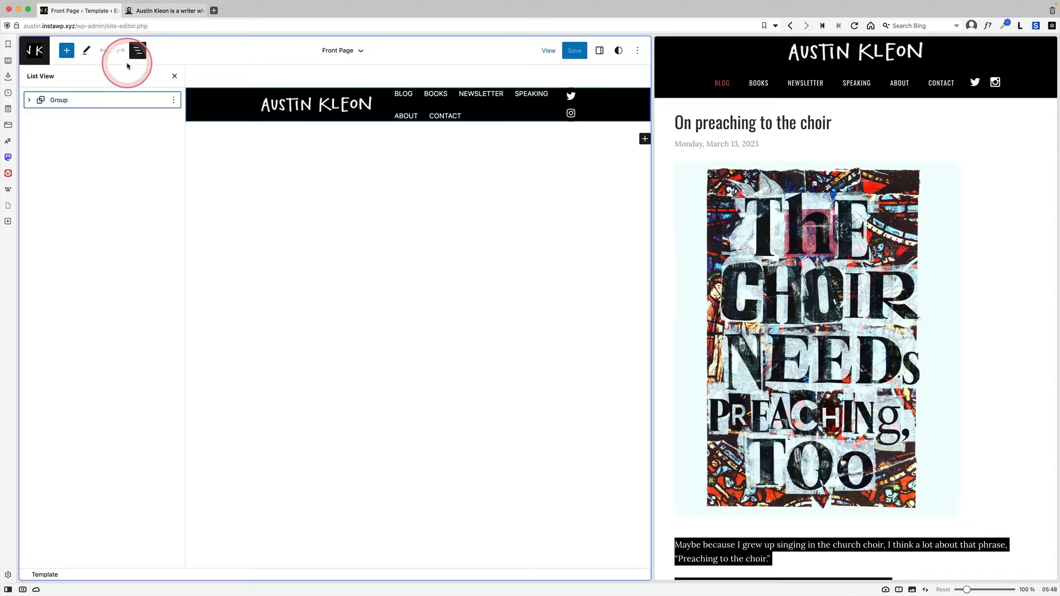
{"action": "left_click", "coordinate": [173, 101]}
{"action": "left_click", "coordinate": [205, 175]}
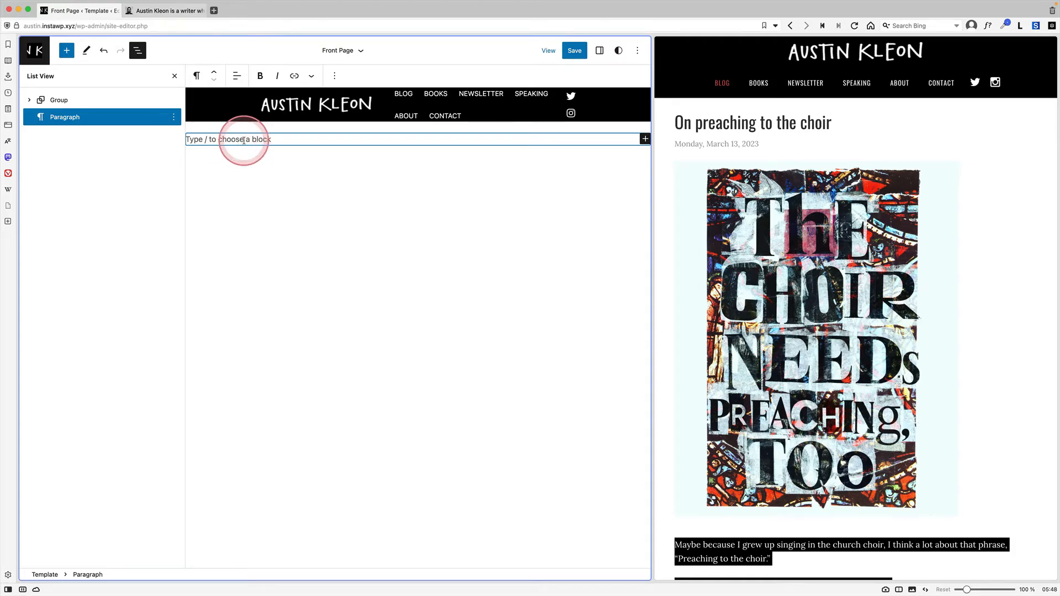
Turn the empty block below the header into a Columns block with the 25 / 50 / 25 variation.
{"action": "type", "text": "/"}
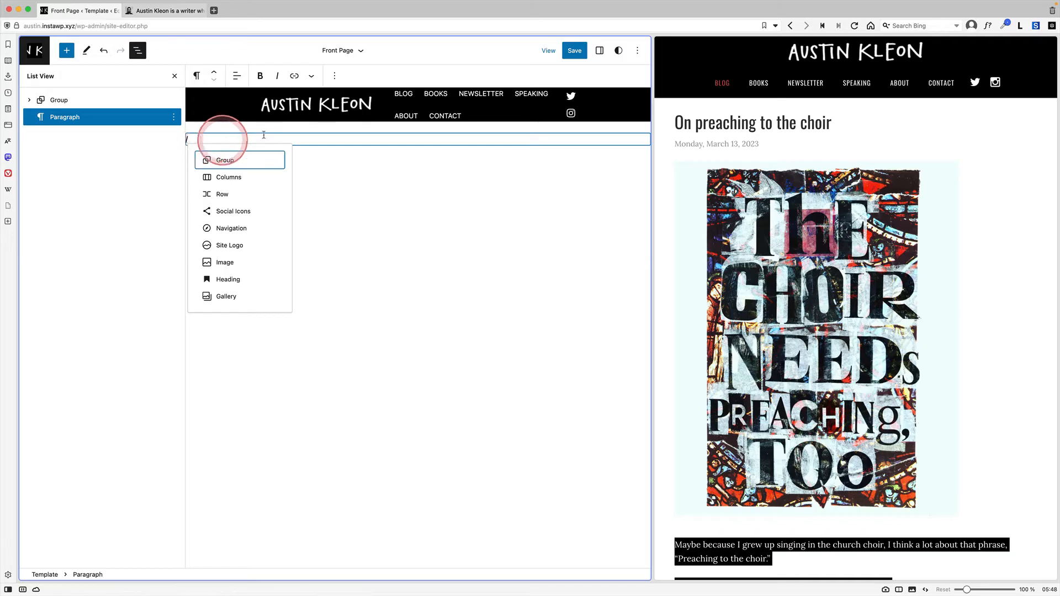
{"action": "type", "text": "/"}
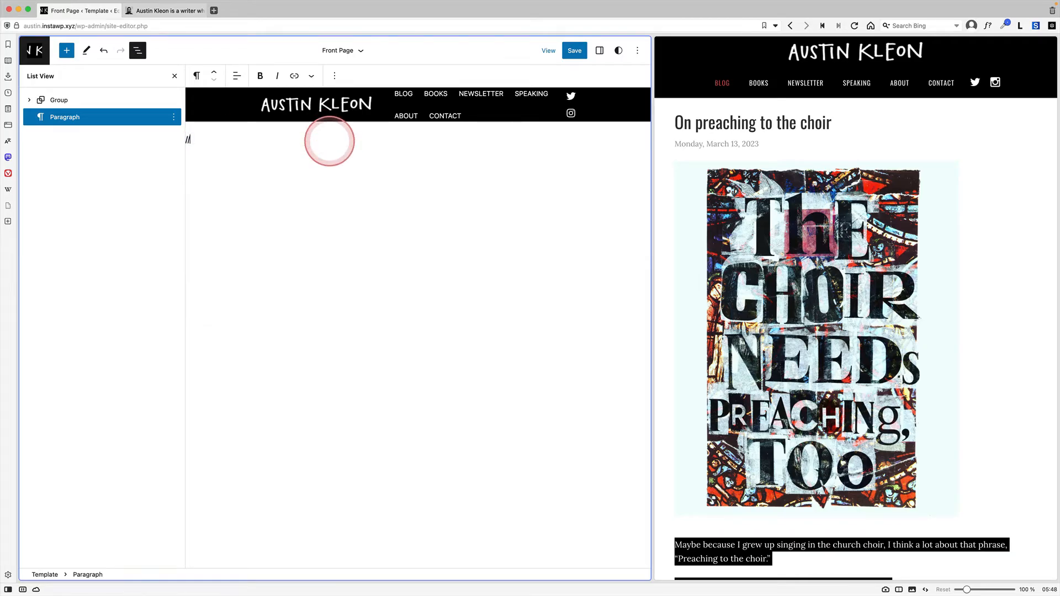
{"action": "type", "text": "co"}
{"action": "key", "text": "BackSpace"}
{"action": "key", "text": "BackSpace"}
{"action": "key", "text": "BackSpace"}
{"action": "type", "text": "columns"}
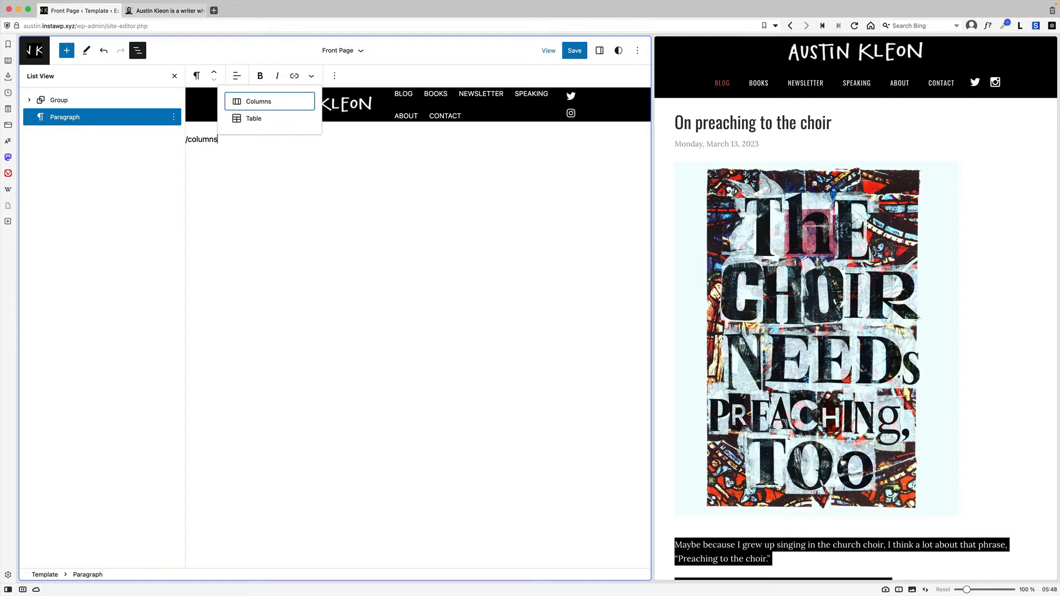
{"action": "key", "text": "Return"}
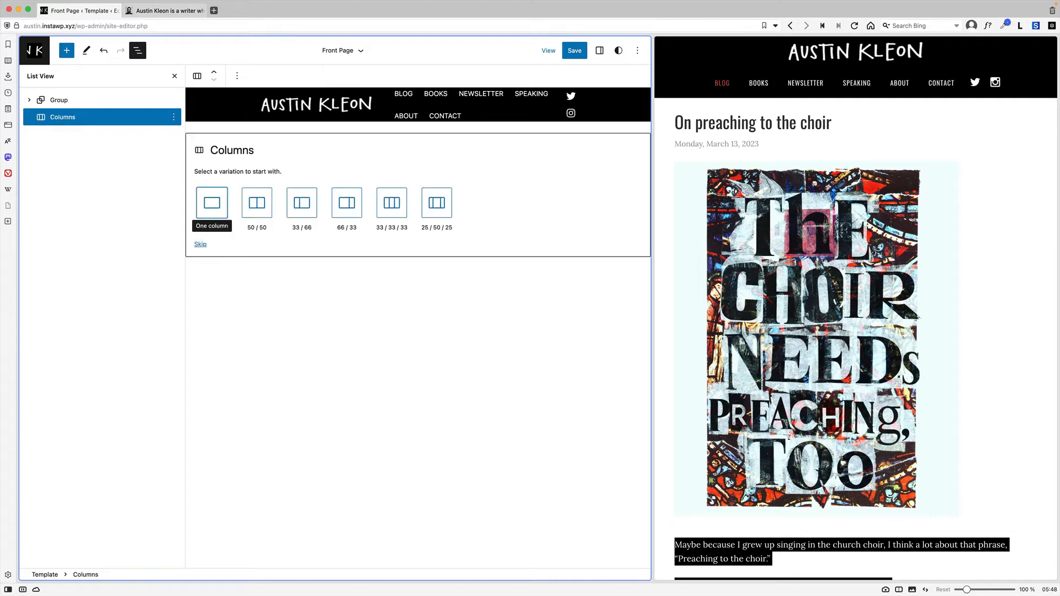
{"action": "left_click", "coordinate": [463, 209]}
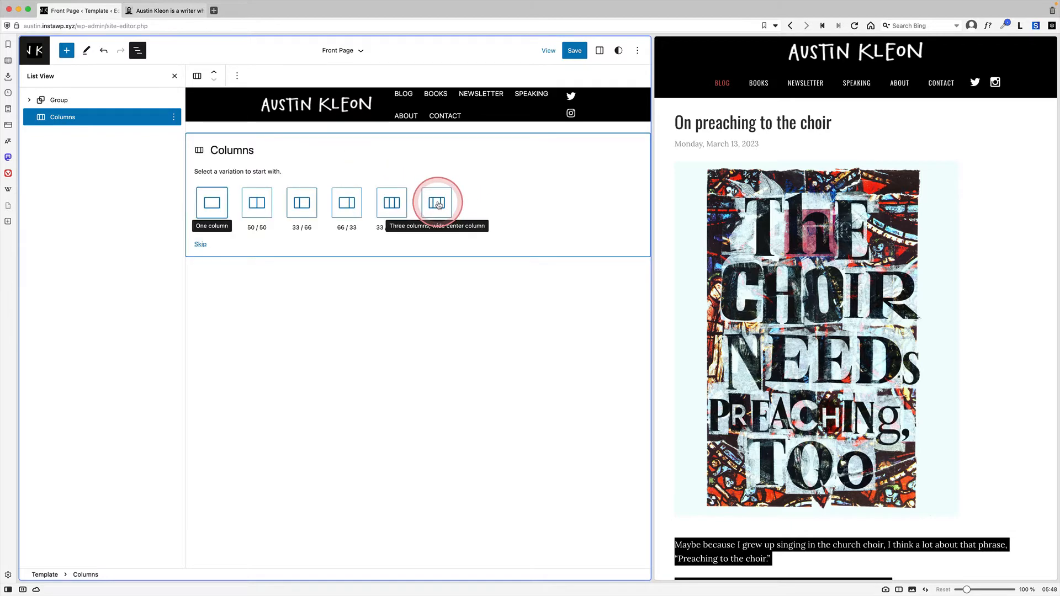
{"action": "left_click", "coordinate": [437, 203]}
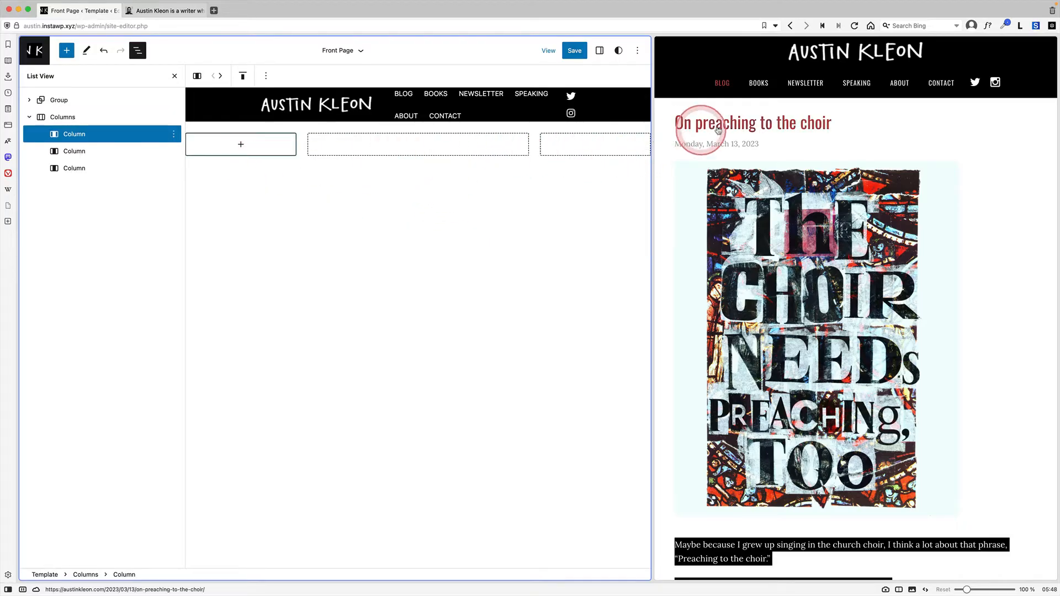
Insert a Query Loop block in the wide center column, starting blank with the Image, Date, & Title variation.
{"action": "left_click_drag", "start_coordinate": [651, 180], "coordinate": [407, 188]}
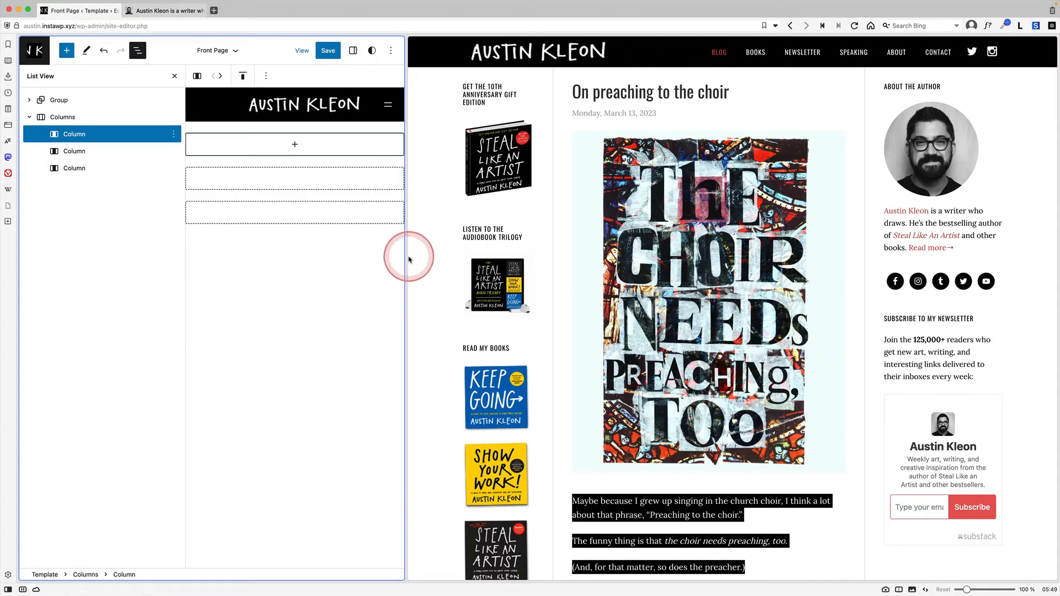
{"action": "scroll", "coordinate": [712, 265], "scroll_direction": "down", "scroll_amount": 6}
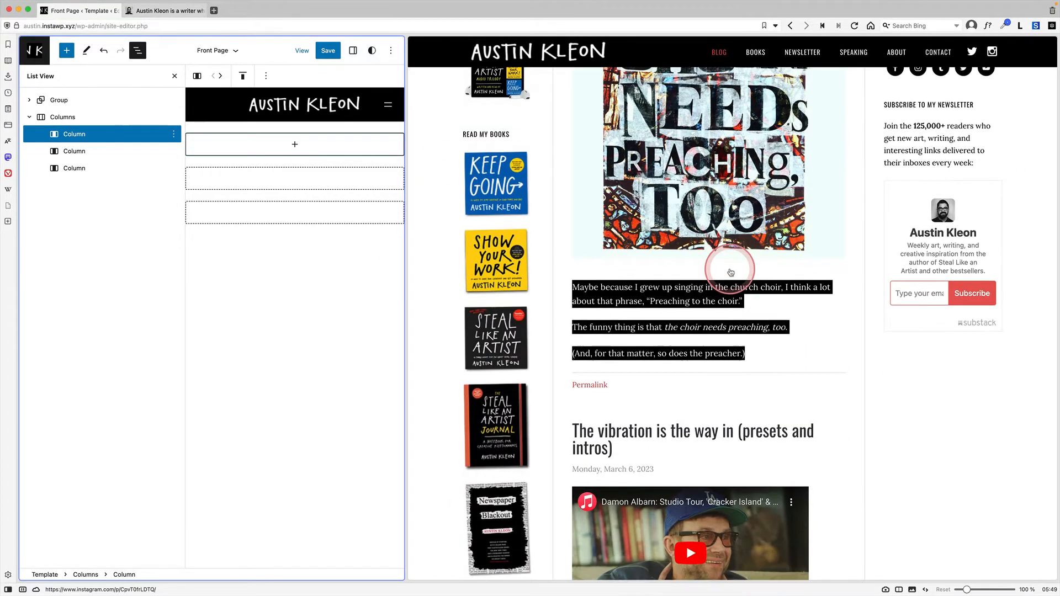
{"action": "left_click_drag", "start_coordinate": [406, 244], "coordinate": [748, 214]}
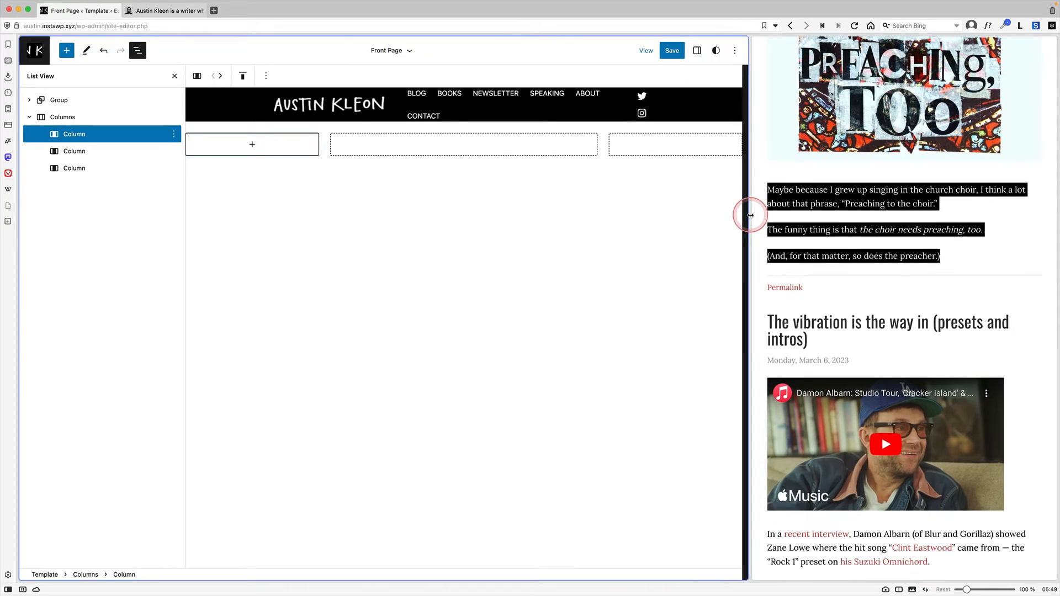
{"action": "left_click", "coordinate": [459, 148]}
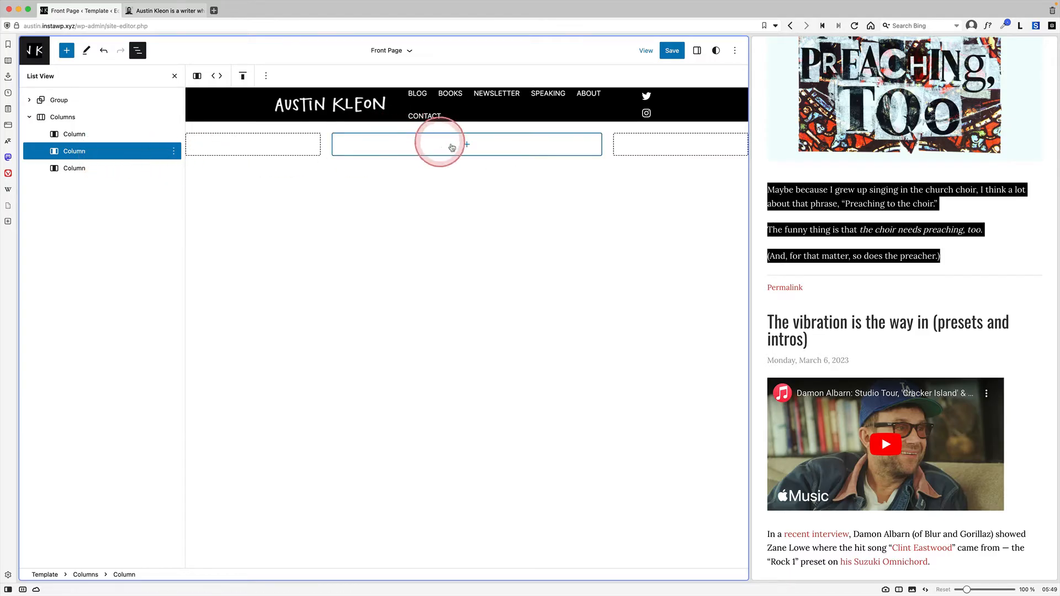
{"action": "left_click", "coordinate": [464, 147]}
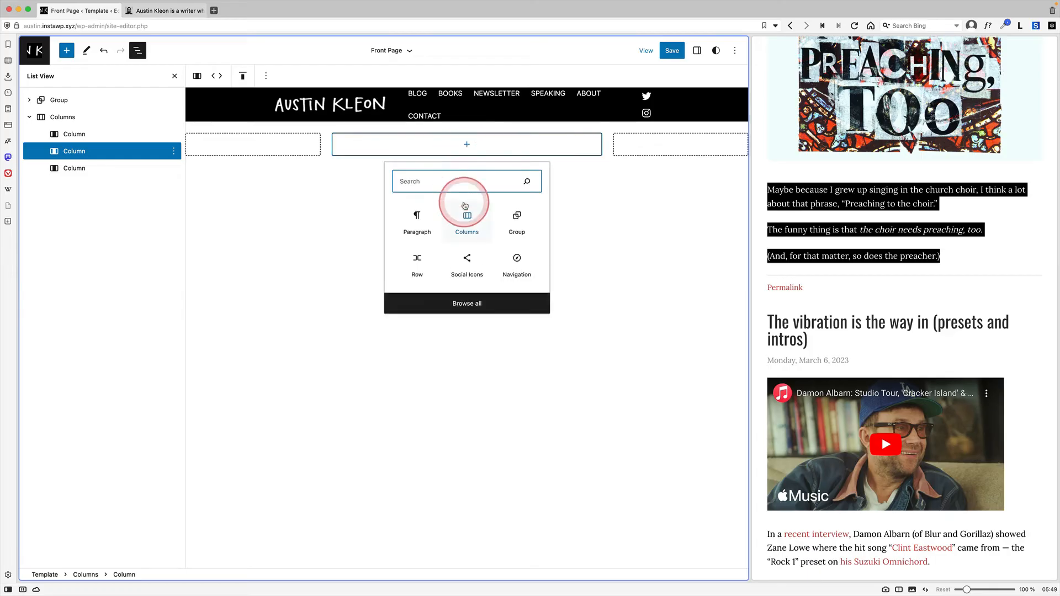
{"action": "type", "text": "u"}
{"action": "key", "text": "BackSpace"}
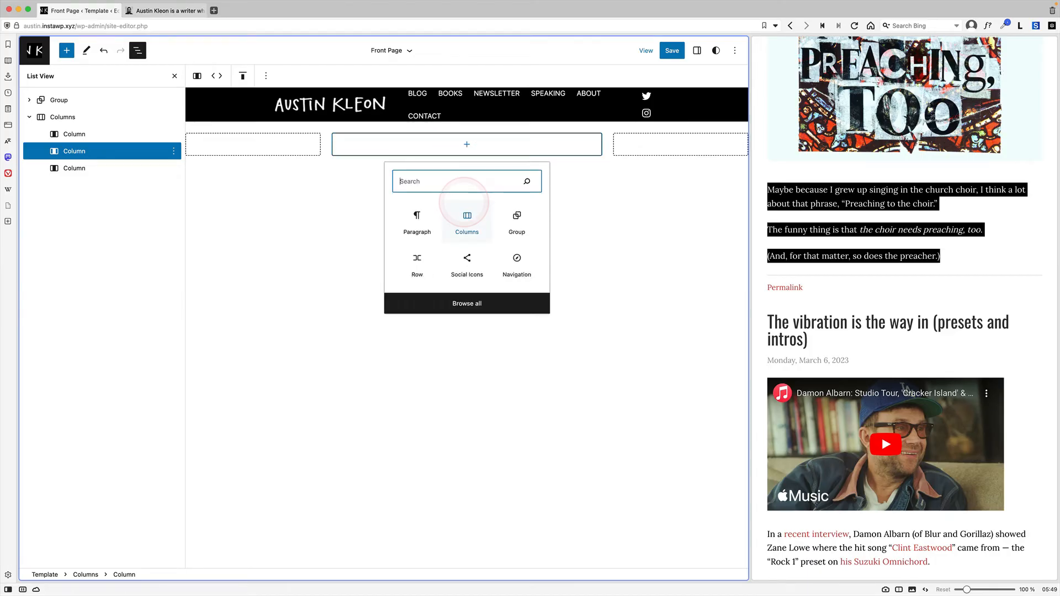
{"action": "type", "text": "qu"}
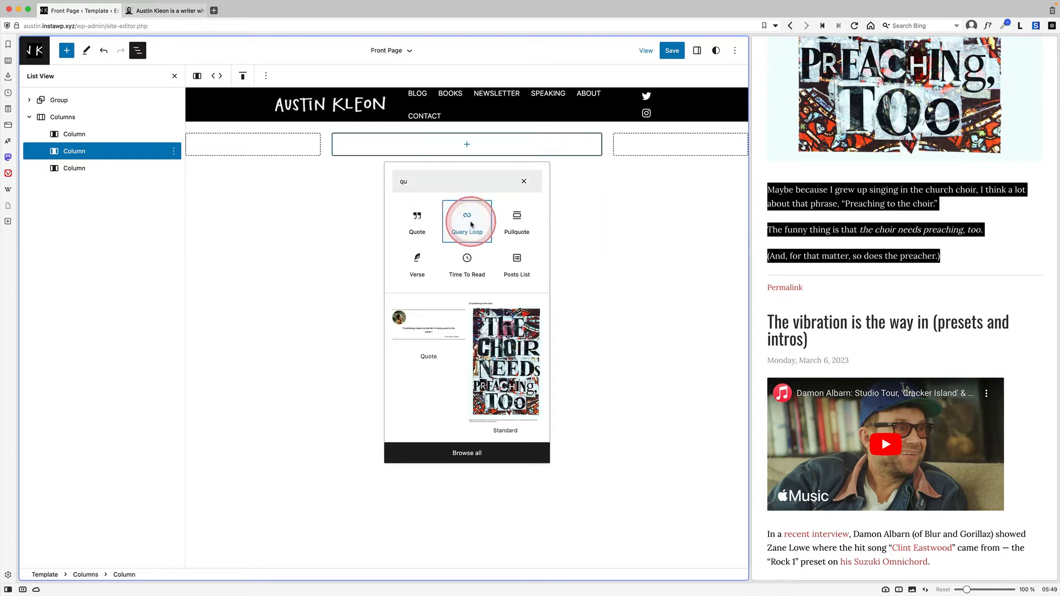
{"action": "left_click", "coordinate": [471, 225]}
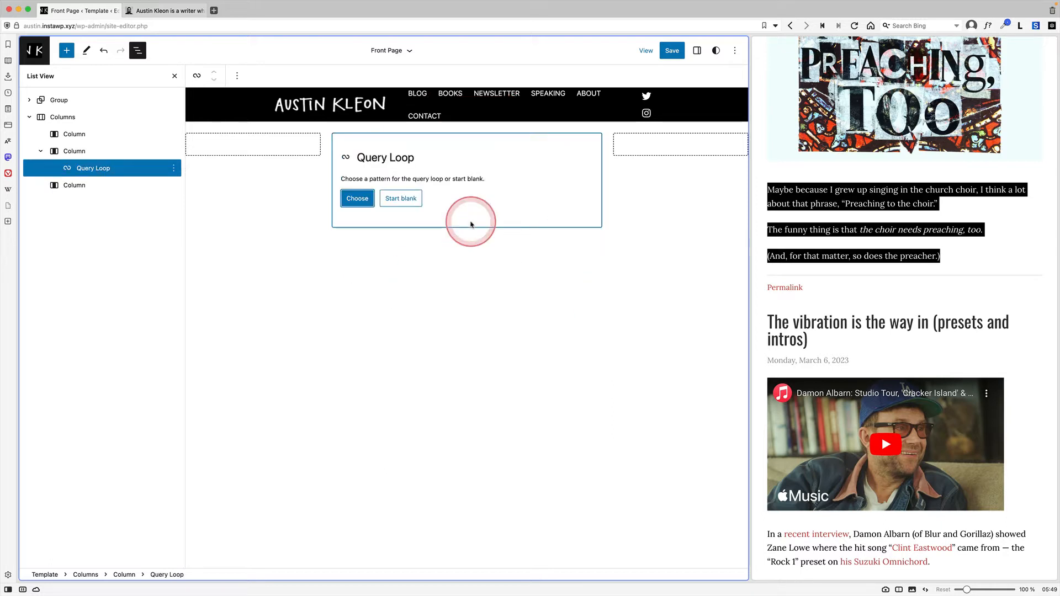
{"action": "left_click", "coordinate": [395, 200]}
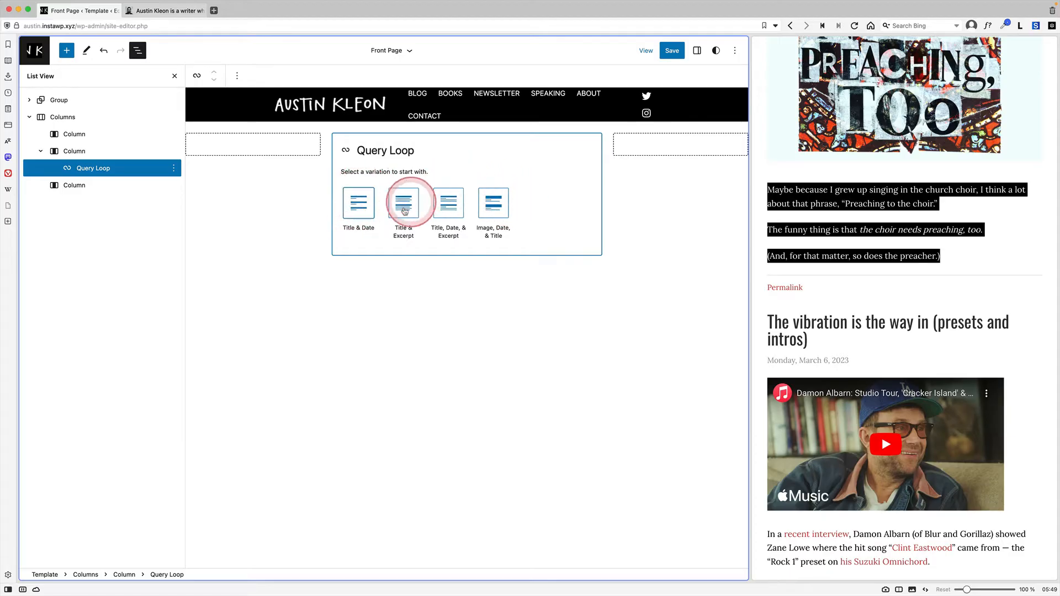
{"action": "left_click", "coordinate": [494, 206]}
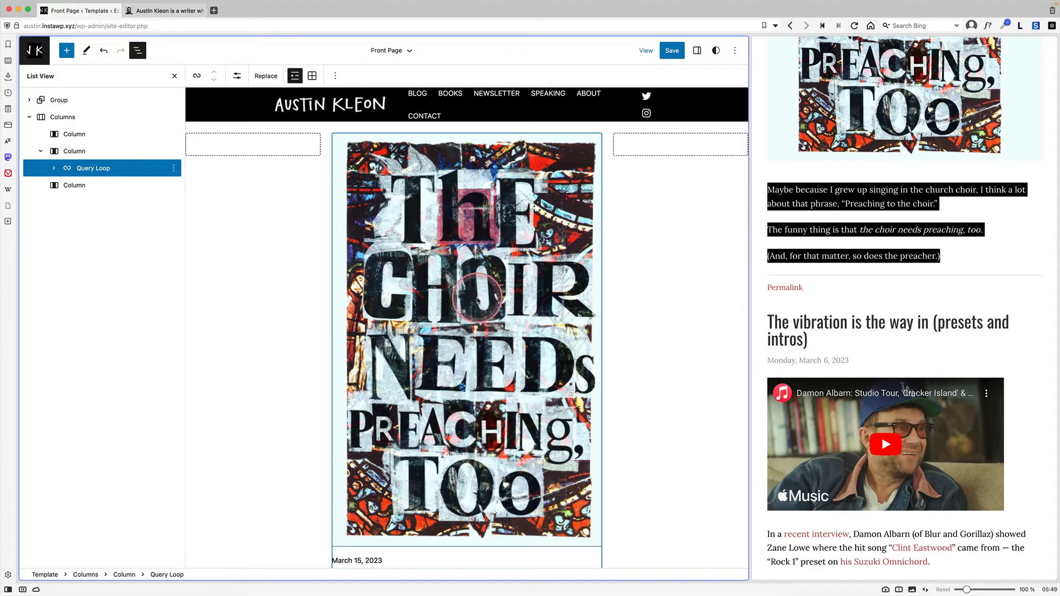
Compare the order of featured image, date and title in the Query Loop with the posts on the reference blog.
{"action": "scroll", "coordinate": [477, 296], "scroll_direction": "down", "scroll_amount": 5}
{"action": "scroll", "coordinate": [850, 261], "scroll_direction": "up", "scroll_amount": 10}
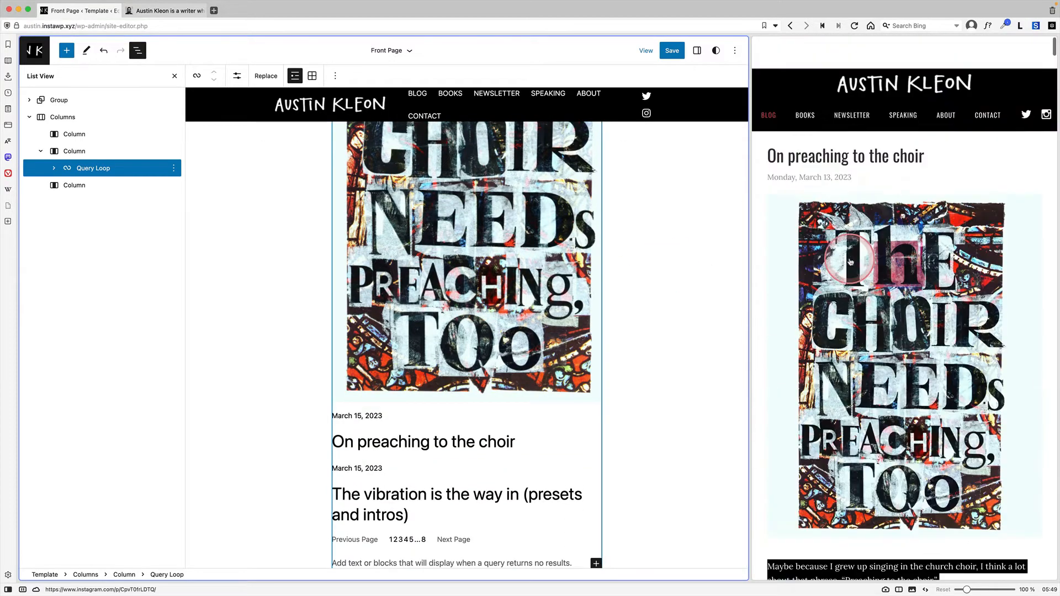
{"action": "scroll", "coordinate": [473, 364], "scroll_direction": "up", "scroll_amount": 3}
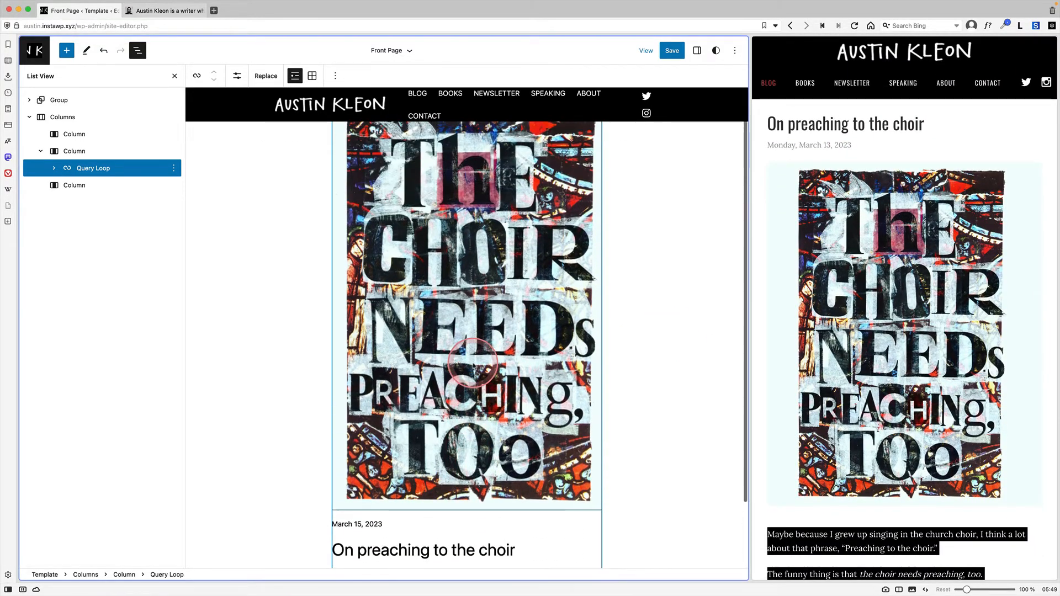
{"action": "scroll", "coordinate": [472, 364], "scroll_direction": "up", "scroll_amount": 2}
{"action": "scroll", "coordinate": [473, 365], "scroll_direction": "down", "scroll_amount": 5}
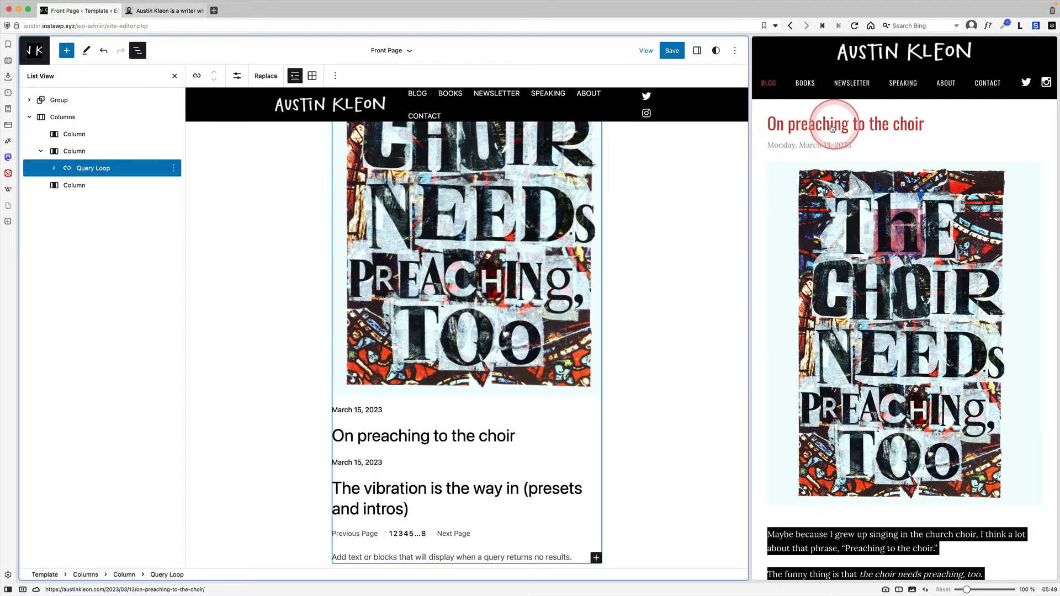
{"action": "scroll", "coordinate": [871, 310], "scroll_direction": "down", "scroll_amount": 3}
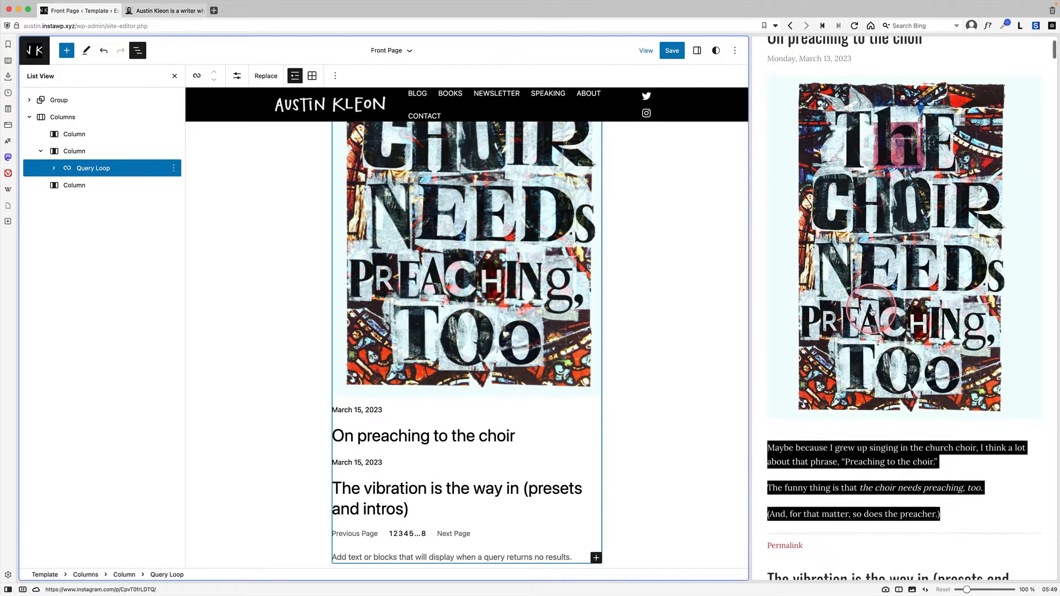
{"action": "scroll", "coordinate": [331, 332], "scroll_direction": "up", "scroll_amount": 5}
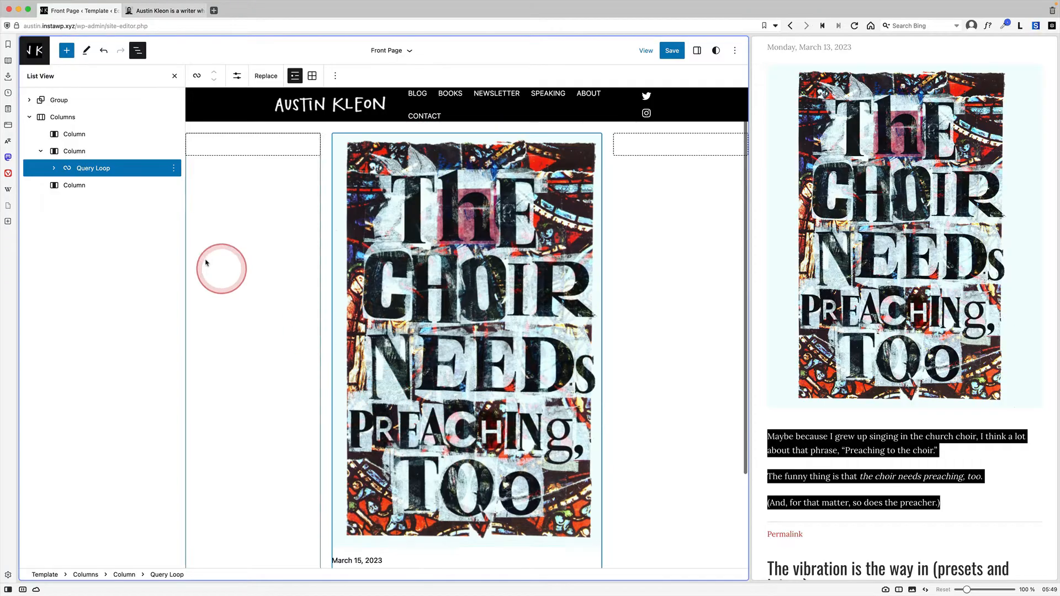
Reorder the Query Loop's Post Template so Post Title comes first, followed by Post Date and Post Featured Image.
{"action": "left_click", "coordinate": [53, 167]}
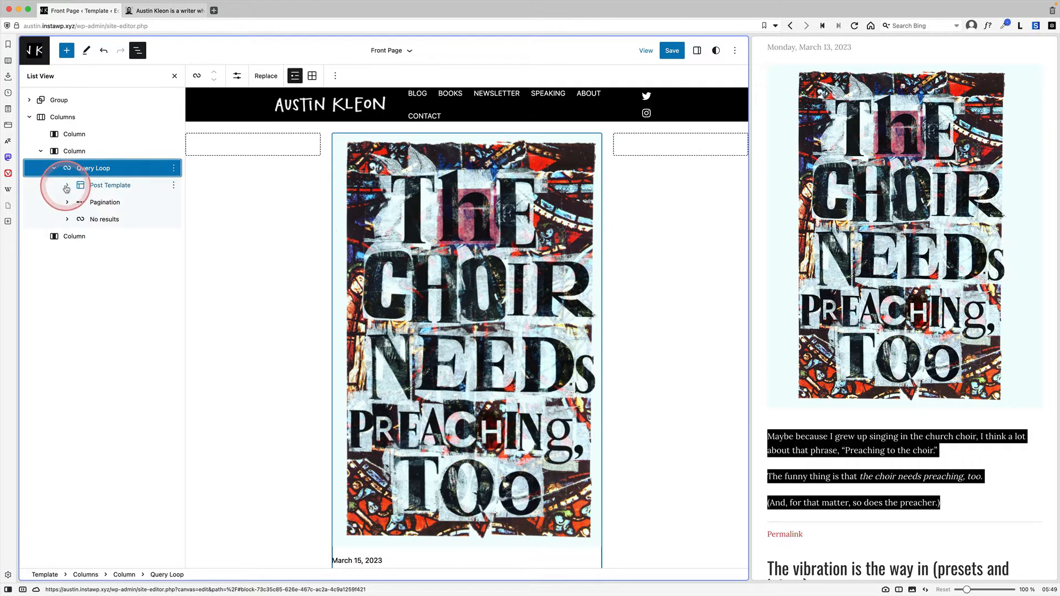
{"action": "left_click", "coordinate": [66, 188]}
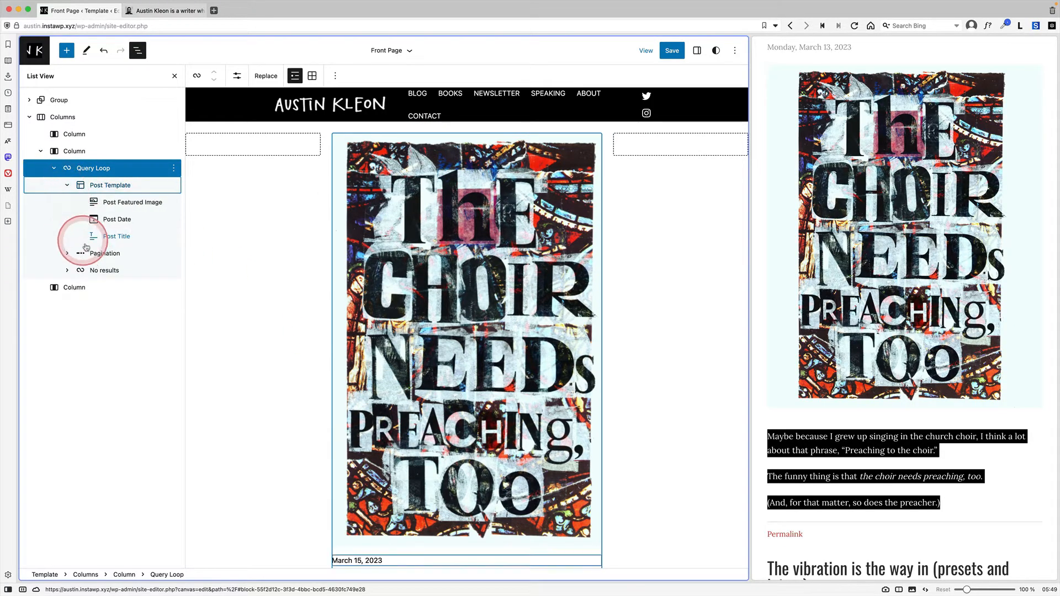
{"action": "left_click", "coordinate": [116, 236]}
{"action": "left_click_drag", "start_coordinate": [116, 236], "coordinate": [122, 196]}
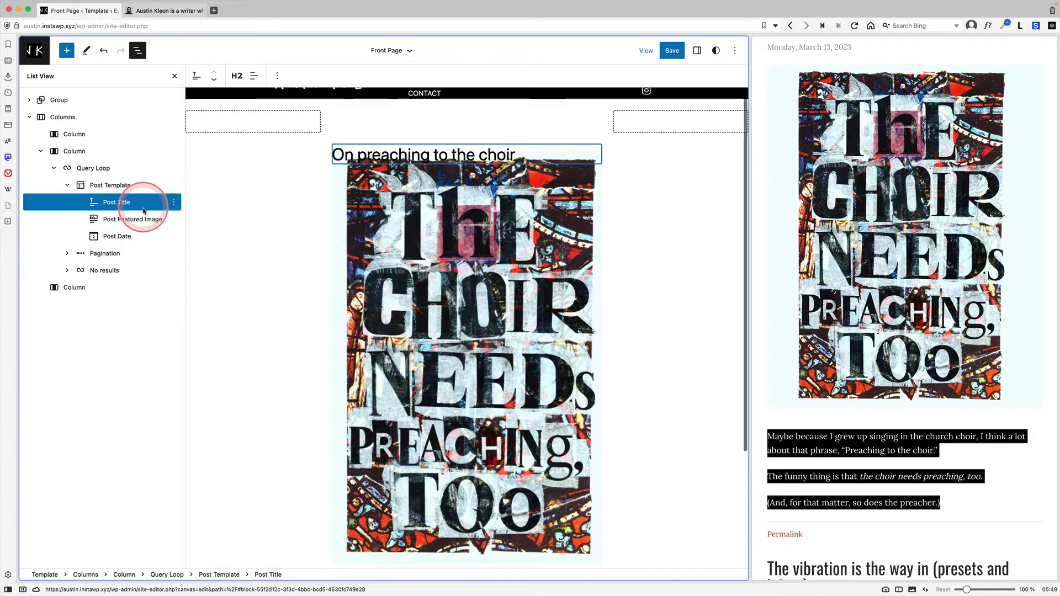
{"action": "left_click", "coordinate": [116, 236]}
{"action": "left_click_drag", "start_coordinate": [116, 236], "coordinate": [121, 216]}
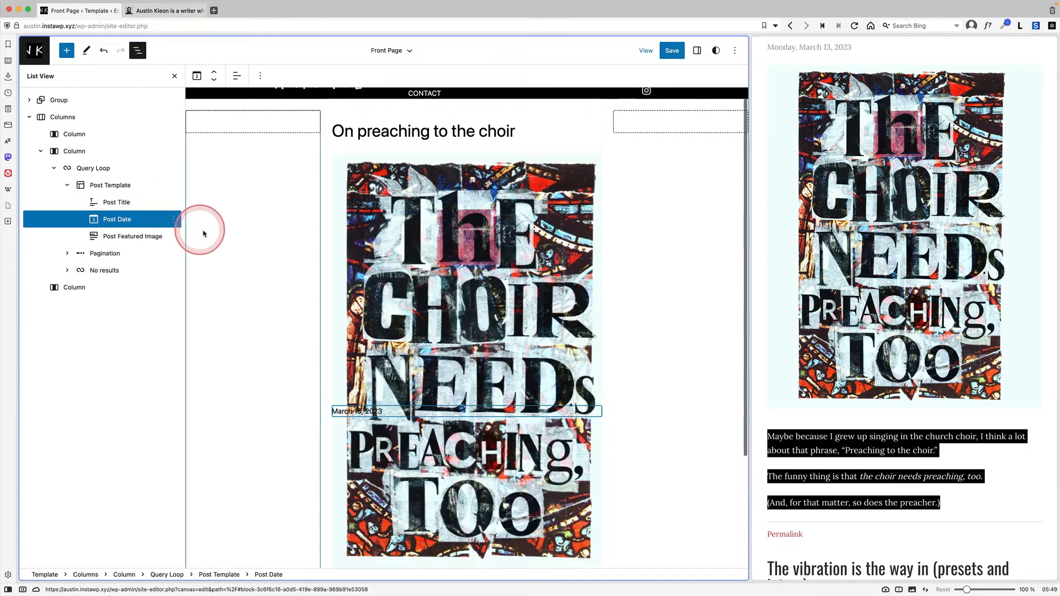
Insert a Post Content block after the Post Date in the Query Loop's Post Template.
{"action": "scroll", "coordinate": [466, 331], "scroll_direction": "down", "scroll_amount": 5}
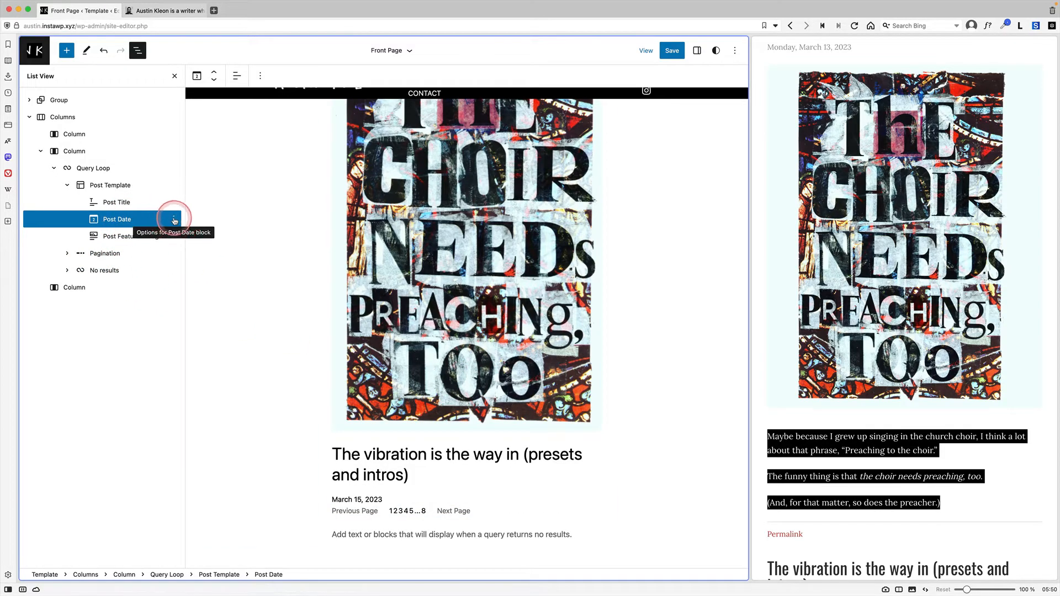
{"action": "left_click", "coordinate": [174, 221]}
{"action": "left_click", "coordinate": [189, 309]}
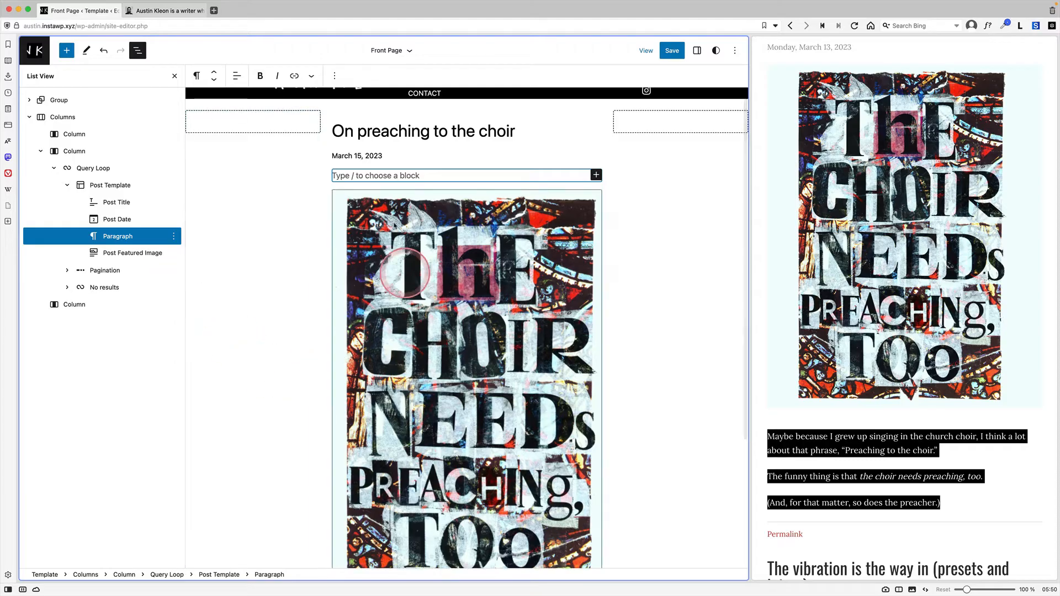
{"action": "left_click", "coordinate": [393, 176]}
{"action": "type", "text": "/"}
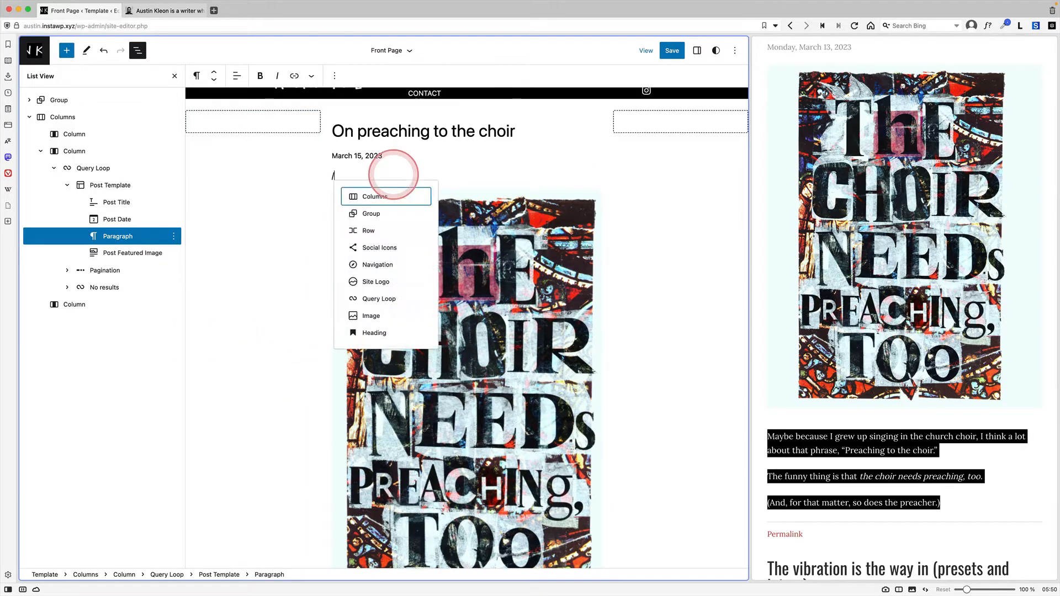
{"action": "type", "text": "post con"}
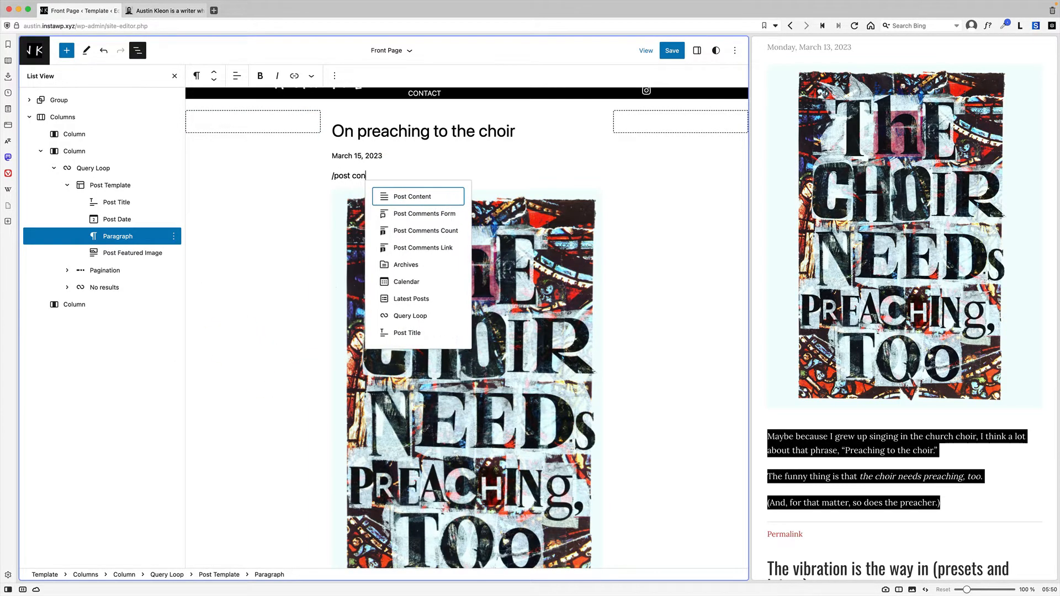
{"action": "type", "text": "tent"}
{"action": "left_click", "coordinate": [411, 105]}
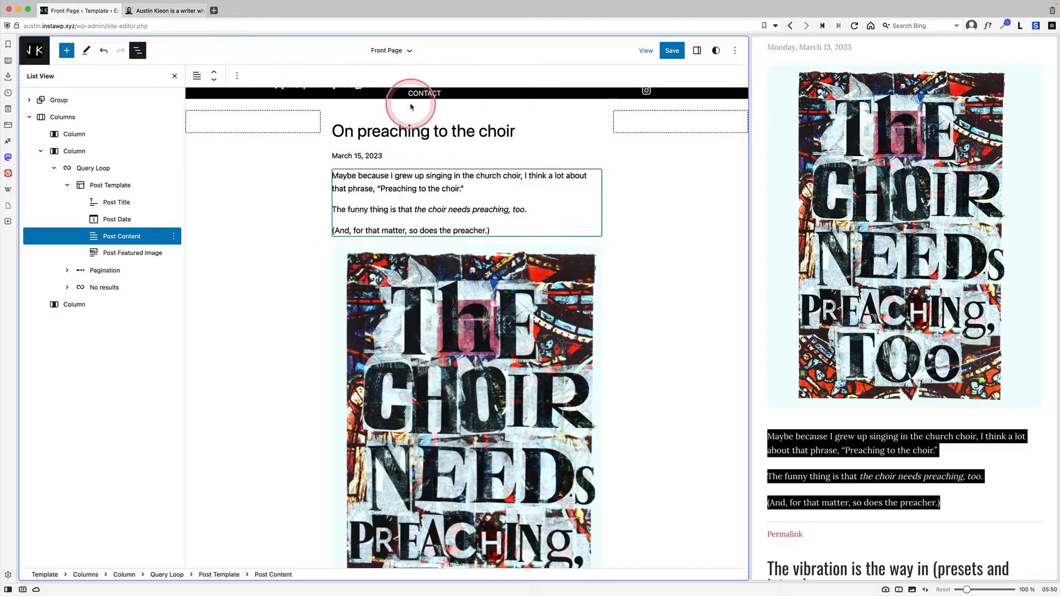
Move the Post Content block below the Post Featured Image and review the resulting posts against the reference blog.
{"action": "left_click_drag", "start_coordinate": [115, 237], "coordinate": [115, 246]}
{"action": "scroll", "coordinate": [455, 258], "scroll_direction": "up", "scroll_amount": 5}
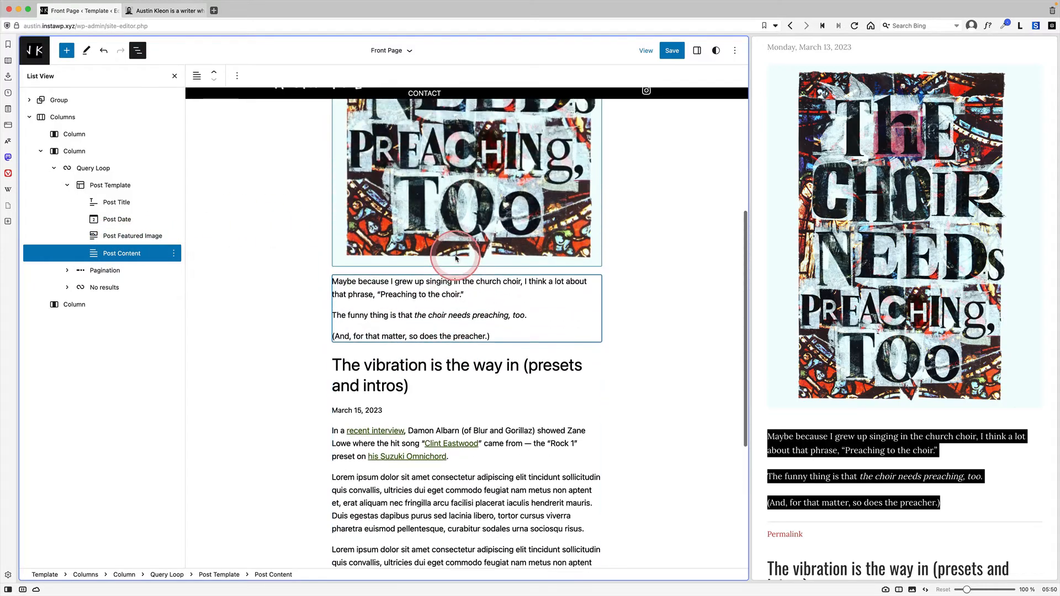
{"action": "scroll", "coordinate": [548, 236], "scroll_direction": "down", "scroll_amount": 4}
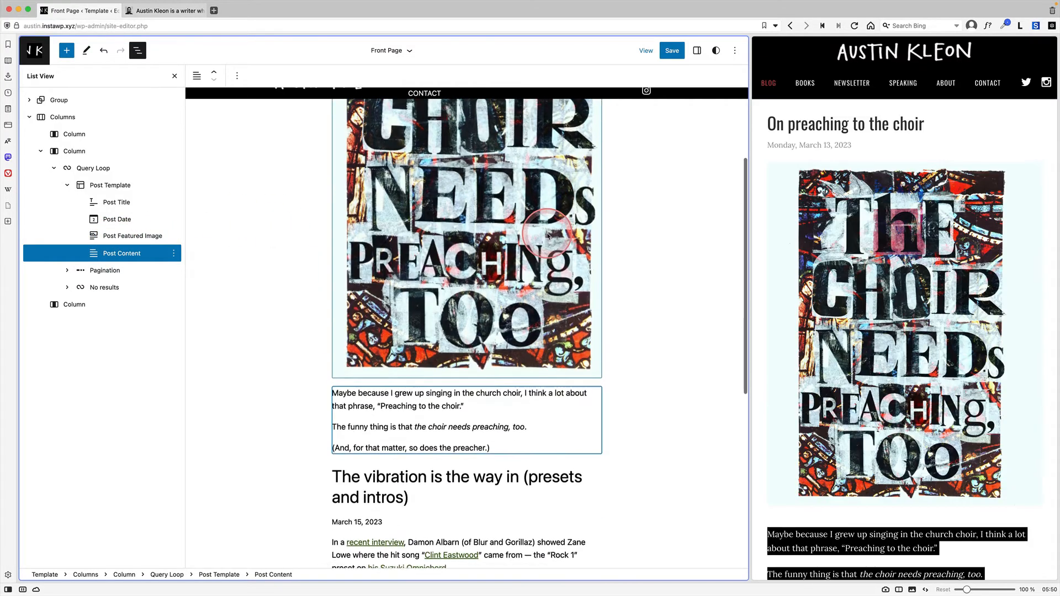
{"action": "scroll", "coordinate": [544, 276], "scroll_direction": "down", "scroll_amount": 3}
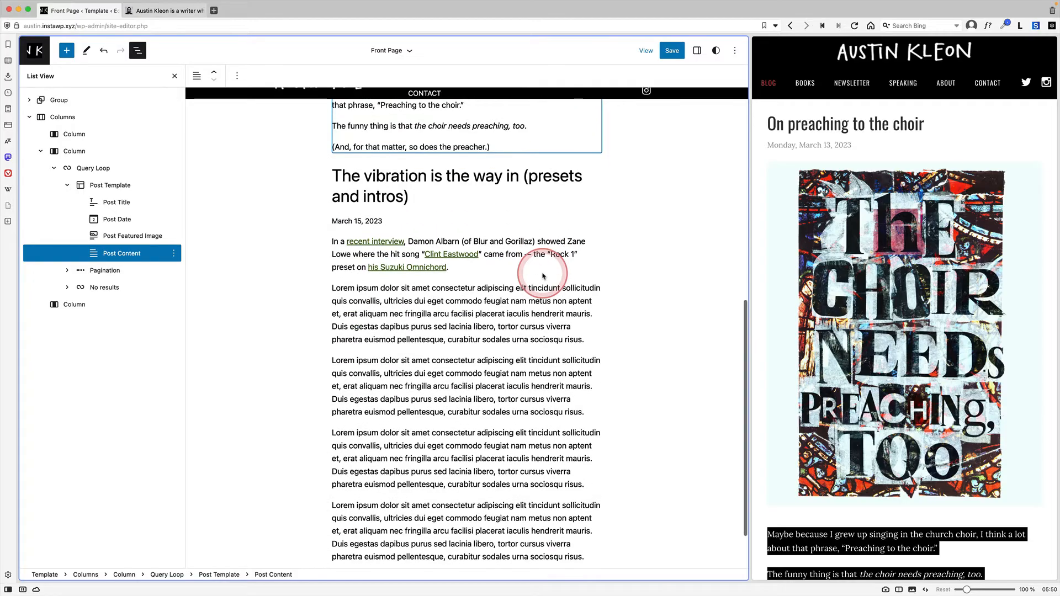
{"action": "scroll", "coordinate": [539, 276], "scroll_direction": "up", "scroll_amount": 10}
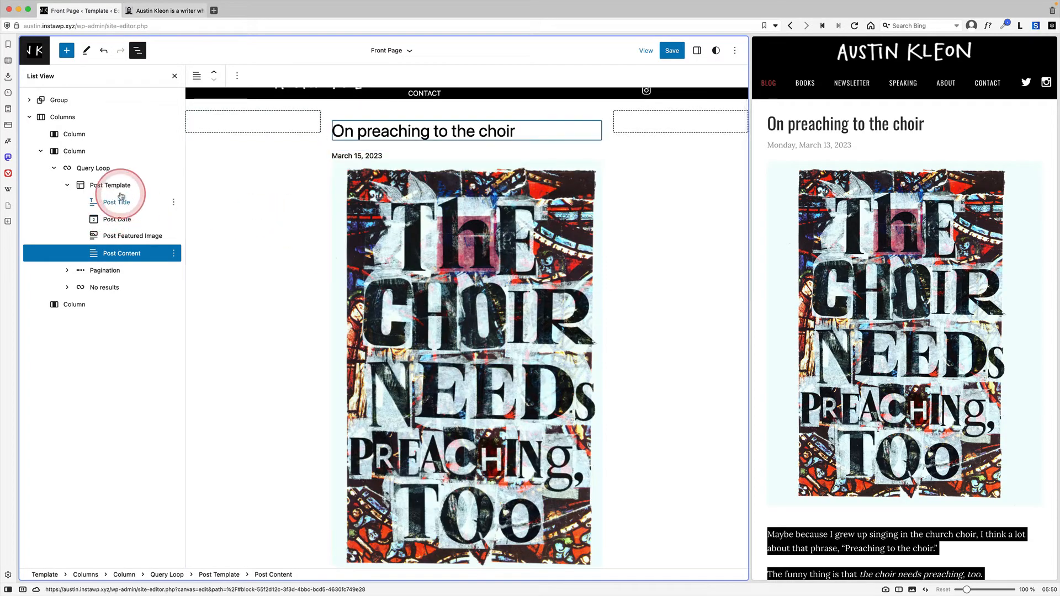
Set the Query Loop's display settings to 30 items per page.
{"action": "left_click", "coordinate": [110, 168]}
{"action": "left_click", "coordinate": [376, 195]}
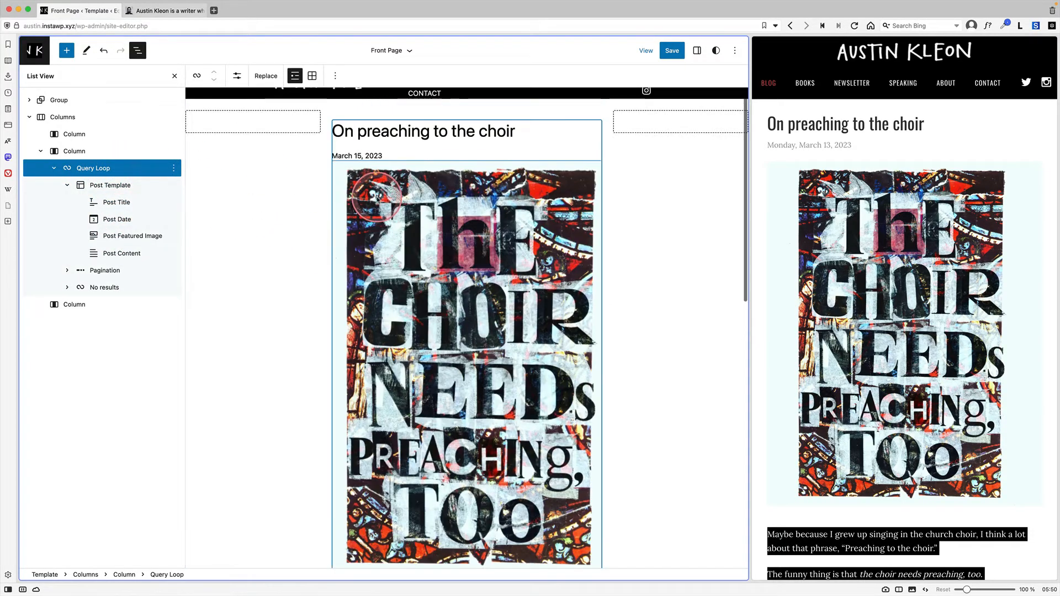
{"action": "left_click", "coordinate": [270, 113]}
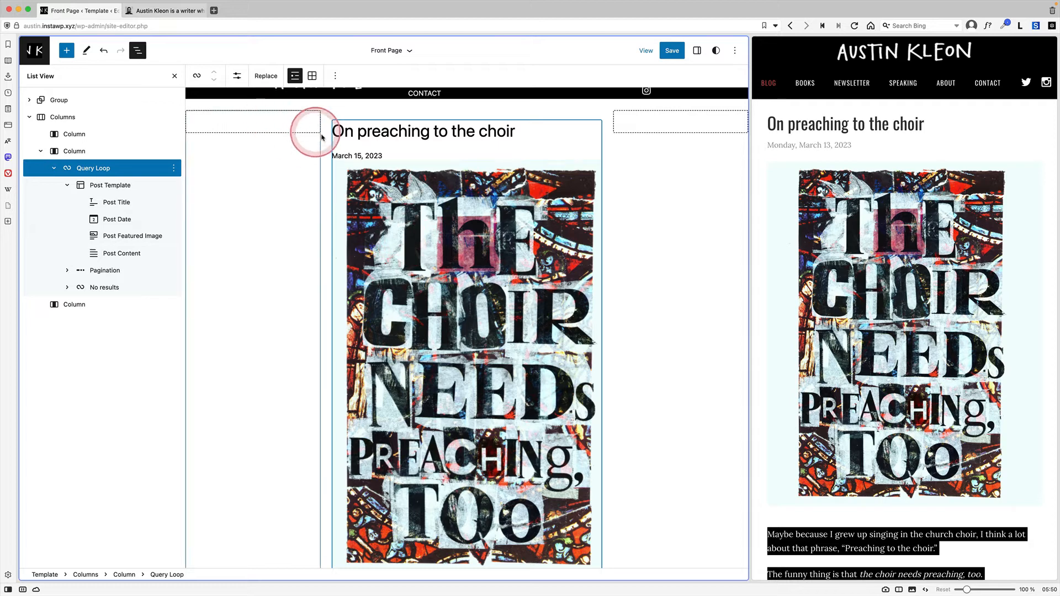
{"action": "left_click", "coordinate": [134, 185]}
{"action": "left_click", "coordinate": [105, 168]}
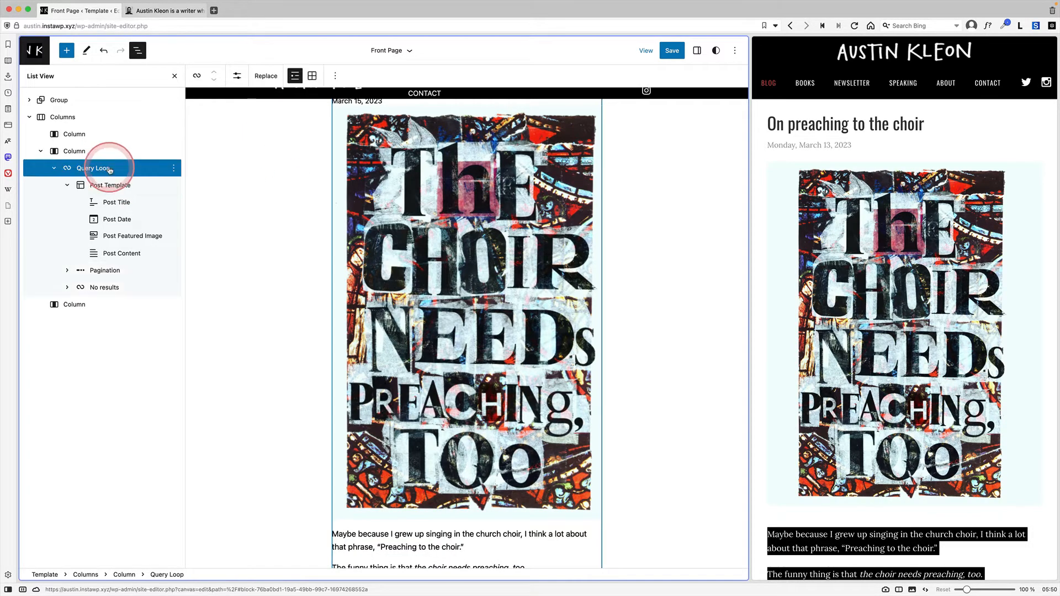
{"action": "left_click", "coordinate": [239, 78]}
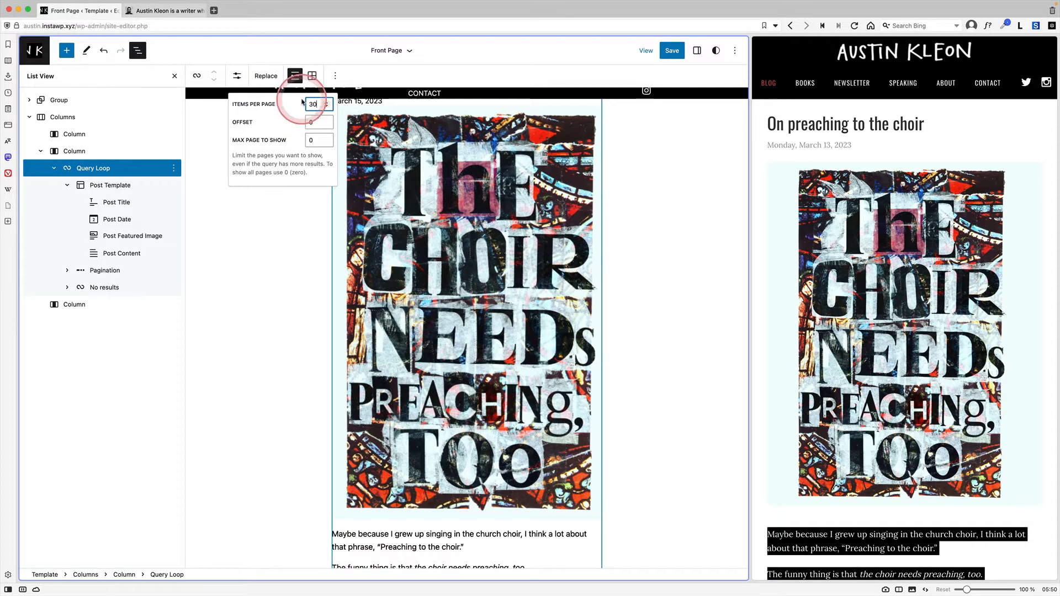
{"action": "scroll", "coordinate": [876, 293], "scroll_direction": "down", "scroll_amount": 20}
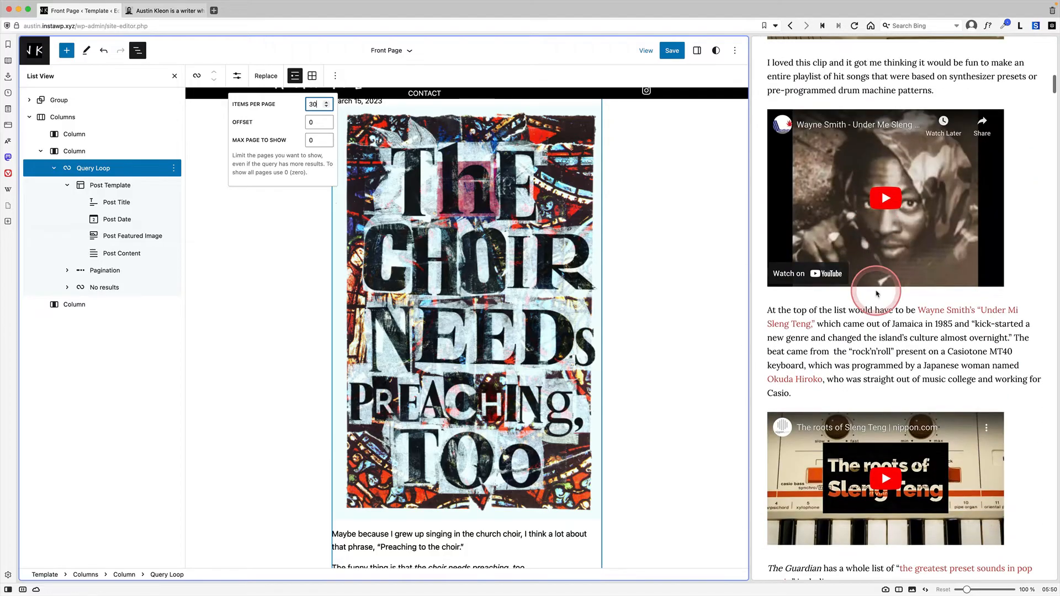
{"action": "scroll", "coordinate": [878, 294], "scroll_direction": "up", "scroll_amount": 2}
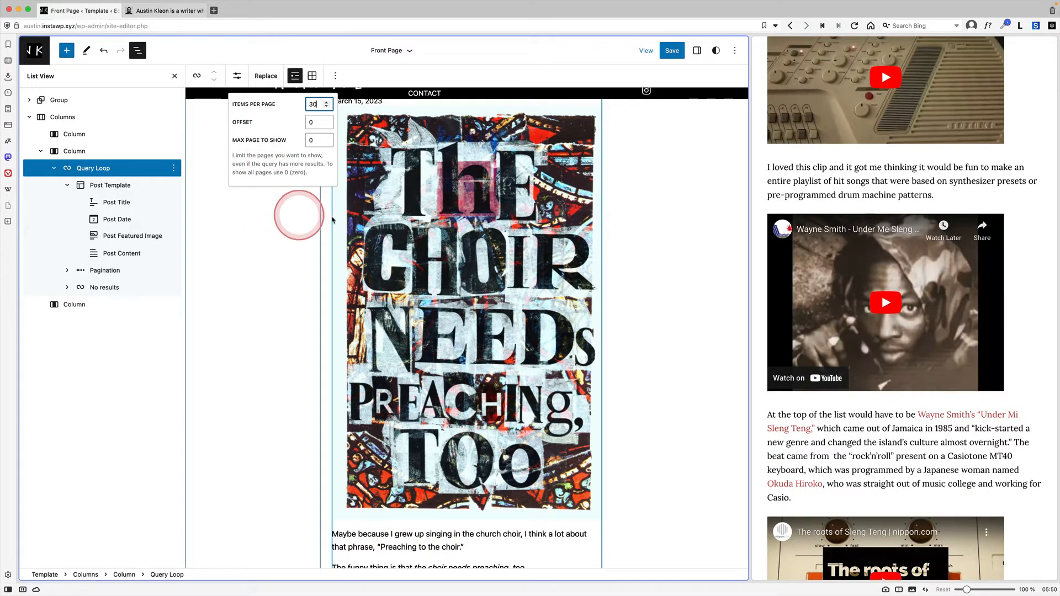
{"action": "left_click", "coordinate": [315, 246]}
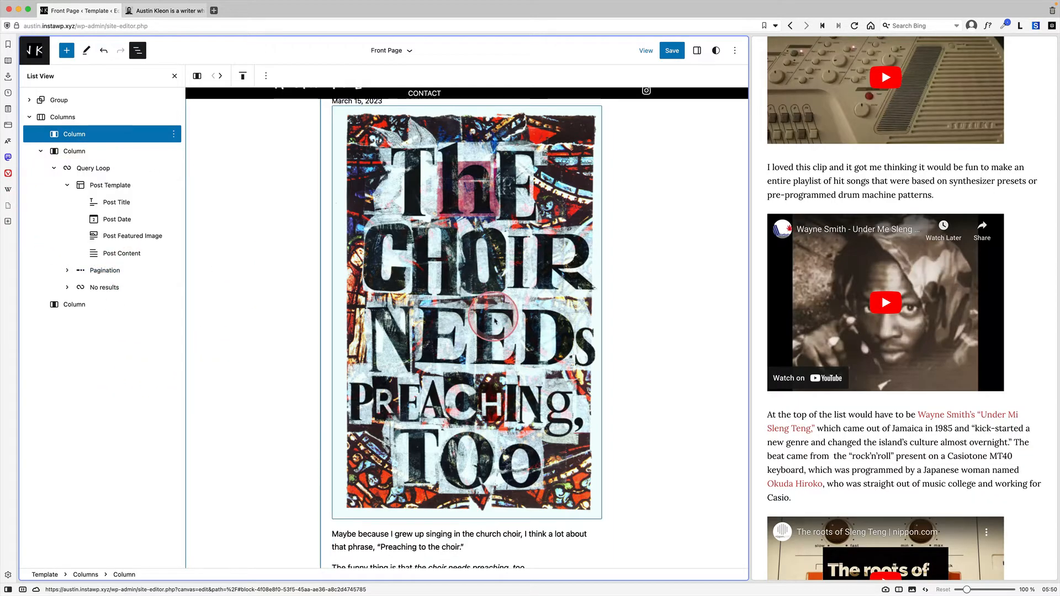
Justify the Query Loop's Pagination block to the center.
{"action": "scroll", "coordinate": [495, 321], "scroll_direction": "down", "scroll_amount": 5}
{"action": "scroll", "coordinate": [495, 321], "scroll_direction": "down", "scroll_amount": 6}
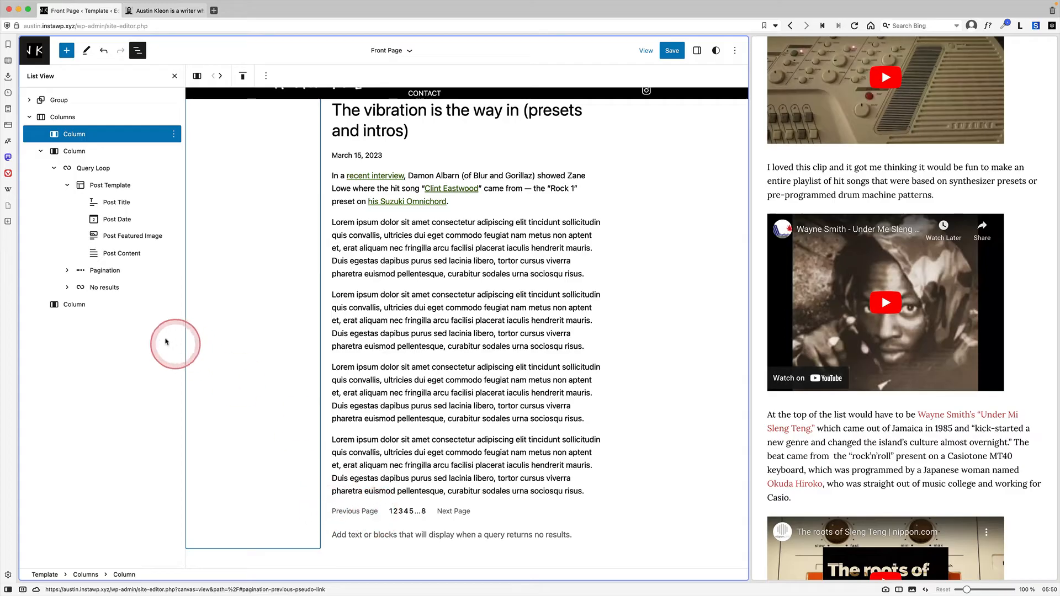
{"action": "left_click", "coordinate": [97, 271]}
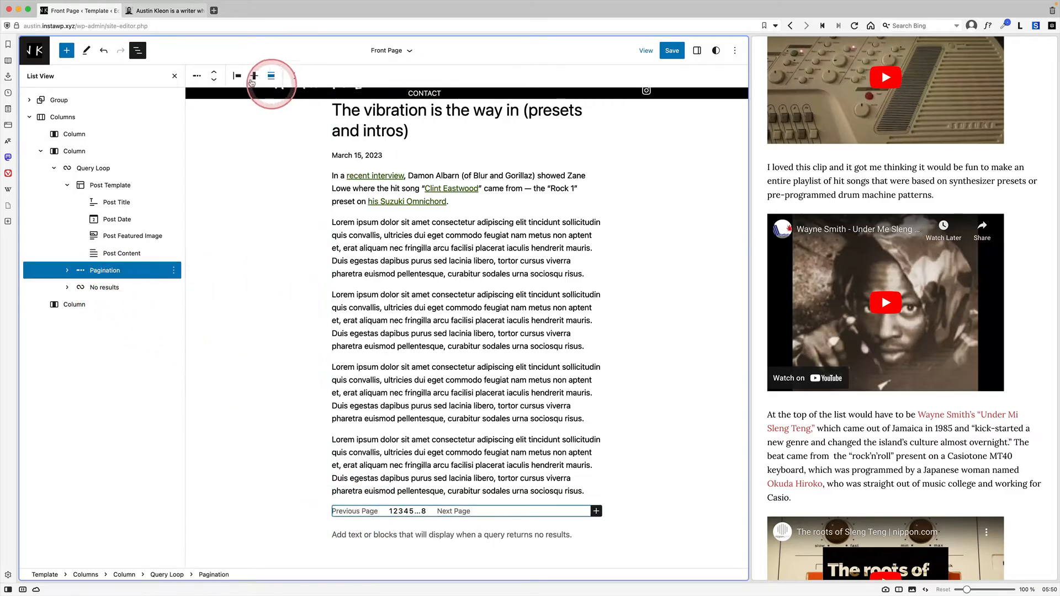
{"action": "left_click", "coordinate": [237, 75]}
{"action": "left_click", "coordinate": [256, 122]}
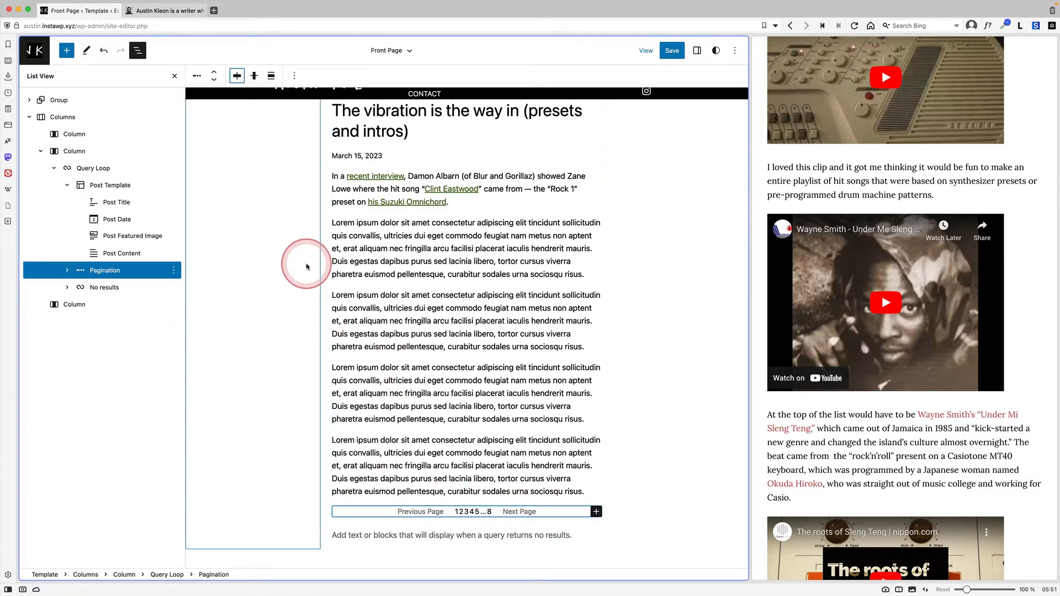
Save the Front Page template and load austin.instawp.xyz to review the header and posts on the live site.
{"action": "scroll", "coordinate": [418, 255], "scroll_direction": "up", "scroll_amount": 10}
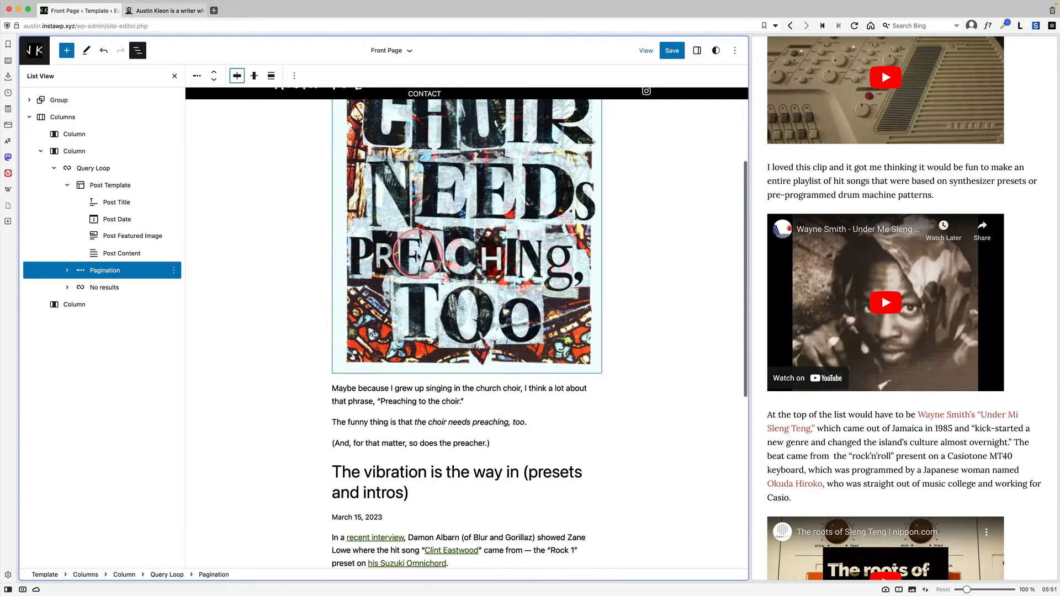
{"action": "scroll", "coordinate": [418, 256], "scroll_direction": "up", "scroll_amount": 2}
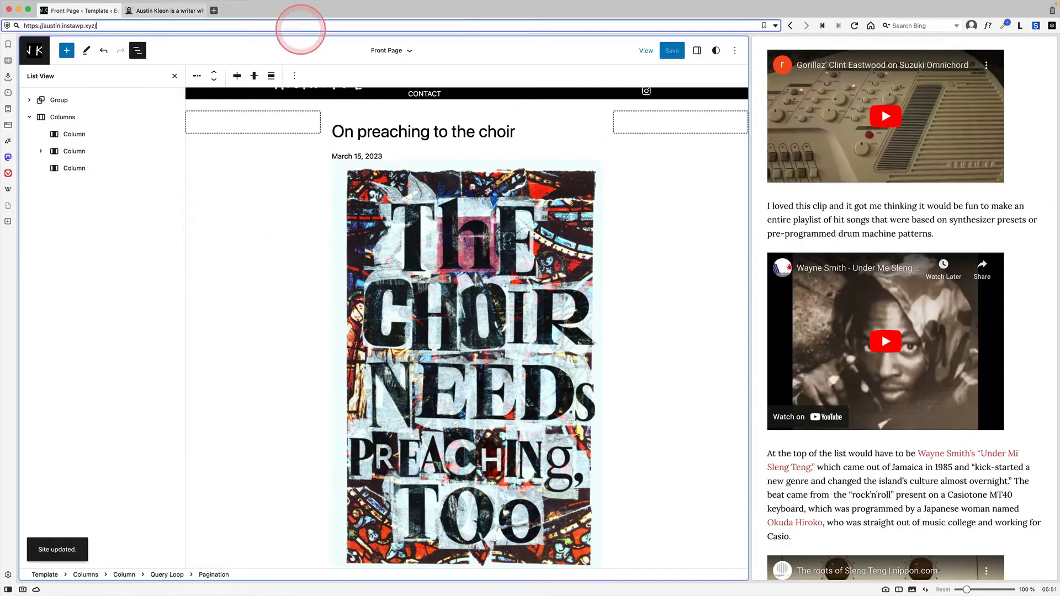
{"action": "key", "text": "Return"}
{"action": "scroll", "coordinate": [449, 220], "scroll_direction": "down", "scroll_amount": 8}
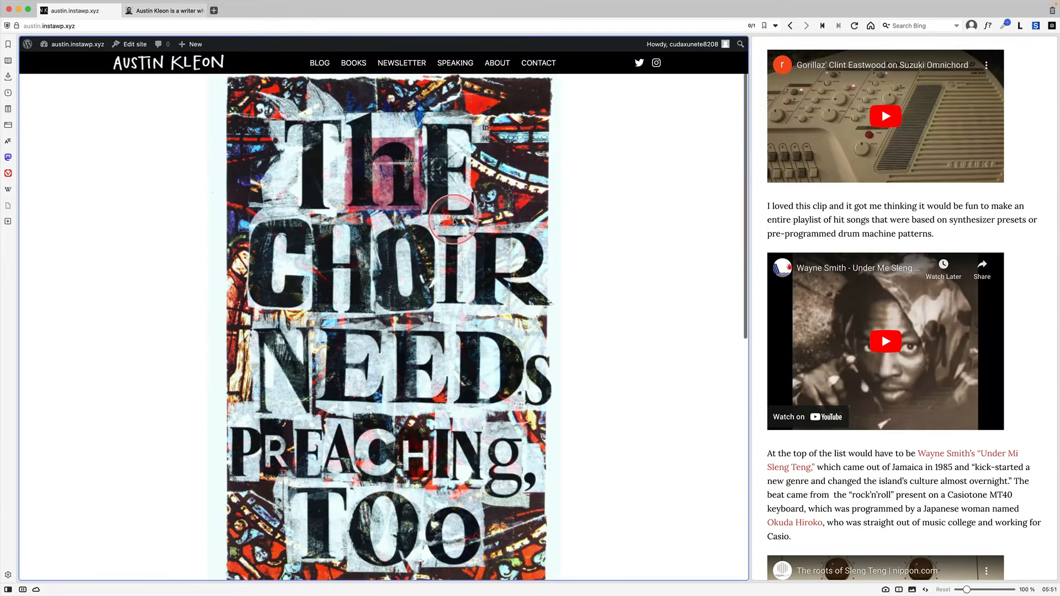
{"action": "scroll", "coordinate": [450, 220], "scroll_direction": "down", "scroll_amount": 1}
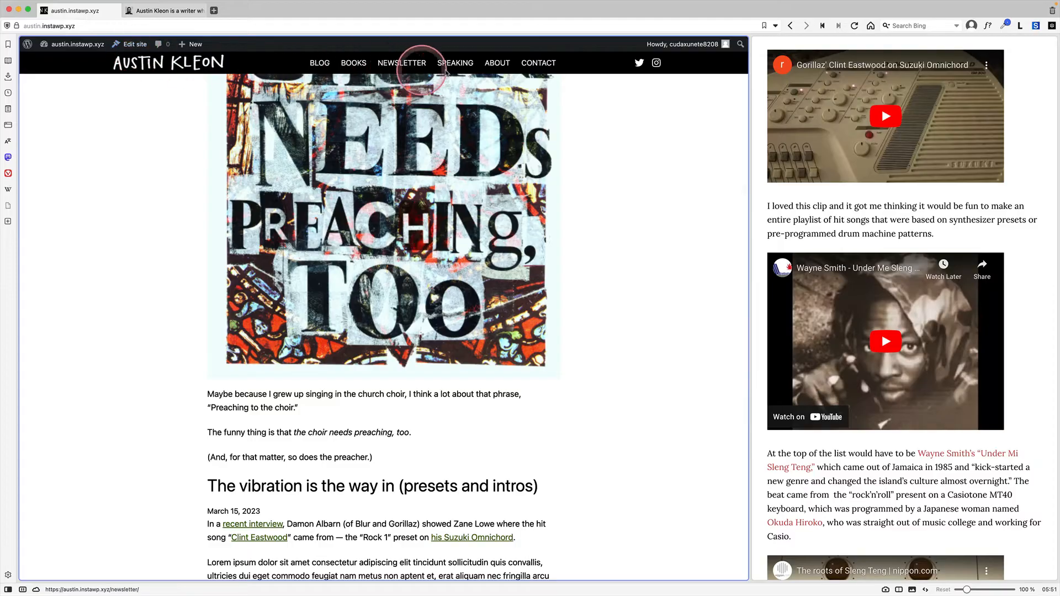
{"action": "scroll", "coordinate": [248, 153], "scroll_direction": "up", "scroll_amount": 5}
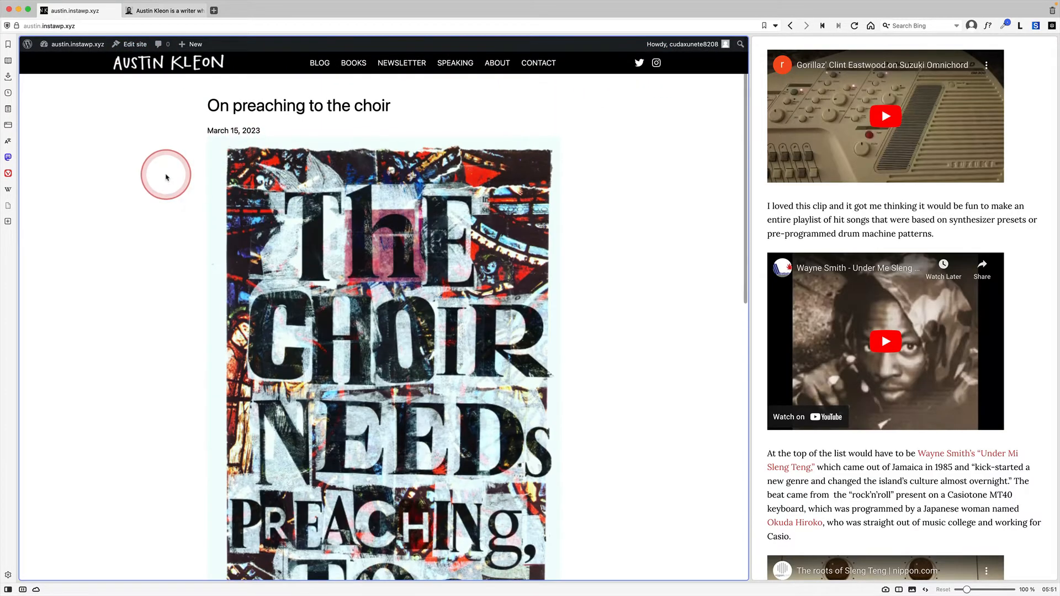
{"action": "scroll", "coordinate": [164, 175], "scroll_direction": "down", "scroll_amount": 5}
{"action": "scroll", "coordinate": [167, 175], "scroll_direction": "down", "scroll_amount": 7}
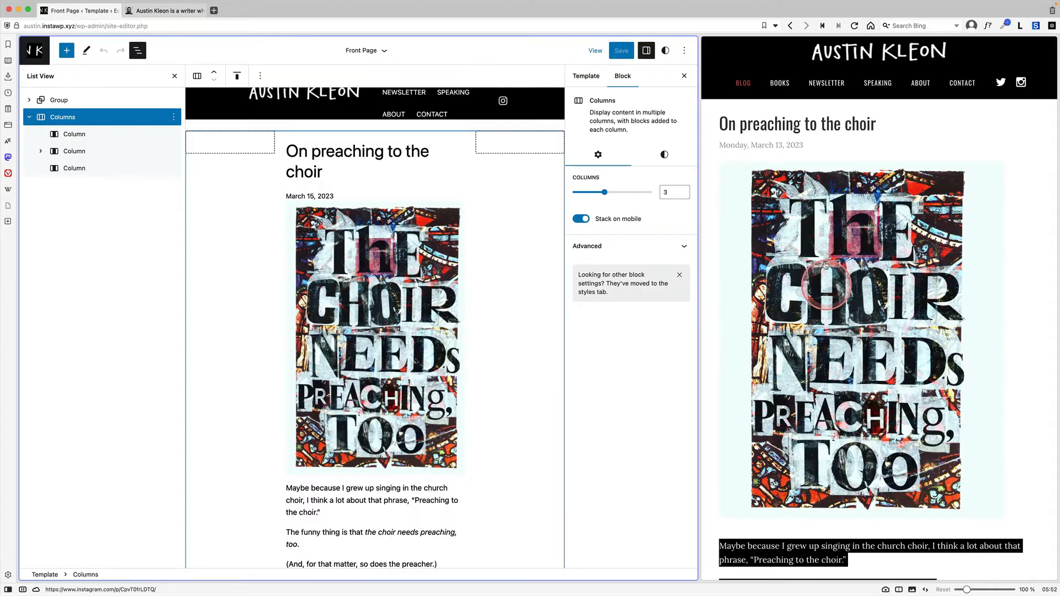
Copy the reference sidebar's heading "GET THE 10TH ANNIVERSARY GIFT EDITION" into a paragraph in the first column.
{"action": "left_click_drag", "start_coordinate": [699, 236], "coordinate": [409, 250]}
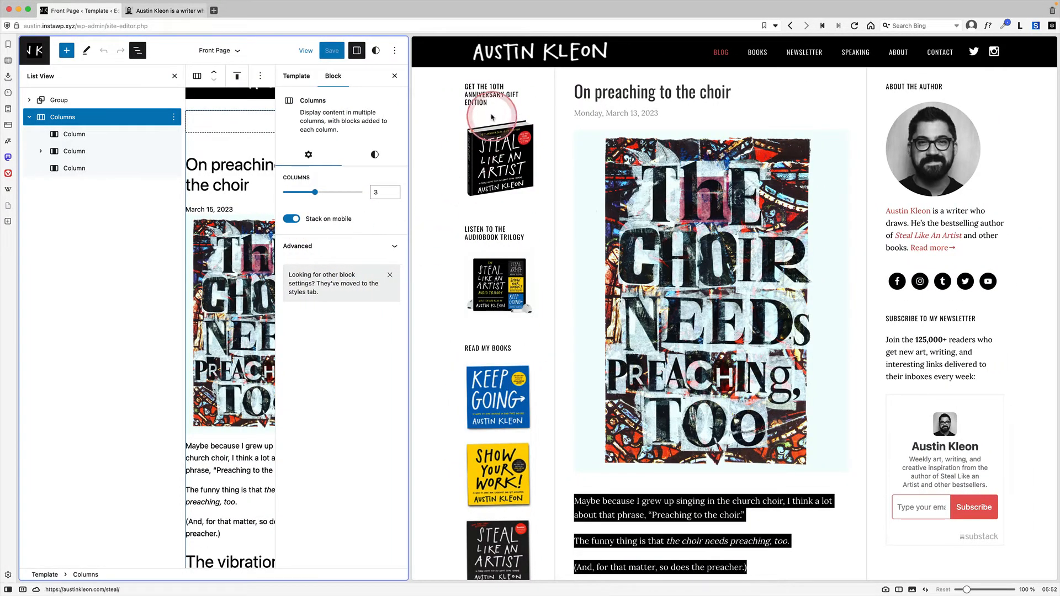
{"action": "left_click", "coordinate": [487, 142]}
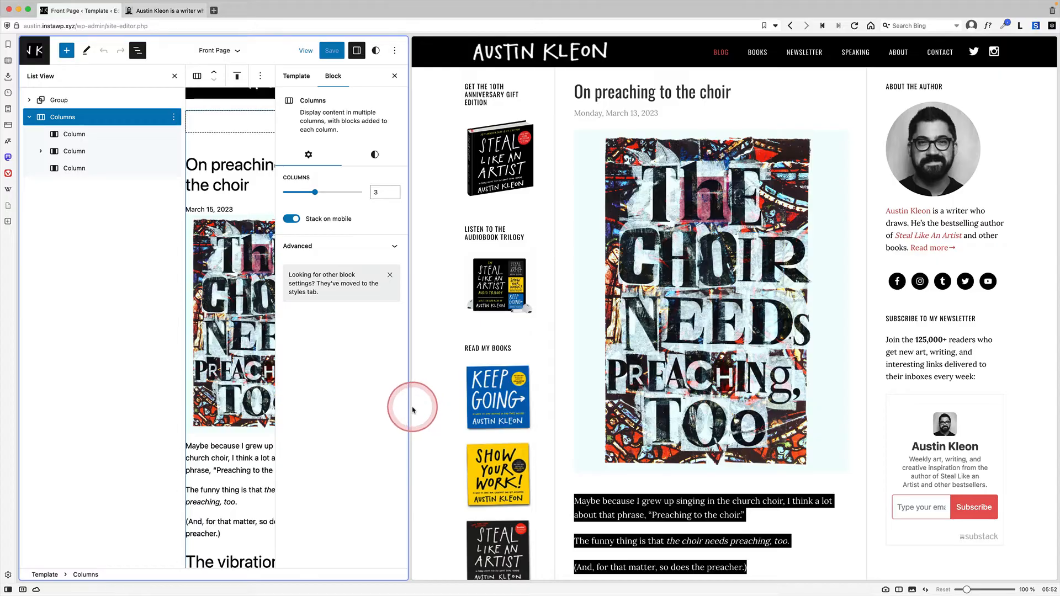
{"action": "left_click_drag", "start_coordinate": [410, 408], "coordinate": [502, 244]}
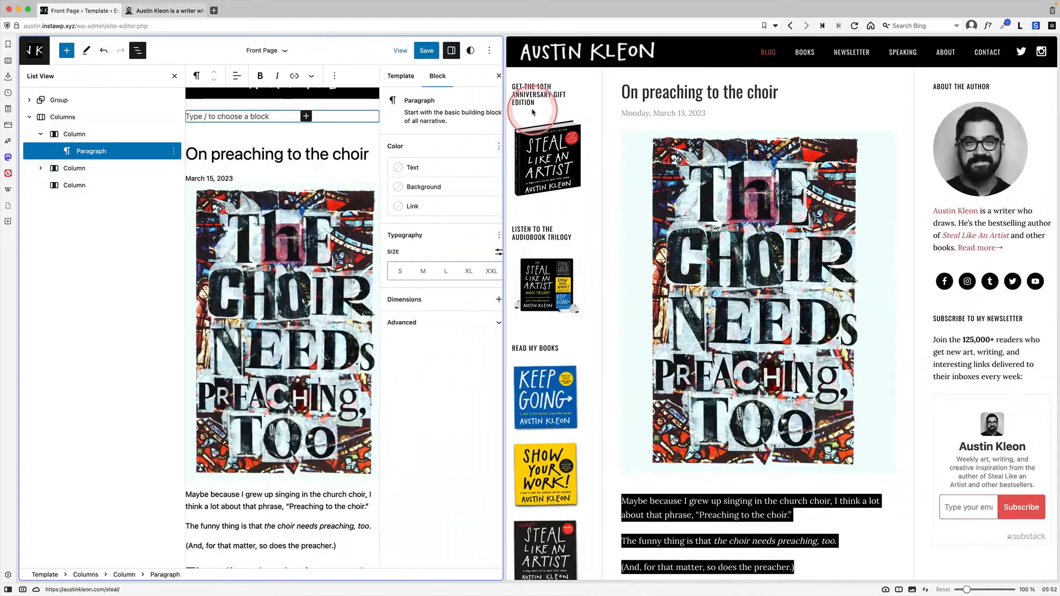
{"action": "left_click_drag", "start_coordinate": [534, 105], "coordinate": [514, 94]}
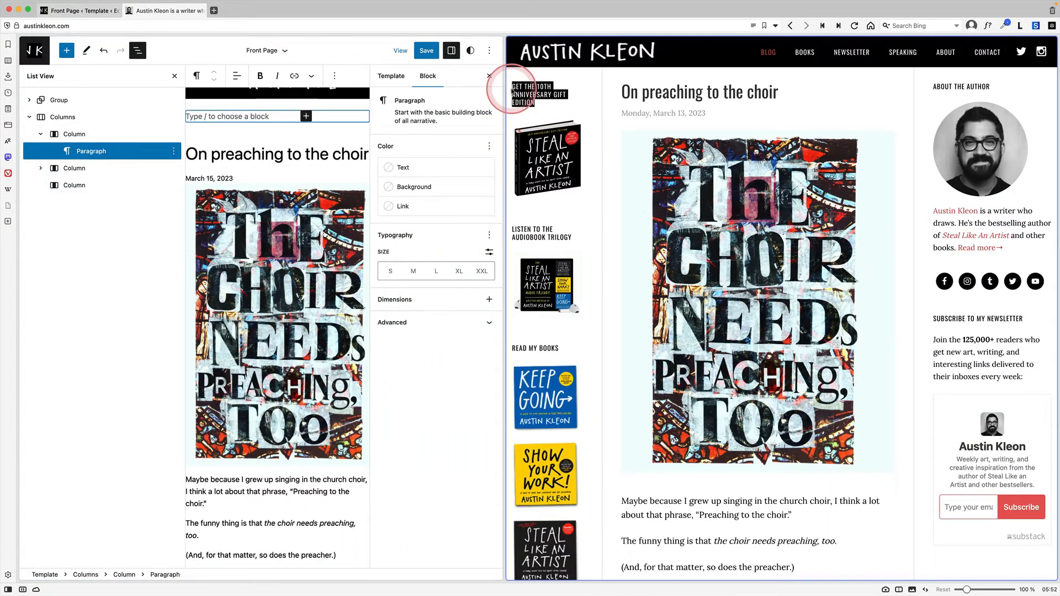
{"action": "left_click", "coordinate": [305, 116]}
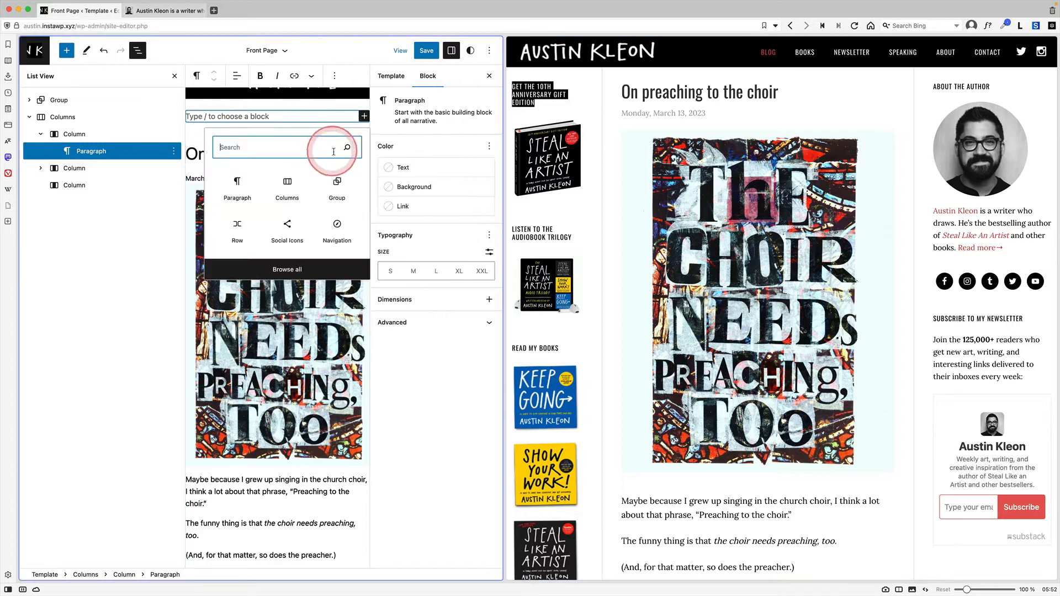
{"action": "type", "text": "GET THE 10TH ANNIVERSARY GIFT EDITION"}
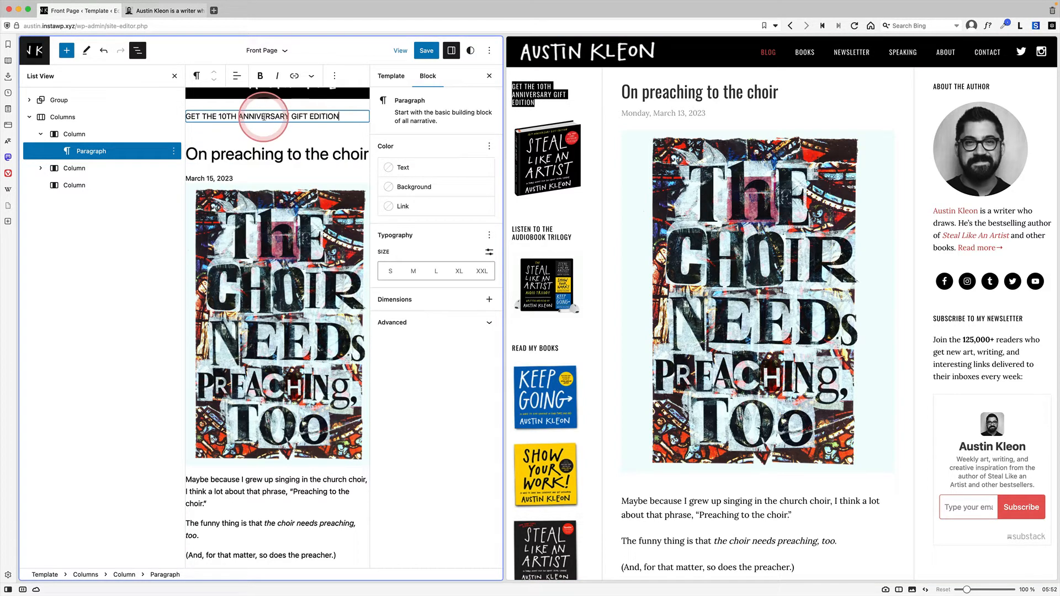
Insert an Image block below the first column's heading paragraph, using the 10th anniversary "Steal Like an Artist" cover from the media library.
{"action": "key", "text": "Return"}
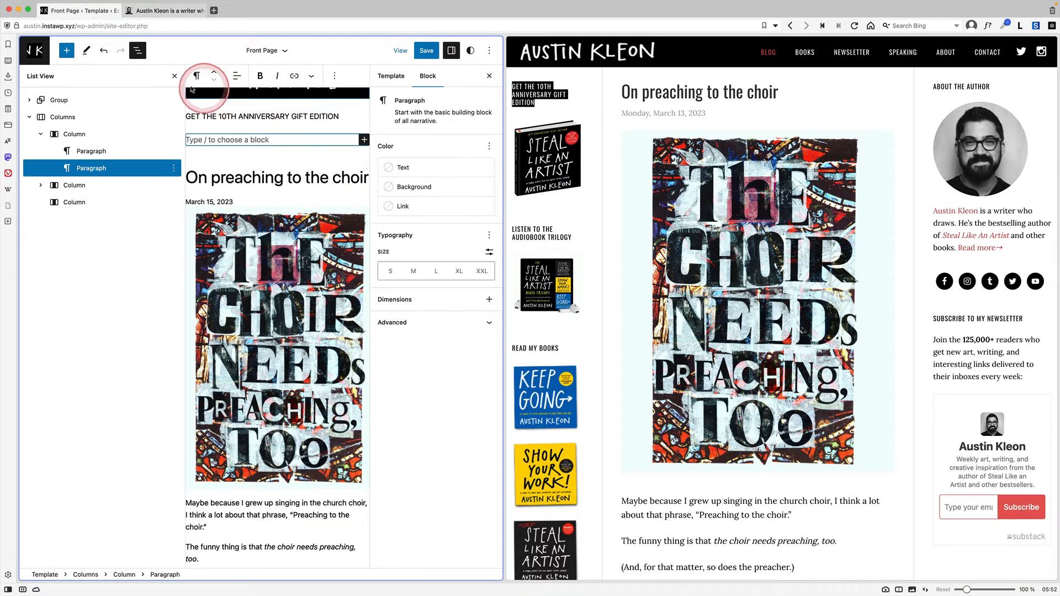
{"action": "left_click", "coordinate": [175, 78]}
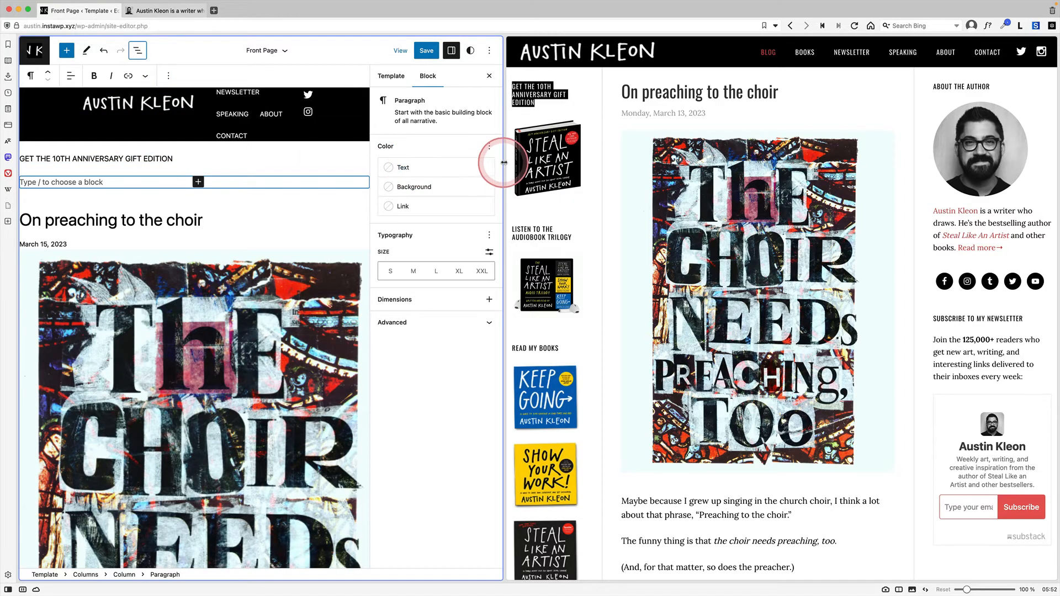
{"action": "left_click_drag", "start_coordinate": [519, 162], "coordinate": [686, 161]}
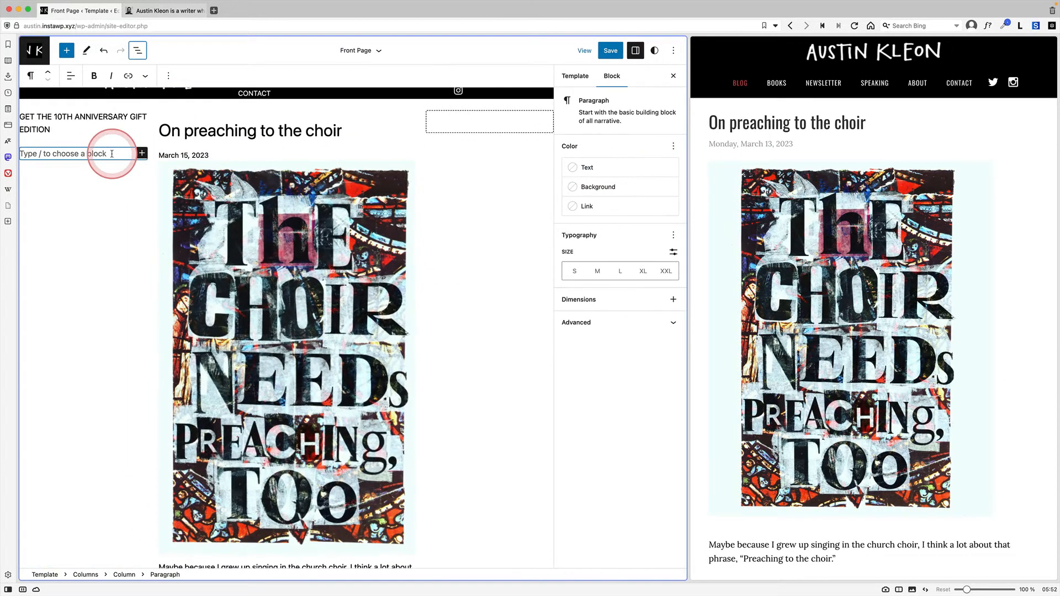
{"action": "type", "text": "/ima"}
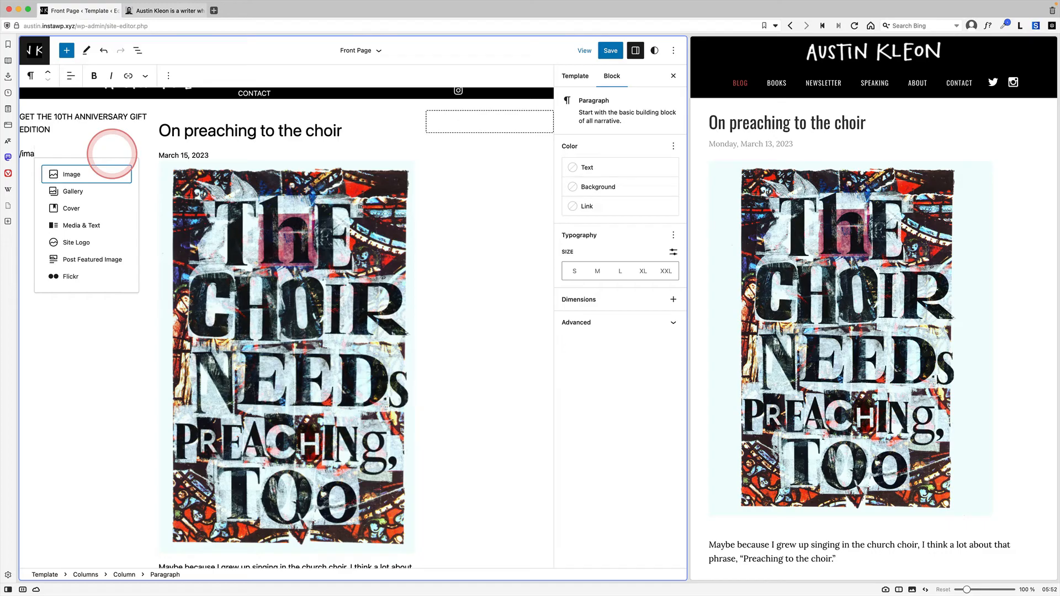
{"action": "key", "text": "Return"}
{"action": "left_click", "coordinate": [49, 205]}
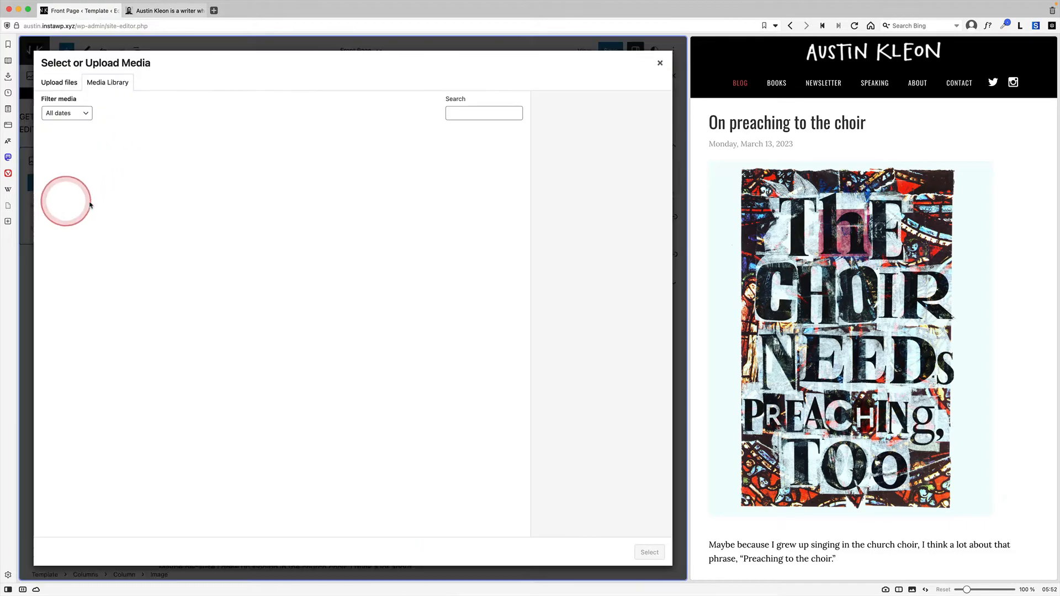
{"action": "left_click", "coordinate": [212, 160]}
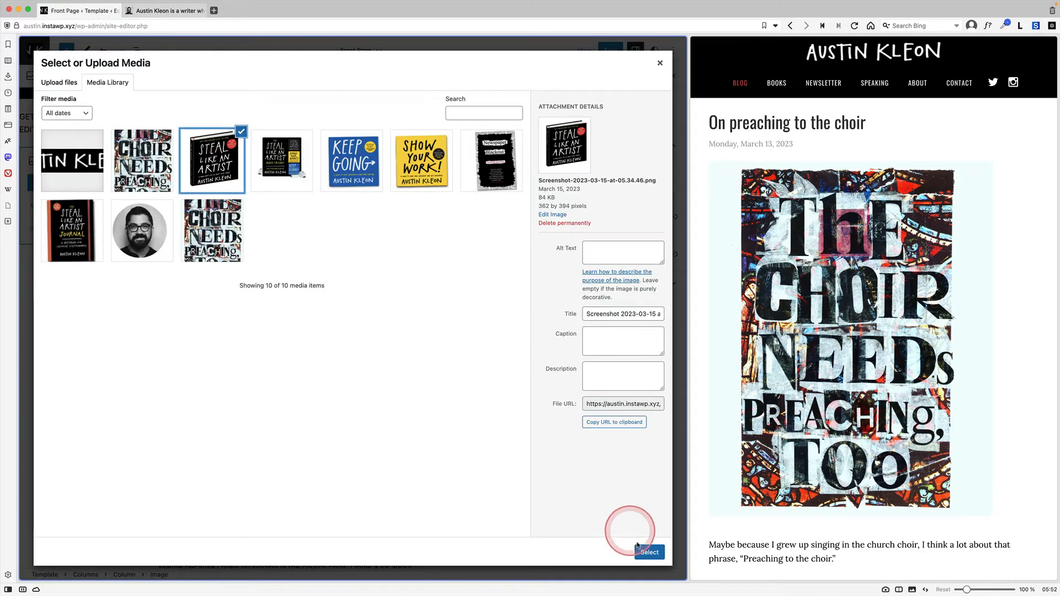
{"action": "left_click", "coordinate": [650, 552]}
Resize the first column's book cover image to 166 by 180 pixels.
{"action": "left_click_drag", "start_coordinate": [690, 491], "coordinate": [686, 458]}
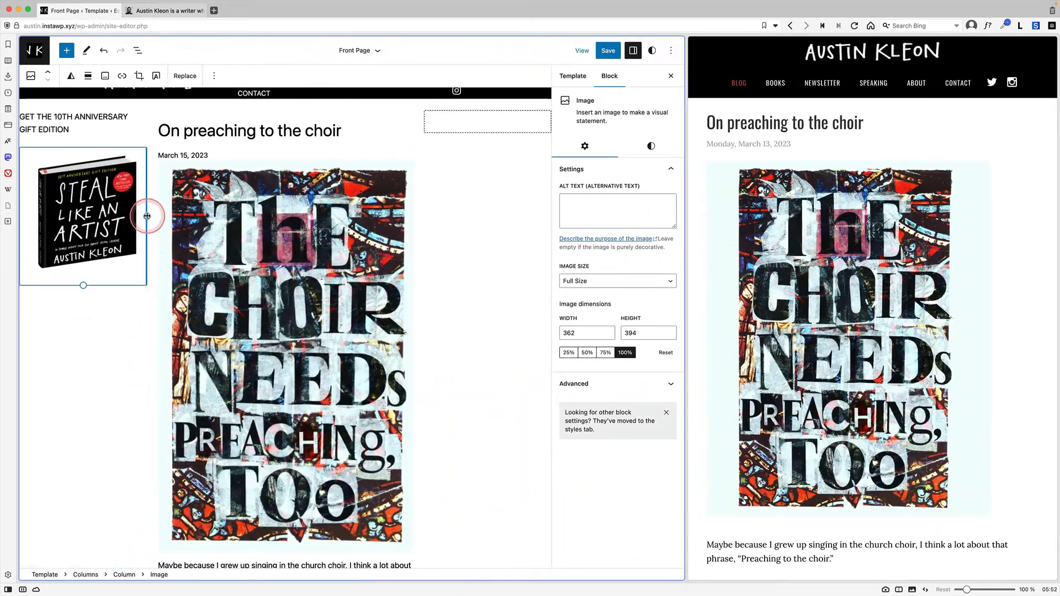
{"action": "left_click_drag", "start_coordinate": [147, 215], "coordinate": [98, 197]}
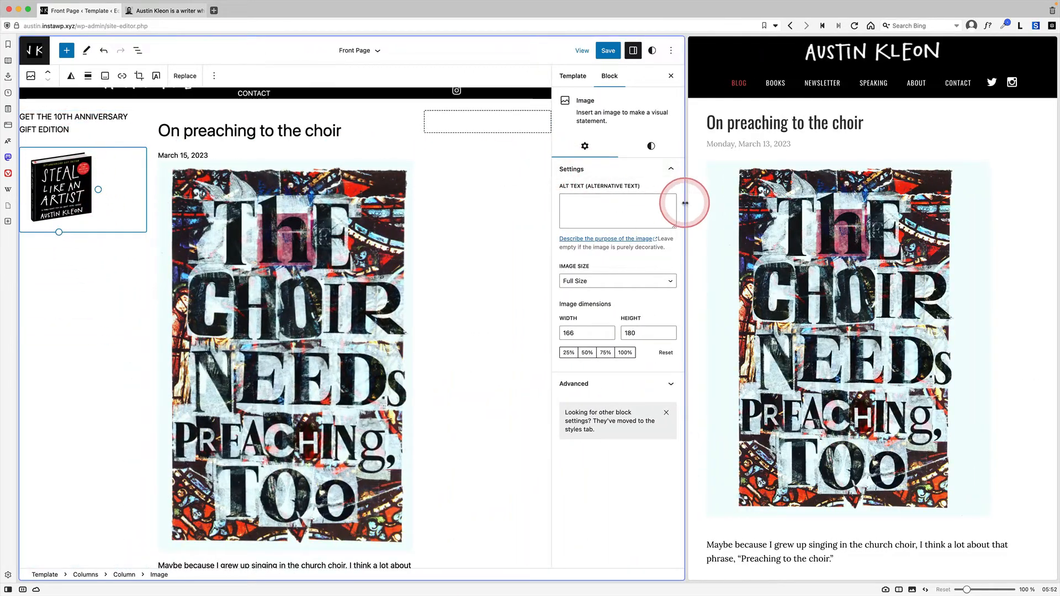
{"action": "left_click_drag", "start_coordinate": [687, 203], "coordinate": [600, 217]}
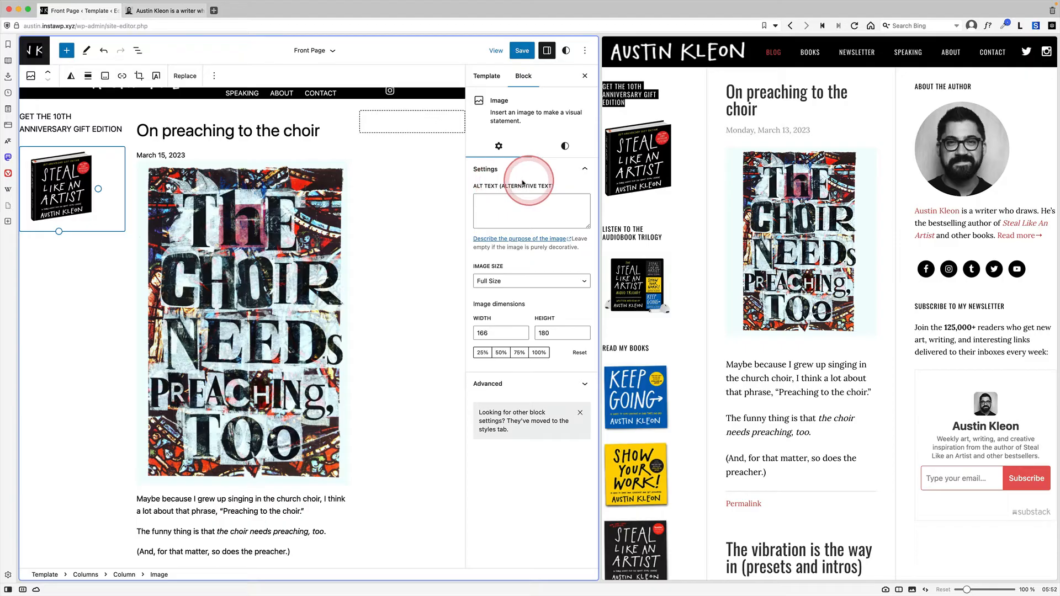
Add a line break before "EDITION" in the first column's "GET THE 10TH ANNIVERSARY GIFT EDITION" paragraph.
{"action": "left_click", "coordinate": [91, 128]}
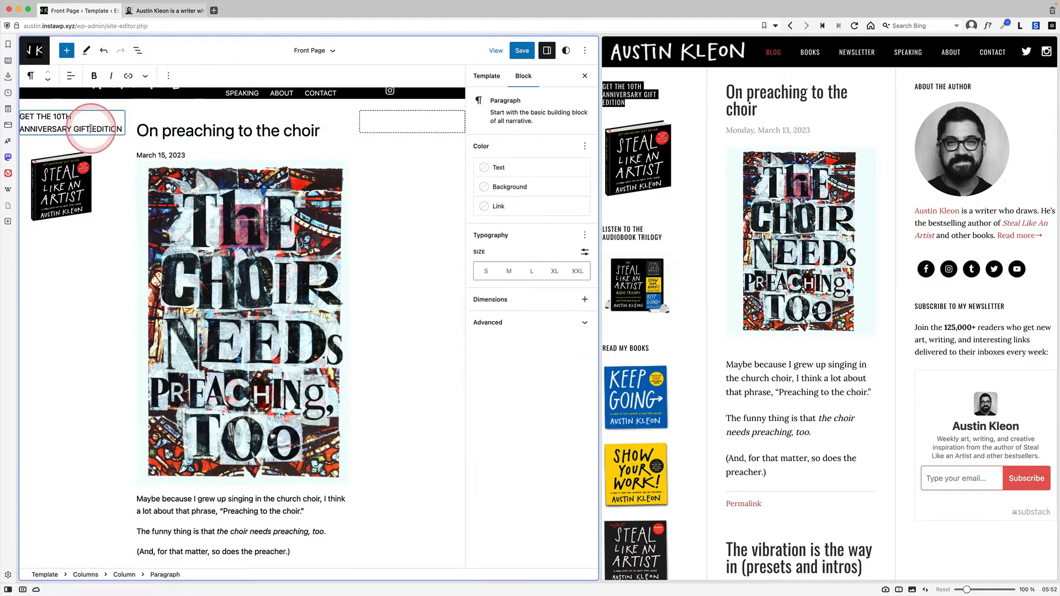
{"action": "key", "text": "shift+Return"}
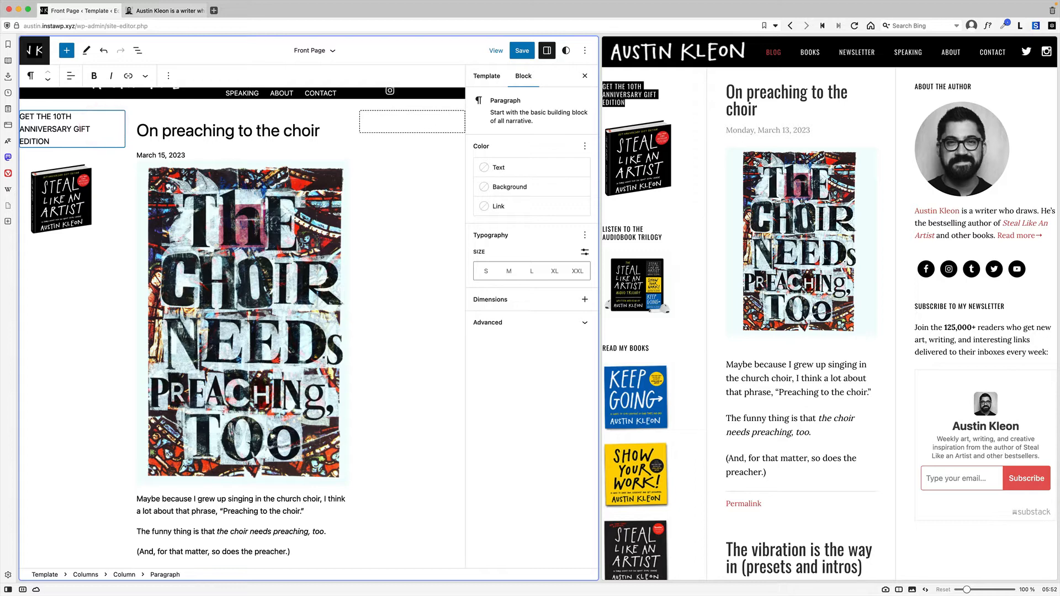
{"action": "key", "text": "BackSpace"}
{"action": "key", "text": "shift+Return"}
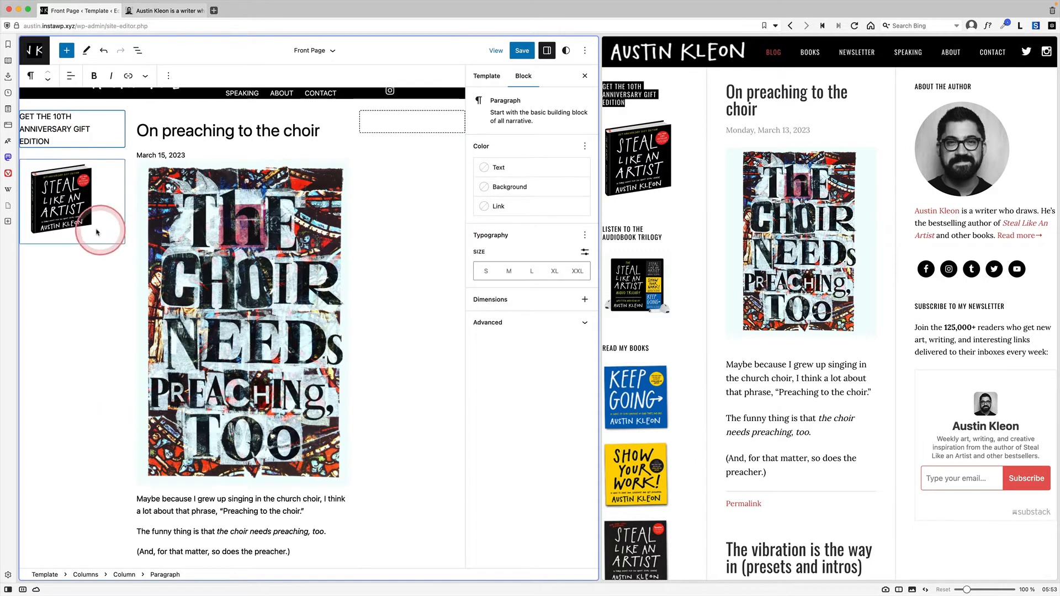
Add an empty paragraph below the book cover and select the reference sidebar's heading "LISTEN TO THE AUDIOBOOK TRILOGY".
{"action": "left_click", "coordinate": [80, 218]}
{"action": "key", "text": "Return"}
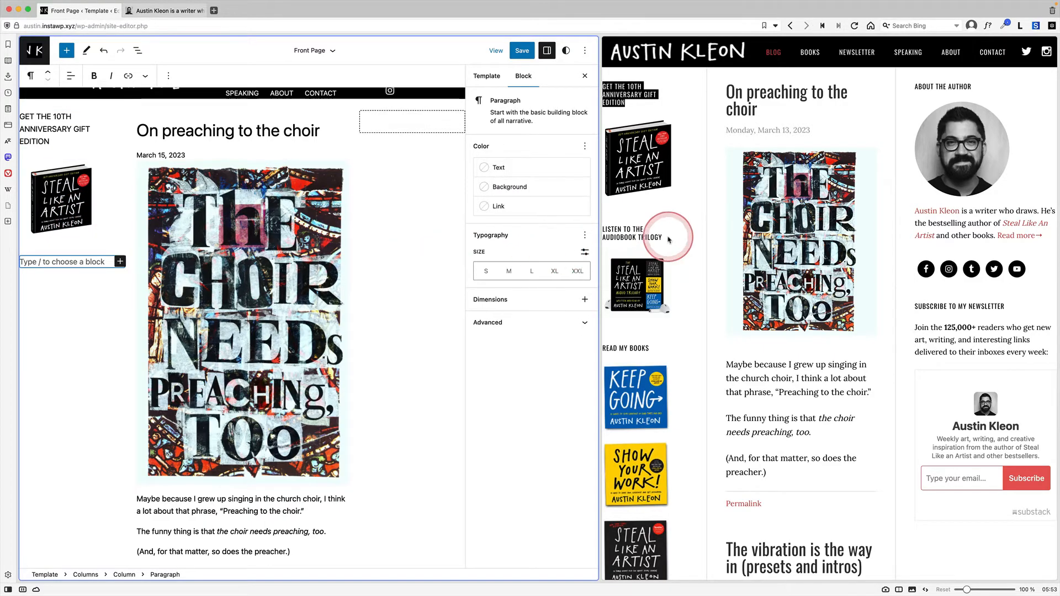
{"action": "left_click", "coordinate": [607, 233]}
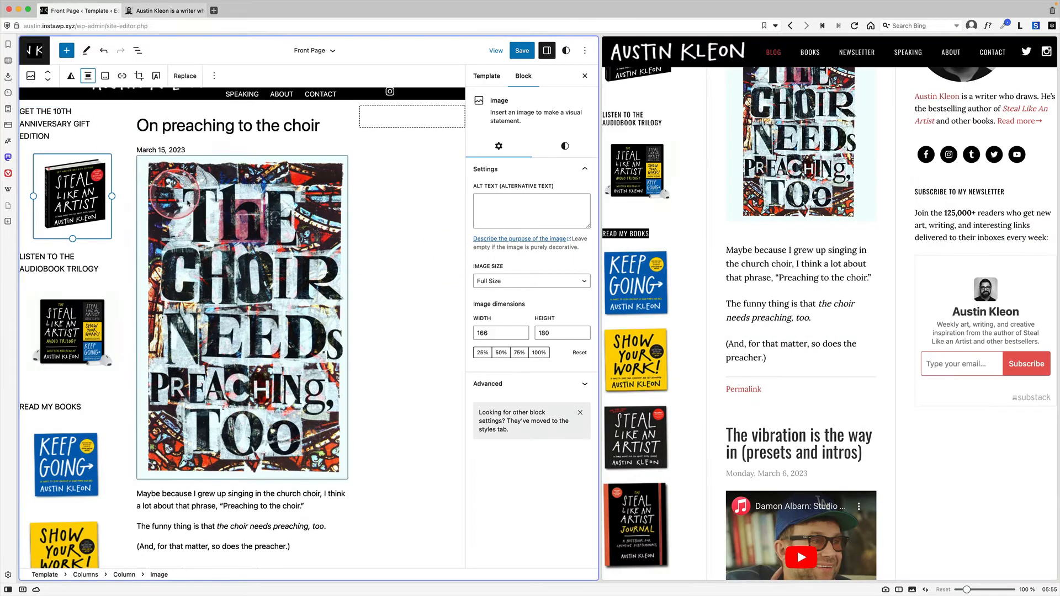
Save the changes to the Front Page template.
{"action": "left_click", "coordinate": [521, 51]}
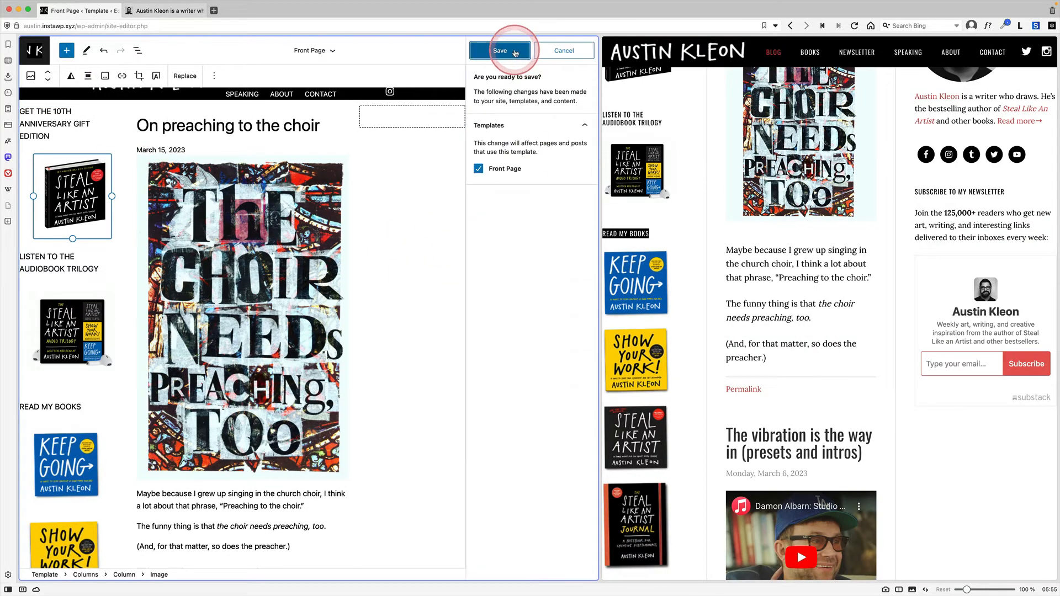
{"action": "left_click", "coordinate": [515, 53]}
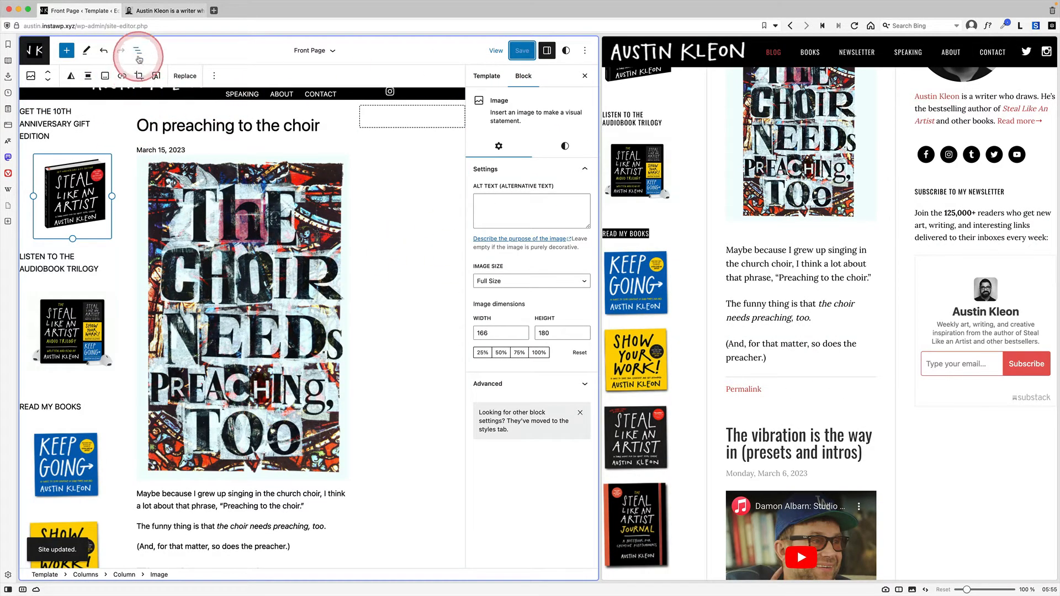
Apply equal, linked padding to all sides of the first column containing the book images.
{"action": "left_click", "coordinate": [138, 57]}
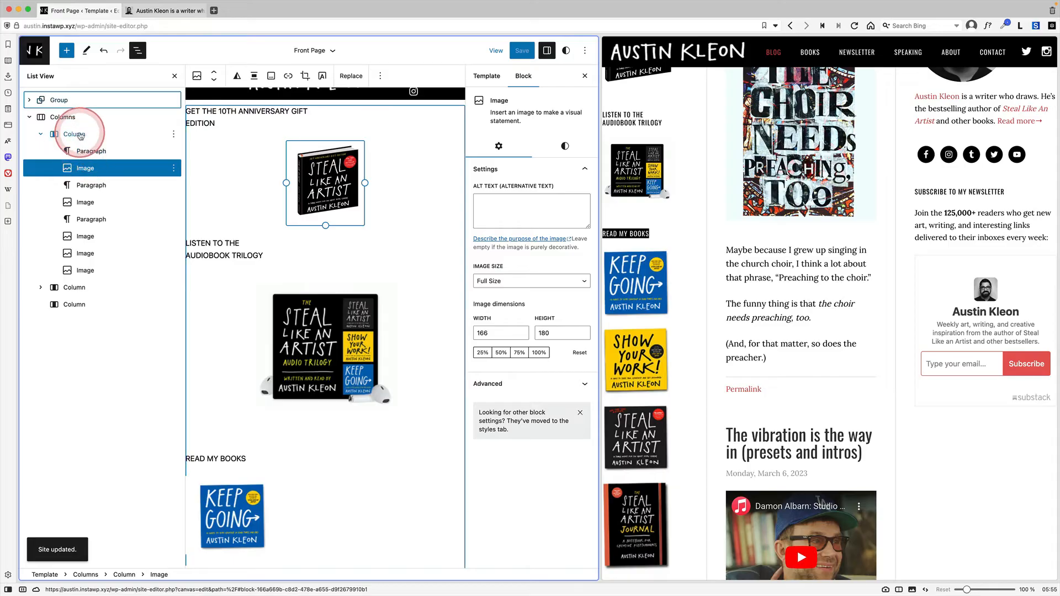
{"action": "left_click", "coordinate": [74, 134]}
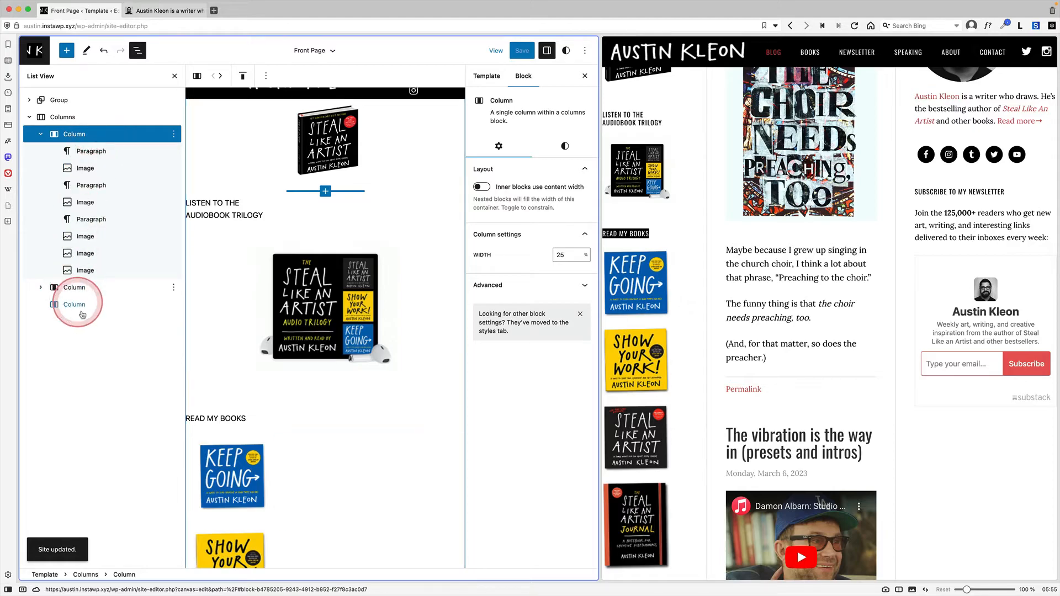
{"action": "left_click", "coordinate": [564, 147]}
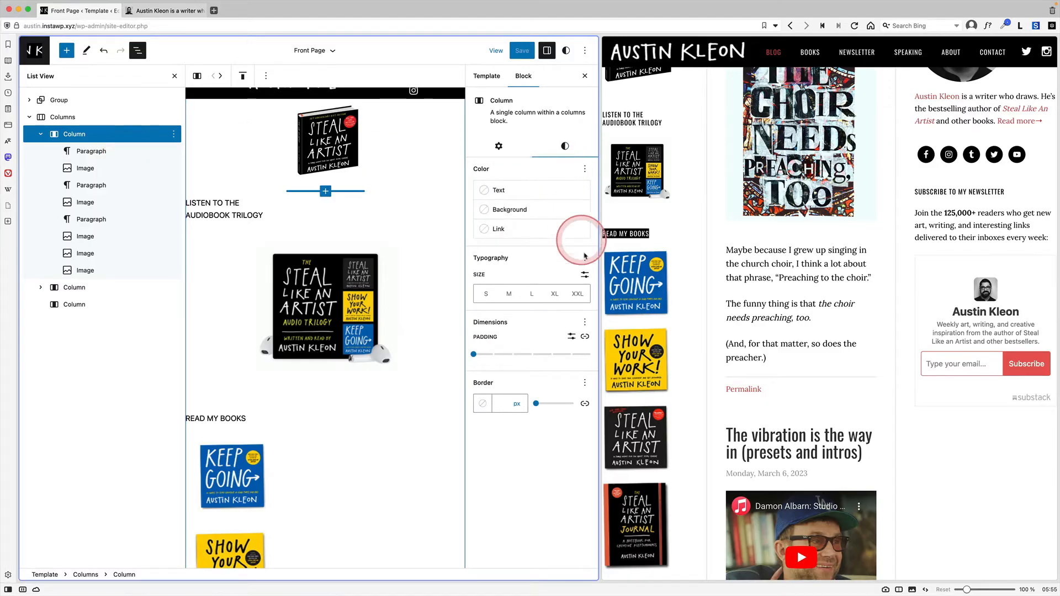
{"action": "left_click", "coordinate": [584, 338]}
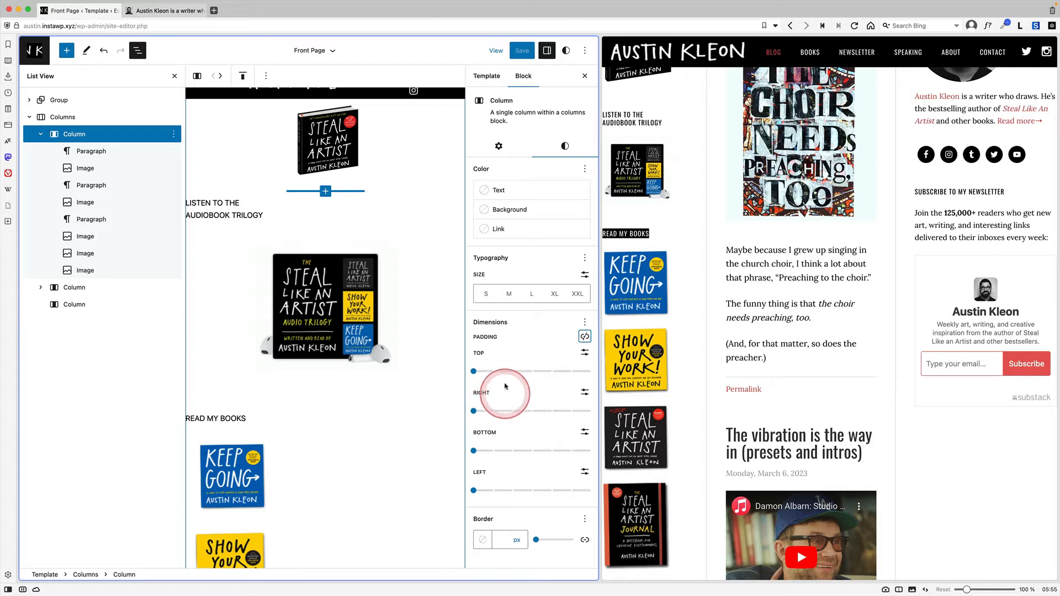
{"action": "left_click", "coordinate": [583, 337]}
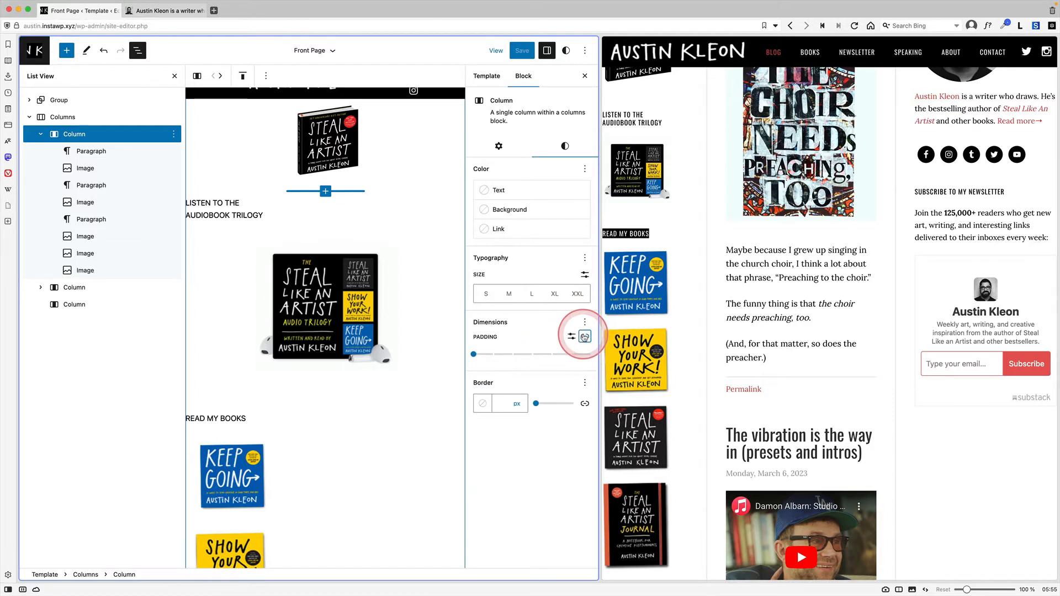
{"action": "left_click_drag", "start_coordinate": [497, 355], "coordinate": [500, 356]}
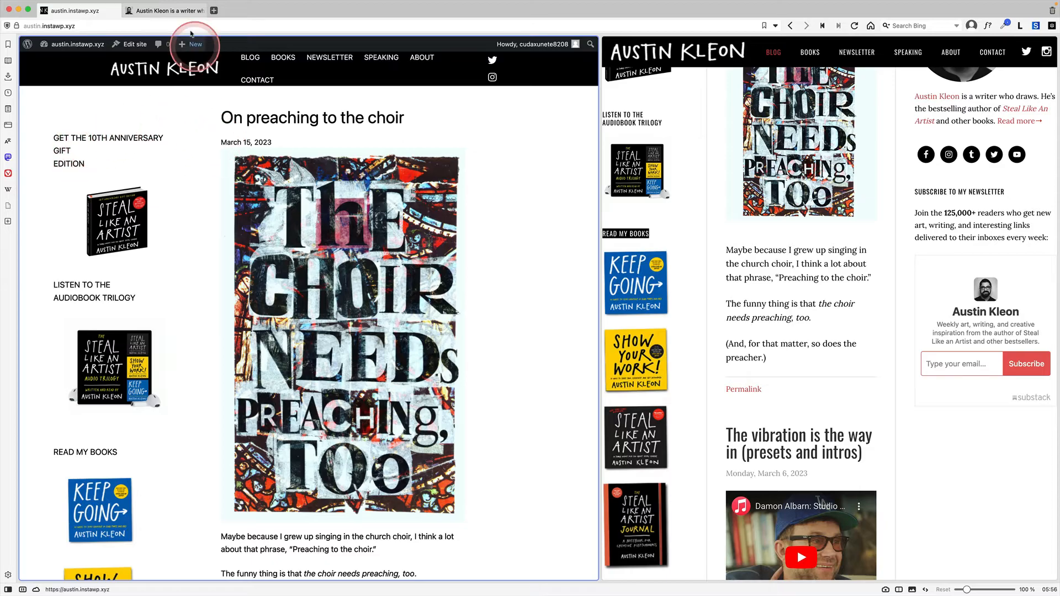
Return from the live site to editing the Front Page template and look over the sidebar images and post content.
{"action": "left_click", "coordinate": [134, 44]}
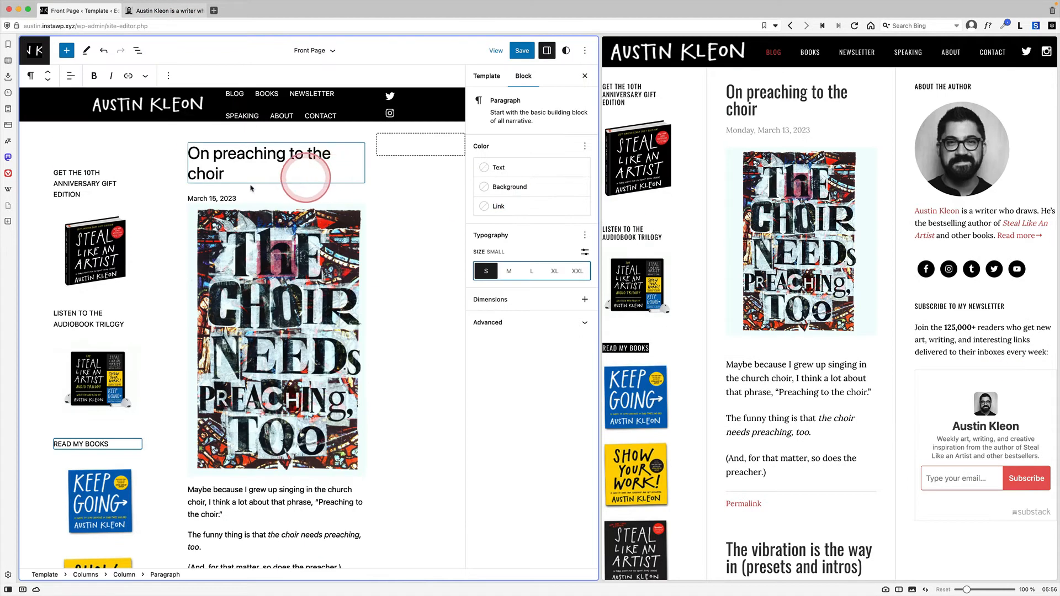
{"action": "left_click", "coordinate": [94, 220]}
{"action": "scroll", "coordinate": [113, 127], "scroll_direction": "down", "scroll_amount": 2}
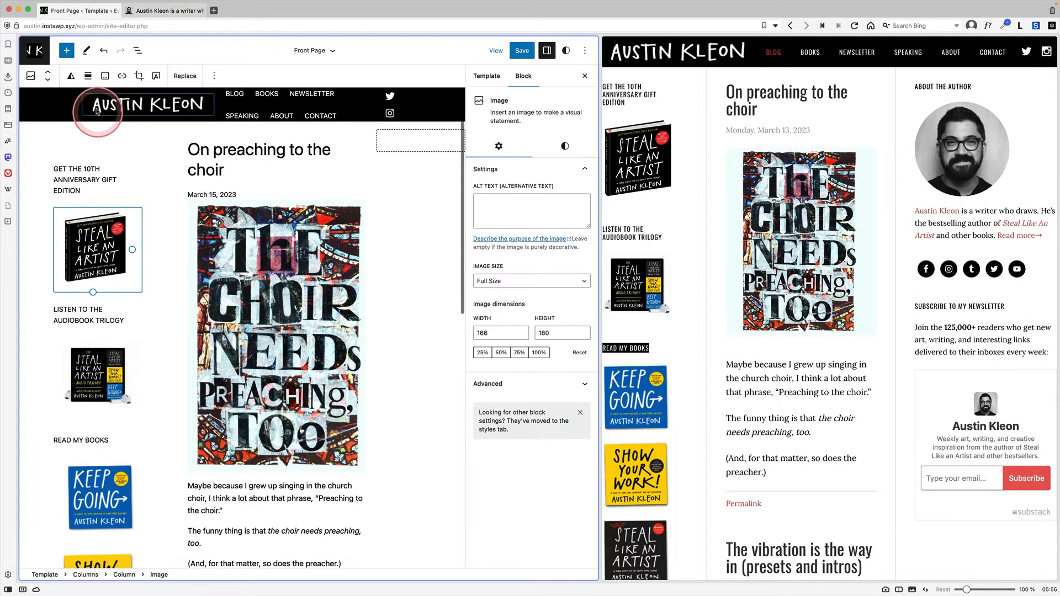
{"action": "left_click", "coordinate": [220, 388]}
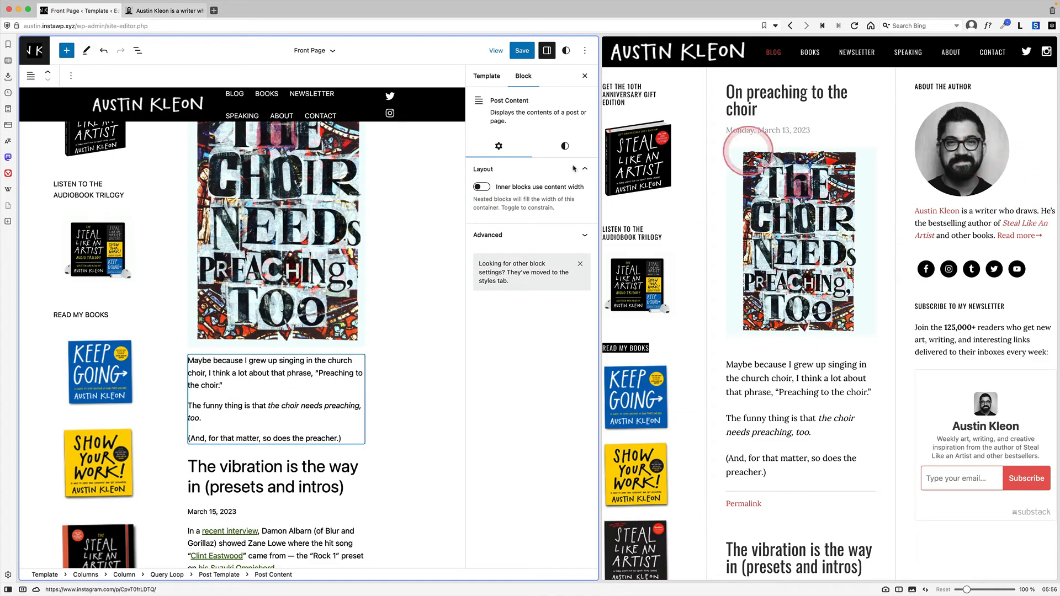
Copy the reference sidebar's heading "ABOUT THE AUTHOR" into a new paragraph in the empty third column.
{"action": "left_click_drag", "start_coordinate": [982, 85], "coordinate": [951, 85]}
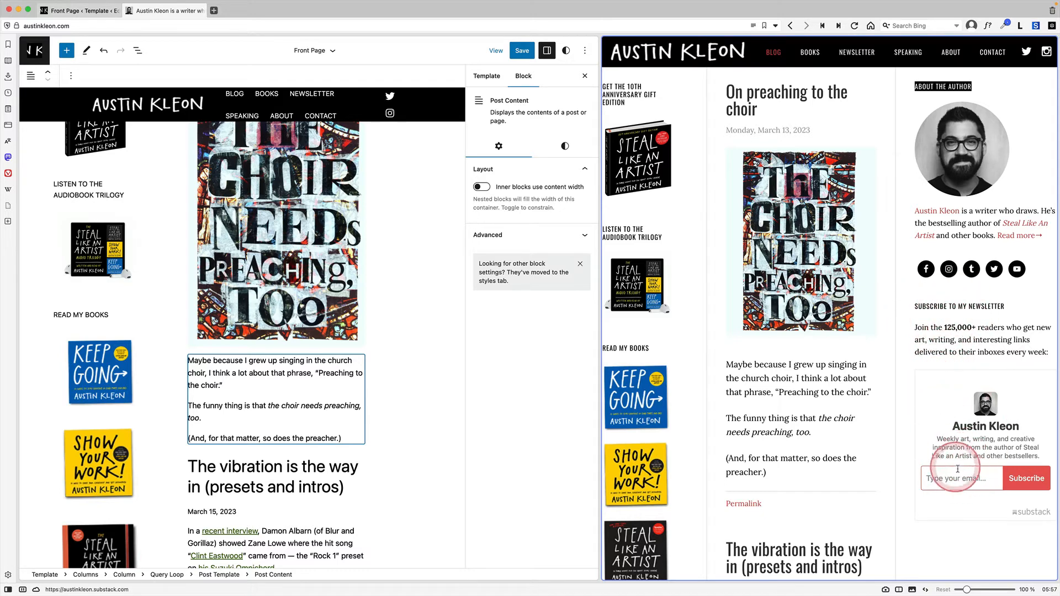
{"action": "left_click", "coordinate": [416, 166]}
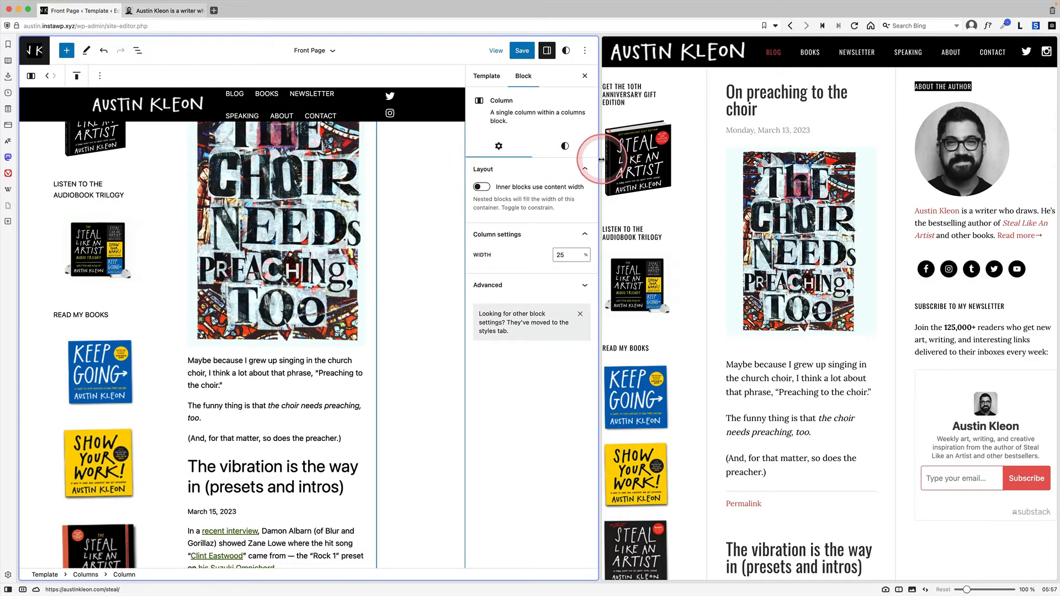
{"action": "left_click_drag", "start_coordinate": [601, 159], "coordinate": [727, 158]}
{"action": "scroll", "coordinate": [552, 152], "scroll_direction": "up", "scroll_amount": 2}
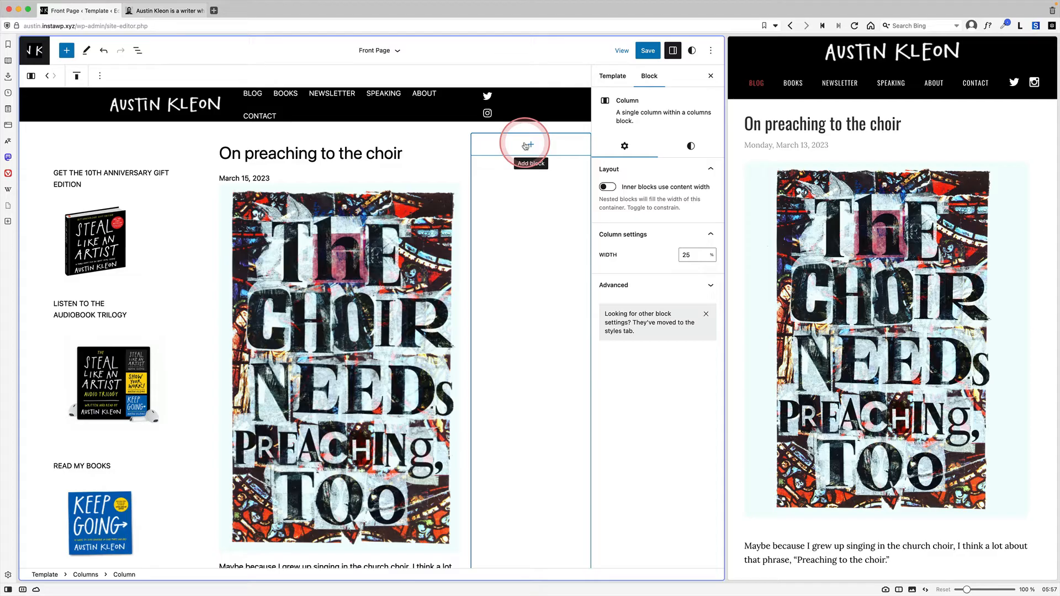
{"action": "left_click", "coordinate": [526, 145]}
{"action": "left_click", "coordinate": [489, 204]}
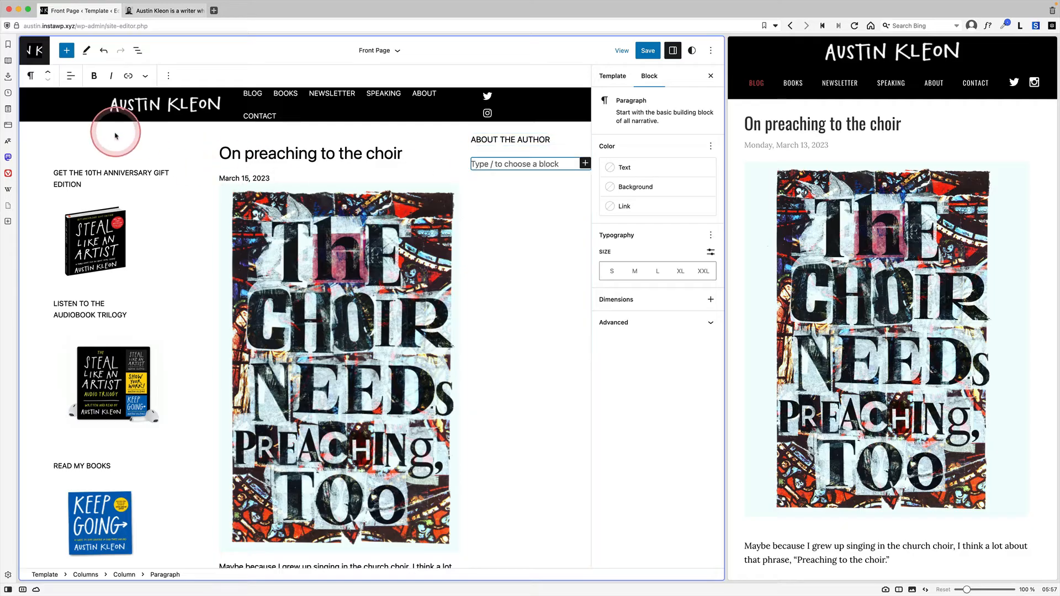
Add a second "ABOUT THE AUTHOR" paragraph in the third column and set its text size to S.
{"action": "left_click", "coordinate": [89, 172]}
{"action": "left_click", "coordinate": [128, 164]}
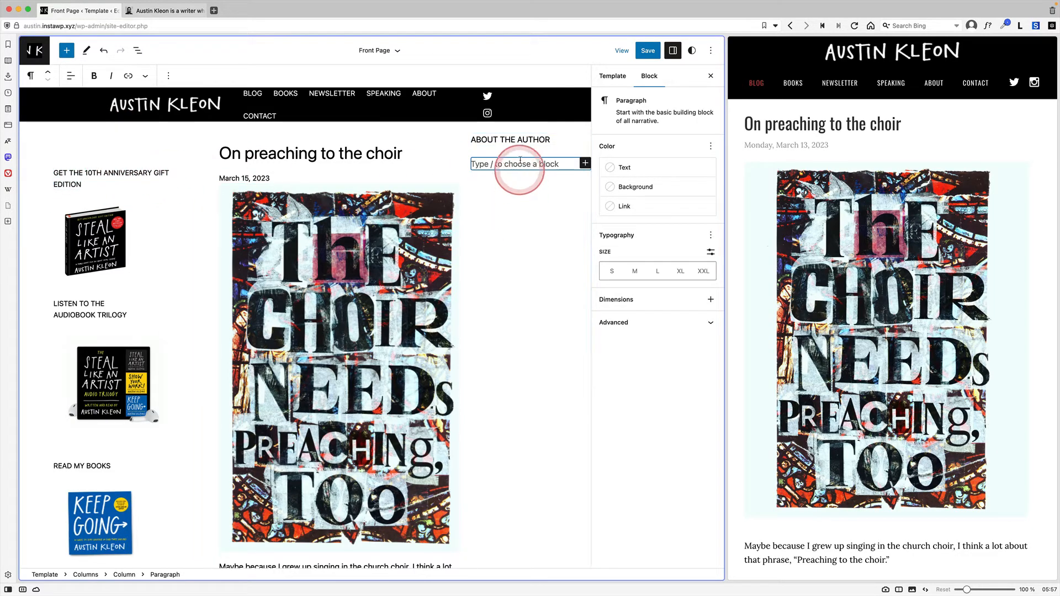
{"action": "left_click_drag", "start_coordinate": [724, 255], "coordinate": [697, 260]}
{"action": "left_click", "coordinate": [484, 166]}
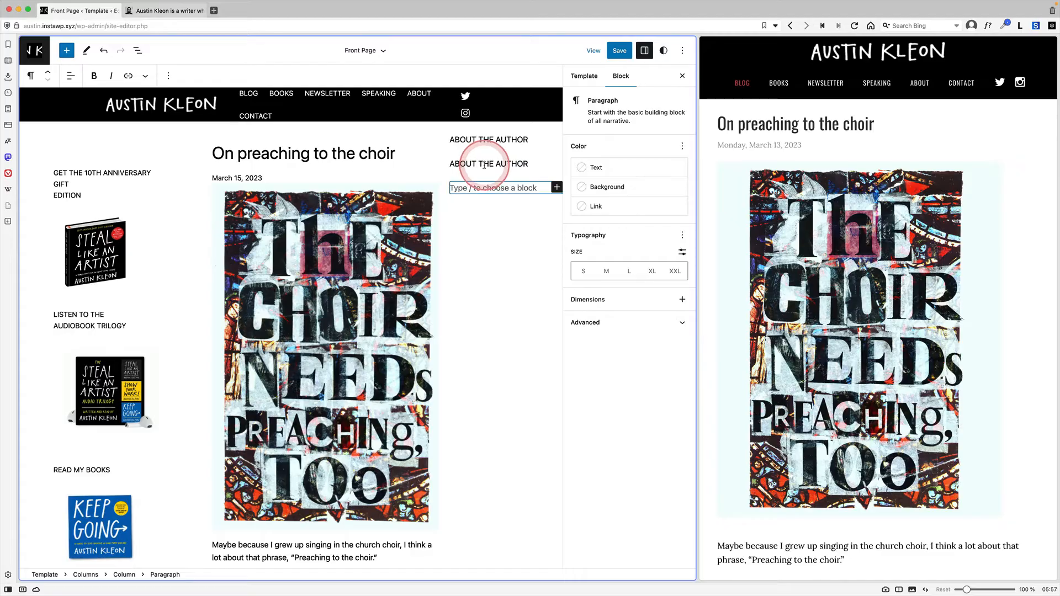
{"action": "left_click", "coordinate": [583, 270]}
Insert the round author portrait from the media library as an image block below the two "ABOUT THE AUTHOR" paragraphs in the third column.
{"action": "left_click", "coordinate": [499, 189]}
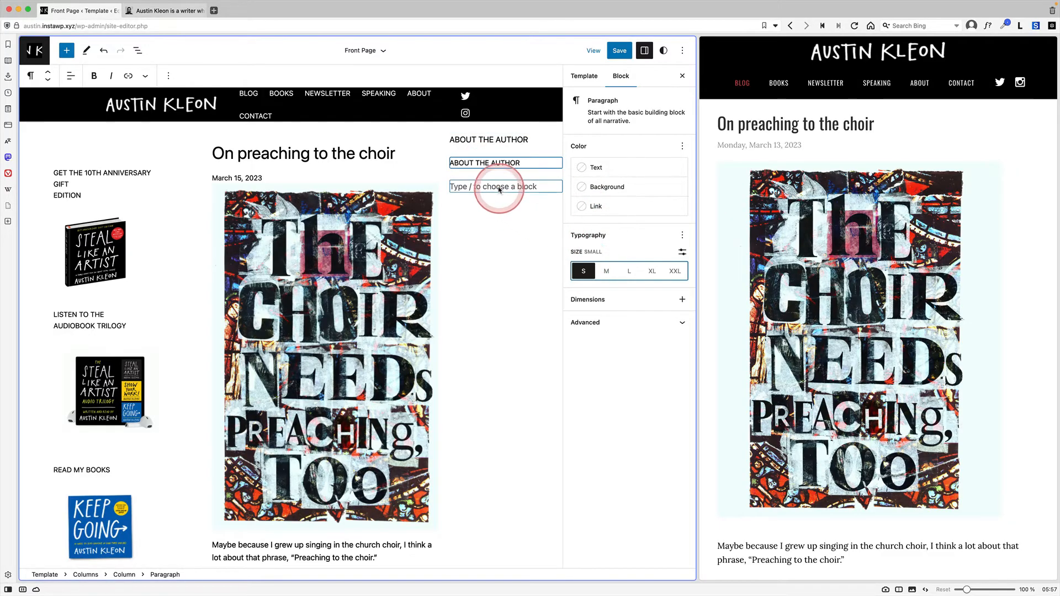
{"action": "type", "text": "/im"}
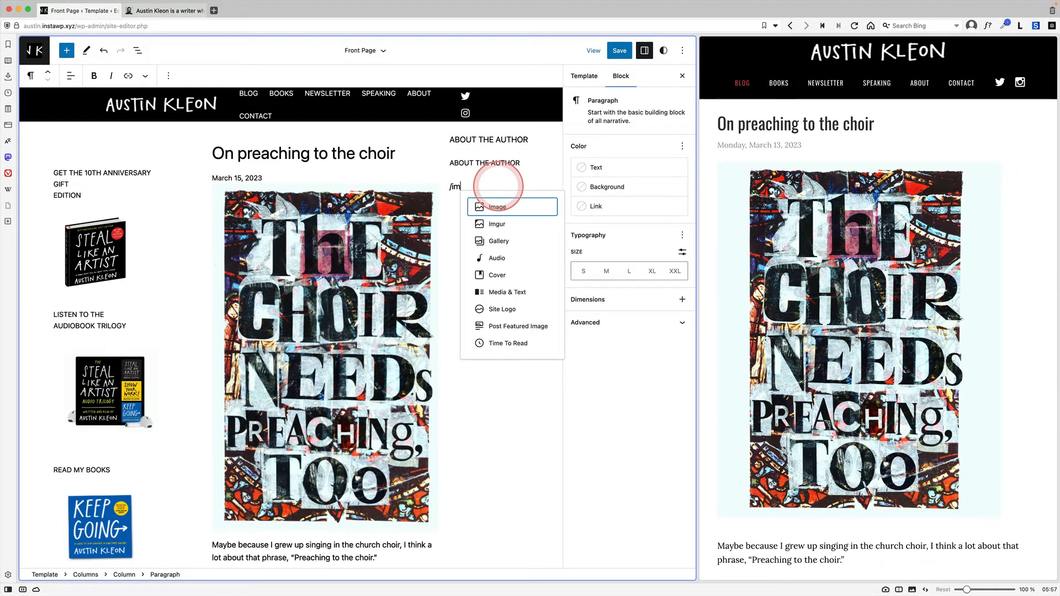
{"action": "left_click", "coordinate": [496, 205]}
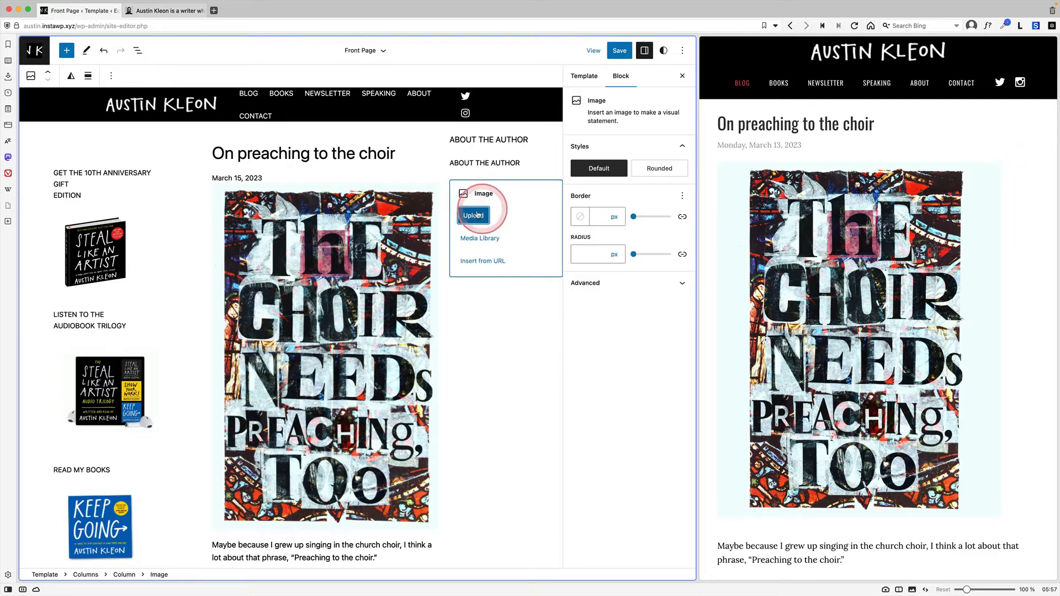
{"action": "left_click", "coordinate": [476, 234]}
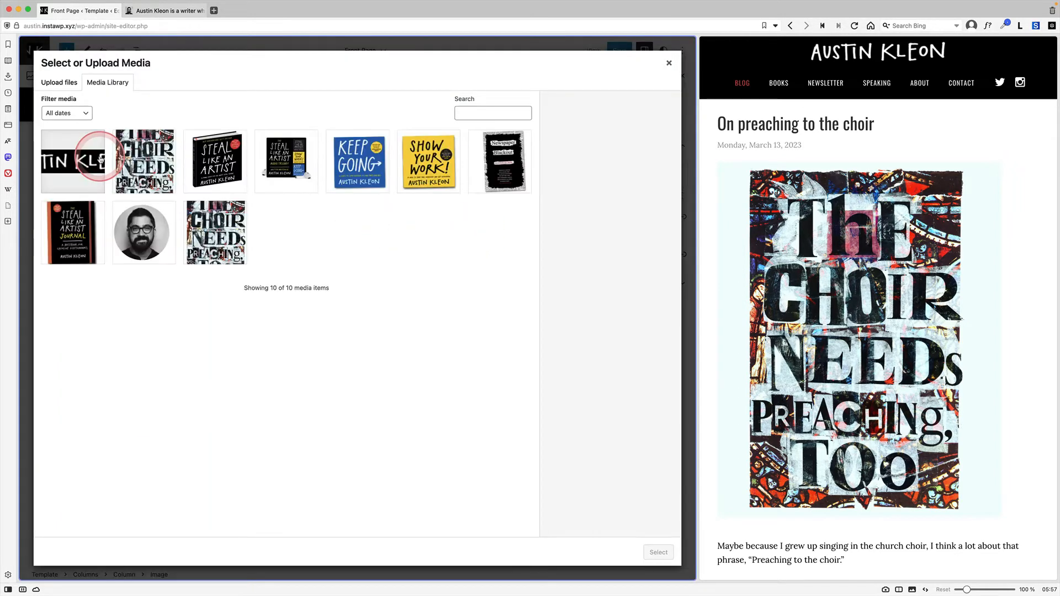
{"action": "left_click", "coordinate": [143, 232]}
{"action": "left_click", "coordinate": [660, 552]}
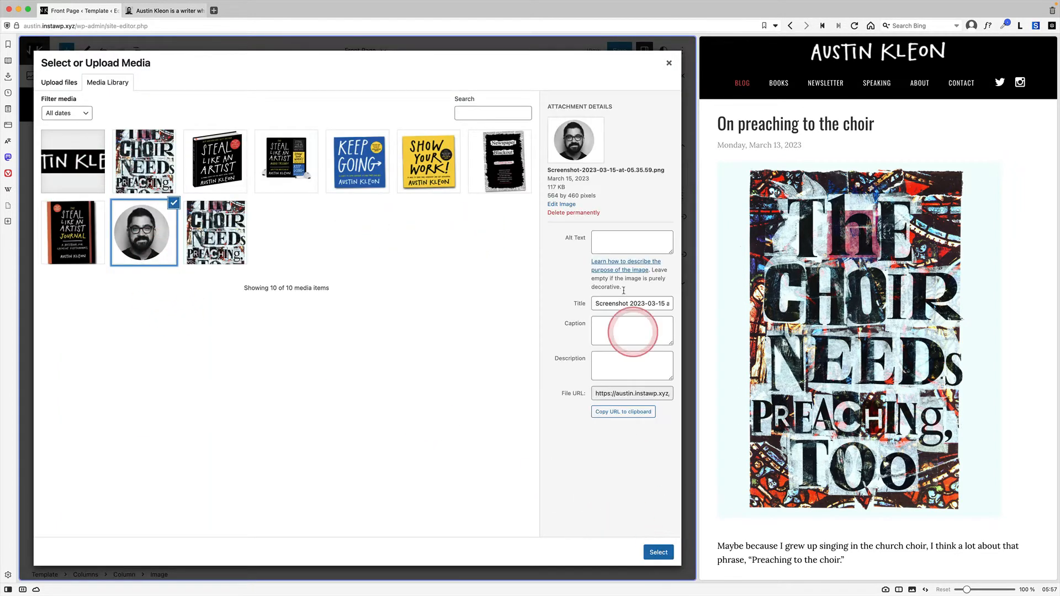
{"action": "left_click", "coordinate": [654, 552]}
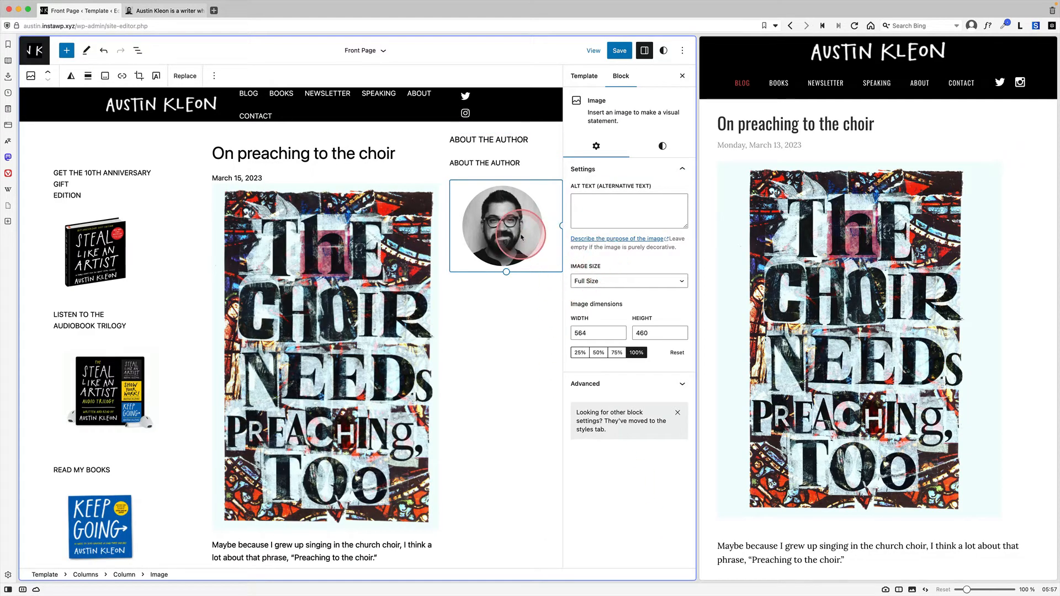
Delete the second, smaller "ABOUT THE AUTHOR" paragraph above the author portrait.
{"action": "left_click", "coordinate": [493, 161]}
{"action": "left_click", "coordinate": [495, 138]}
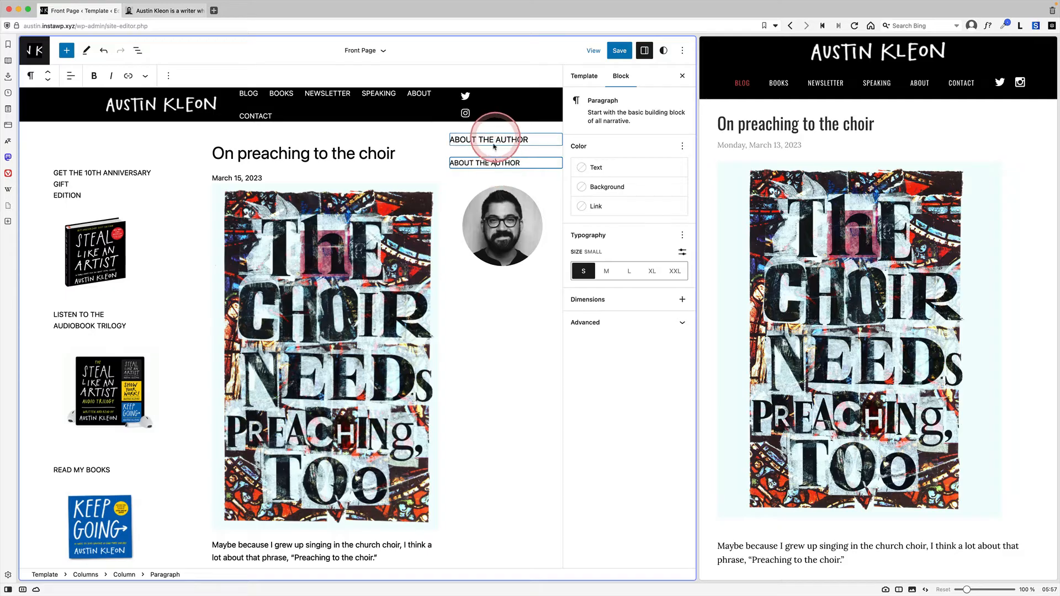
{"action": "left_click", "coordinate": [491, 161]}
{"action": "left_click", "coordinate": [169, 76]}
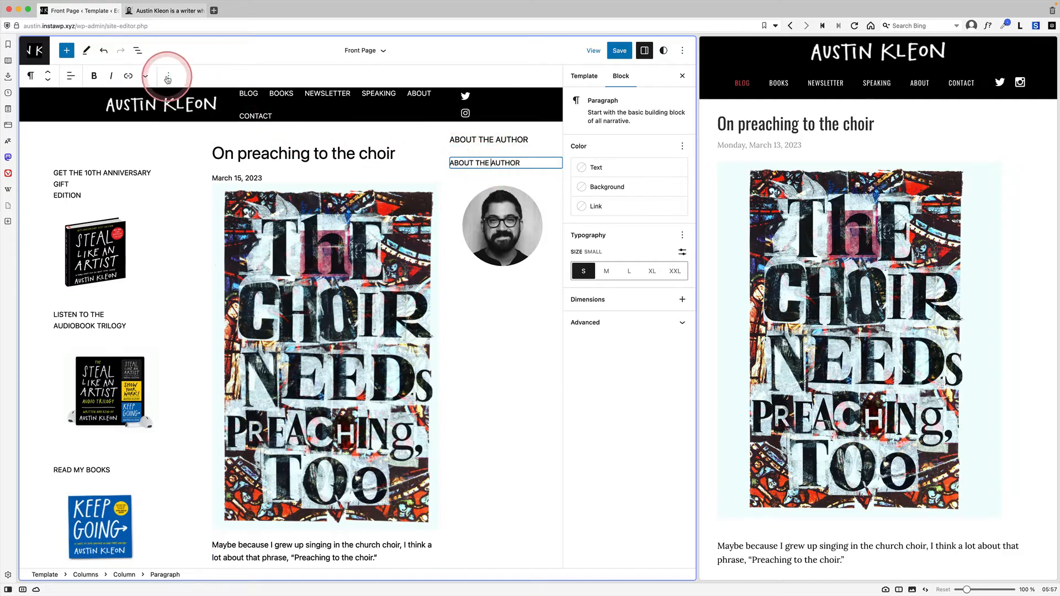
{"action": "left_click", "coordinate": [205, 353]}
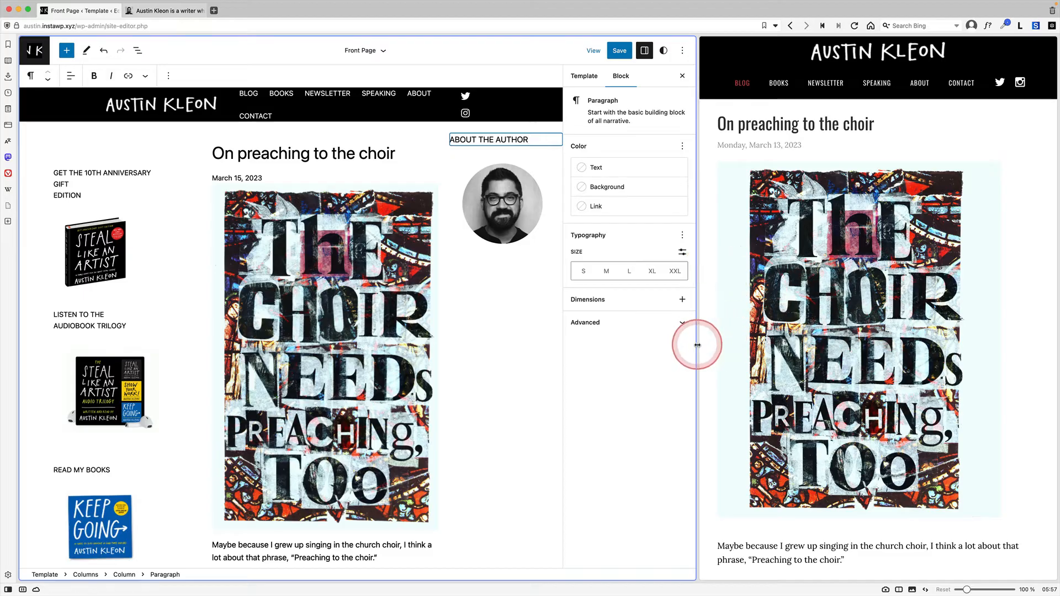
Copy the author biography from the reference site's sidebar into a new paragraph below the author portrait.
{"action": "left_click_drag", "start_coordinate": [697, 344], "coordinate": [428, 347]}
{"action": "left_click_drag", "start_coordinate": [968, 248], "coordinate": [897, 212]}
{"action": "key", "text": "super+c"}
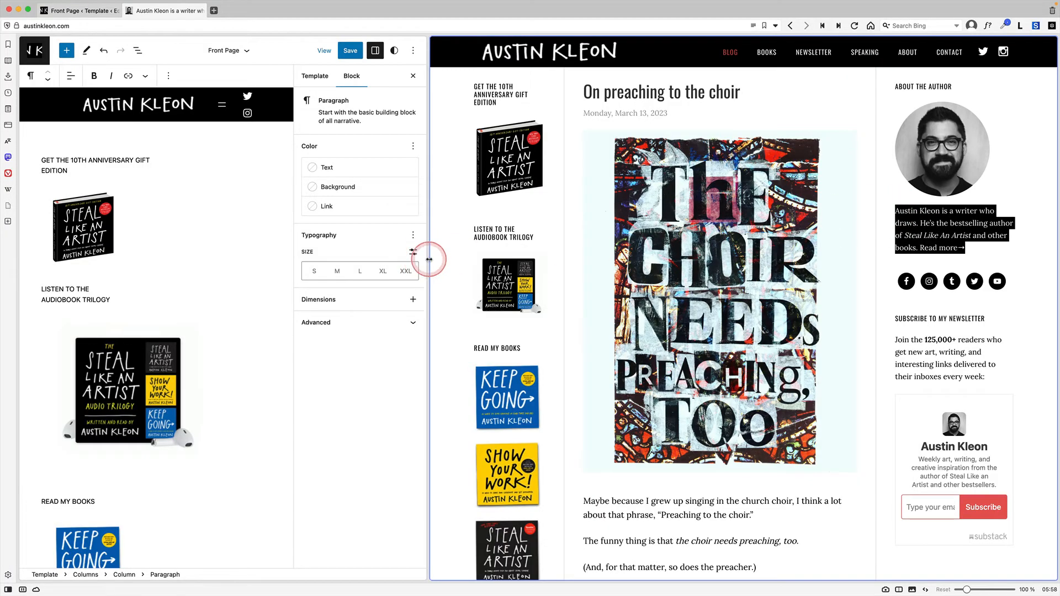
{"action": "left_click_drag", "start_coordinate": [429, 259], "coordinate": [715, 251]}
{"action": "left_click", "coordinate": [530, 240]}
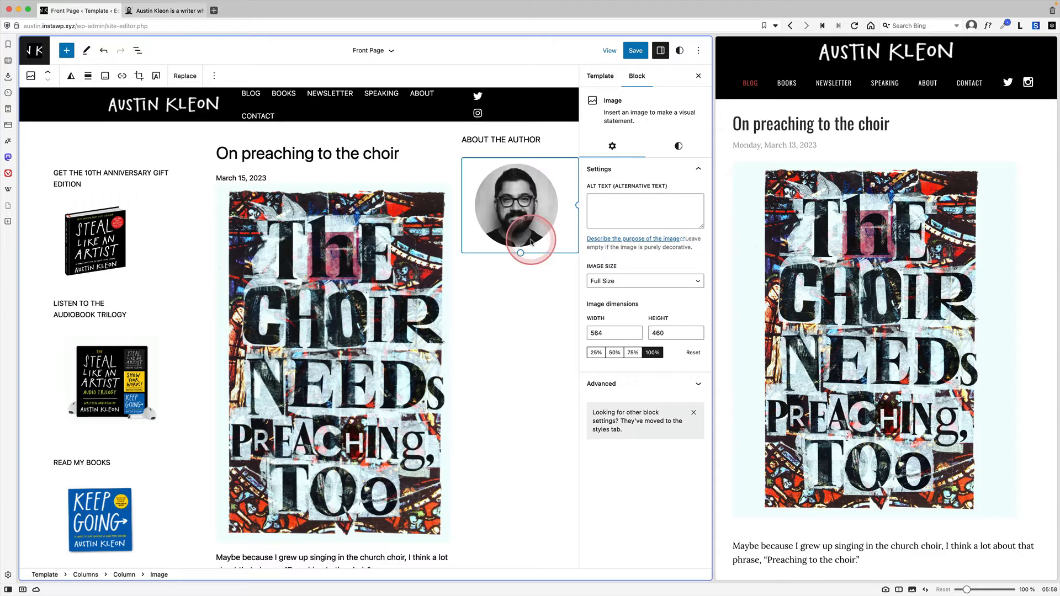
{"action": "key", "text": "Return"}
{"action": "key", "text": "super+v"}
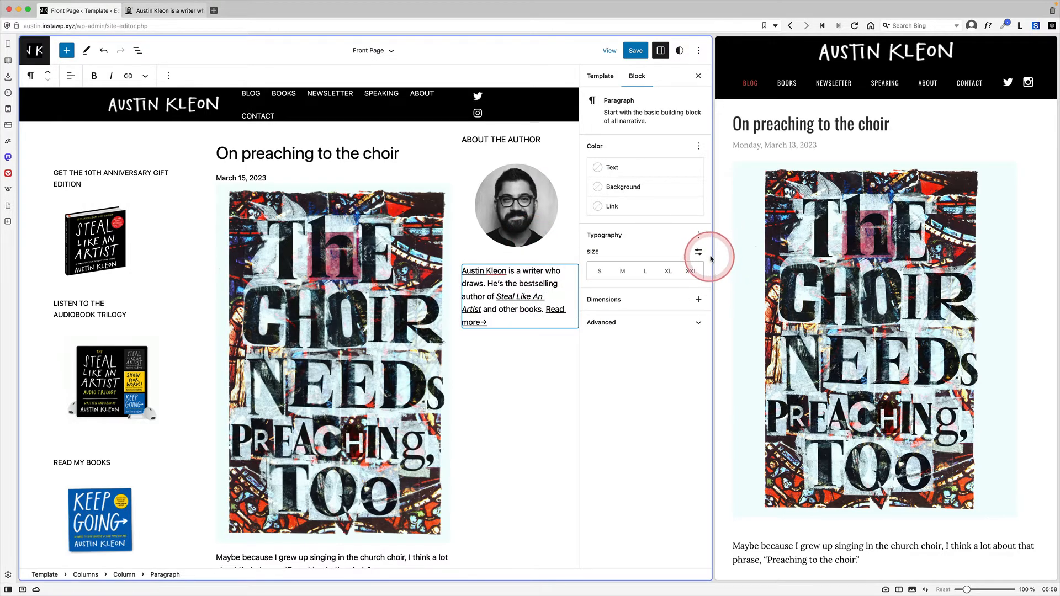
Add a Social Icons block below the biography with Facebook, Instagram, Twitter, Tumblr and YouTube icons.
{"action": "left_click_drag", "start_coordinate": [709, 255], "coordinate": [777, 256]}
{"action": "left_click", "coordinate": [583, 311]}
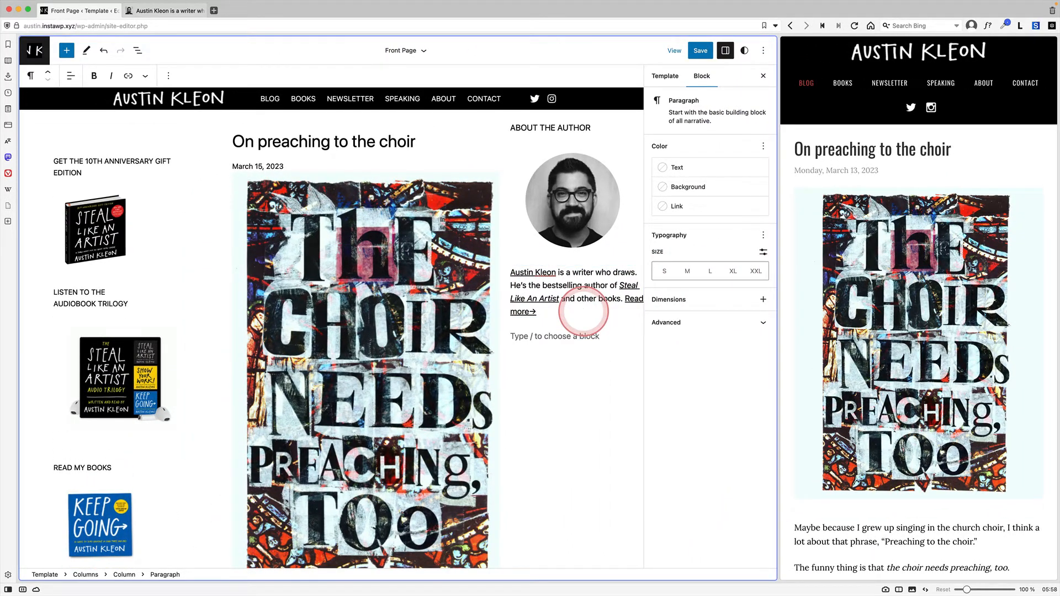
{"action": "type", "text": "/soci"}
{"action": "key", "text": "Return"}
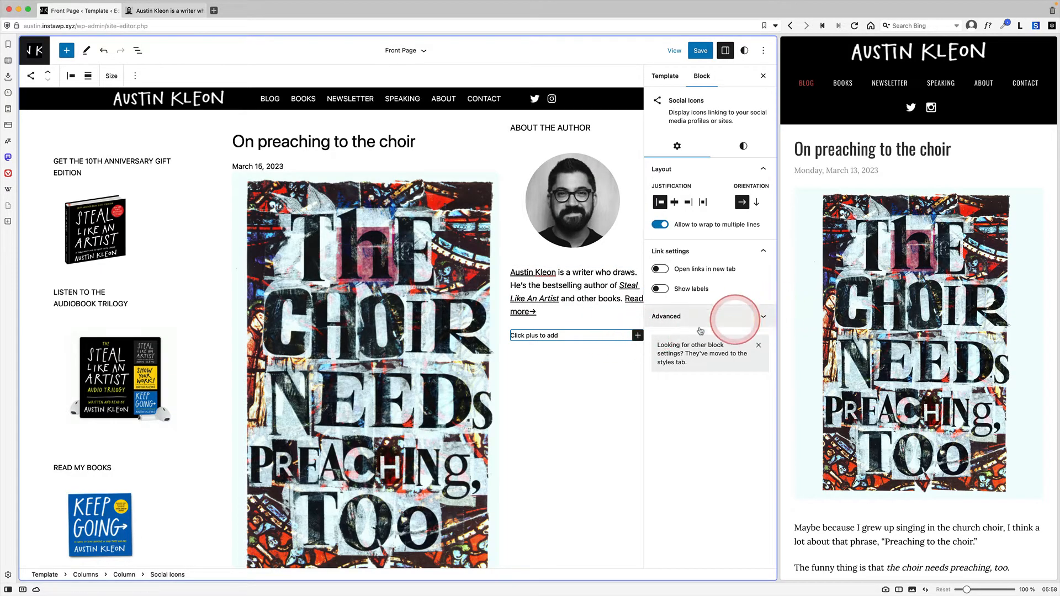
{"action": "mouse_move", "coordinate": [779, 322]}
{"action": "left_mouse_down"}
{"action": "mouse_move", "coordinate": [525, 333]}
{"action": "mouse_move", "coordinate": [761, 332]}
{"action": "left_mouse_up"}
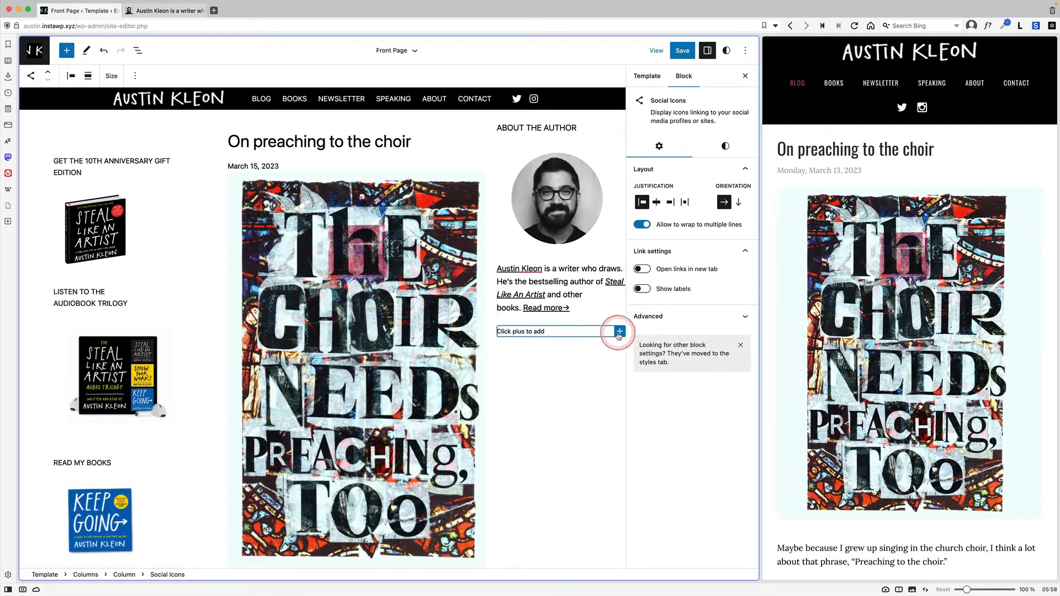
{"action": "left_click", "coordinate": [620, 331]}
{"action": "left_click", "coordinate": [613, 399]}
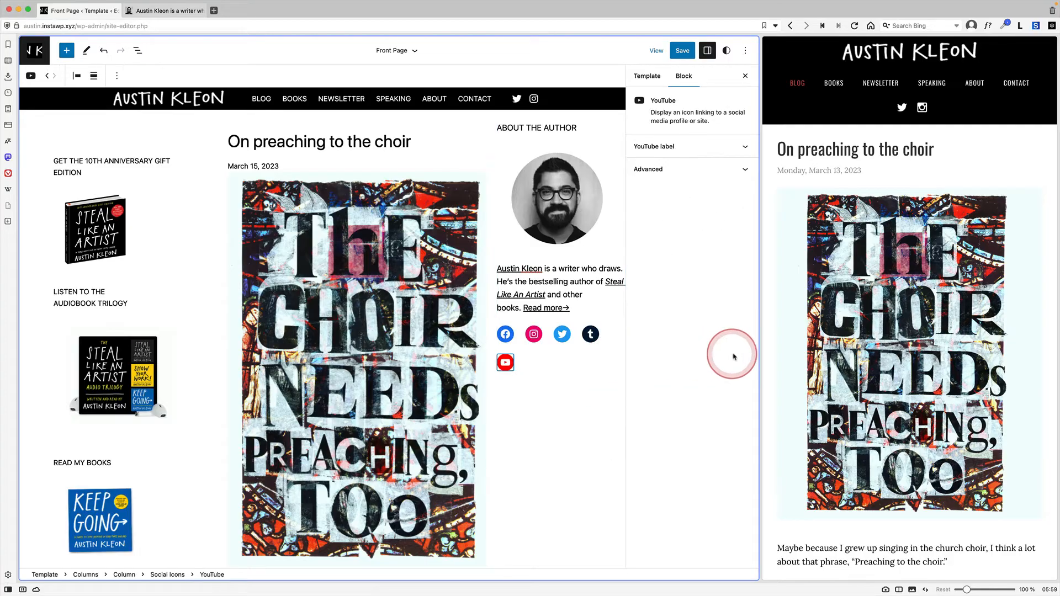
Give the author section's Social Icons block a black icon background and the white Base icon color.
{"action": "left_click_drag", "start_coordinate": [762, 353], "coordinate": [819, 350]}
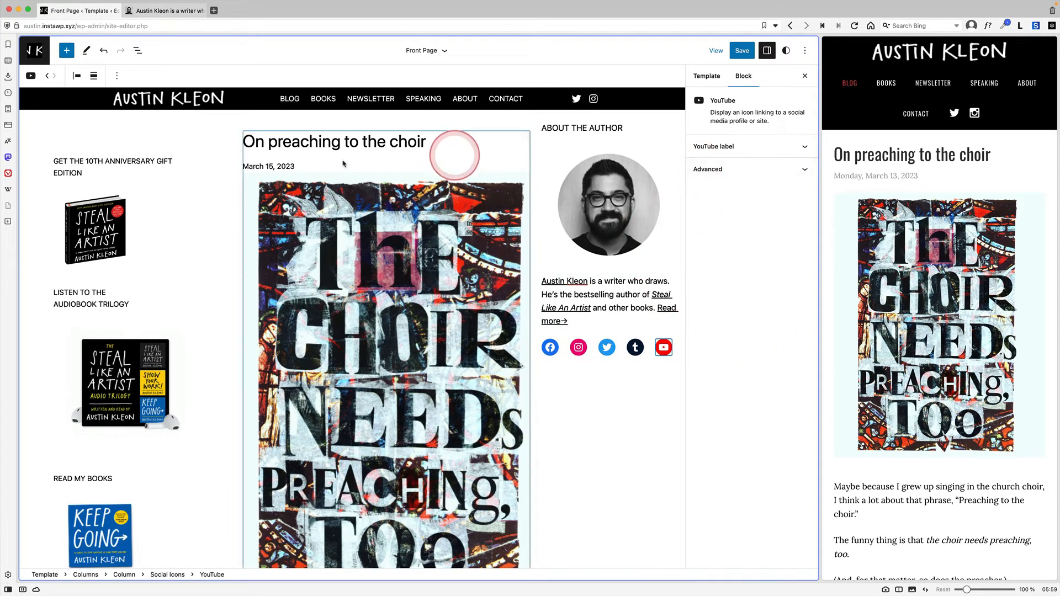
{"action": "left_click", "coordinate": [142, 55]}
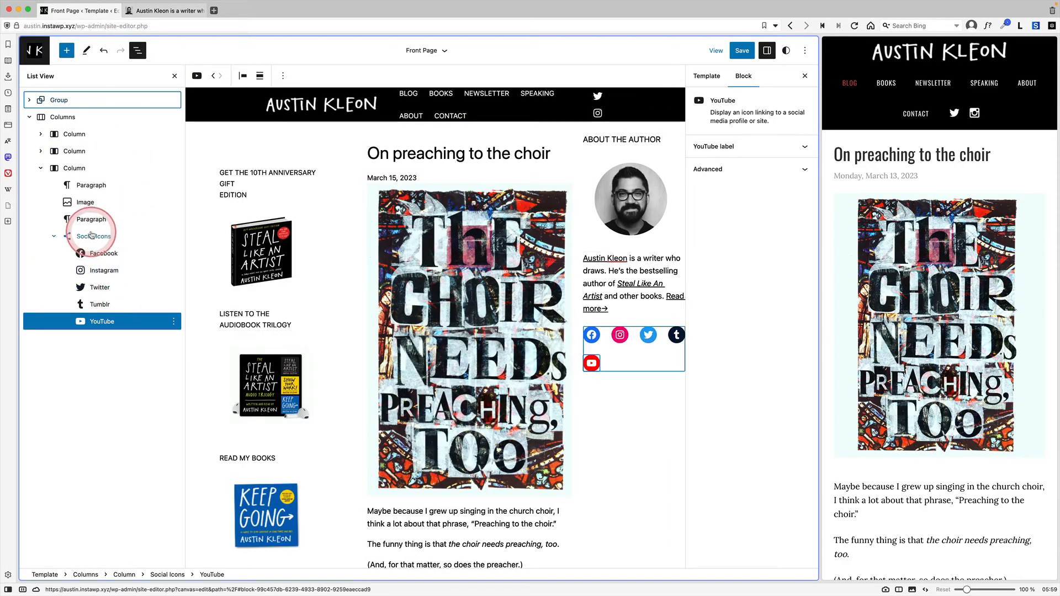
{"action": "left_click", "coordinate": [92, 236]}
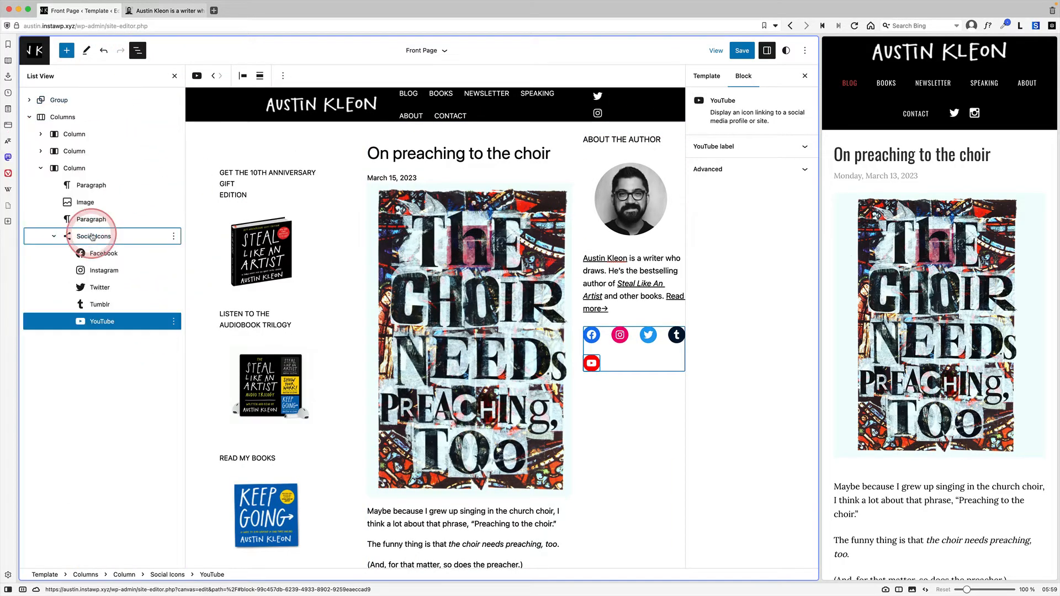
{"action": "left_click", "coordinate": [785, 147]}
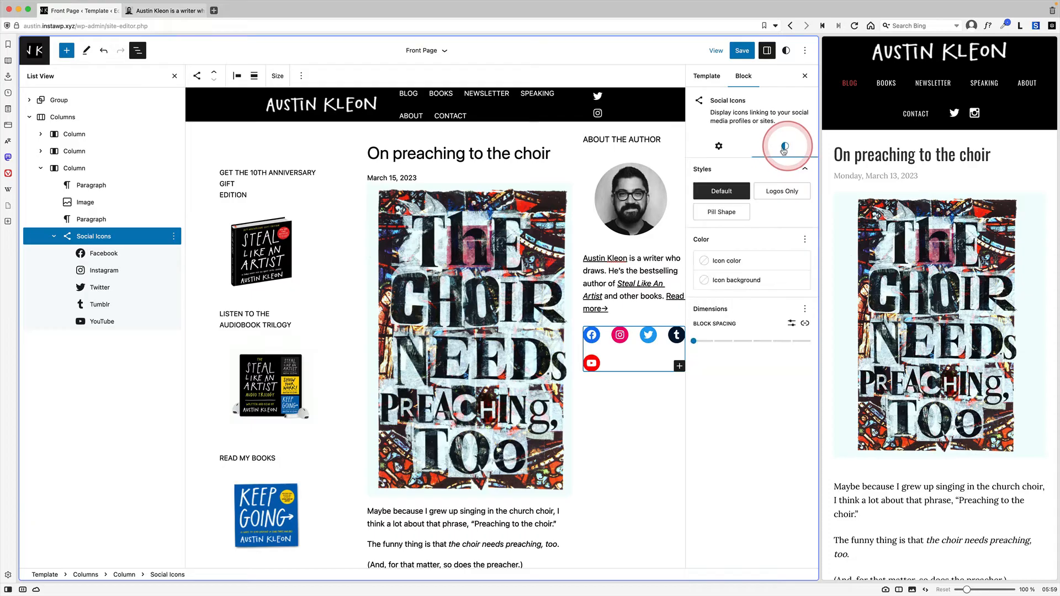
{"action": "left_click", "coordinate": [737, 280]}
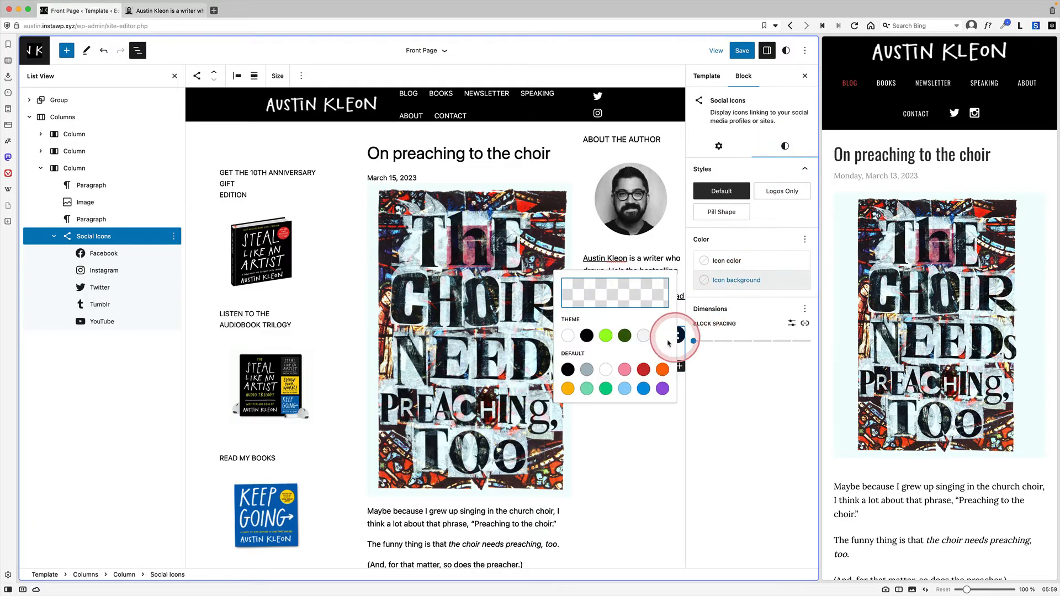
{"action": "left_click", "coordinate": [586, 335]}
{"action": "left_click", "coordinate": [726, 261]}
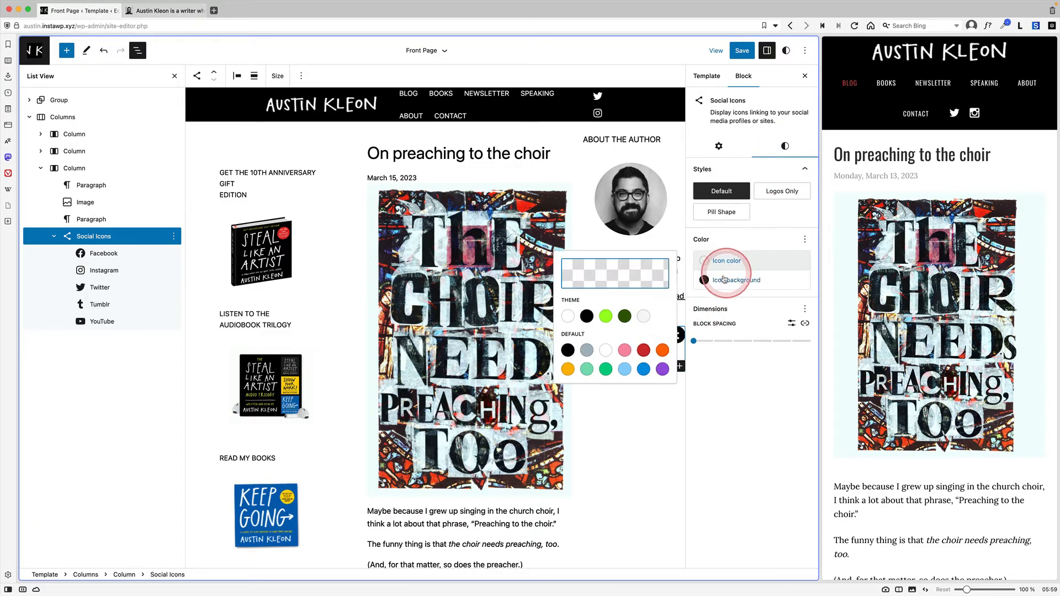
{"action": "left_click", "coordinate": [568, 316]}
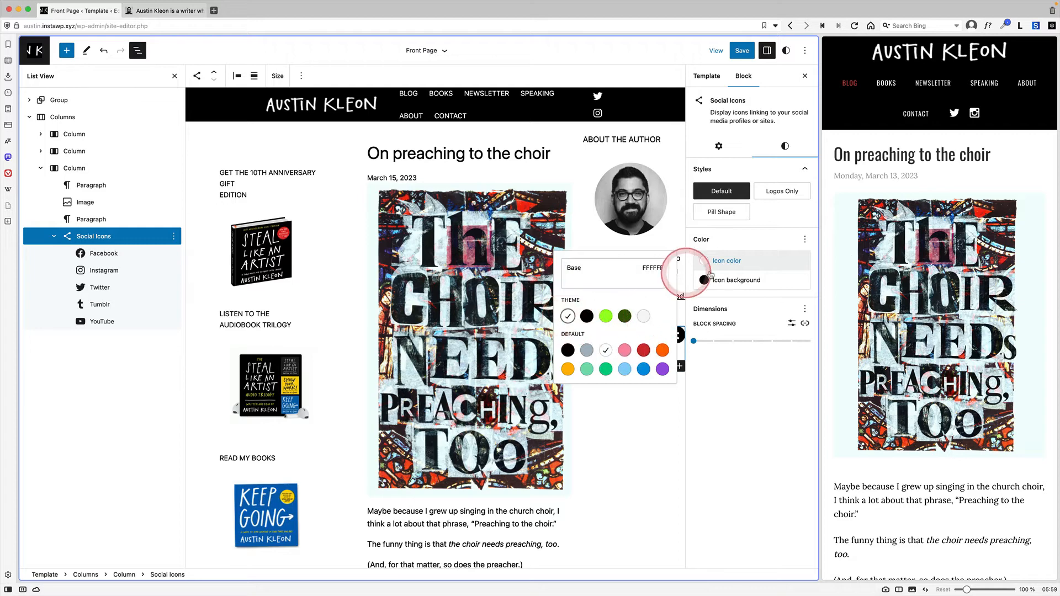
{"action": "left_click", "coordinate": [680, 252]}
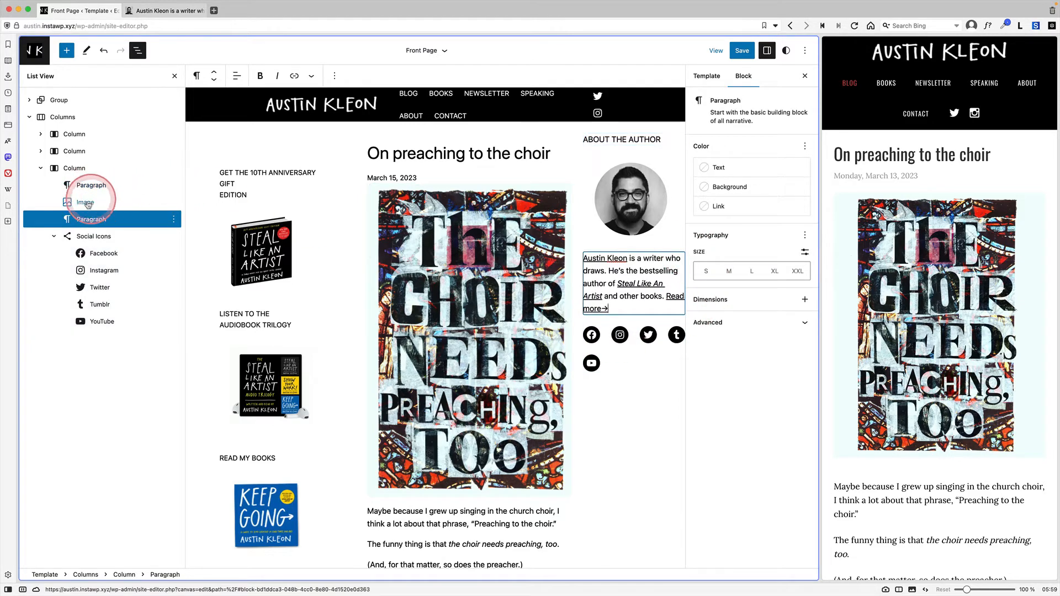
Set the Social Icons block spacing to 10 px and save the Front Page template.
{"action": "left_click", "coordinate": [94, 236]}
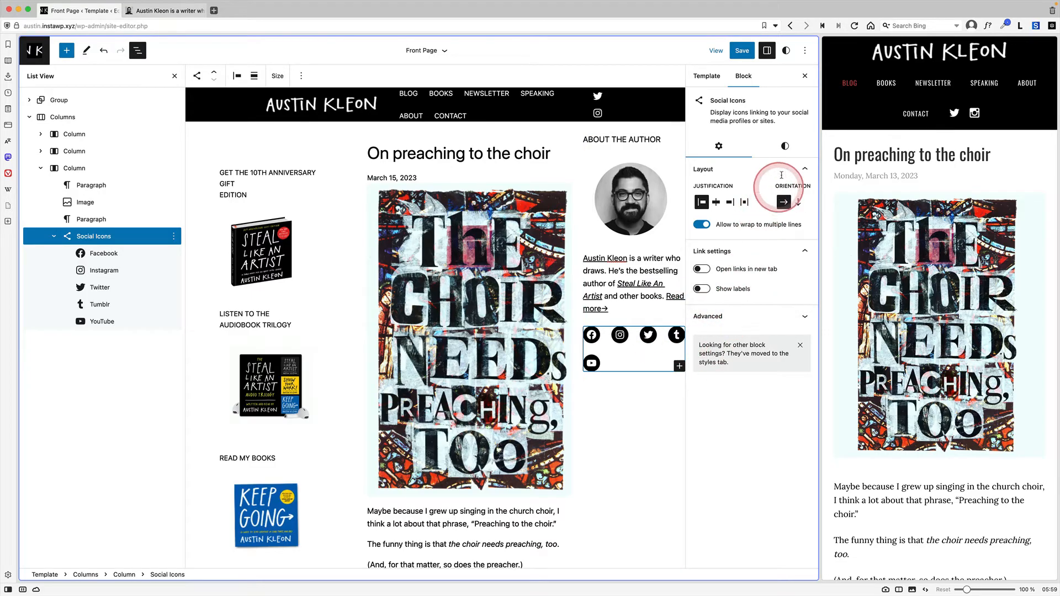
{"action": "left_click", "coordinate": [784, 145]}
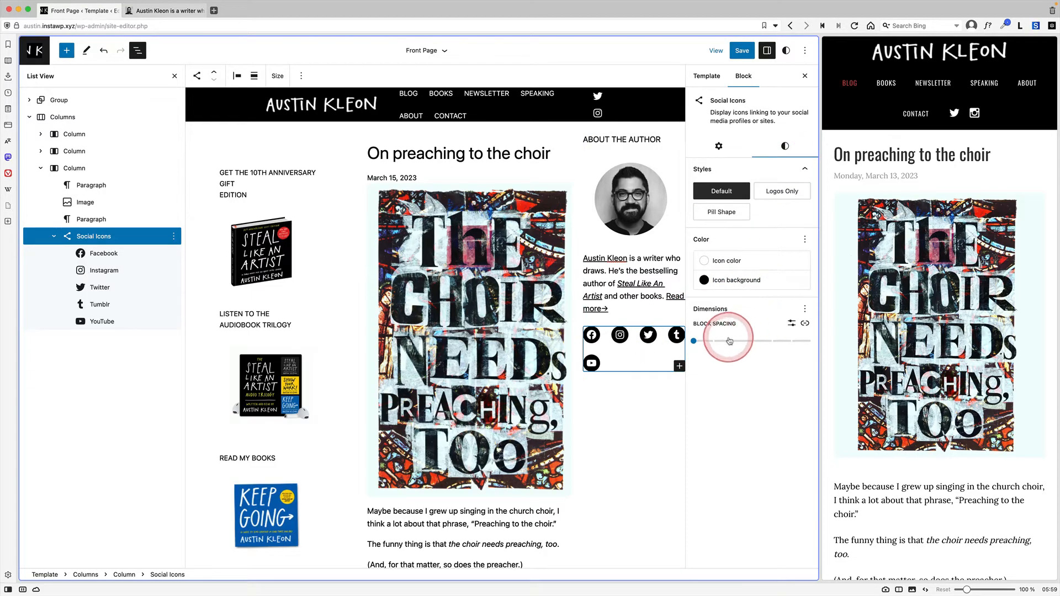
{"action": "left_click", "coordinate": [729, 340]}
{"action": "left_click_drag", "start_coordinate": [743, 345], "coordinate": [693, 341]}
{"action": "left_click", "coordinate": [791, 328]}
{"action": "left_click", "coordinate": [716, 341]}
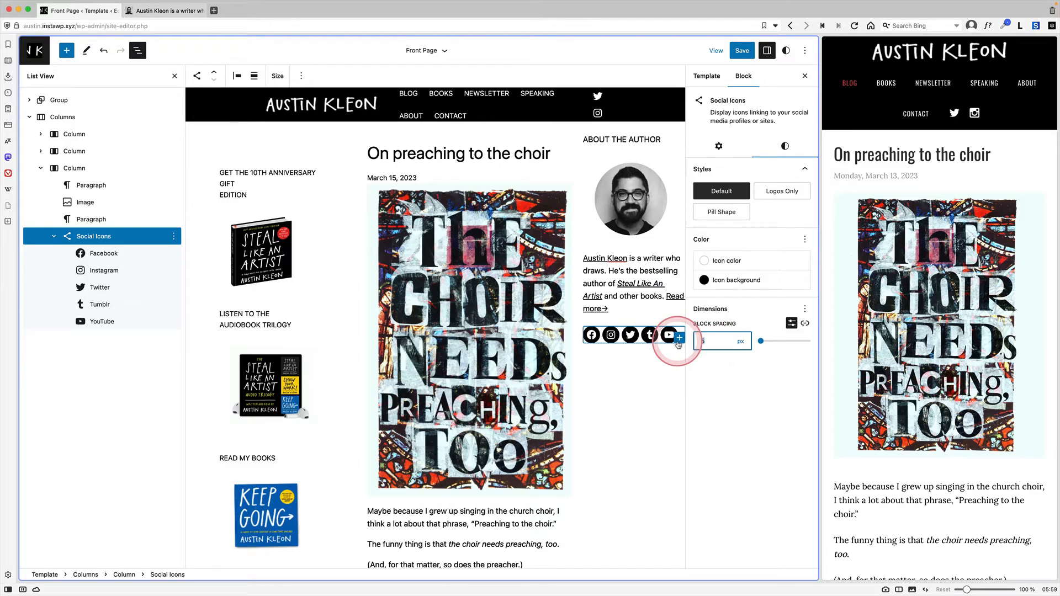
{"action": "type", "text": "10"}
{"action": "left_click", "coordinate": [741, 51]}
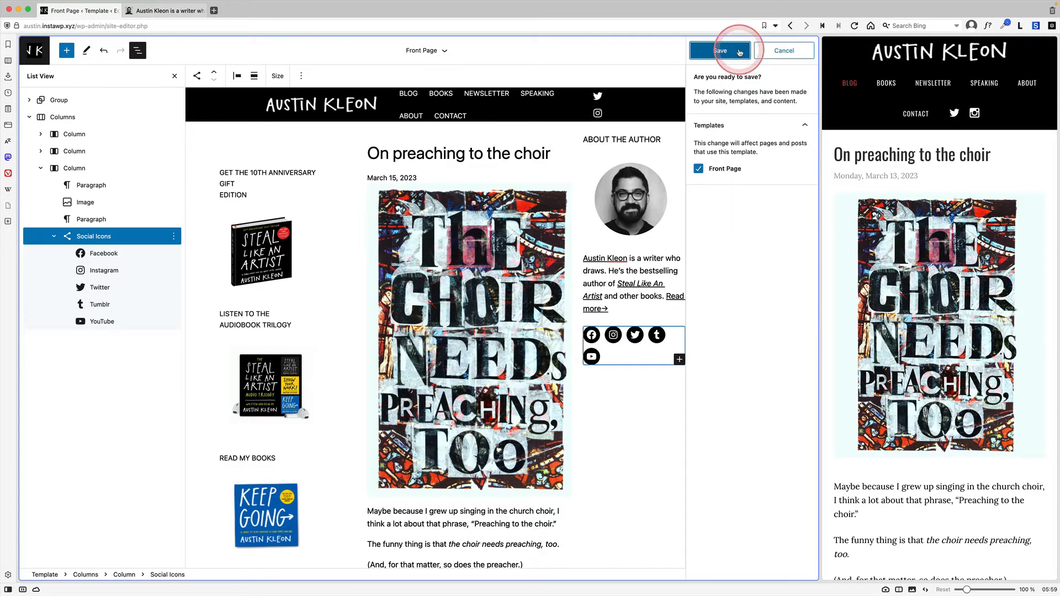
{"action": "left_click", "coordinate": [734, 55]}
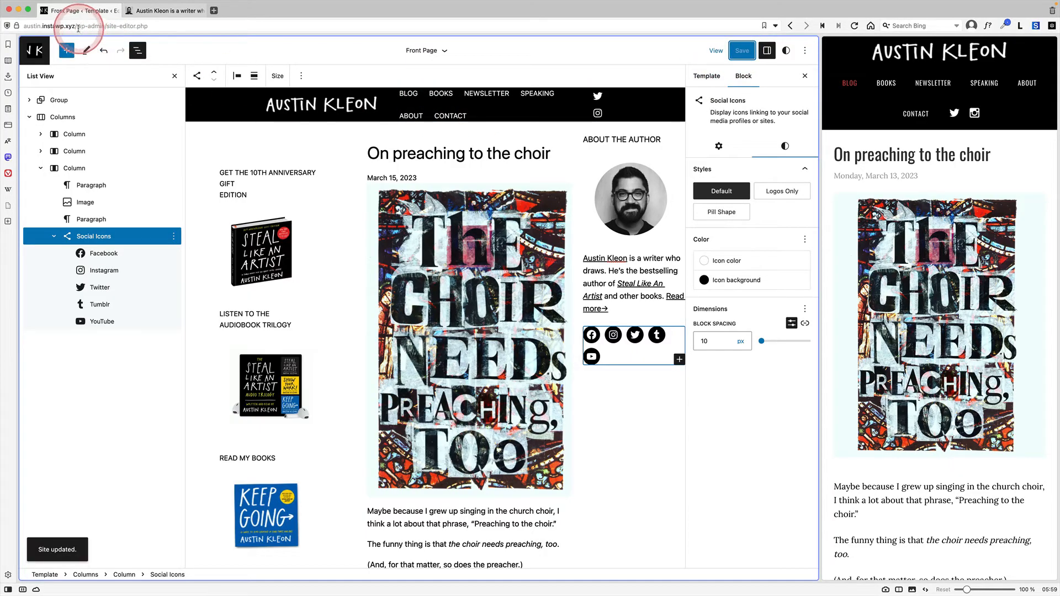
Open the live site's home page and look over the sidebar columns, author section and posts beside the reference site.
{"action": "left_click_drag", "start_coordinate": [80, 26], "coordinate": [123, 26]}
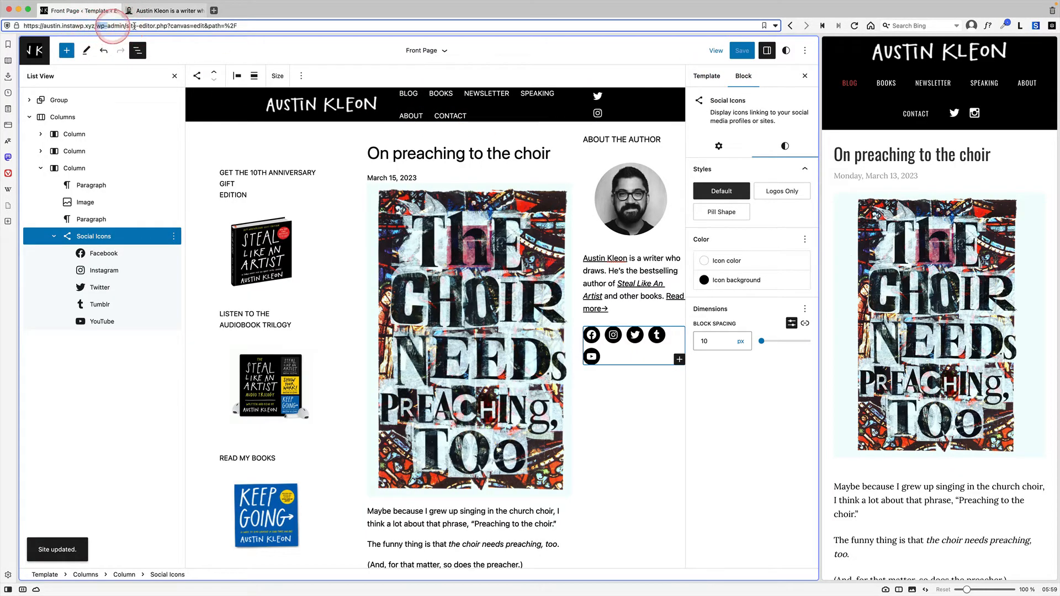
{"action": "left_click", "coordinate": [111, 26]}
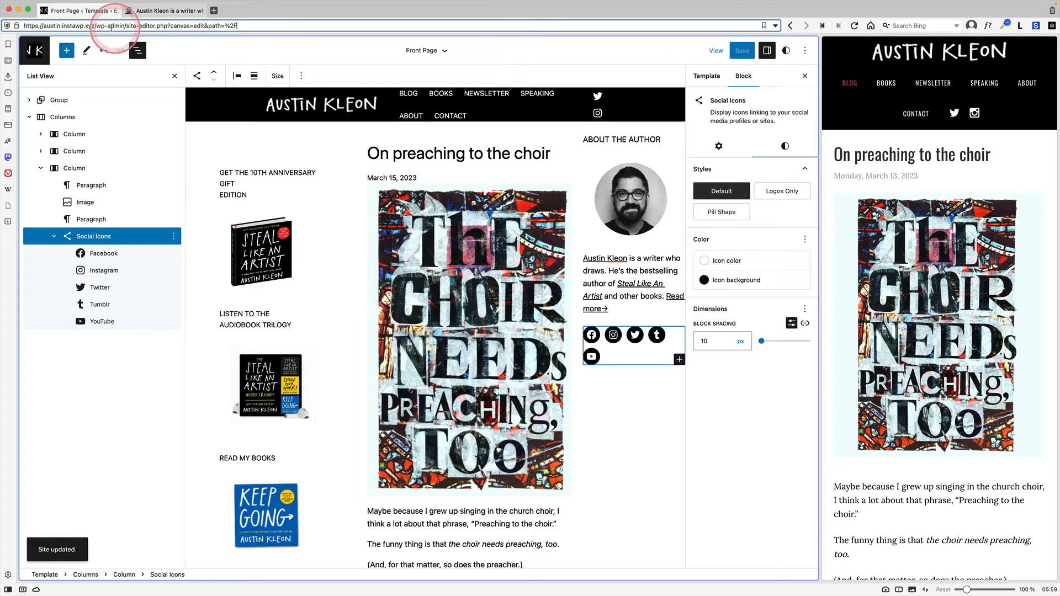
{"action": "key", "text": "Delete"}
{"action": "key", "text": "Return"}
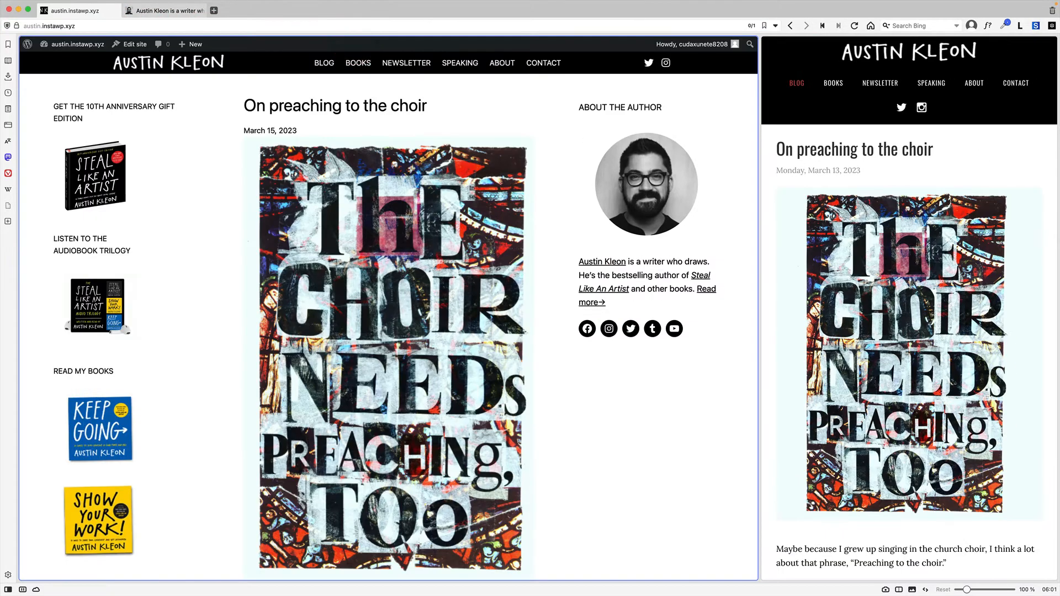
{"action": "left_click_drag", "start_coordinate": [758, 188], "coordinate": [630, 235]}
{"action": "scroll", "coordinate": [402, 299], "scroll_direction": "down", "scroll_amount": 3}
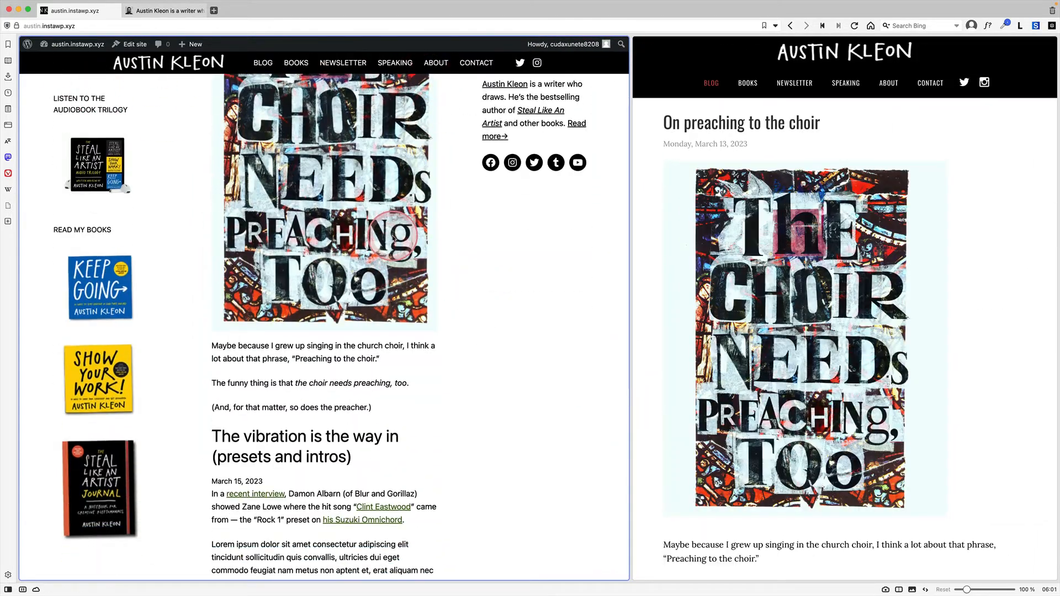
{"action": "scroll", "coordinate": [393, 239], "scroll_direction": "down", "scroll_amount": 3}
{"action": "scroll", "coordinate": [394, 239], "scroll_direction": "down", "scroll_amount": 6}
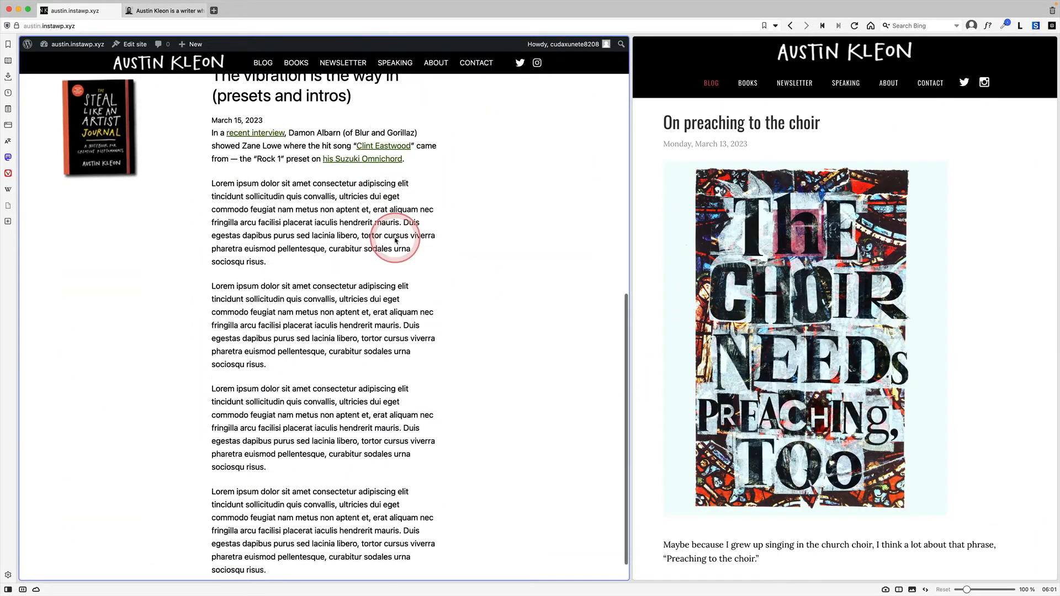
{"action": "scroll", "coordinate": [395, 238], "scroll_direction": "up", "scroll_amount": 5}
{"action": "scroll", "coordinate": [395, 238], "scroll_direction": "up", "scroll_amount": 6}
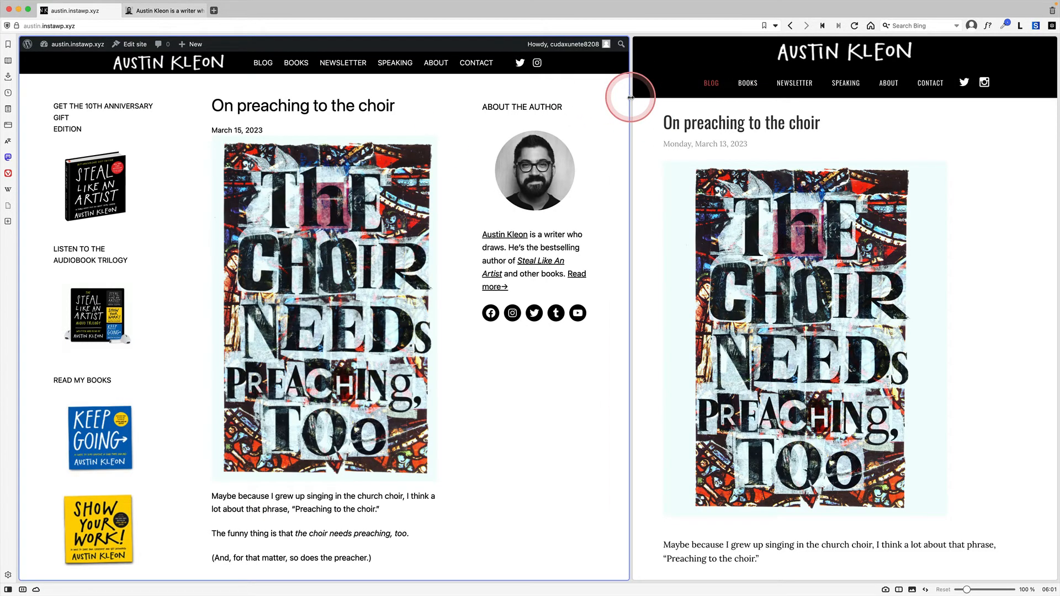
Widen the reference site's pane and inspect its post title font with WhatFont.
{"action": "left_click_drag", "start_coordinate": [630, 97], "coordinate": [463, 94]}
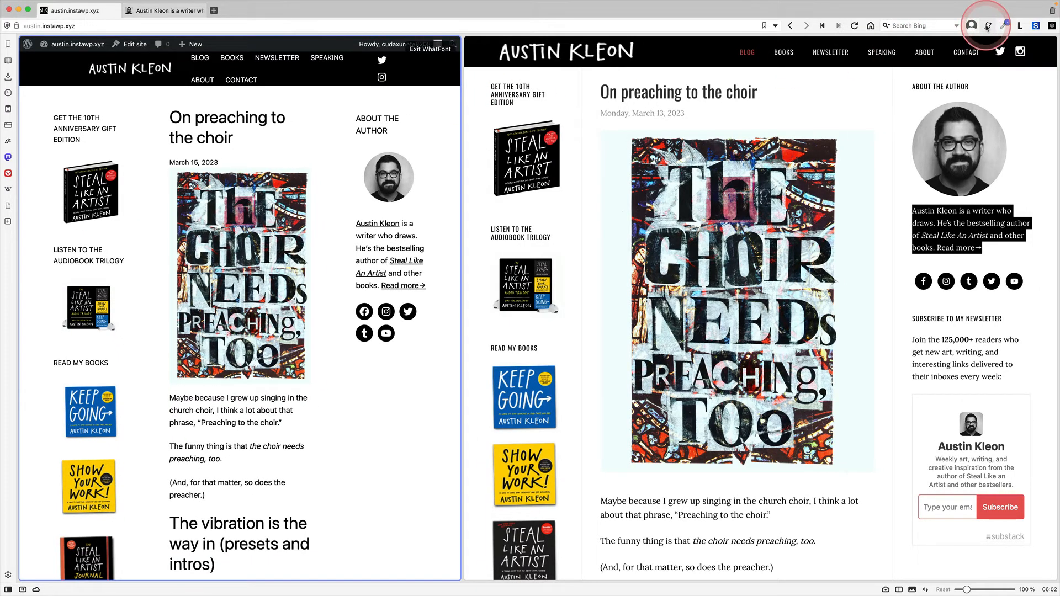
{"action": "left_click", "coordinate": [875, 90]}
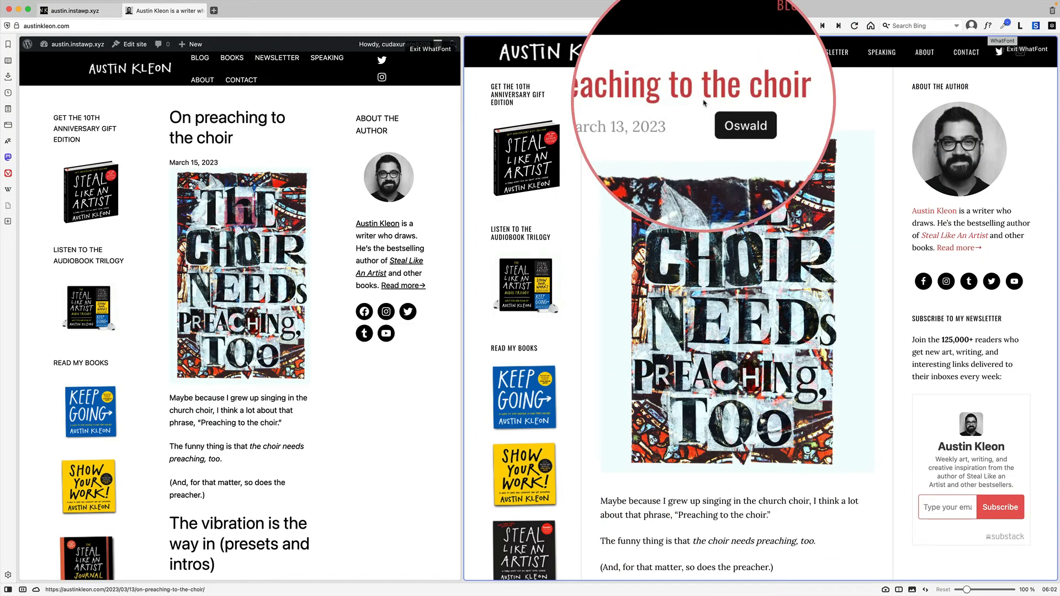
Go back to the WordPress admin and install and activate the Create Block Theme plugin.
{"action": "left_click", "coordinate": [60, 44]}
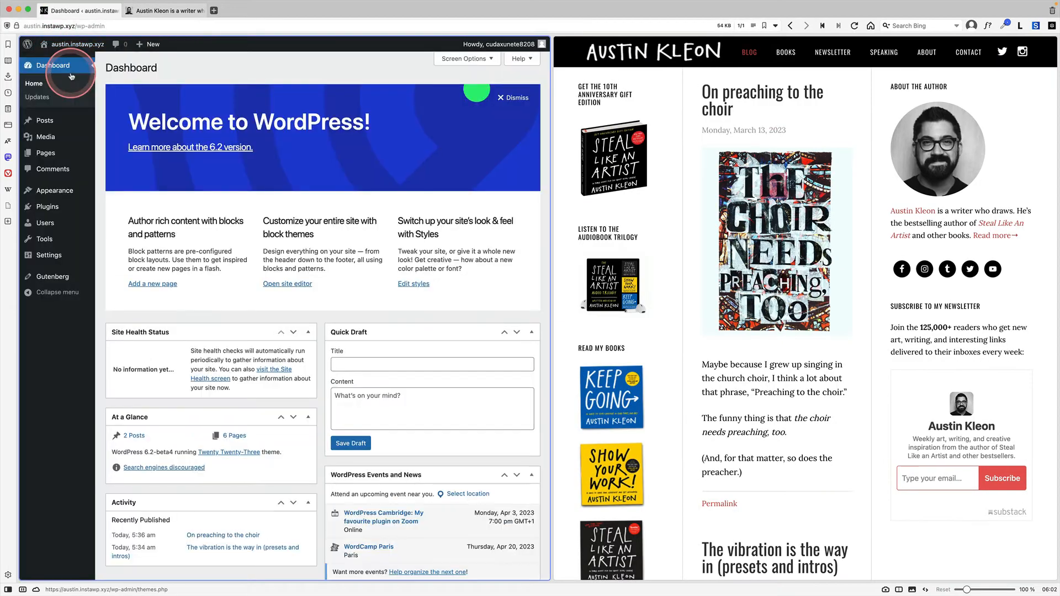
{"action": "mouse_move", "coordinate": [75, 194]}
{"action": "left_click", "coordinate": [112, 206]}
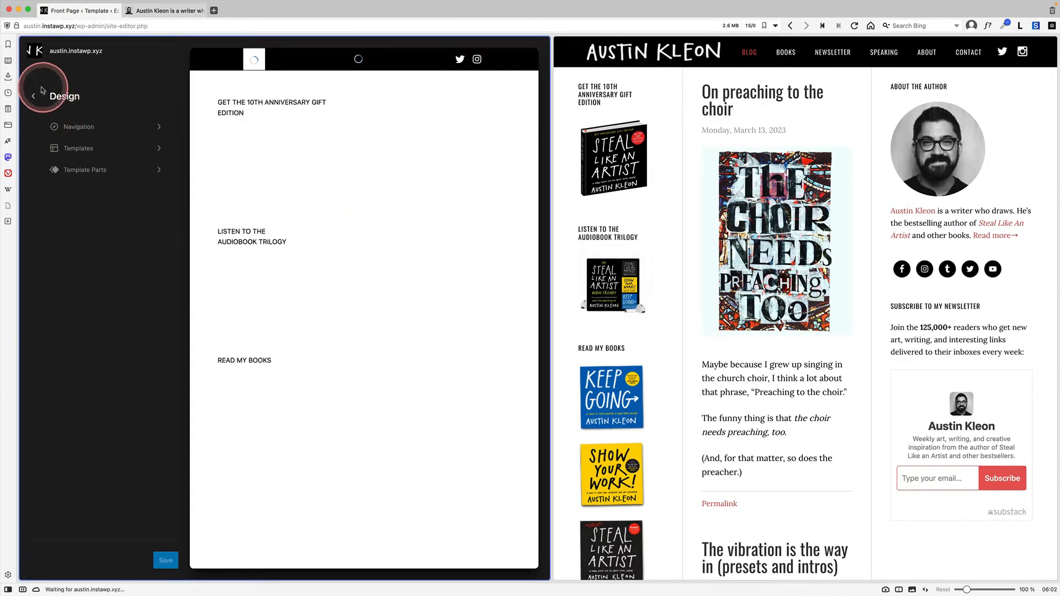
{"action": "left_click", "coordinate": [35, 62]}
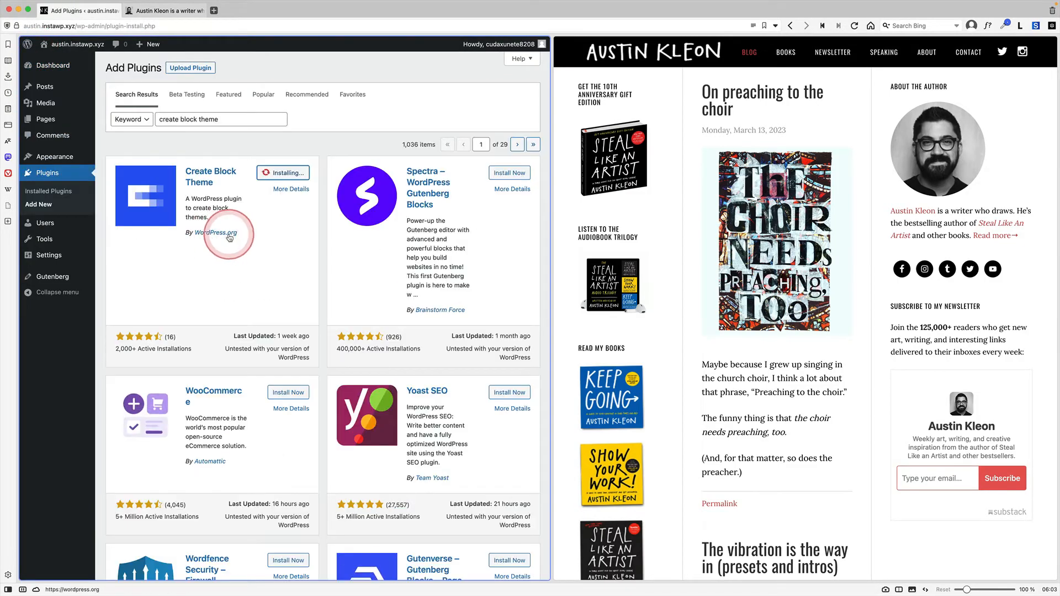
Add the Google font Oswald with all its variants to the Twenty Twenty-Three theme through Manage Theme Fonts.
{"action": "mouse_move", "coordinate": [40, 161]}
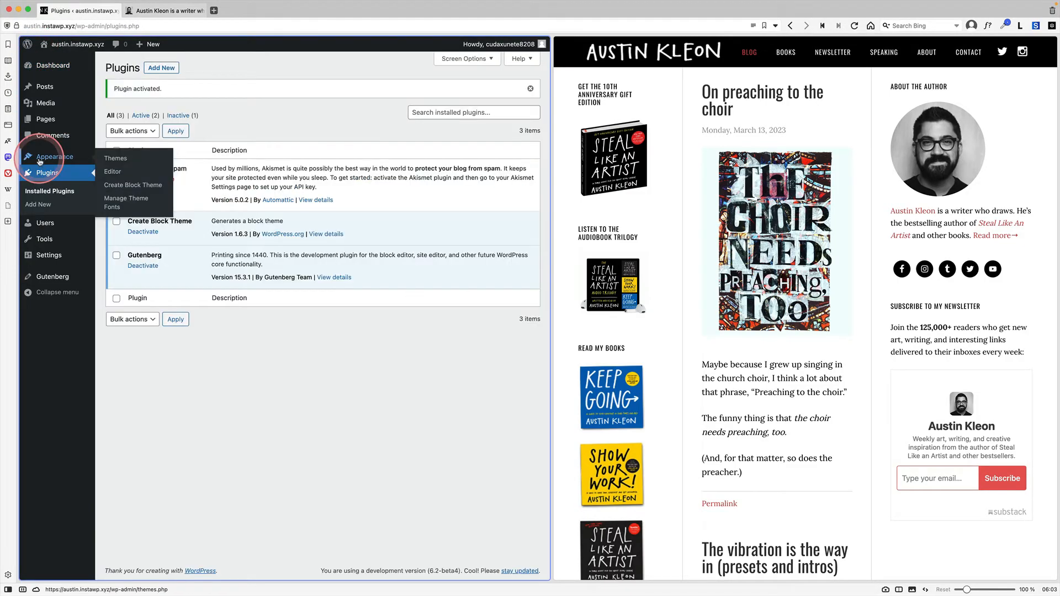
{"action": "left_click", "coordinate": [117, 200]}
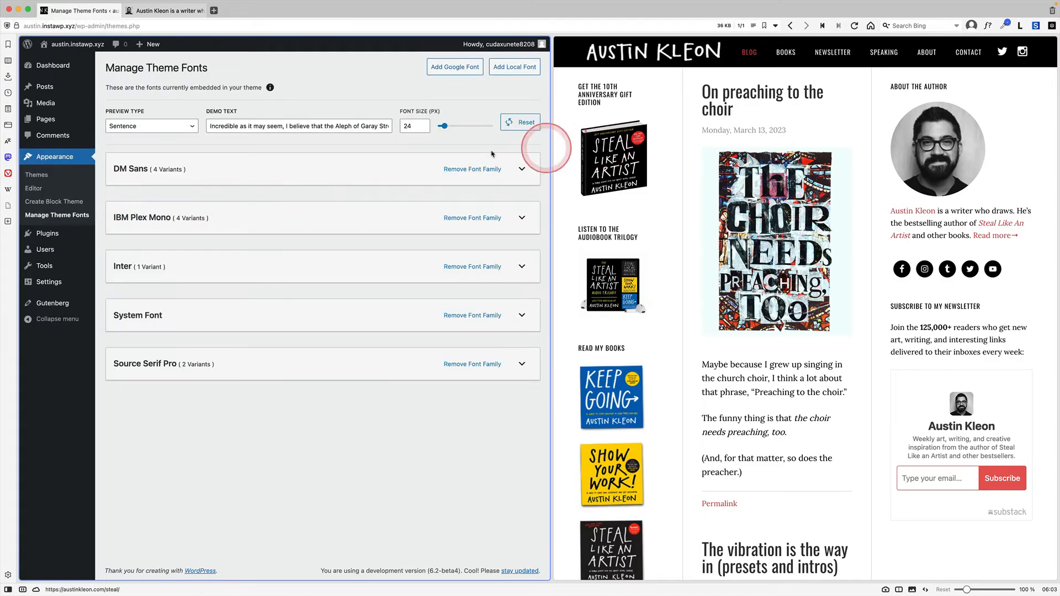
{"action": "left_click", "coordinate": [455, 68]}
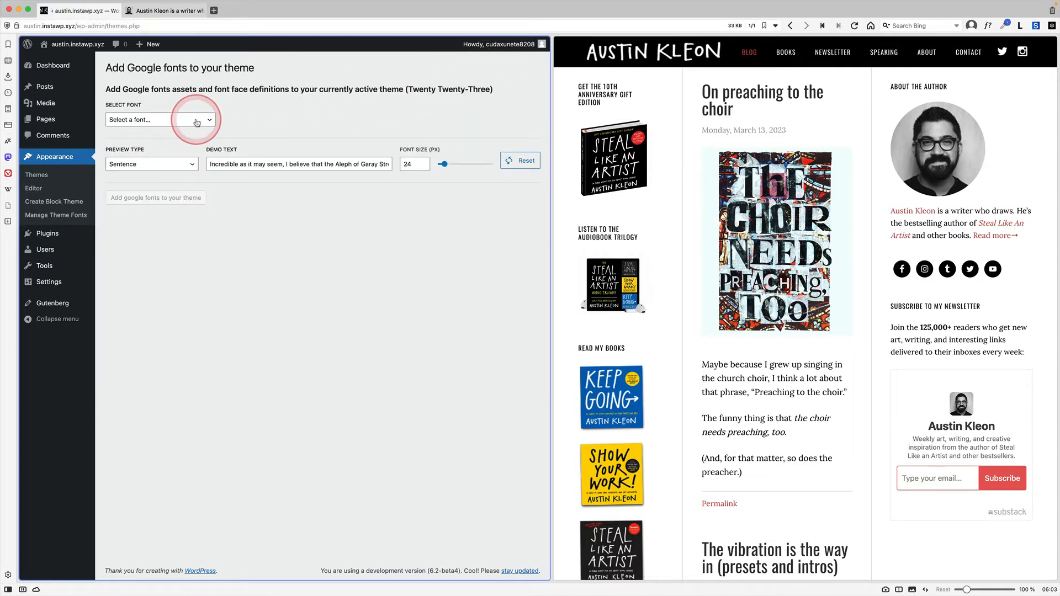
{"action": "left_click", "coordinate": [197, 121]}
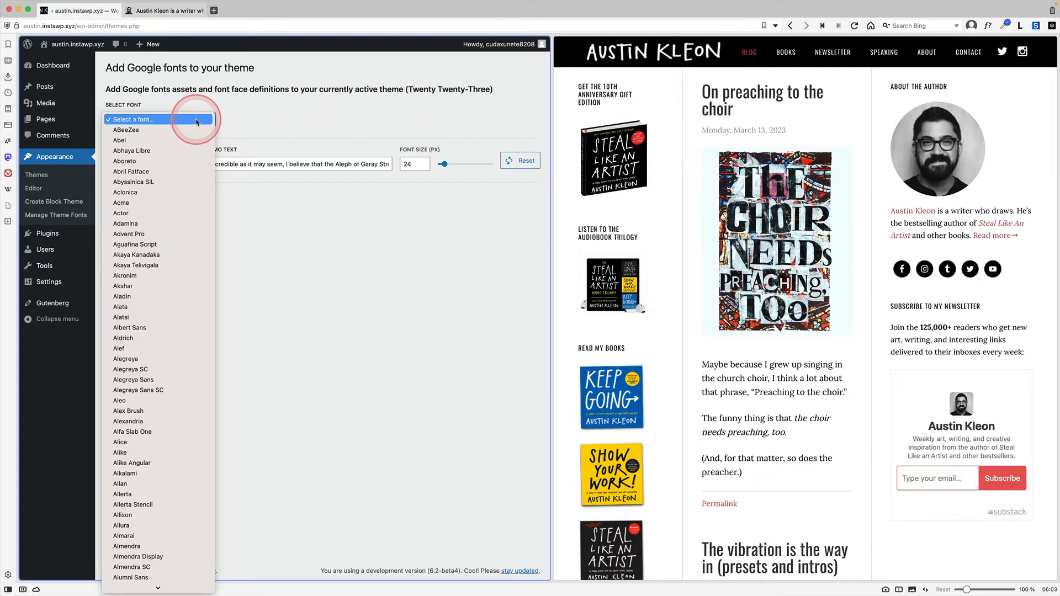
{"action": "type", "text": "os"}
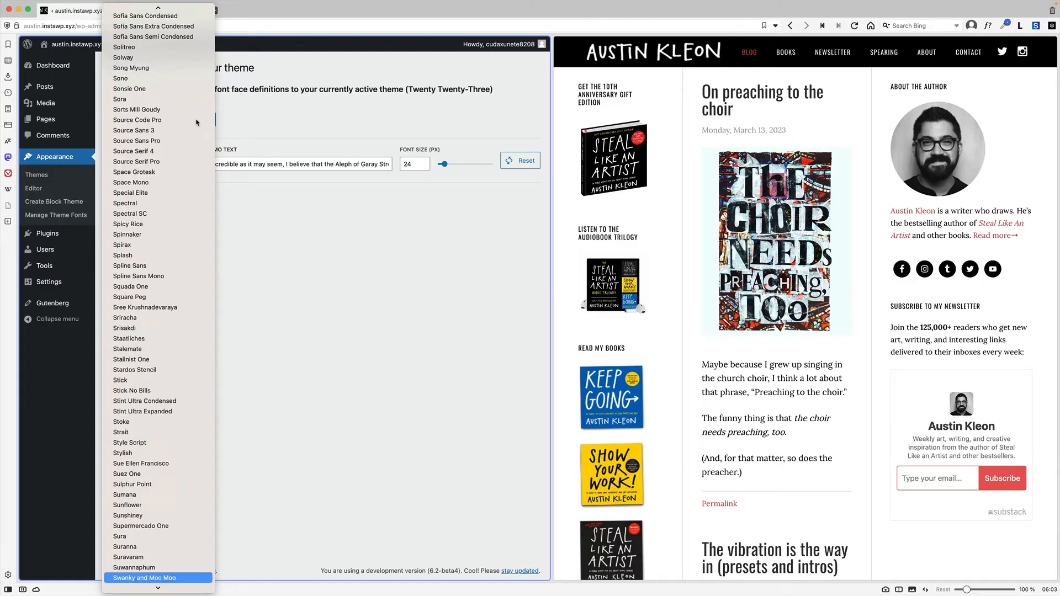
{"action": "key", "text": "Return"}
{"action": "left_click", "coordinate": [124, 216]}
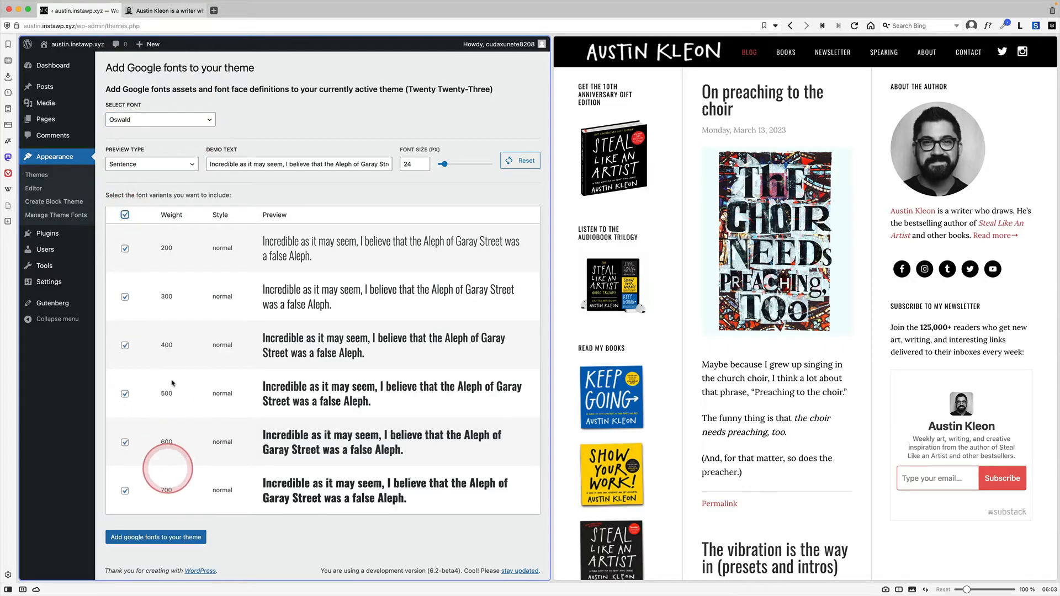
{"action": "left_click", "coordinate": [155, 538]}
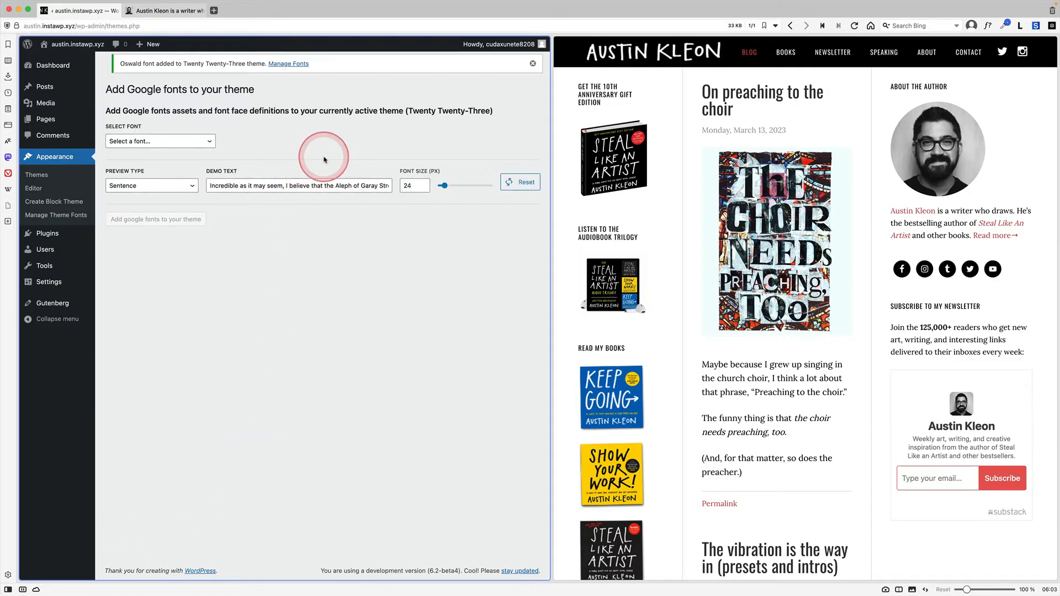
Add the Google font Lora with all its normal and italic variants to the theme.
{"action": "left_click", "coordinate": [533, 65]}
{"action": "left_click", "coordinate": [188, 120]}
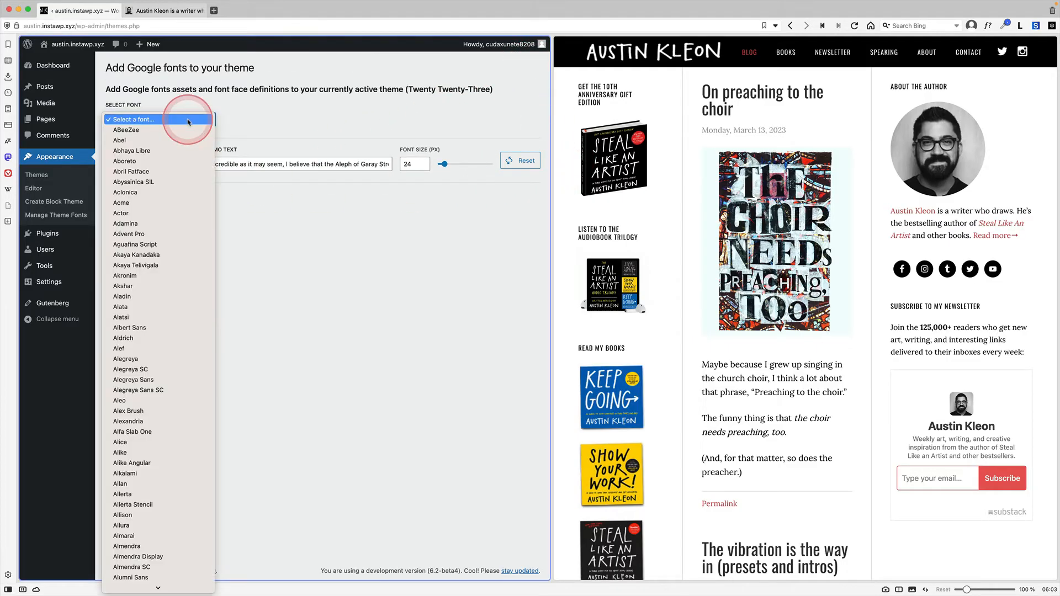
{"action": "type", "text": "lora"}
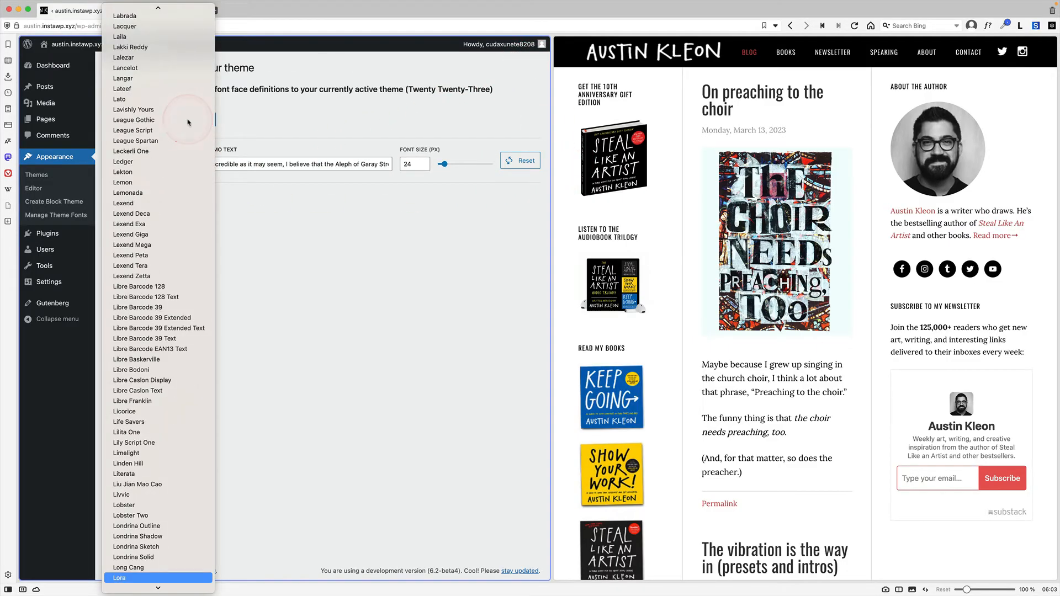
{"action": "key", "text": "Return"}
{"action": "left_click", "coordinate": [123, 221]}
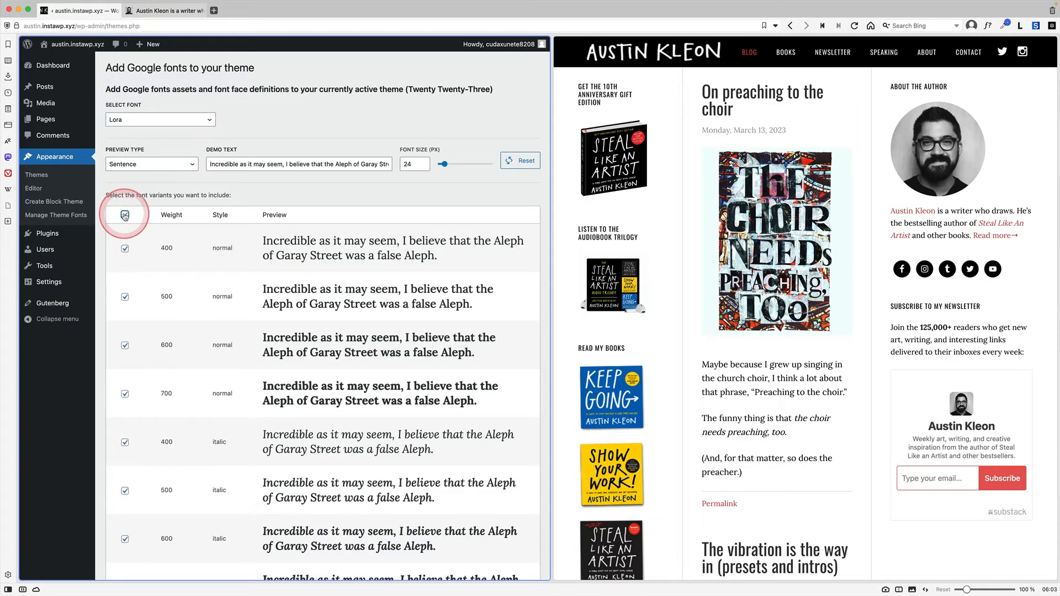
{"action": "scroll", "coordinate": [213, 343], "scroll_direction": "down", "scroll_amount": 3}
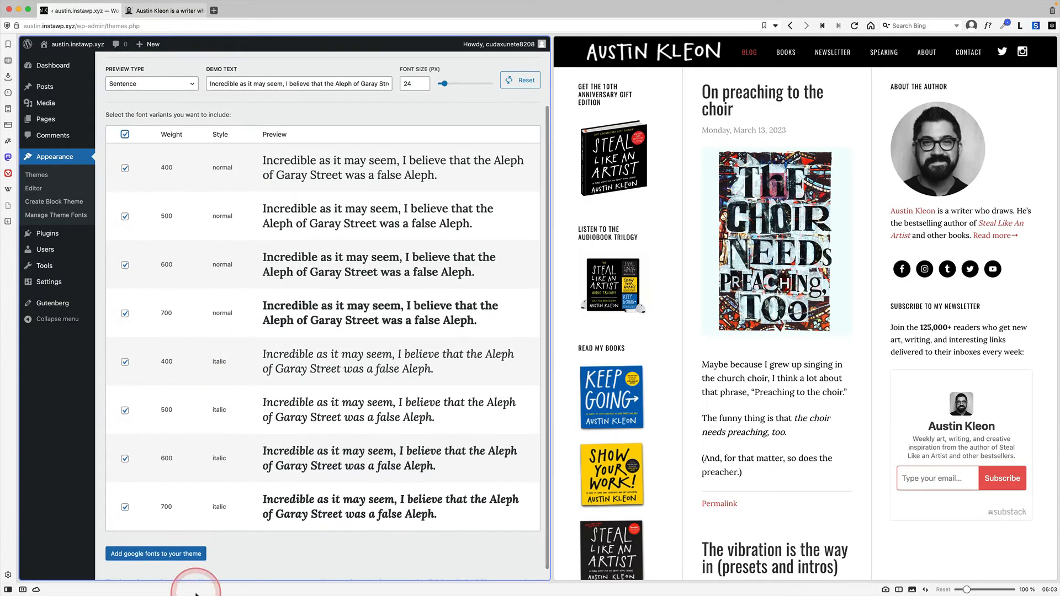
{"action": "left_click", "coordinate": [182, 556]}
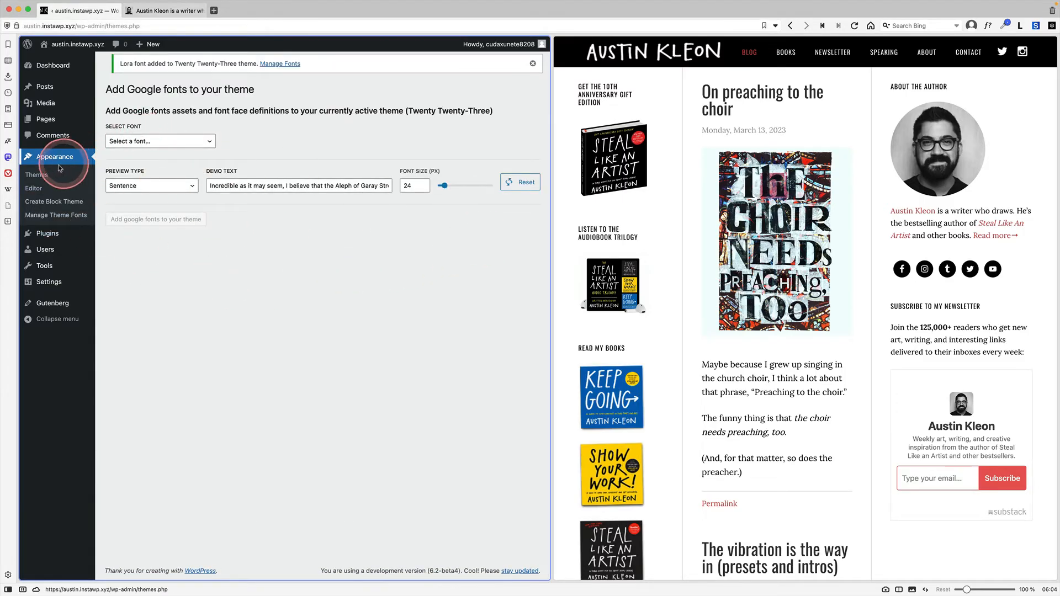
Open the Front Page in the site editor and set the global Text typography font to Lora.
{"action": "left_click", "coordinate": [40, 188]}
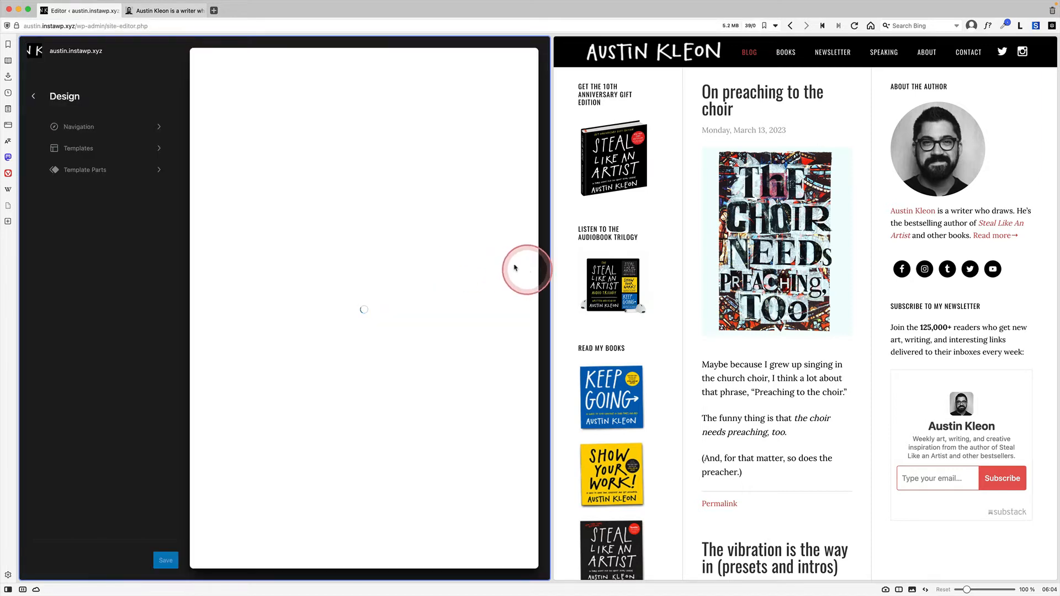
{"action": "left_click", "coordinate": [447, 241]}
{"action": "left_click", "coordinate": [528, 55]}
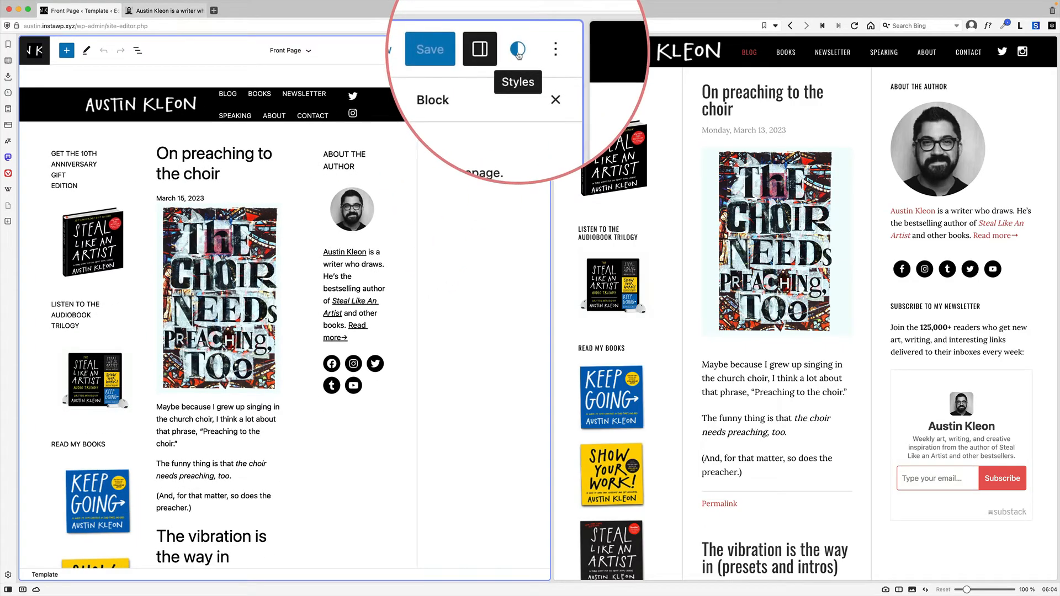
{"action": "left_click", "coordinate": [517, 51]}
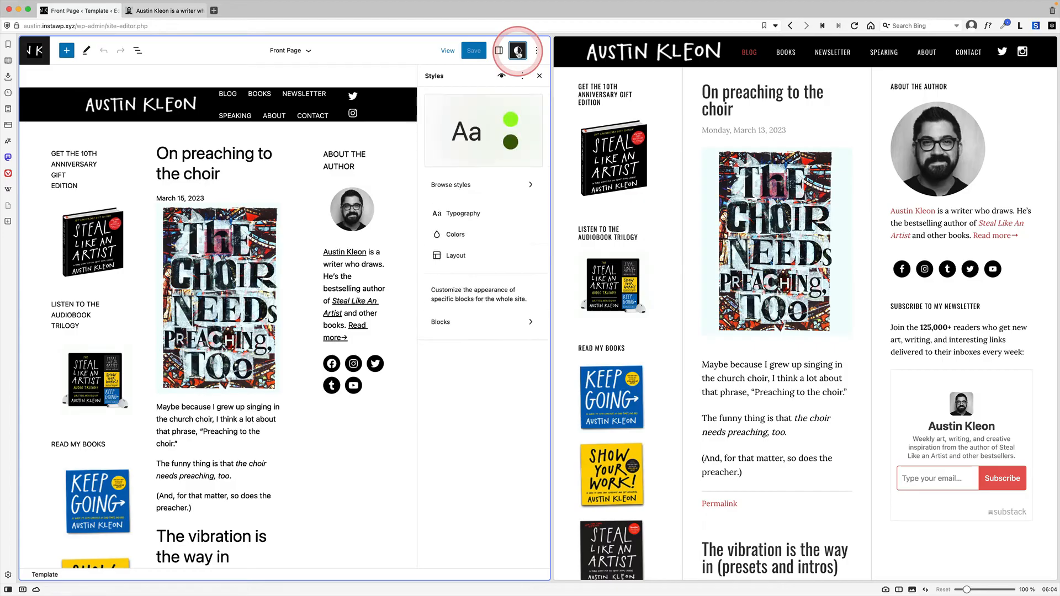
{"action": "left_click", "coordinate": [461, 213]}
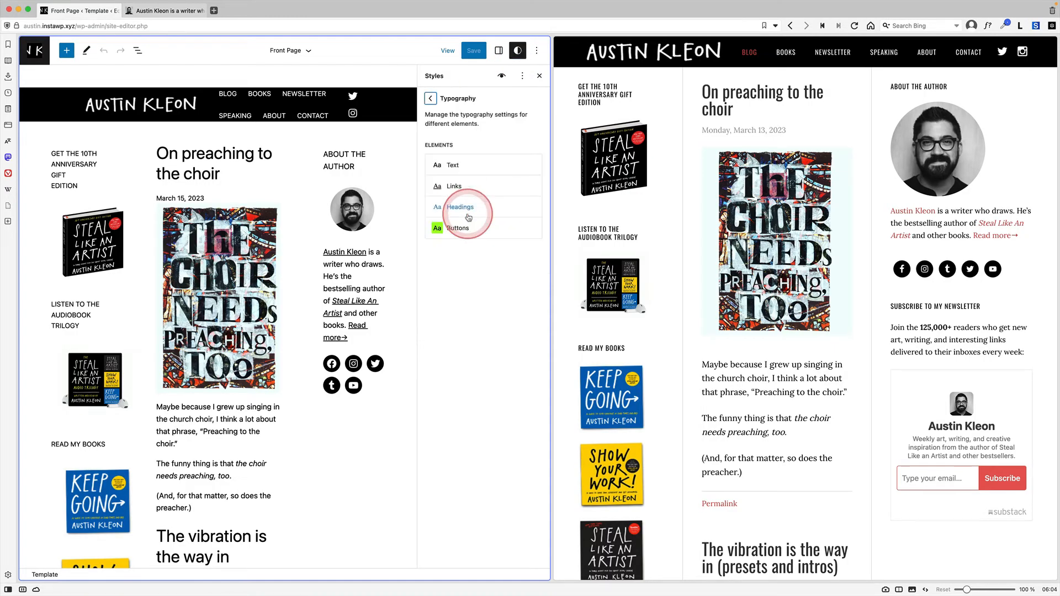
{"action": "left_click", "coordinate": [486, 171]}
{"action": "left_click", "coordinate": [472, 231]}
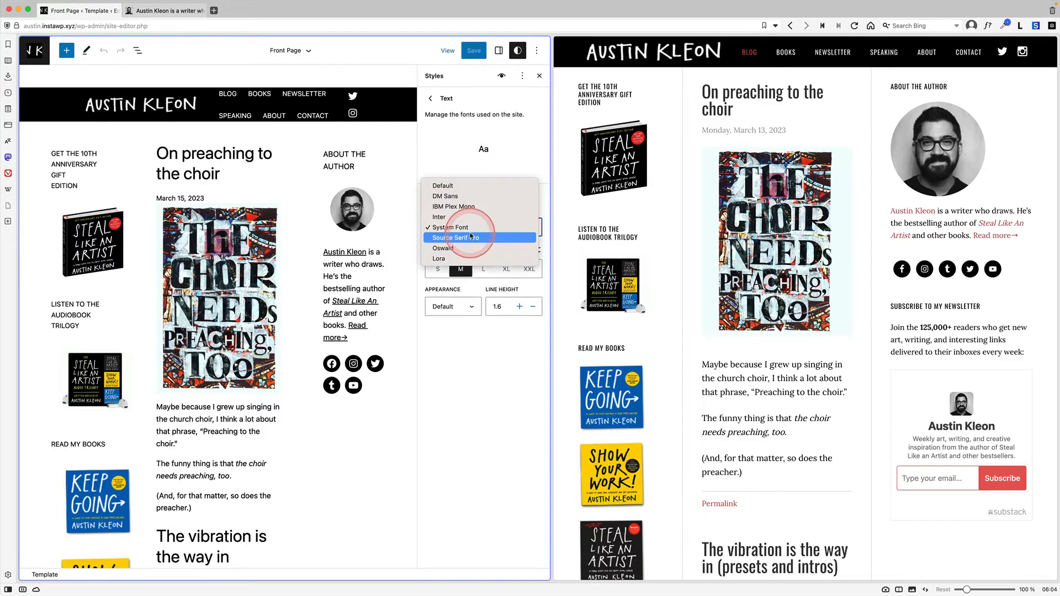
{"action": "left_click", "coordinate": [454, 259]}
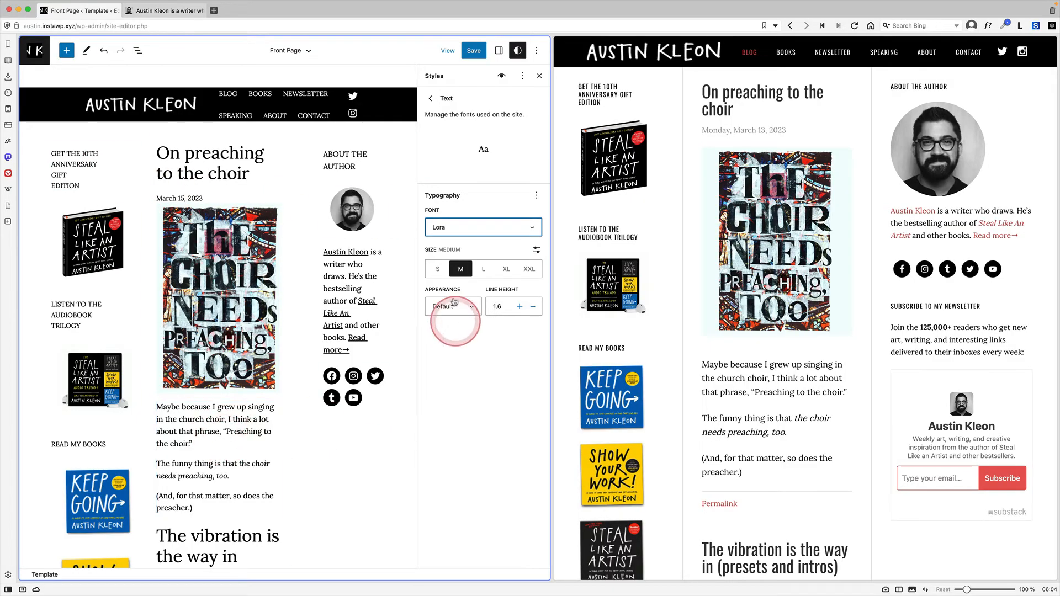
Set the global font for all headings to Oswald and save the site styles.
{"action": "left_click", "coordinate": [430, 98]}
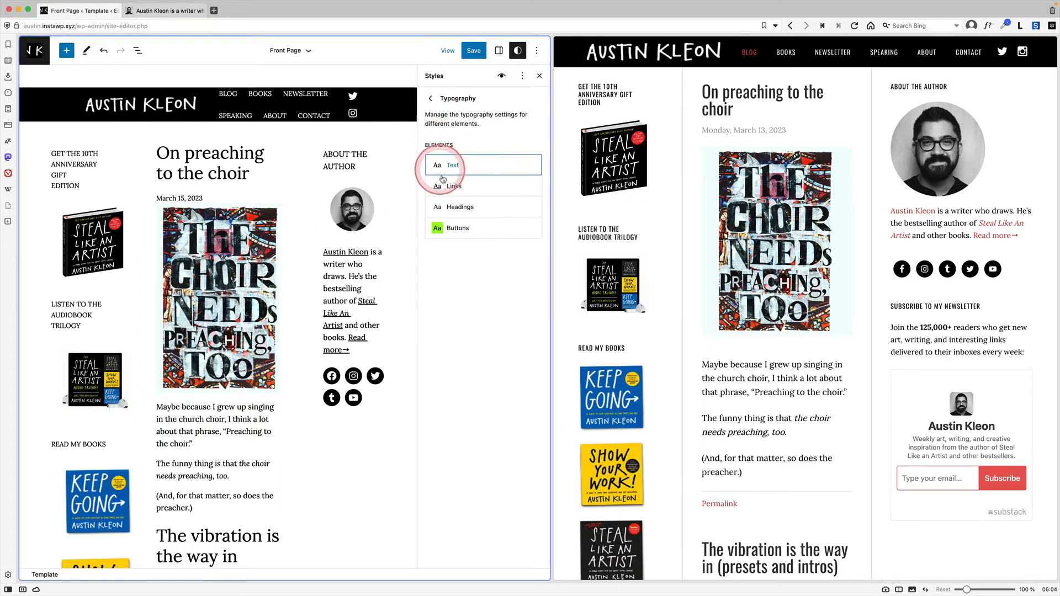
{"action": "left_click", "coordinate": [470, 207]}
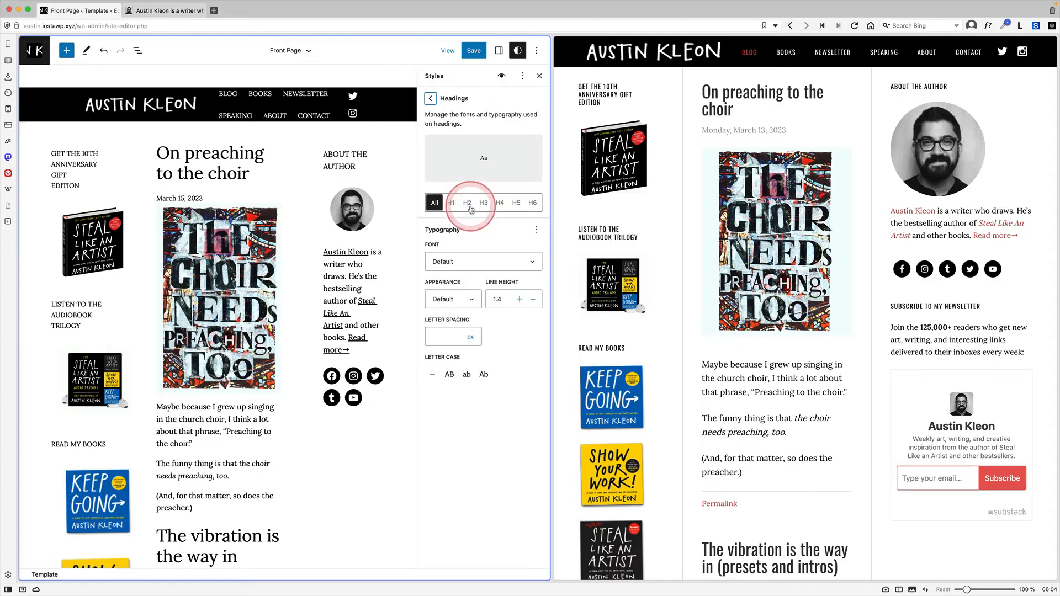
{"action": "left_click", "coordinate": [458, 267]}
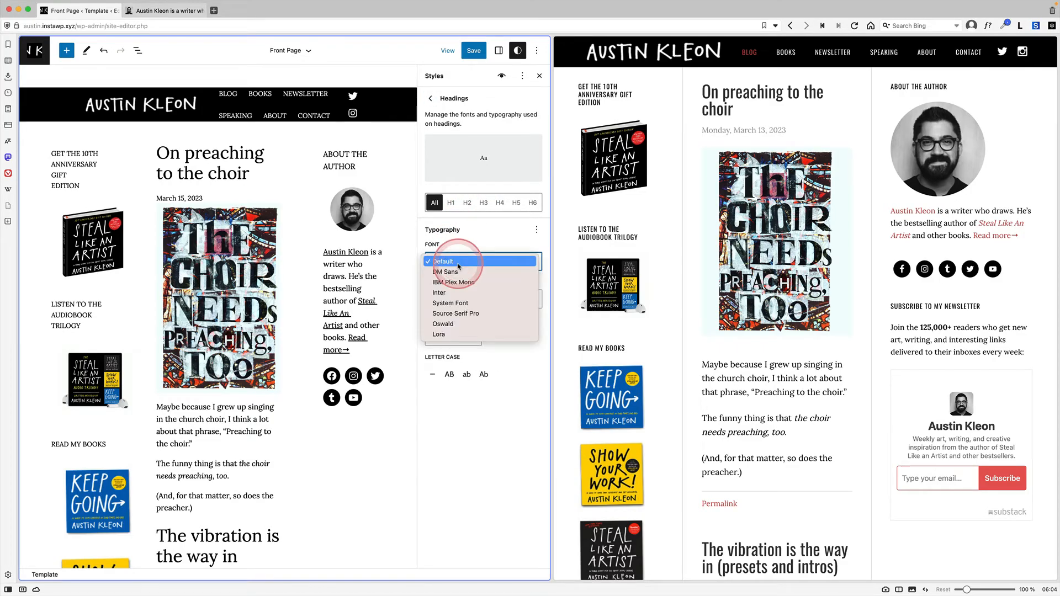
{"action": "left_click", "coordinate": [440, 307]}
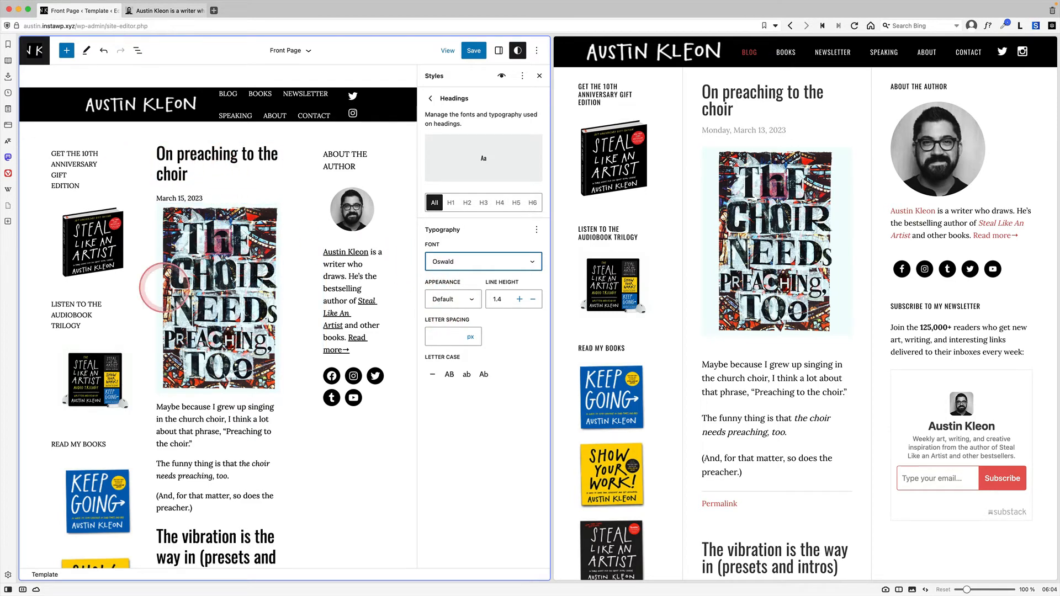
{"action": "left_click", "coordinate": [200, 441]}
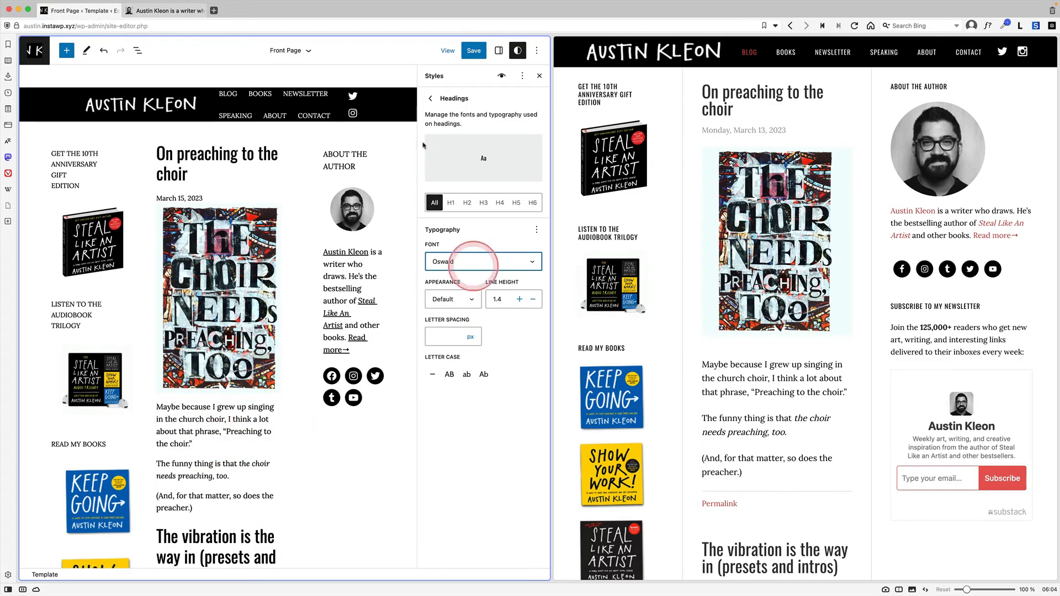
{"action": "left_click", "coordinate": [430, 99]}
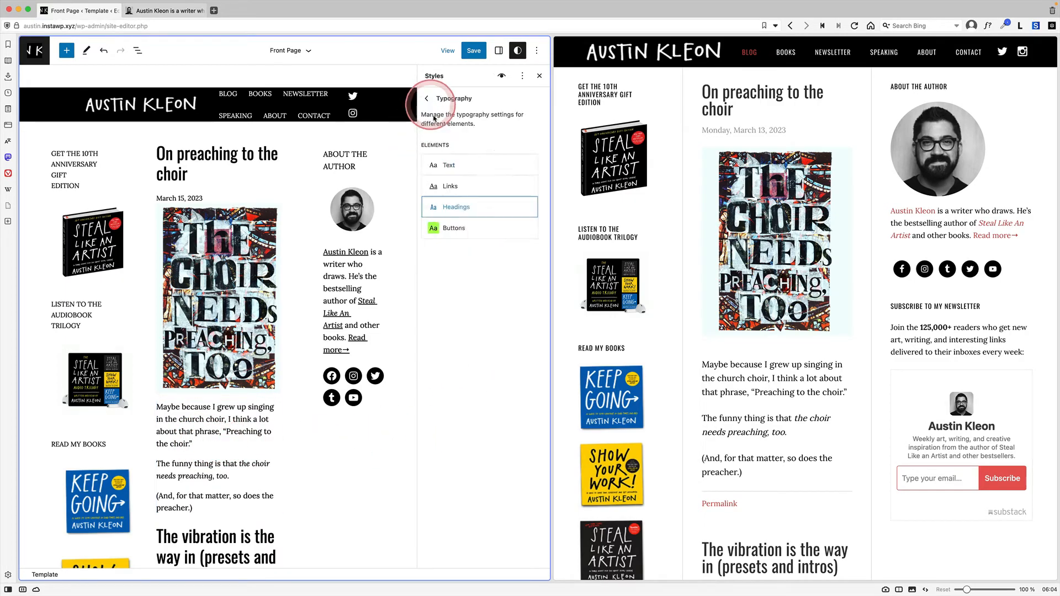
{"action": "left_click", "coordinate": [473, 165]}
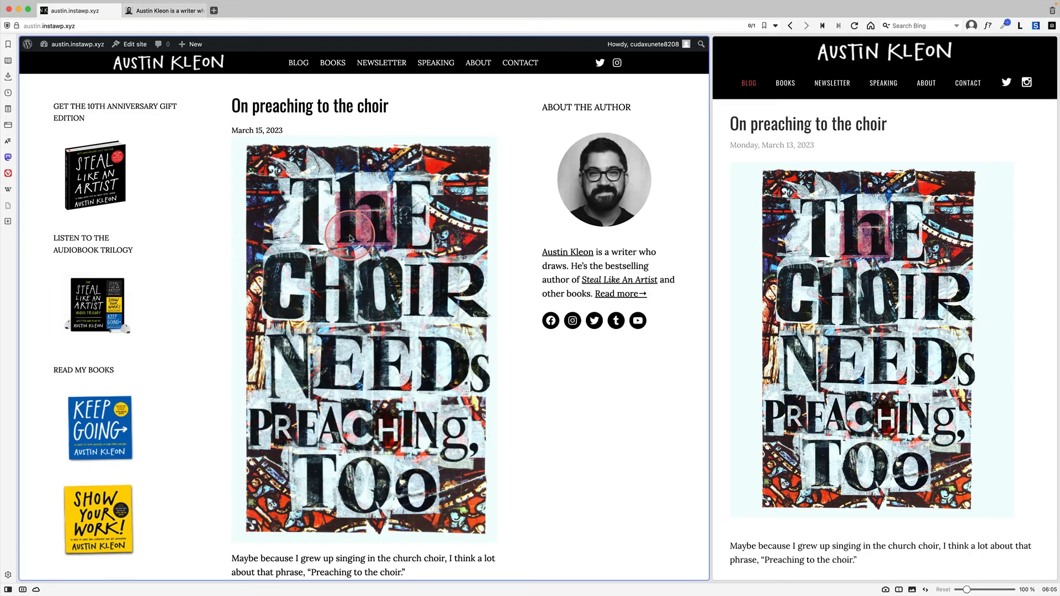
Examine the live home page at narrow and wide pane widths beside the reference site to compare fonts and responsive layout.
{"action": "left_click", "coordinate": [712, 350]}
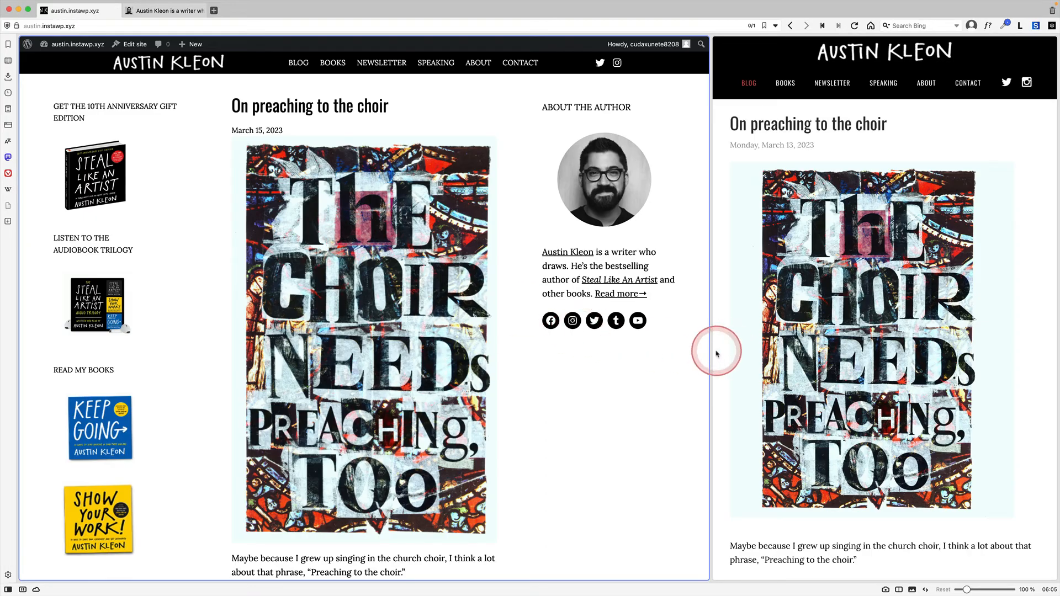
{"action": "left_click_drag", "start_coordinate": [712, 352], "coordinate": [651, 352]}
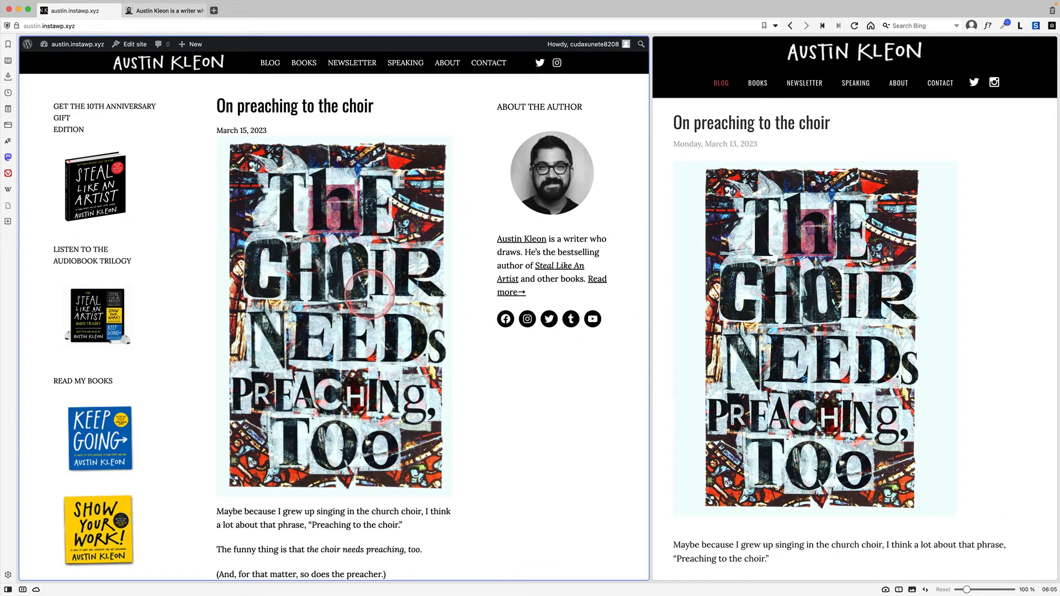
{"action": "left_click_drag", "start_coordinate": [650, 287], "coordinate": [254, 299]}
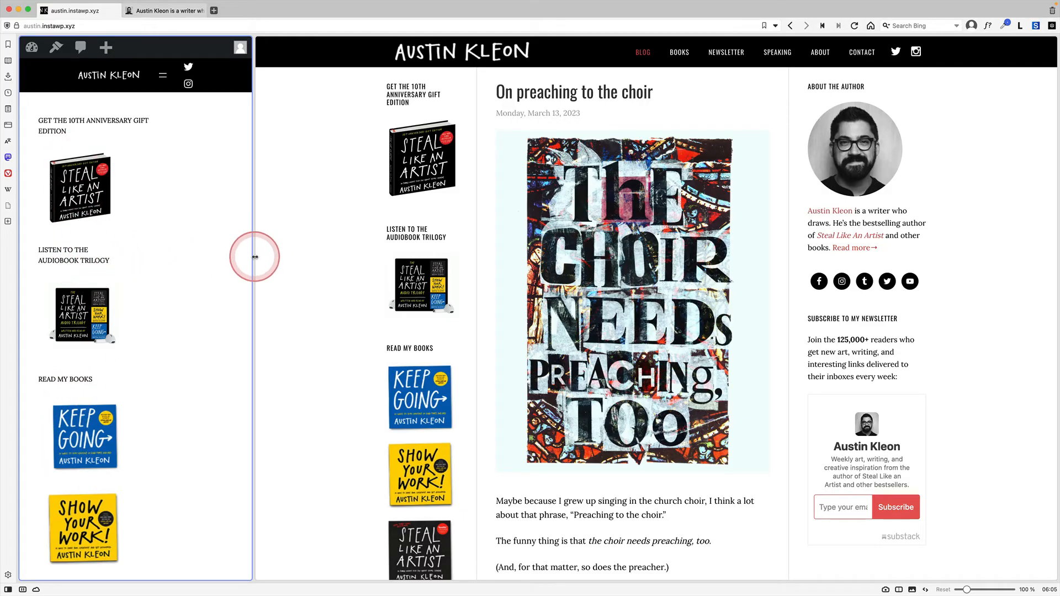
{"action": "left_click_drag", "start_coordinate": [255, 256], "coordinate": [745, 247]}
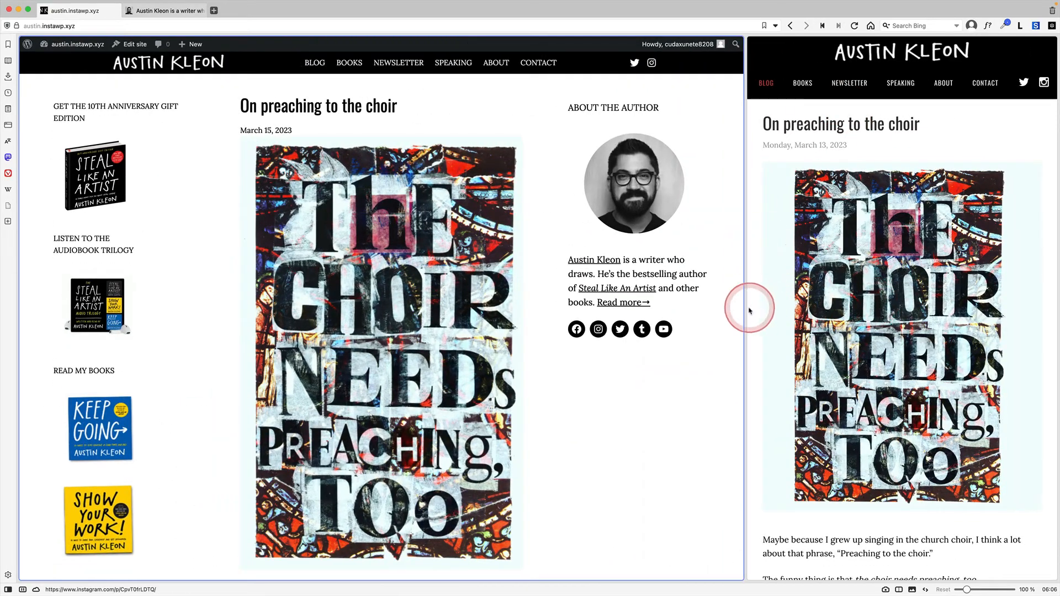
{"action": "left_click_drag", "start_coordinate": [746, 309], "coordinate": [523, 260]}
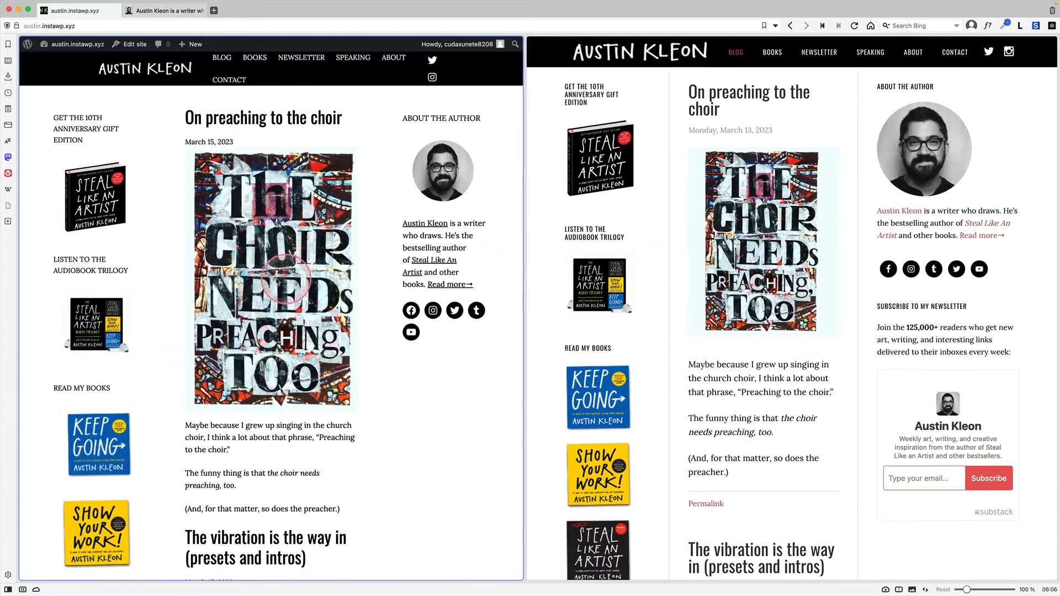
Examine the live home page's posts and sidebars, widening its pane until the reference site beside it collapses to its single-column layout.
{"action": "scroll", "coordinate": [276, 278], "scroll_direction": "down", "scroll_amount": 5}
{"action": "scroll", "coordinate": [287, 281], "scroll_direction": "down", "scroll_amount": 2}
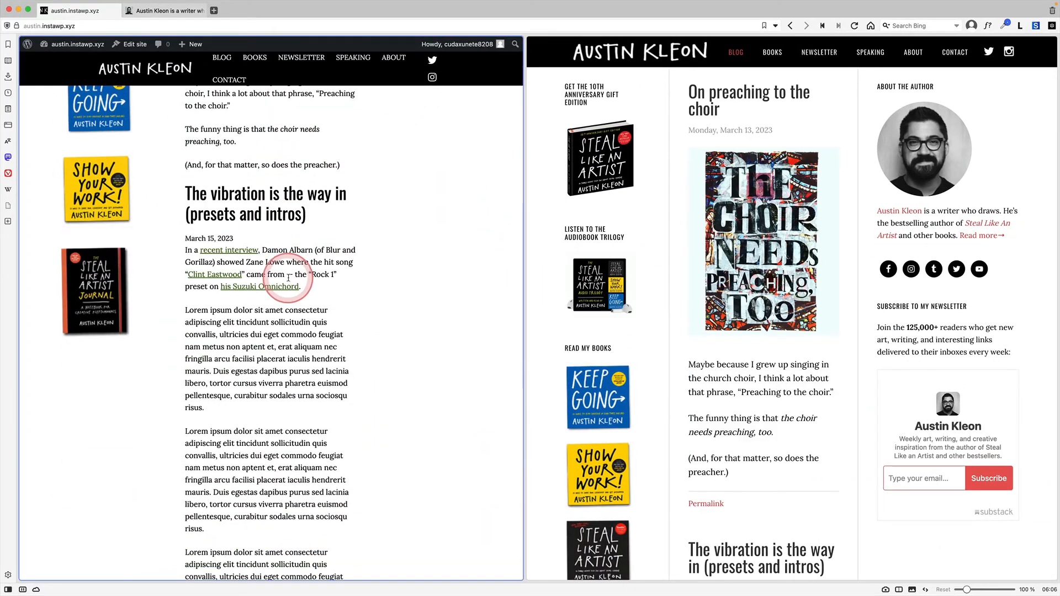
{"action": "scroll", "coordinate": [285, 279], "scroll_direction": "down", "scroll_amount": 3}
{"action": "scroll", "coordinate": [283, 280], "scroll_direction": "up", "scroll_amount": 10}
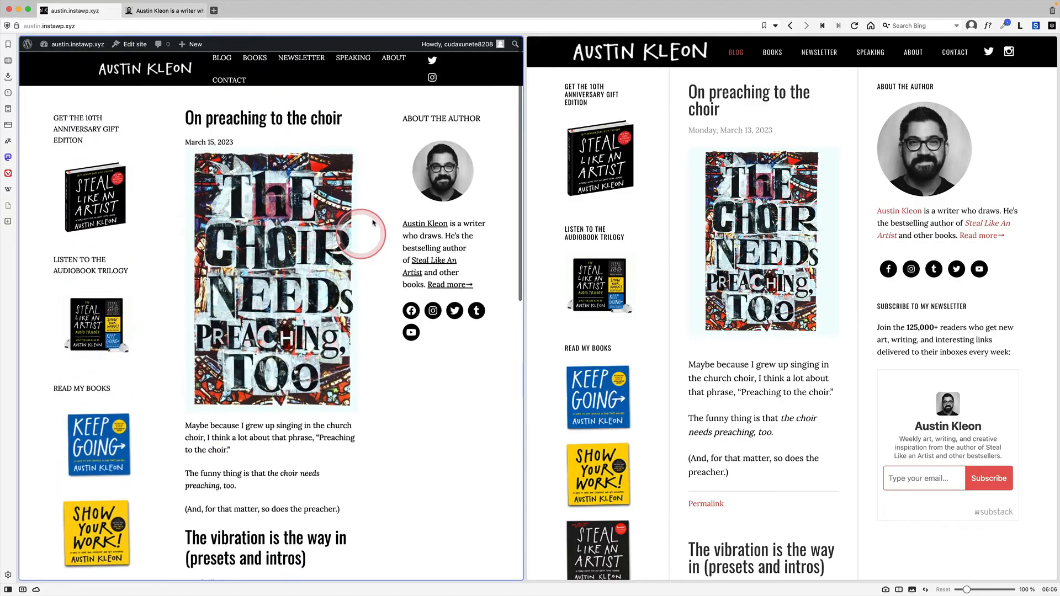
{"action": "left_click_drag", "start_coordinate": [589, 204], "coordinate": [584, 202]}
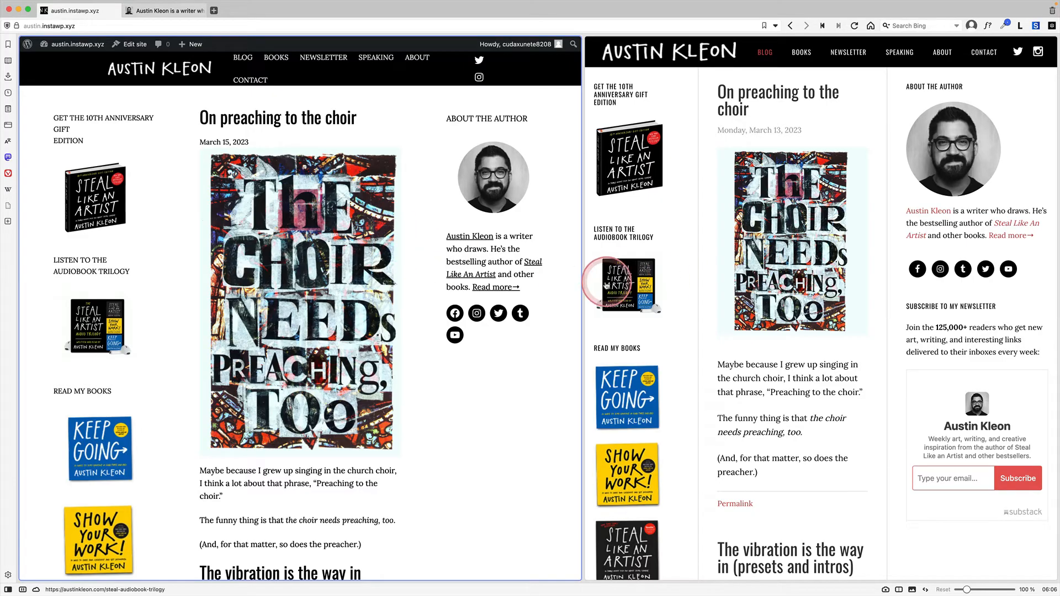
{"action": "left_click_drag", "start_coordinate": [584, 289], "coordinate": [684, 257]}
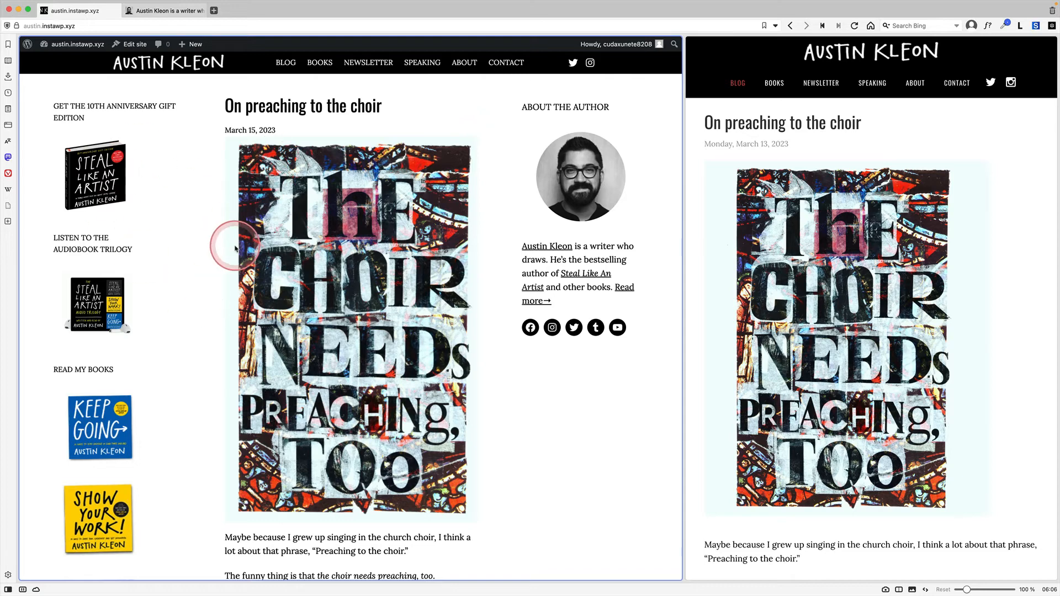
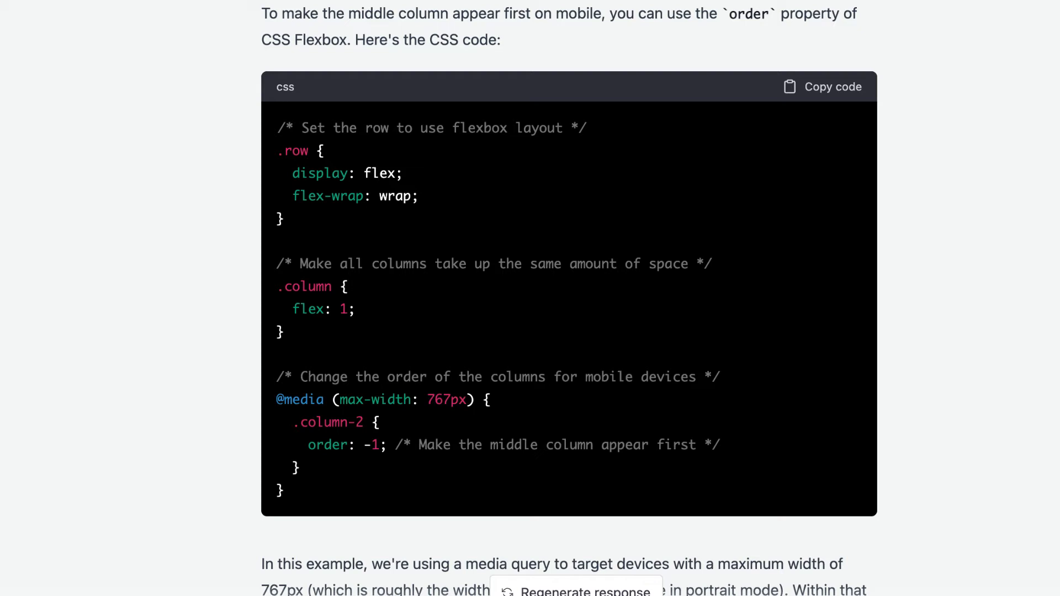
Install and activate the Simple Custom CSS plugin.
{"action": "left_click", "coordinate": [276, 263]}
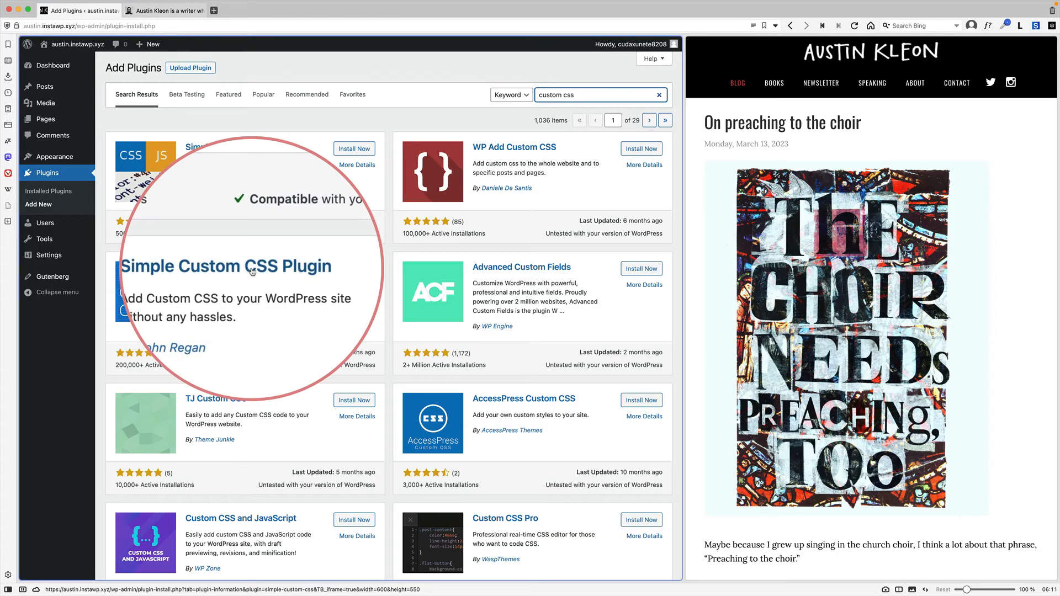
{"action": "left_click", "coordinate": [349, 275]}
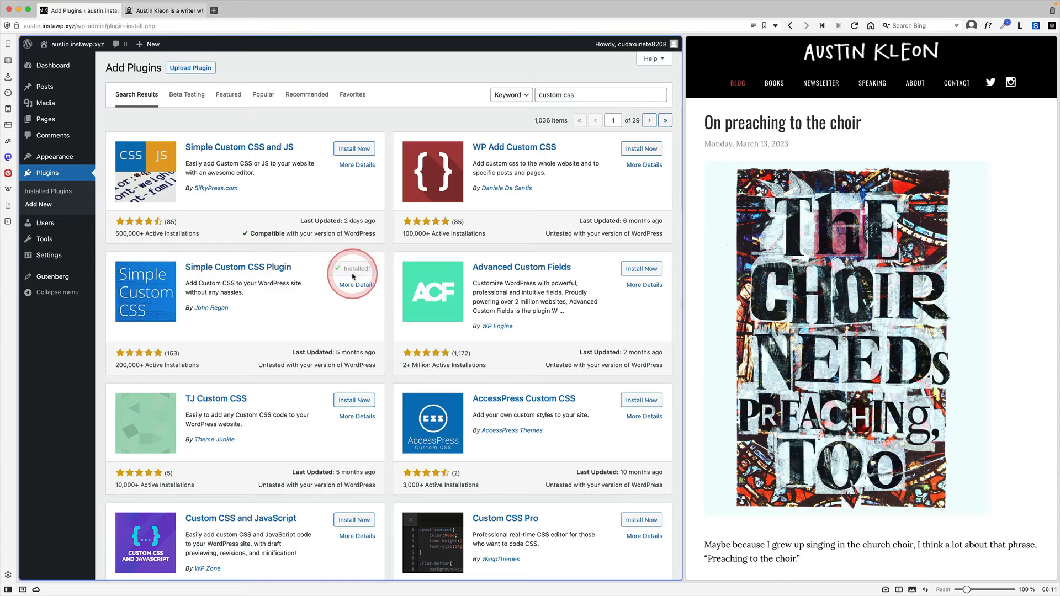
{"action": "left_click", "coordinate": [353, 273]}
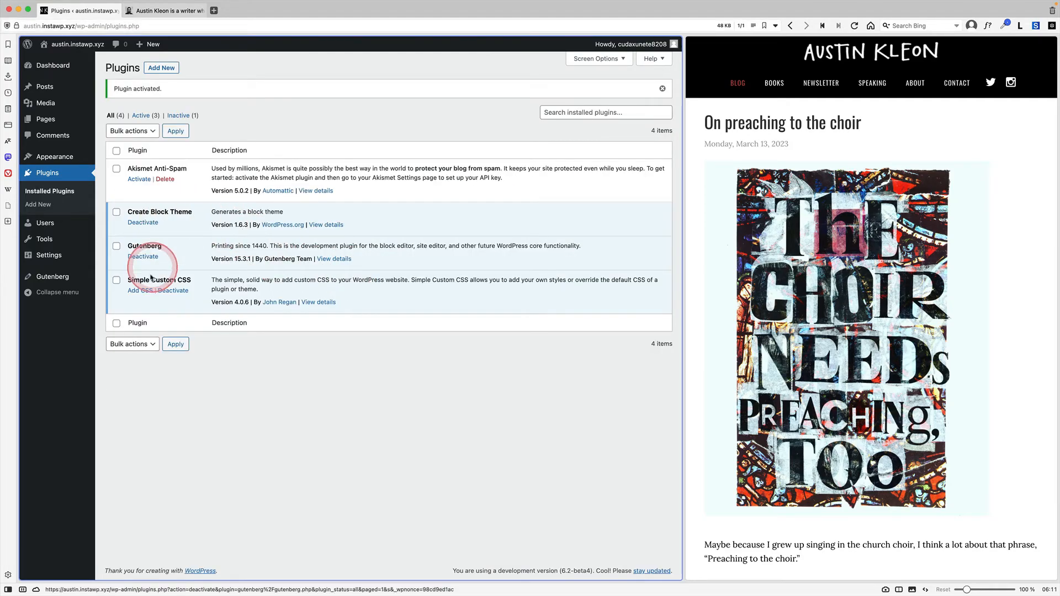
Add custom CSS giving .column-2 an order of -1 at max-width 767px, with comments on mobile column order, and update it.
{"action": "left_click", "coordinate": [135, 291]}
{"action": "left_click", "coordinate": [240, 205]}
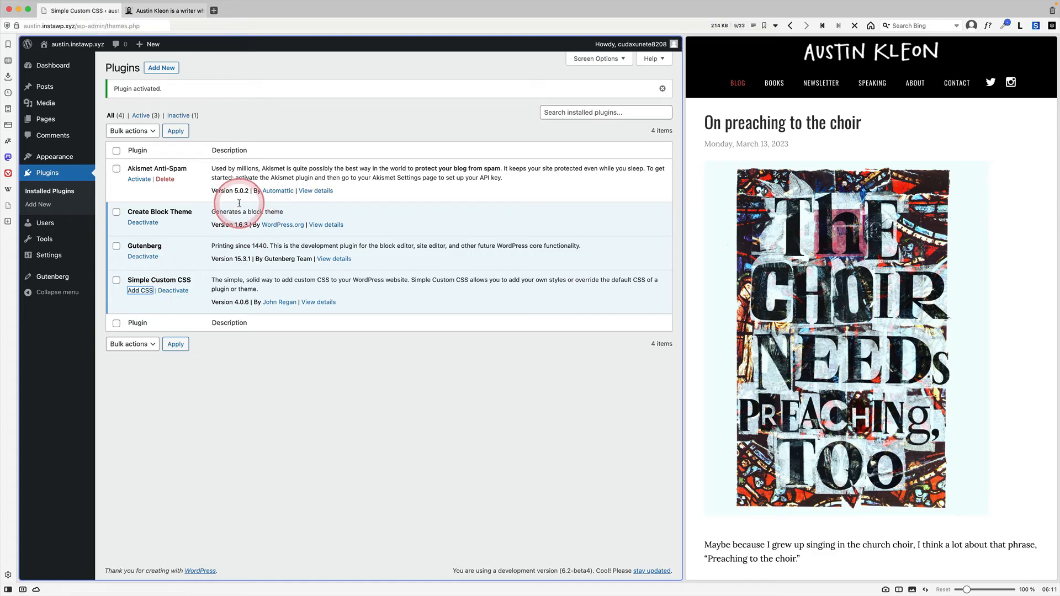
{"action": "left_click", "coordinate": [252, 96]}
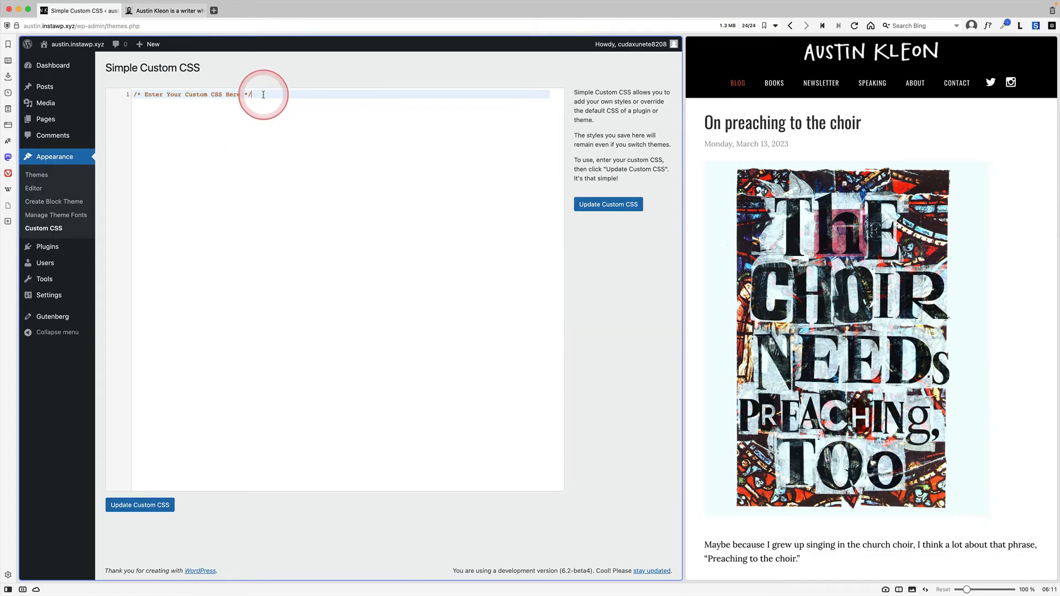
{"action": "key", "text": "Return"}
{"action": "key", "text": "Return"}
{"action": "type", "text": "/* Change the order of the columns for mobile devices */ @media (max-width: 767px) {   .column-2 {     order: -1; /* Make the middle column appear first */   } }"}
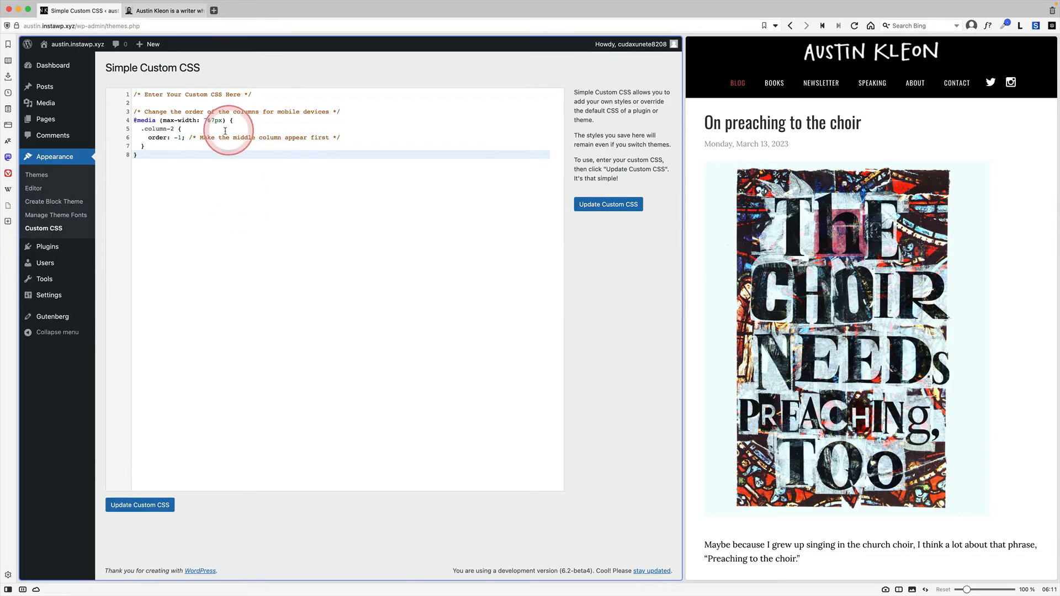
{"action": "left_click_drag", "start_coordinate": [173, 129], "coordinate": [144, 130]}
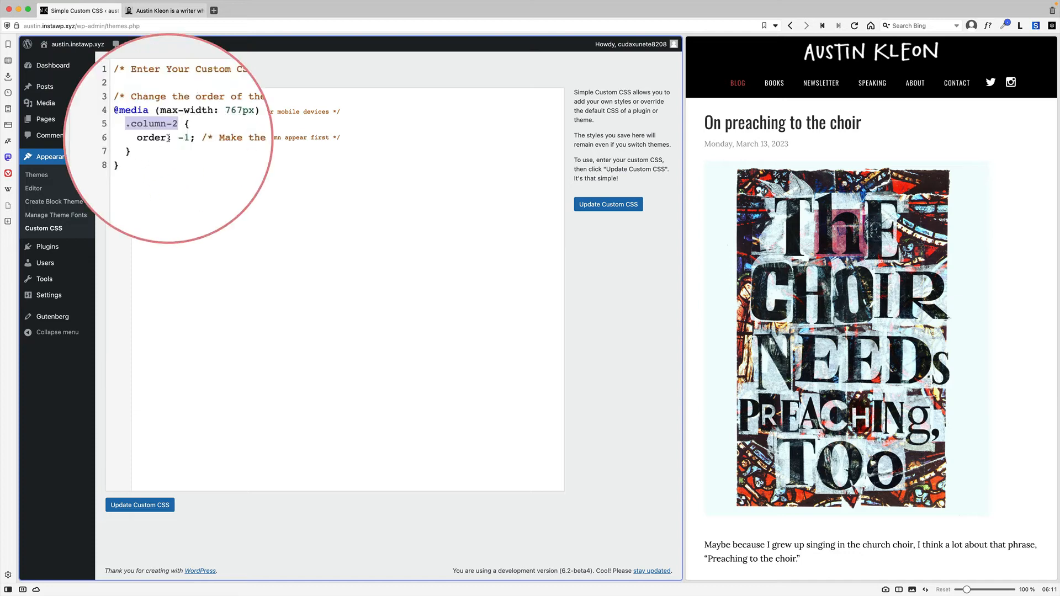
{"action": "left_click", "coordinate": [146, 504]}
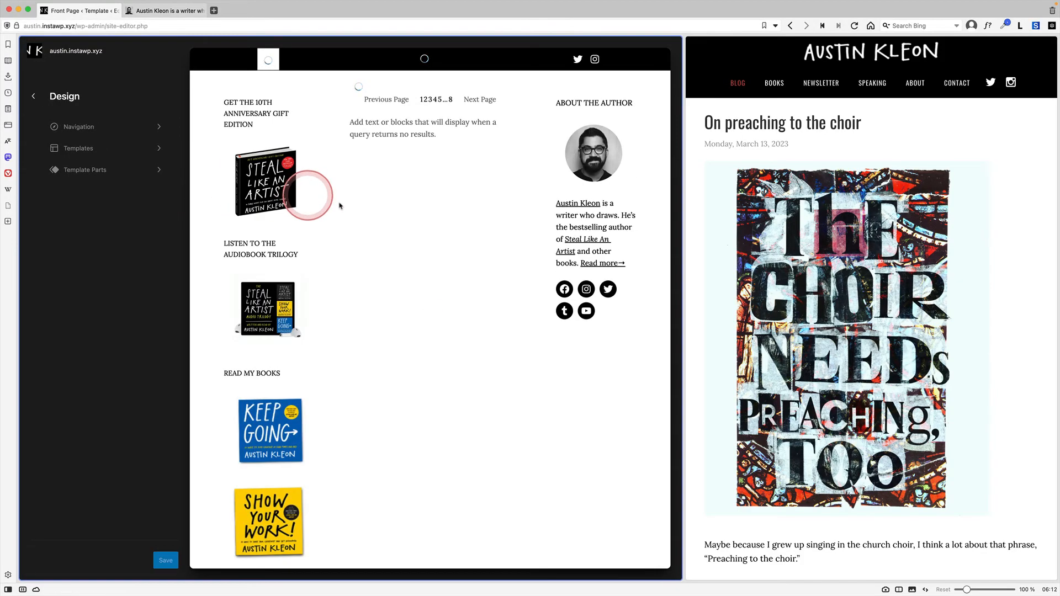
In the Front Page template, give the middle column the additional CSS class column-2 and save the template.
{"action": "left_click", "coordinate": [327, 194]}
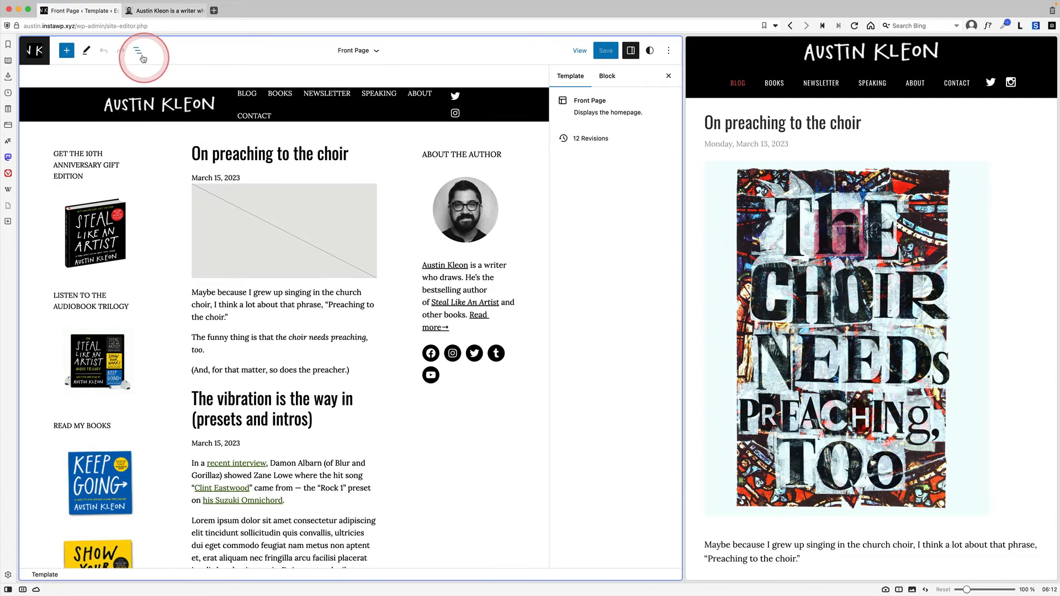
{"action": "left_click", "coordinate": [137, 50]}
{"action": "left_click", "coordinate": [30, 117]}
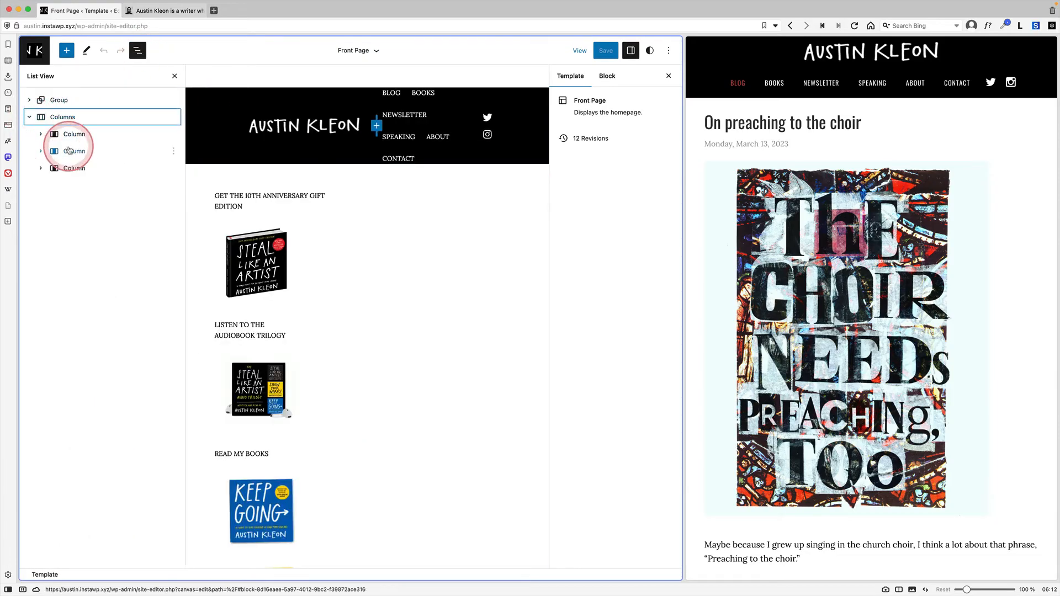
{"action": "left_click", "coordinate": [74, 150]}
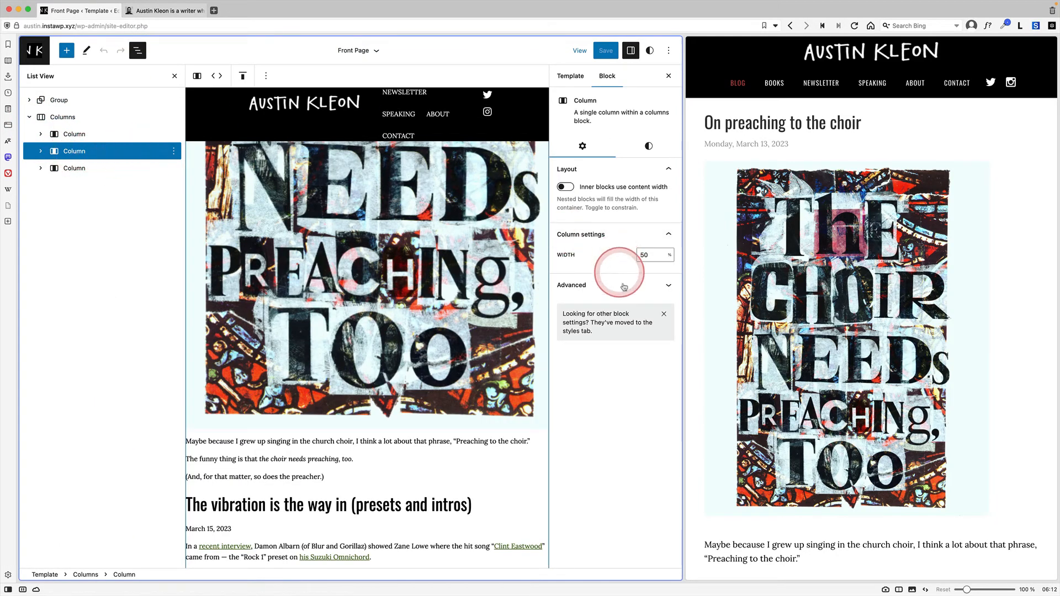
{"action": "left_click", "coordinate": [580, 286]}
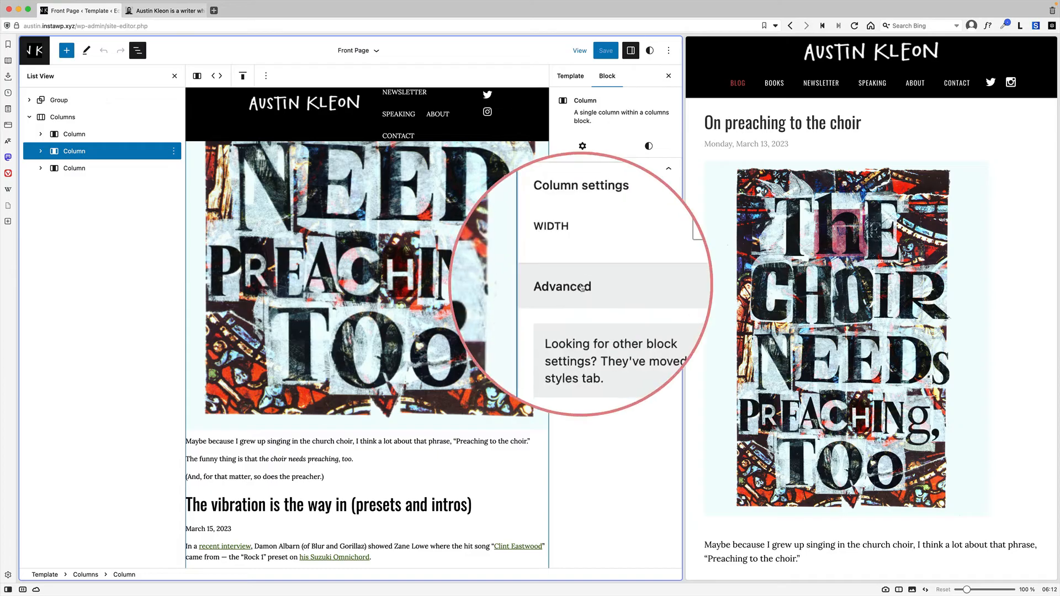
{"action": "left_click", "coordinate": [603, 417]}
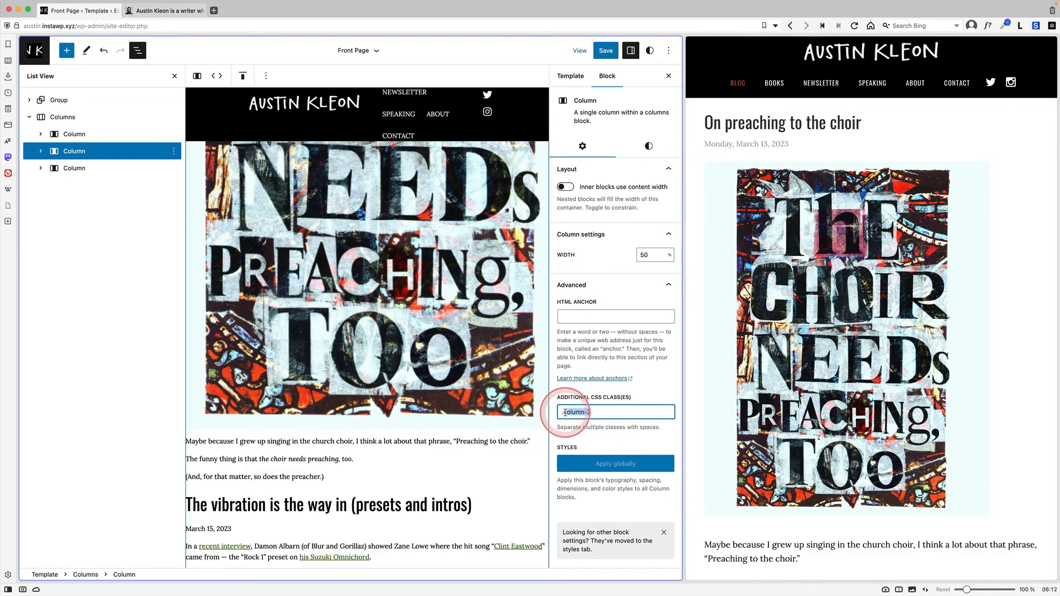
{"action": "type", "text": "."}
{"action": "left_click", "coordinate": [592, 431]}
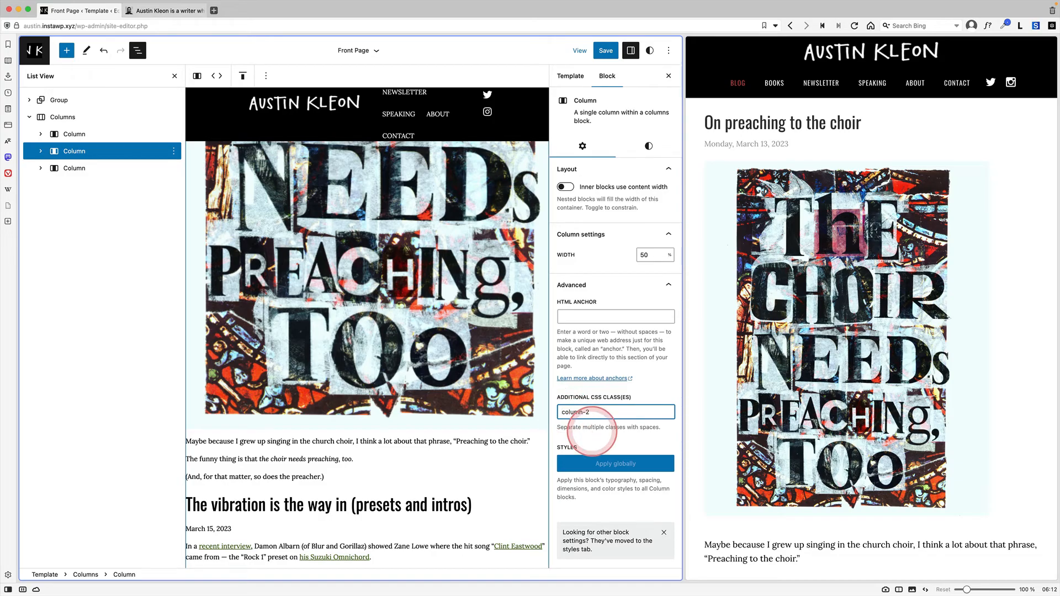
{"action": "left_click", "coordinate": [606, 50]}
{"action": "left_click", "coordinate": [364, 45]}
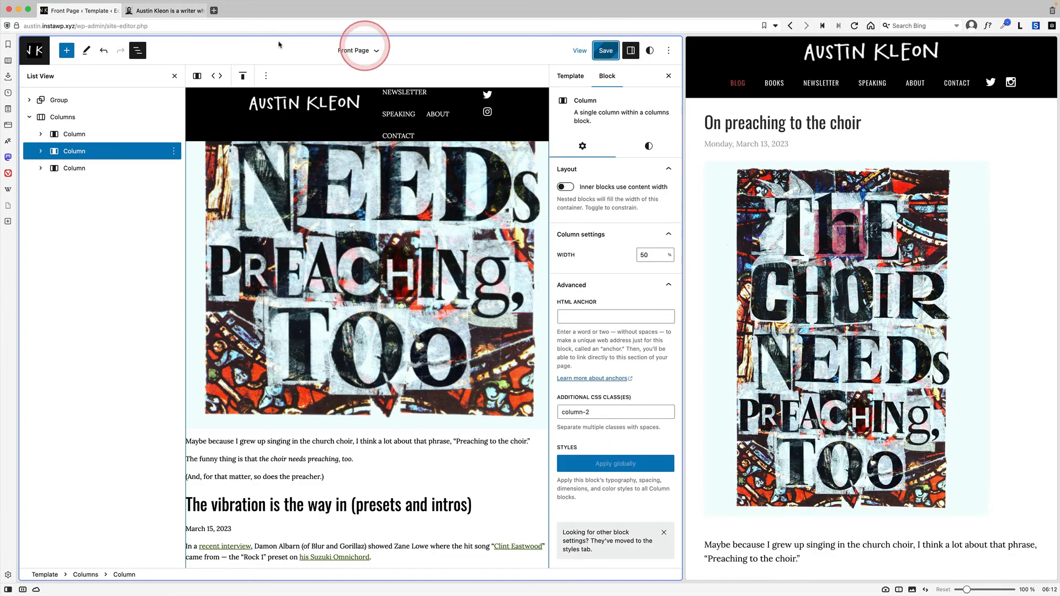
Open the live home page and check the column order at a narrow, mobile-like pane width.
{"action": "left_click", "coordinate": [103, 28]}
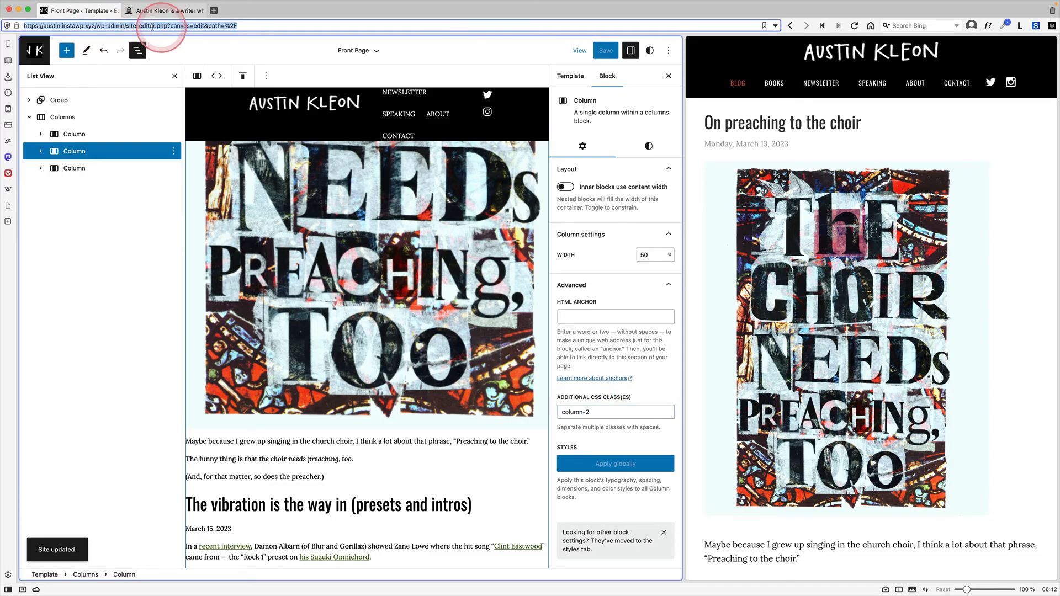
{"action": "left_click", "coordinate": [95, 26]}
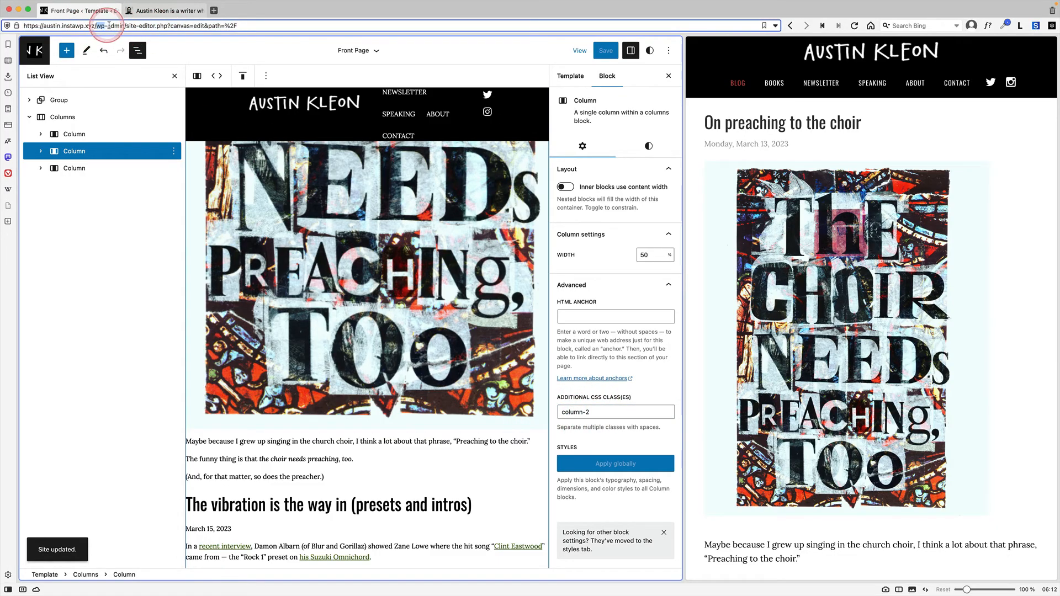
{"action": "key", "text": "BackSpace"}
{"action": "key", "text": "Return"}
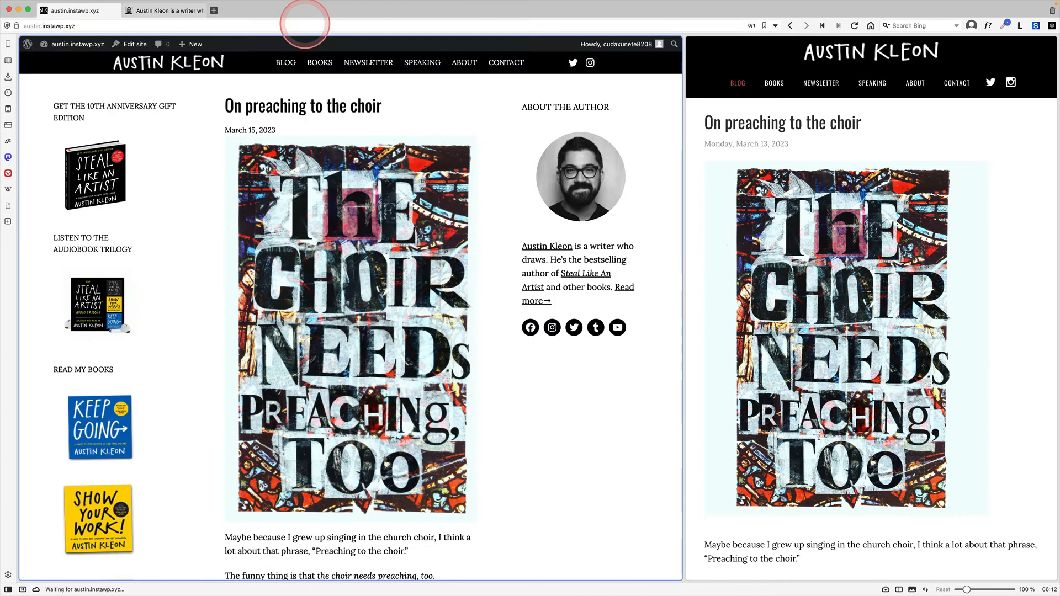
{"action": "left_click_drag", "start_coordinate": [683, 160], "coordinate": [296, 182]}
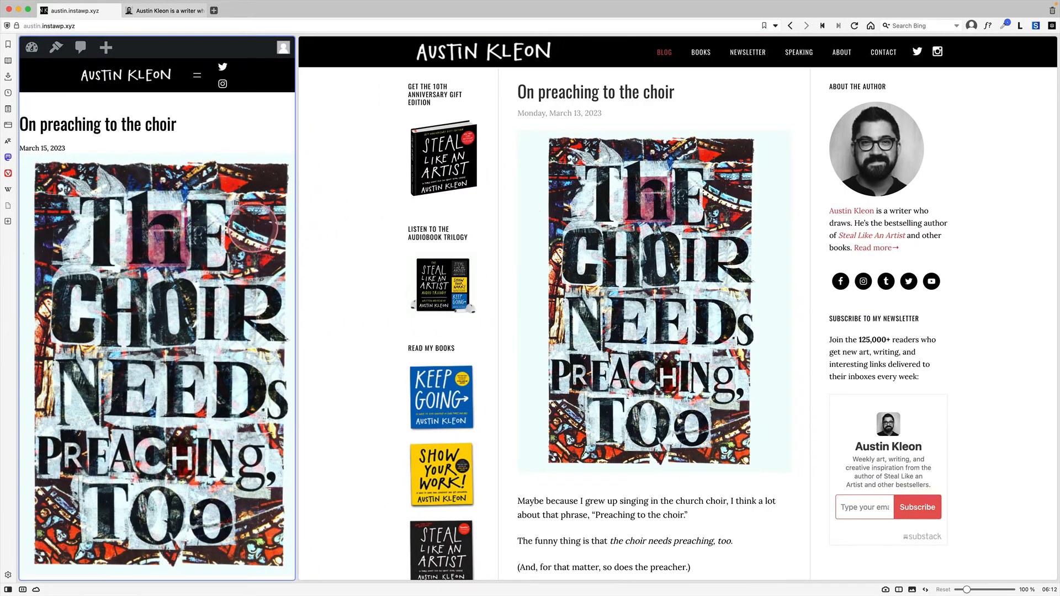
{"action": "scroll", "coordinate": [249, 229], "scroll_direction": "down", "scroll_amount": 5}
{"action": "scroll", "coordinate": [249, 229], "scroll_direction": "down", "scroll_amount": 3}
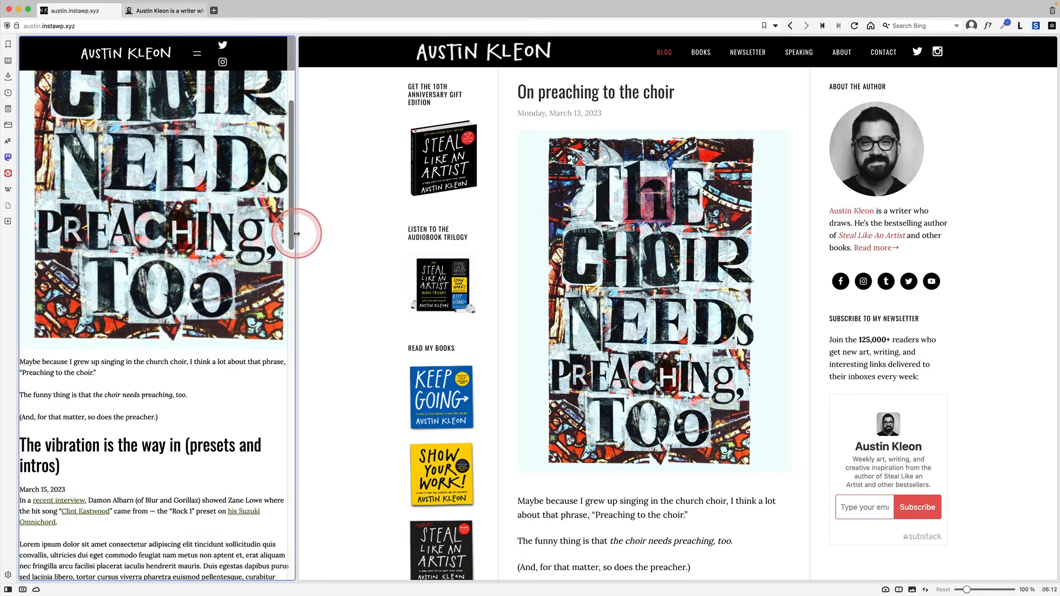
{"action": "left_click_drag", "start_coordinate": [299, 230], "coordinate": [516, 241]}
Review the live home page's Oswald sidebar headings and navigation from top to bottom, and at narrower and wider pane widths.
{"action": "scroll", "coordinate": [476, 225], "scroll_direction": "up", "scroll_amount": 5}
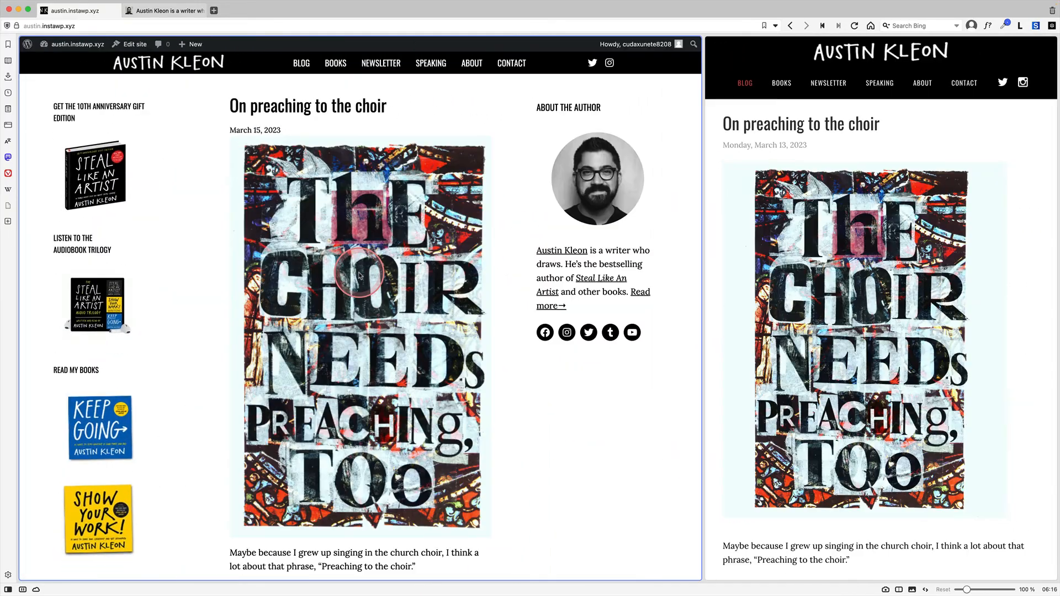
{"action": "scroll", "coordinate": [358, 295], "scroll_direction": "down", "scroll_amount": 8}
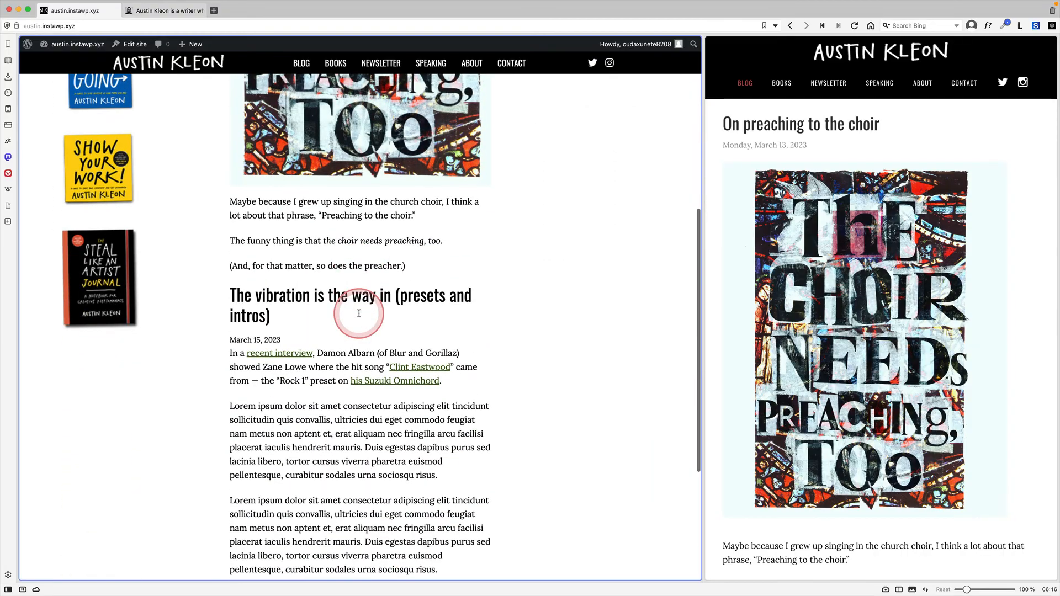
{"action": "scroll", "coordinate": [359, 317], "scroll_direction": "down", "scroll_amount": 3}
{"action": "scroll", "coordinate": [359, 316], "scroll_direction": "up", "scroll_amount": 11}
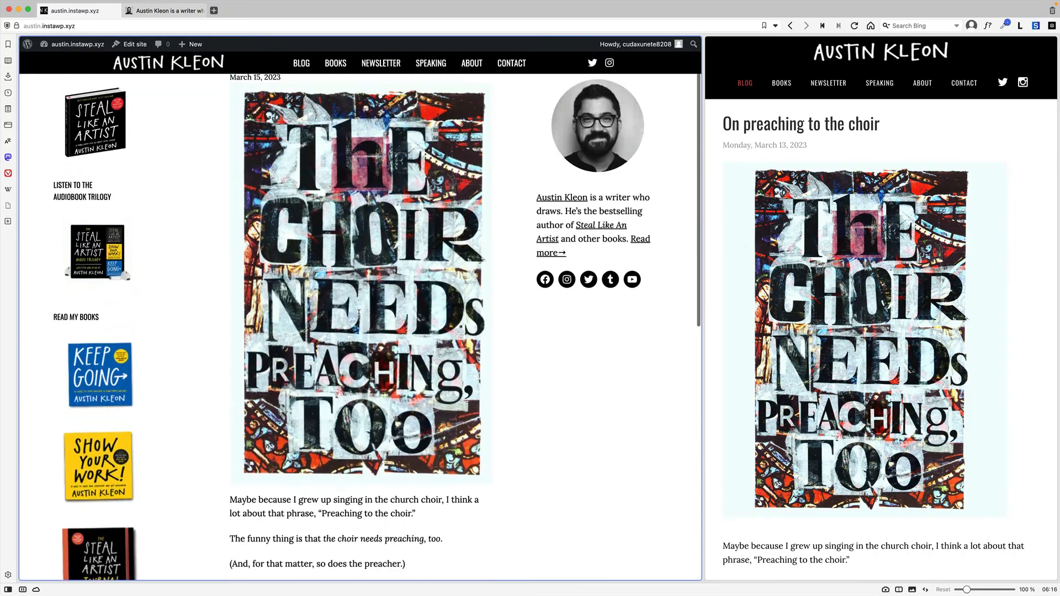
{"action": "scroll", "coordinate": [359, 316], "scroll_direction": "down", "scroll_amount": 1}
{"action": "left_click", "coordinate": [74, 106]}
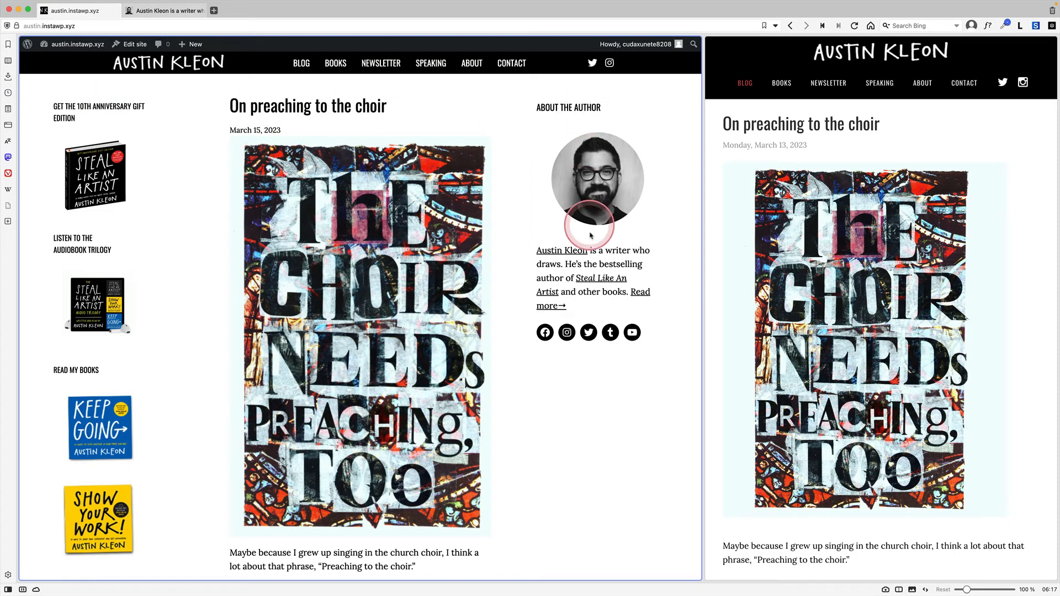
{"action": "left_click_drag", "start_coordinate": [703, 177], "coordinate": [419, 182]}
{"action": "left_click_drag", "start_coordinate": [418, 135], "coordinate": [651, 137]}
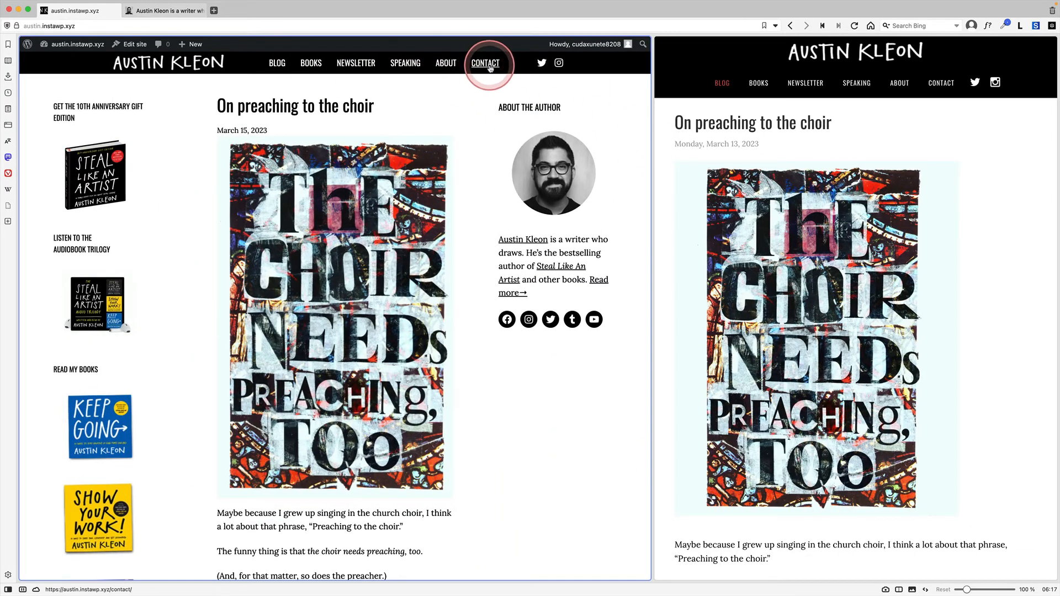
Check the home page's header while scrolling, view the Books page's header and footer, and return to the home page.
{"action": "scroll", "coordinate": [436, 183], "scroll_direction": "down", "scroll_amount": 2}
{"action": "scroll", "coordinate": [436, 182], "scroll_direction": "up", "scroll_amount": 2}
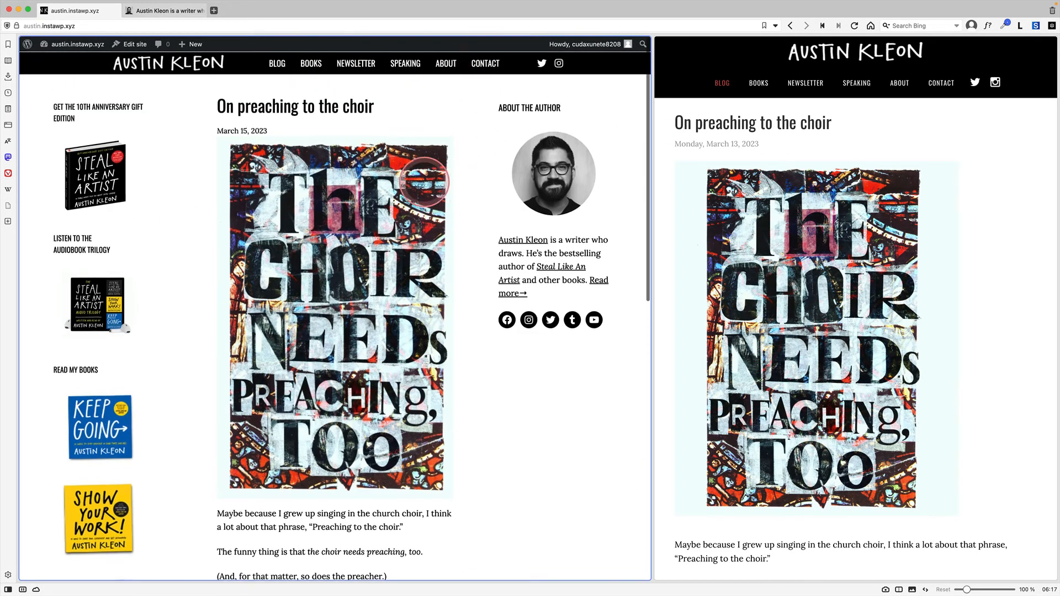
{"action": "left_click", "coordinate": [308, 66]}
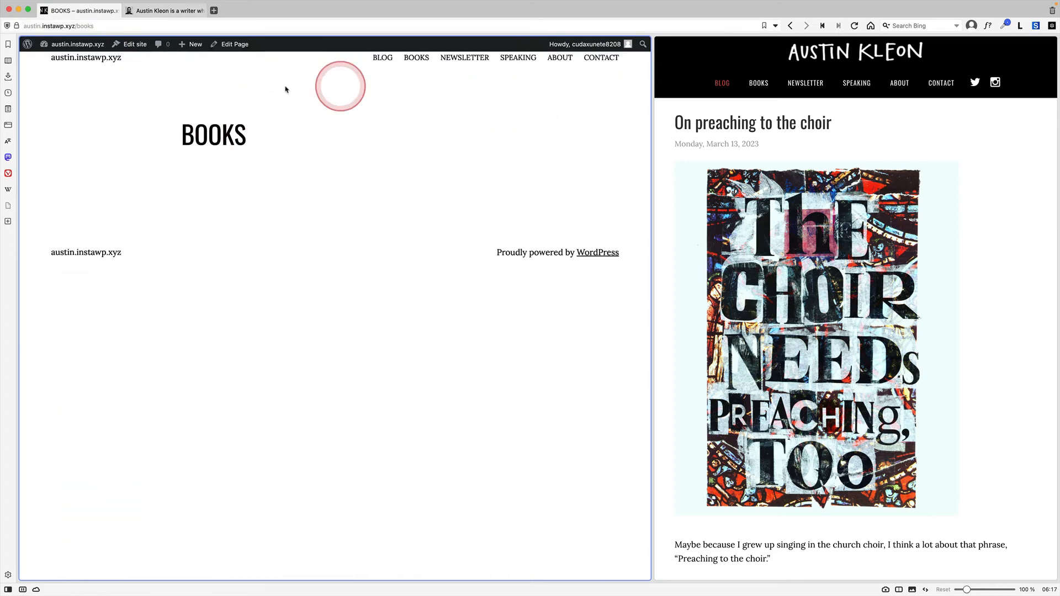
{"action": "left_click", "coordinate": [83, 57]}
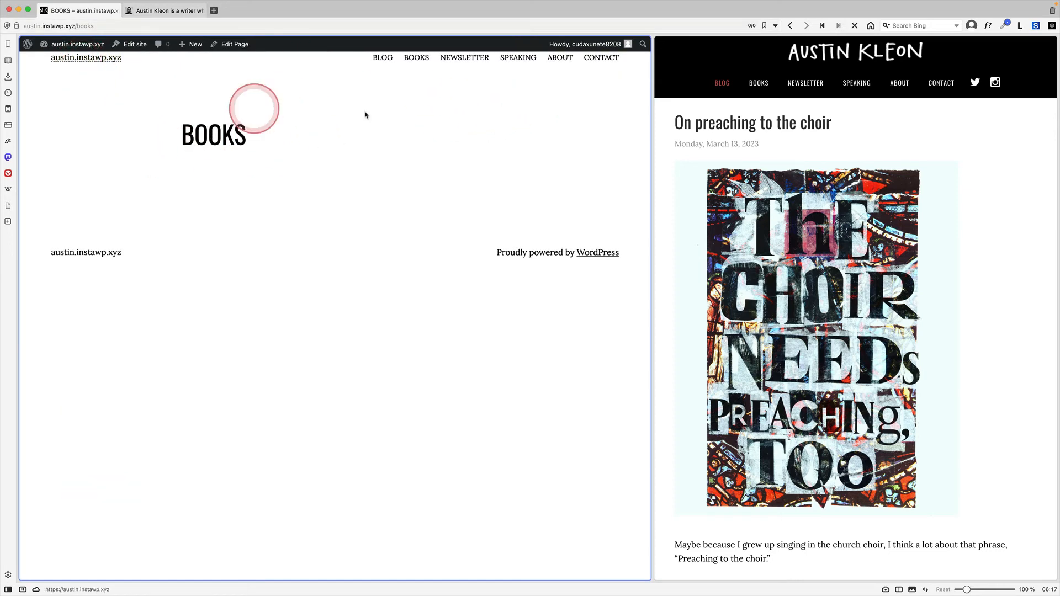
Open the Front Page template in the site editor and copy its black header Group block.
{"action": "left_click", "coordinate": [135, 44]}
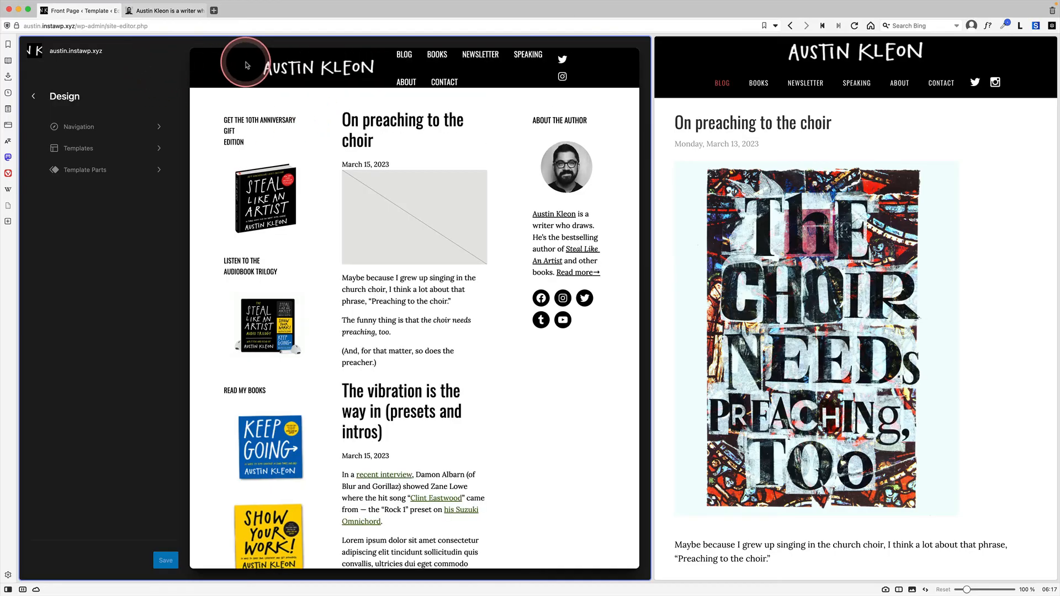
{"action": "left_click", "coordinate": [220, 124]}
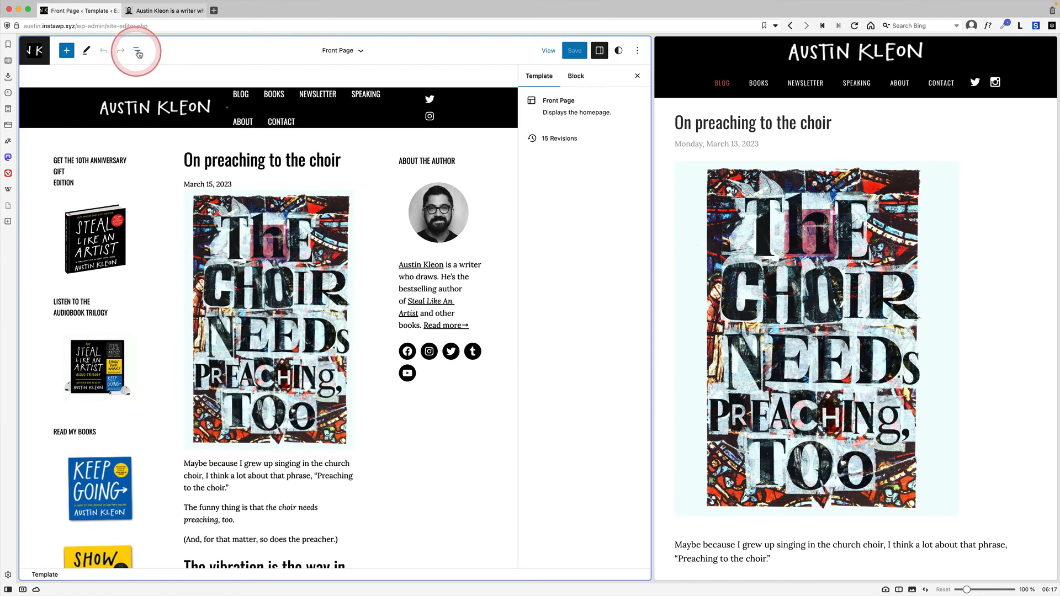
{"action": "left_click", "coordinate": [137, 52]}
{"action": "left_click", "coordinate": [70, 99]}
{"action": "left_click", "coordinate": [173, 100]}
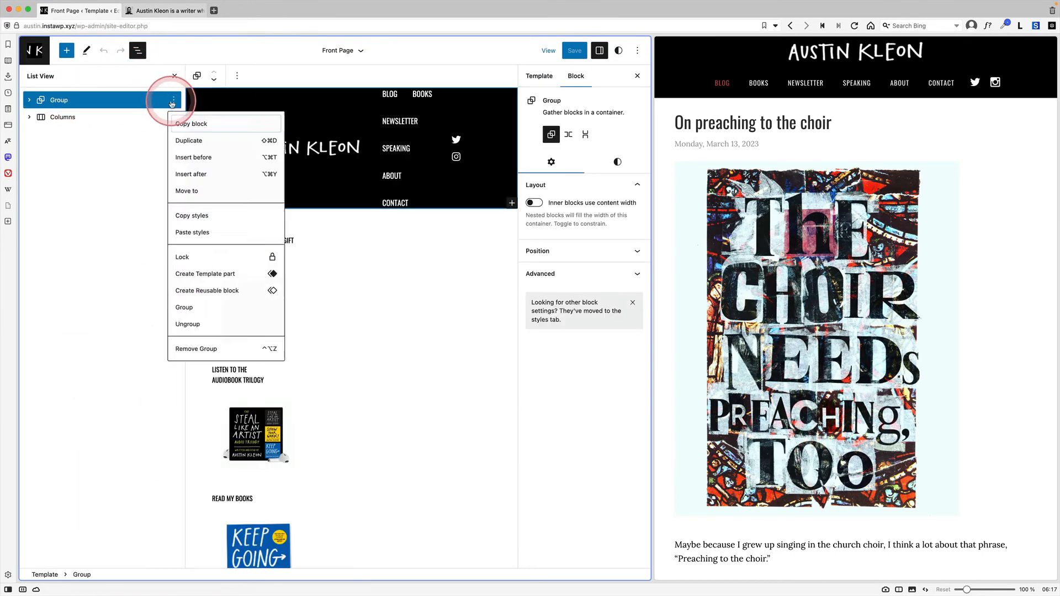
{"action": "left_click", "coordinate": [189, 123]}
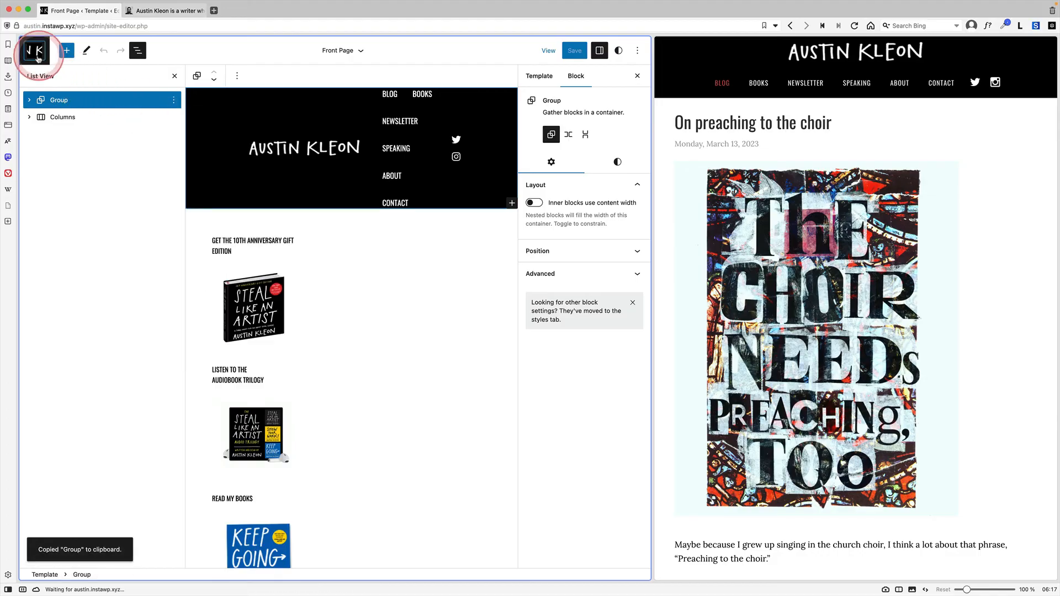
Leave the Front Page template and open the Page template for editing.
{"action": "left_click", "coordinate": [36, 54]}
{"action": "left_click", "coordinate": [84, 149]}
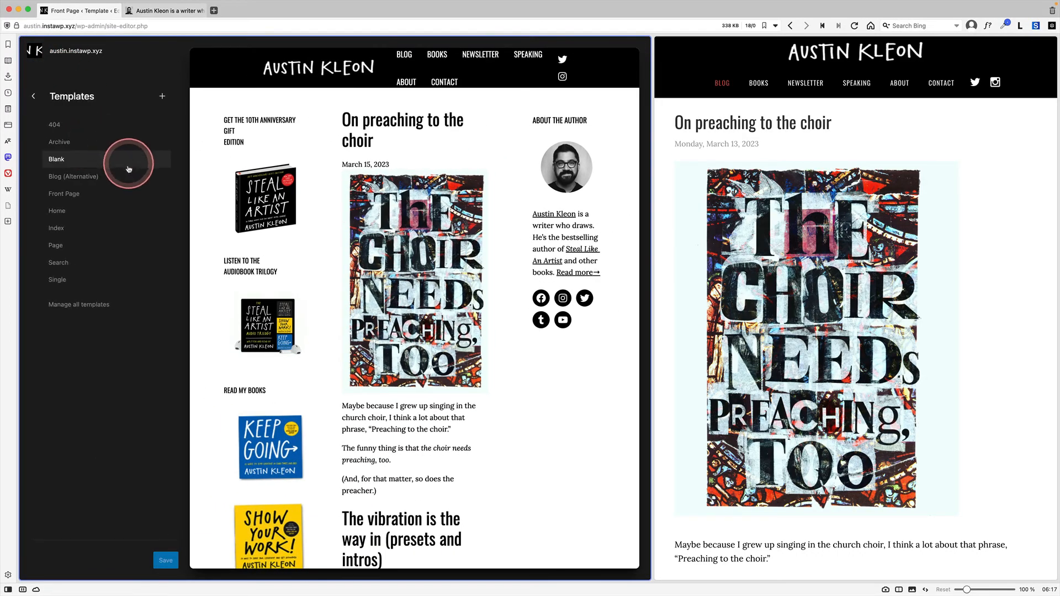
{"action": "left_click", "coordinate": [90, 247]}
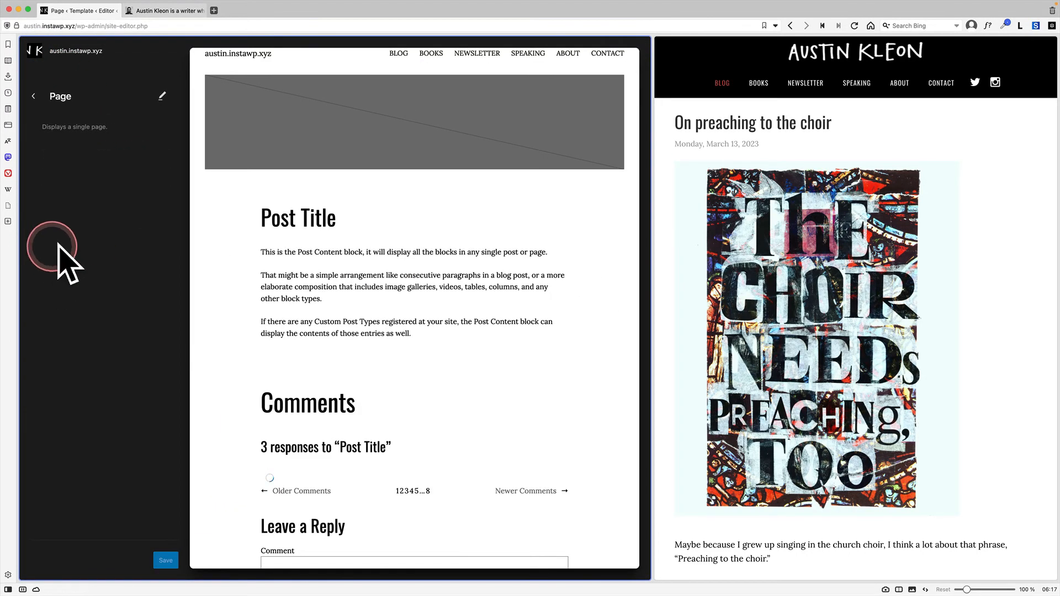
{"action": "left_click", "coordinate": [352, 150]}
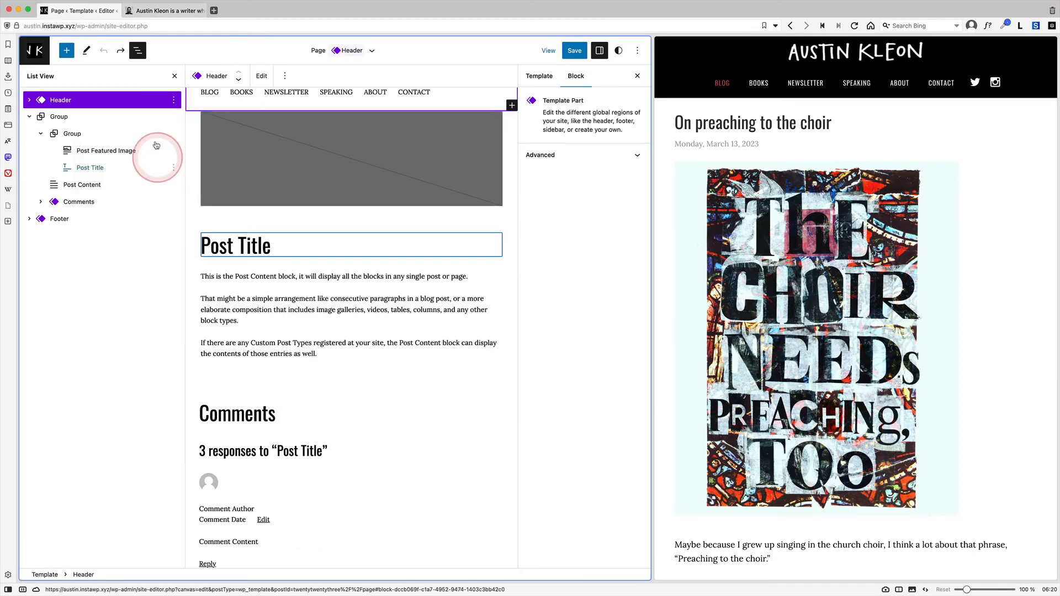
In the Page template, paste the copied header group below the default Header template part and delete that default Header.
{"action": "left_click", "coordinate": [44, 101]}
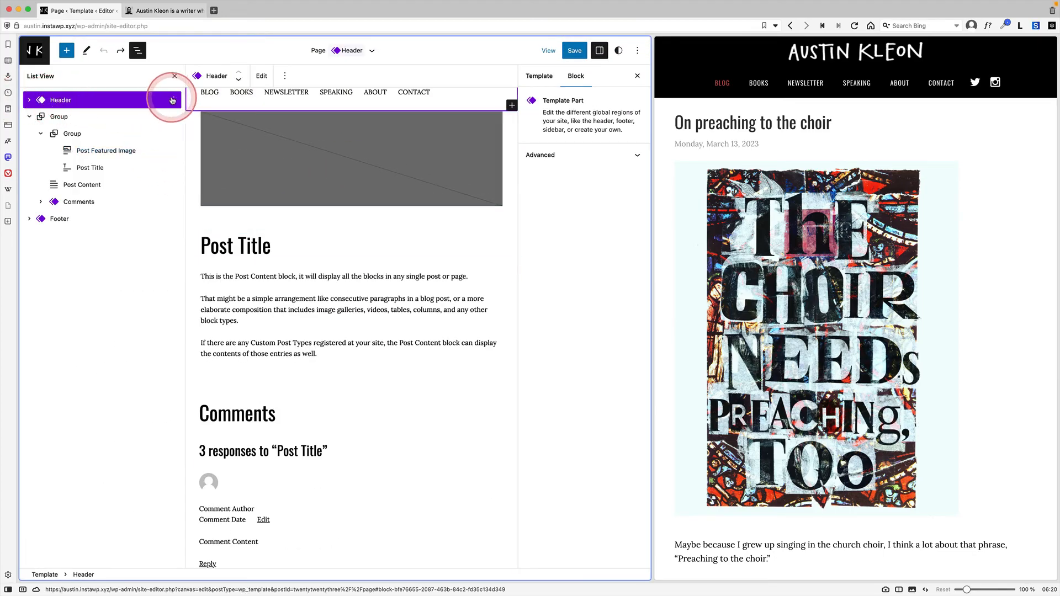
{"action": "left_click", "coordinate": [173, 100]}
{"action": "left_click", "coordinate": [199, 176]}
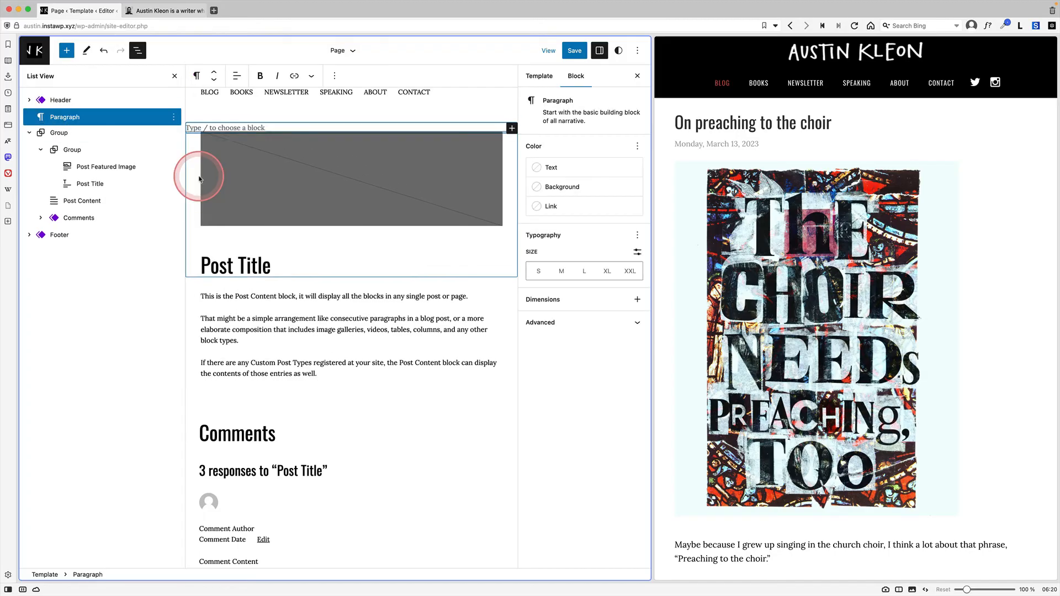
{"action": "left_click", "coordinate": [235, 128]}
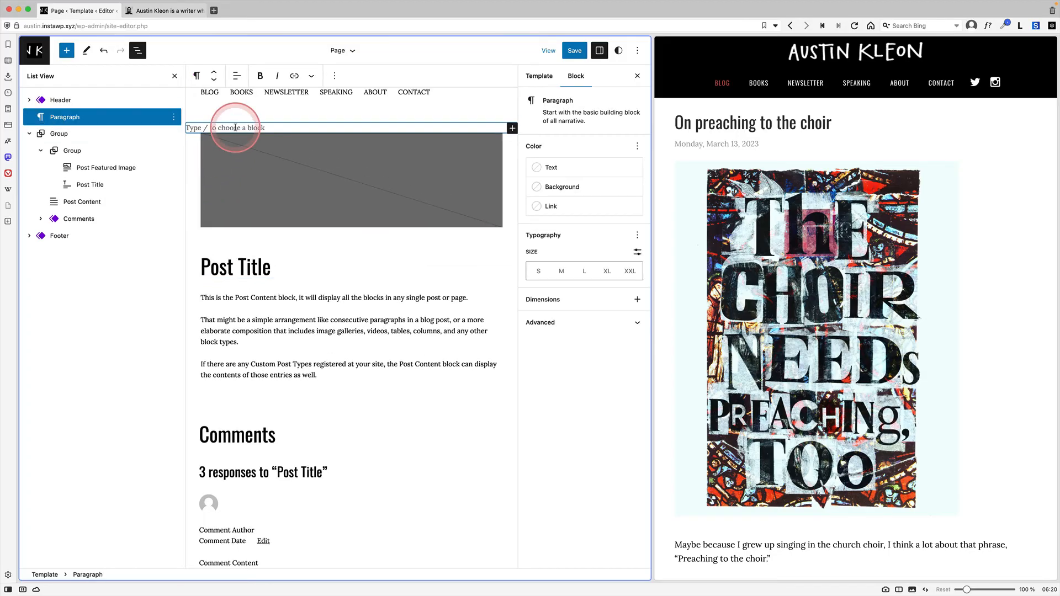
{"action": "key", "text": "super+v"}
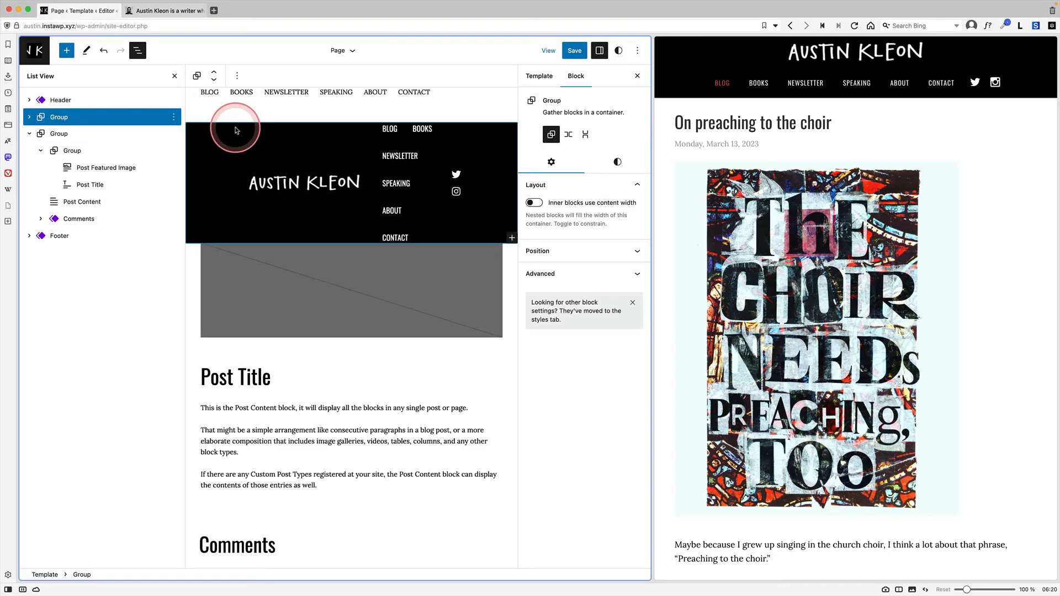
{"action": "left_click", "coordinate": [67, 102]}
{"action": "key", "text": "BackSpace"}
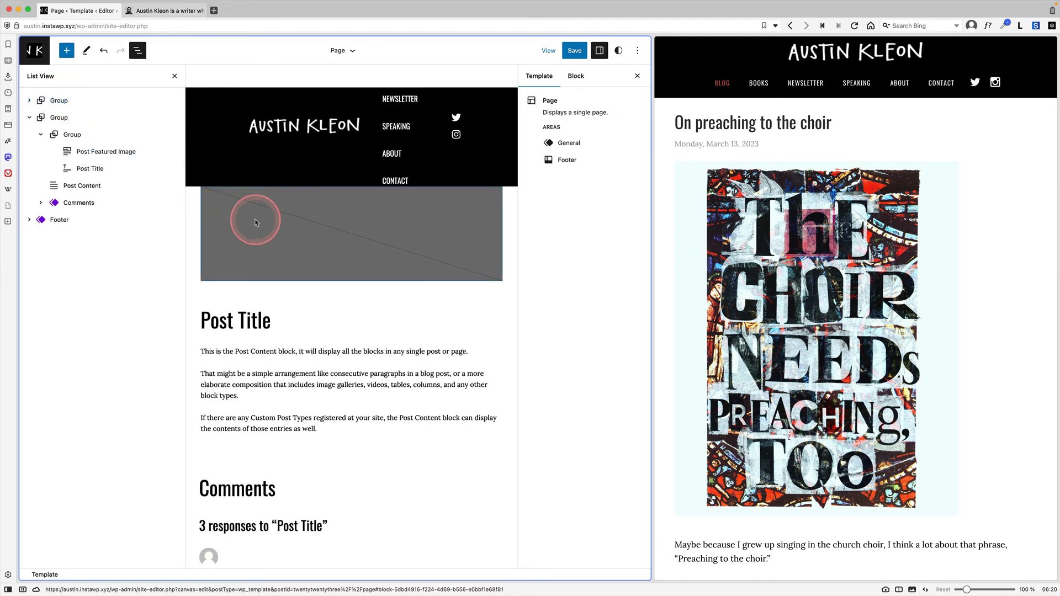
Remove the Post Featured Image, Comments and Footer blocks from the Page template and save it.
{"action": "left_click", "coordinate": [255, 223]}
{"action": "key", "text": "BackSpace"}
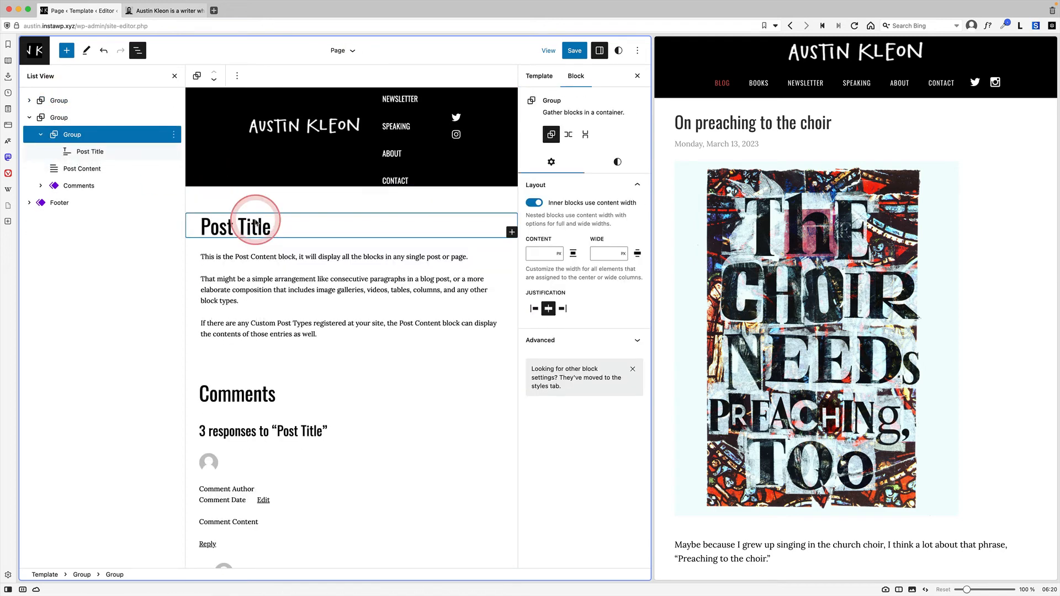
{"action": "left_click", "coordinate": [326, 401]}
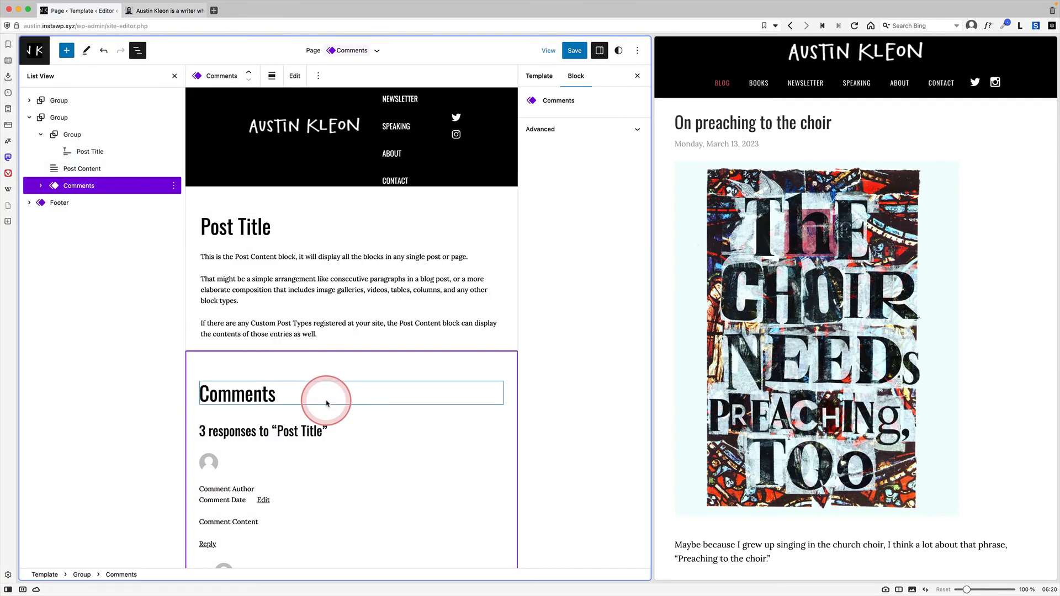
{"action": "key", "text": "BackSpace"}
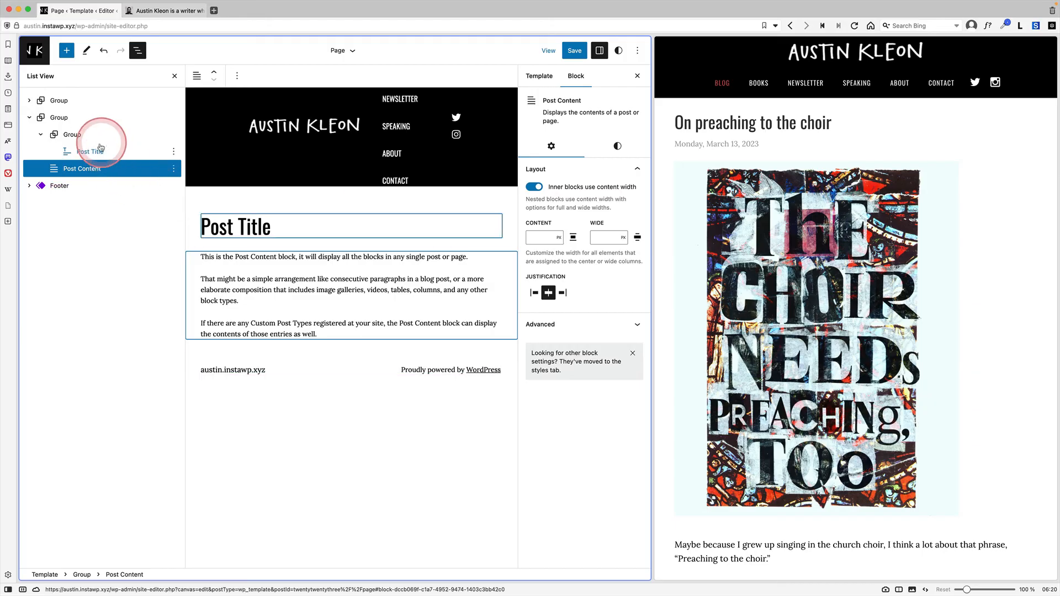
{"action": "left_click", "coordinate": [83, 117]}
{"action": "left_click", "coordinate": [571, 50]}
{"action": "left_click", "coordinate": [552, 51]}
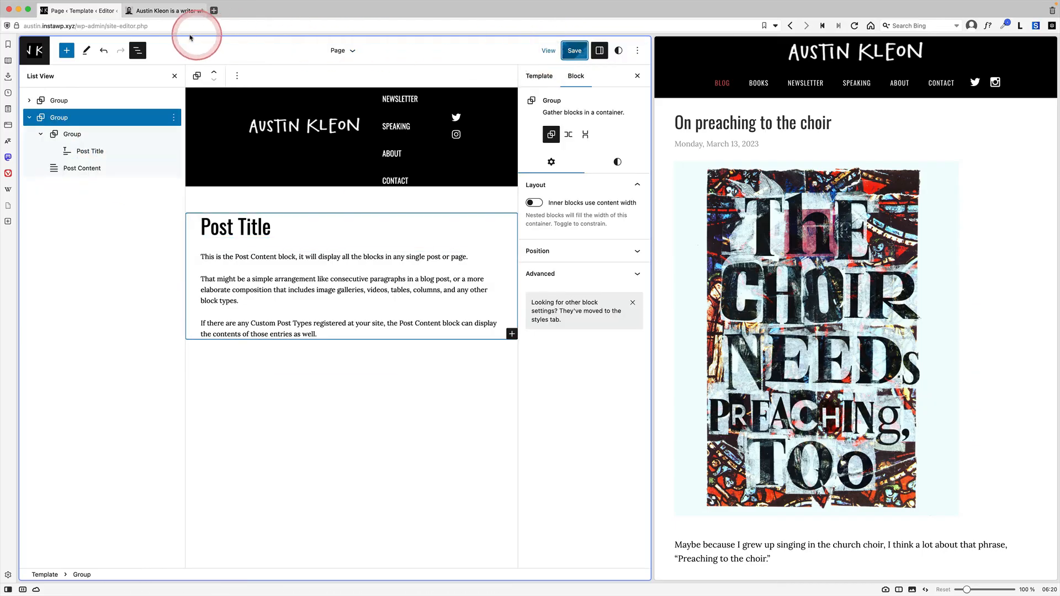
Open the live home page and go to the Books page to check its new header.
{"action": "left_click", "coordinate": [81, 27]}
{"action": "left_click", "coordinate": [224, 26]}
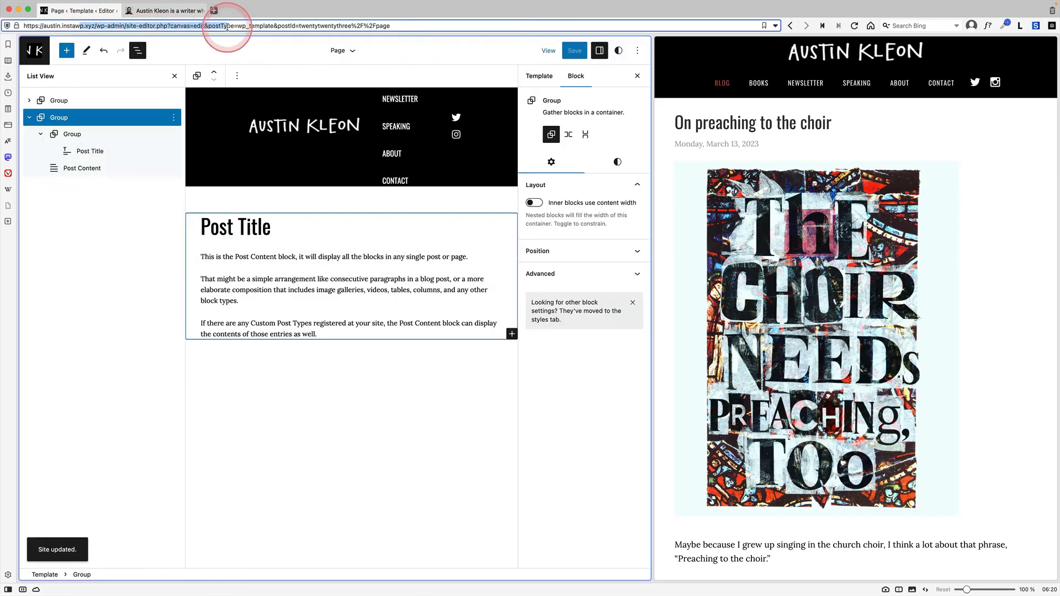
{"action": "left_click_drag", "start_coordinate": [99, 26], "coordinate": [388, 27]}
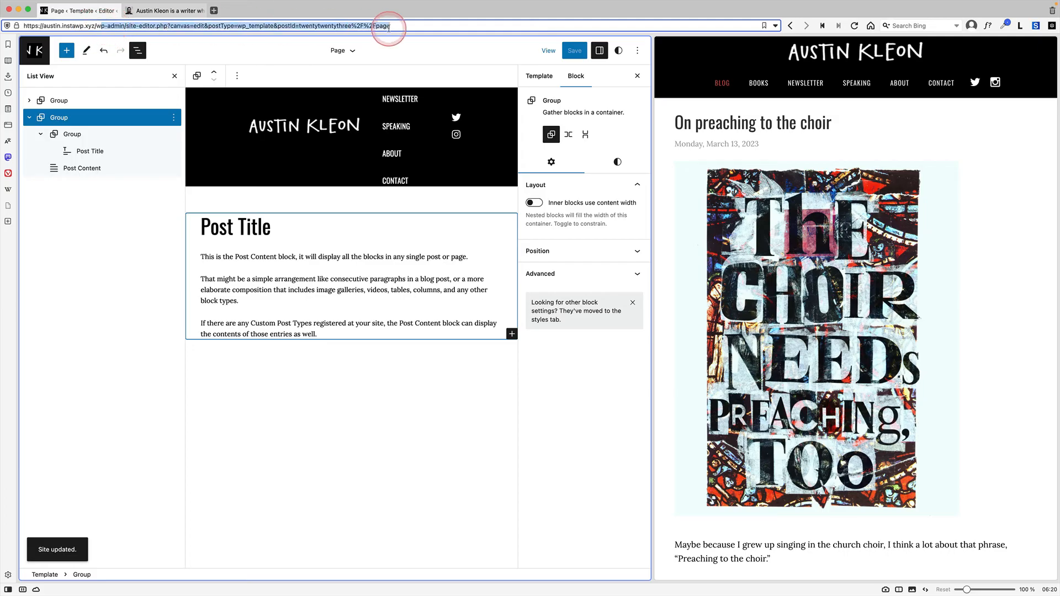
{"action": "key", "text": "BackSpace"}
{"action": "key", "text": "Return"}
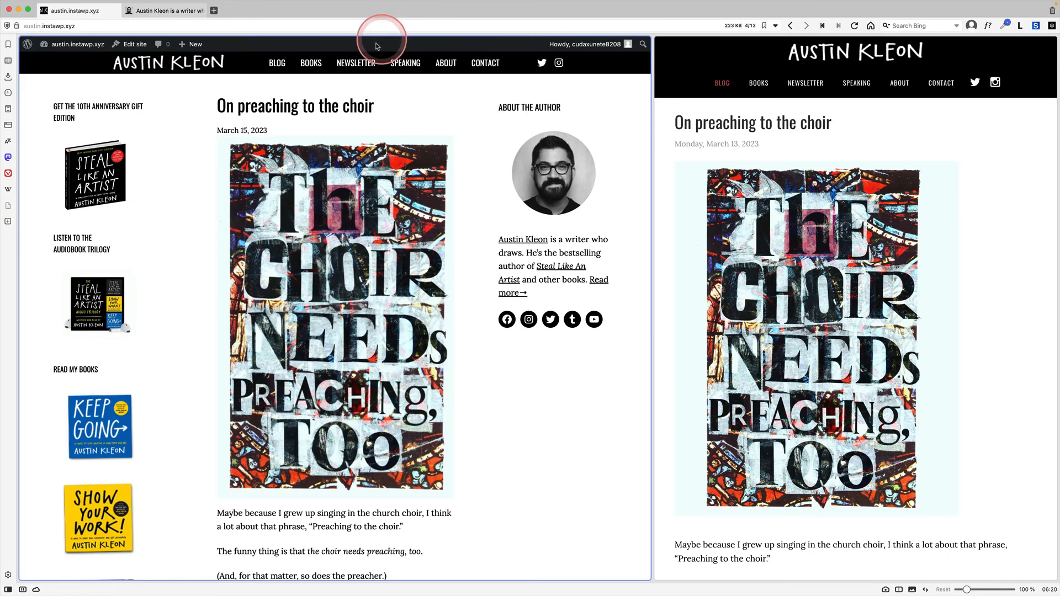
{"action": "left_click", "coordinate": [310, 63]}
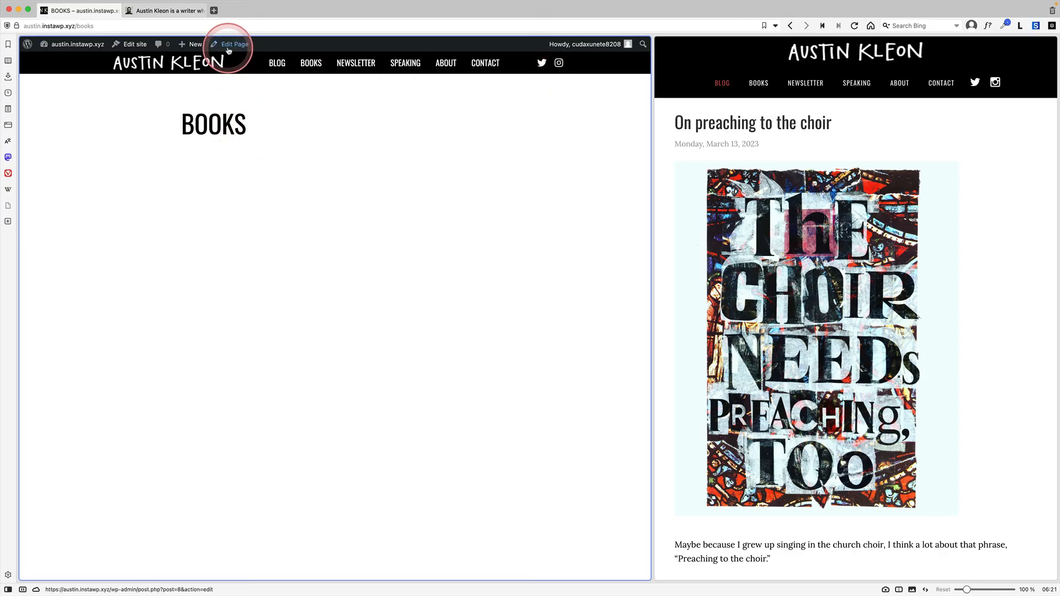
Copy the word-based Lorem Ipsum text from the generator extension and open the Books page for editing.
{"action": "left_click", "coordinate": [1006, 28]}
{"action": "left_click", "coordinate": [1031, 101]}
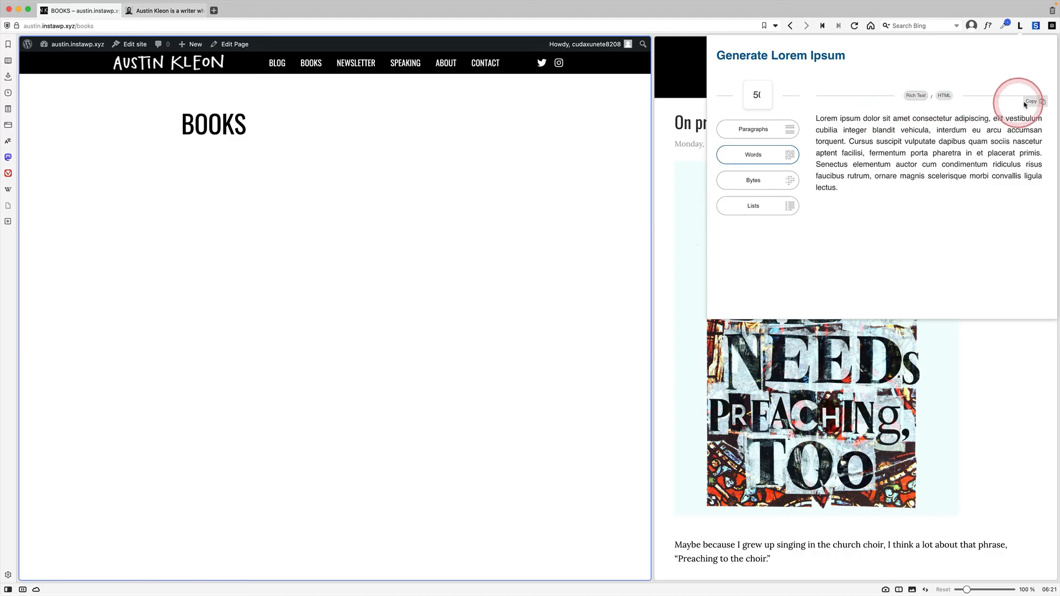
{"action": "left_click", "coordinate": [223, 44]}
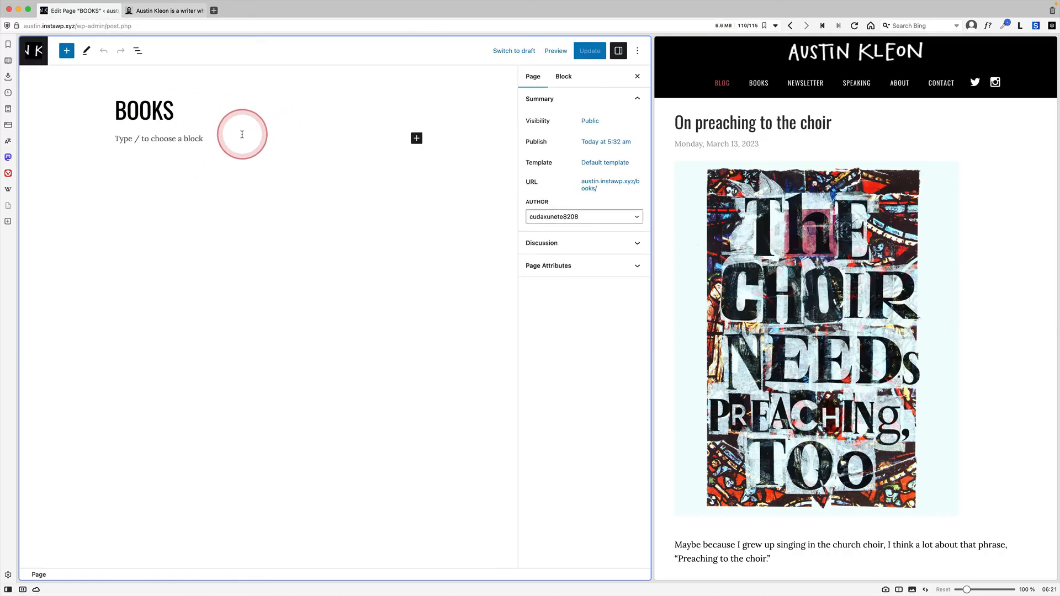
Fill the Books page with three paragraphs of the copied Lorem Ipsum text and update the page.
{"action": "left_click", "coordinate": [242, 134]}
{"action": "key", "text": "super+v"}
{"action": "key", "text": "Return"}
{"action": "key", "text": "super+v"}
{"action": "key", "text": "super+v"}
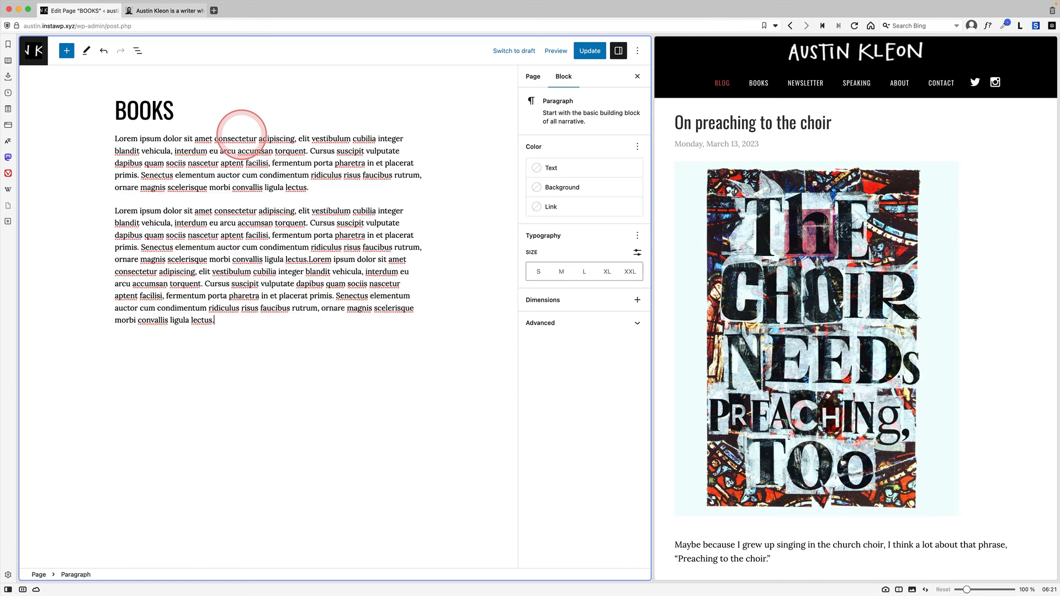
{"action": "key", "text": "super+v"}
{"action": "key", "text": "super+v"}
{"action": "left_click", "coordinate": [590, 50]}
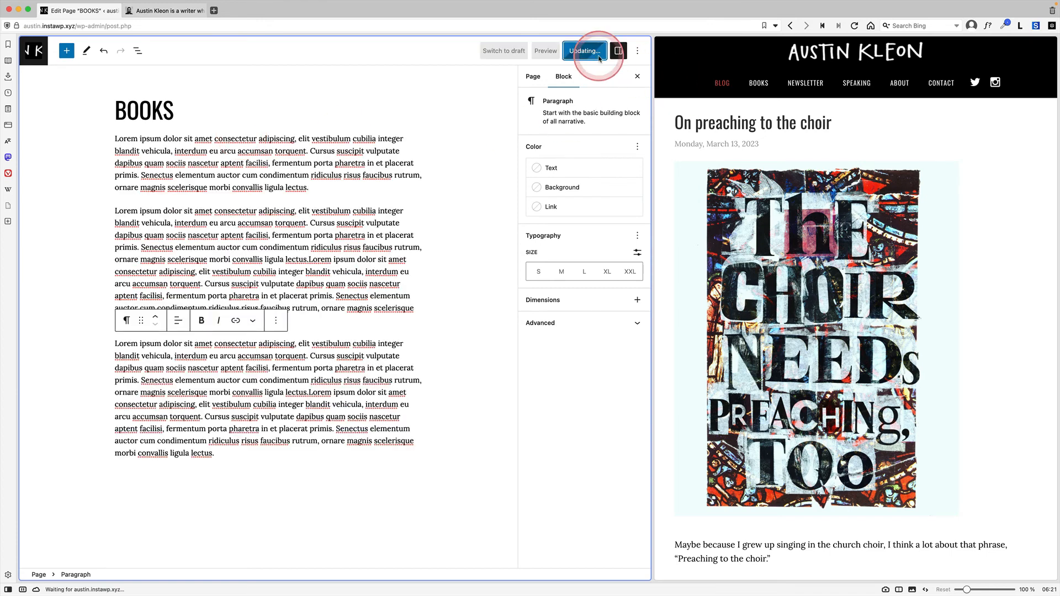
Return to the live home page and open the Books page to review its header and body text.
{"action": "left_click", "coordinate": [120, 25]}
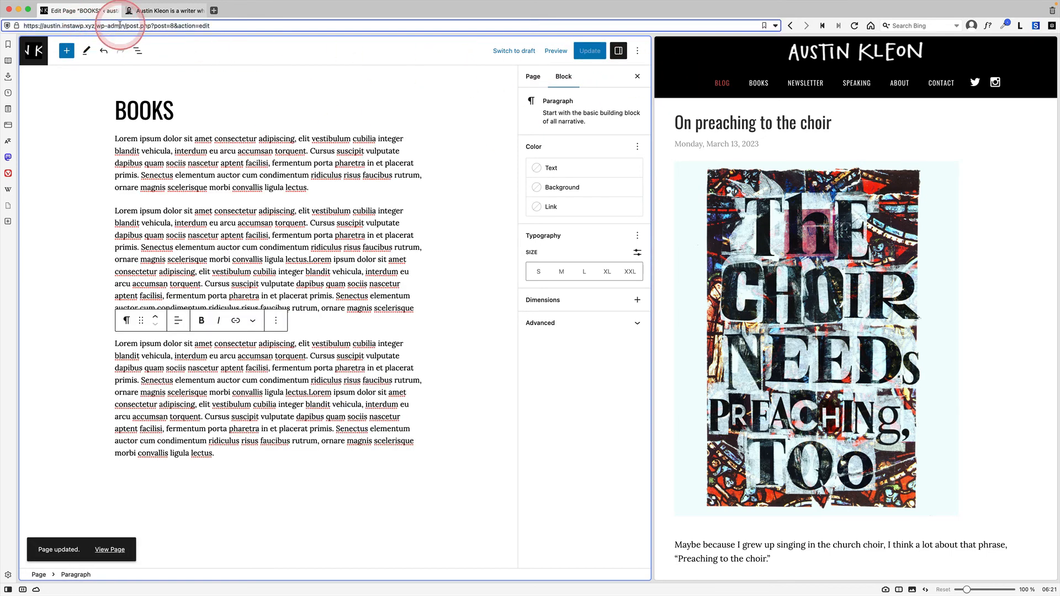
{"action": "left_click_drag", "start_coordinate": [96, 25], "coordinate": [312, 37]}
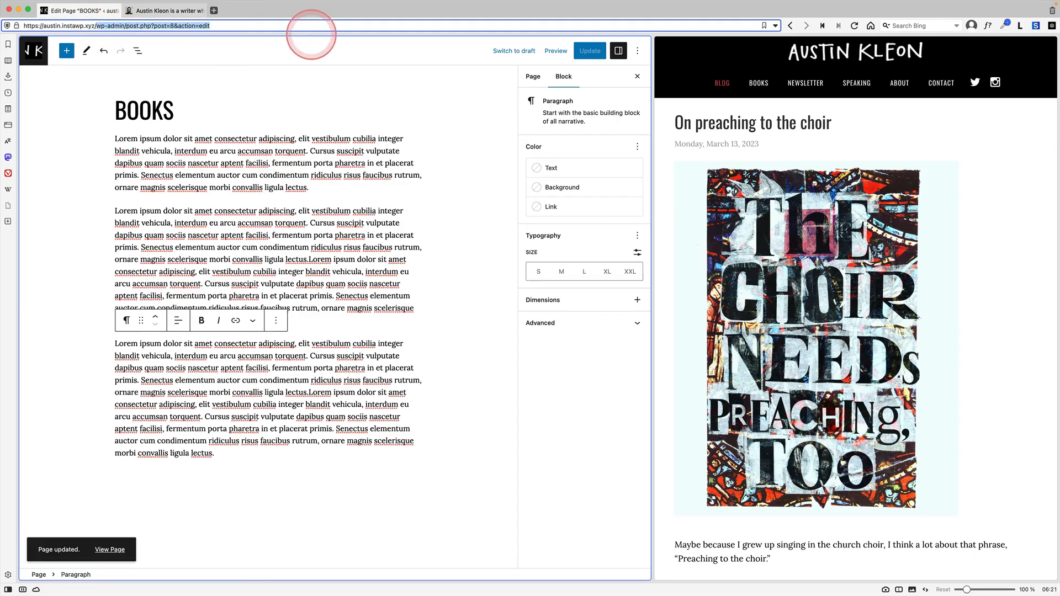
{"action": "key", "text": "BackSpace"}
{"action": "key", "text": "Return"}
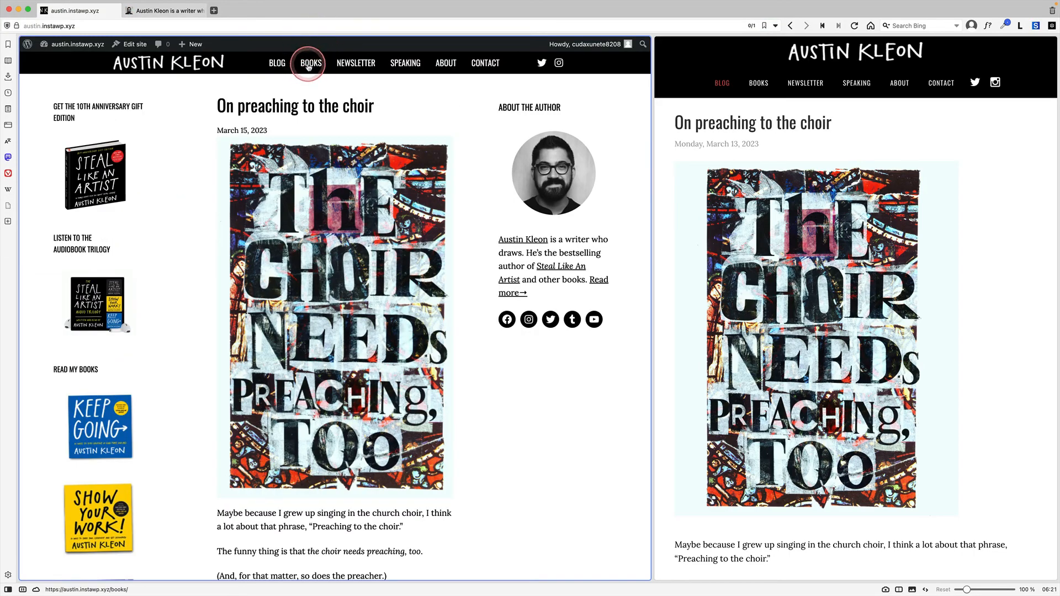
{"action": "left_click", "coordinate": [309, 64]}
{"action": "left_click", "coordinate": [313, 283]}
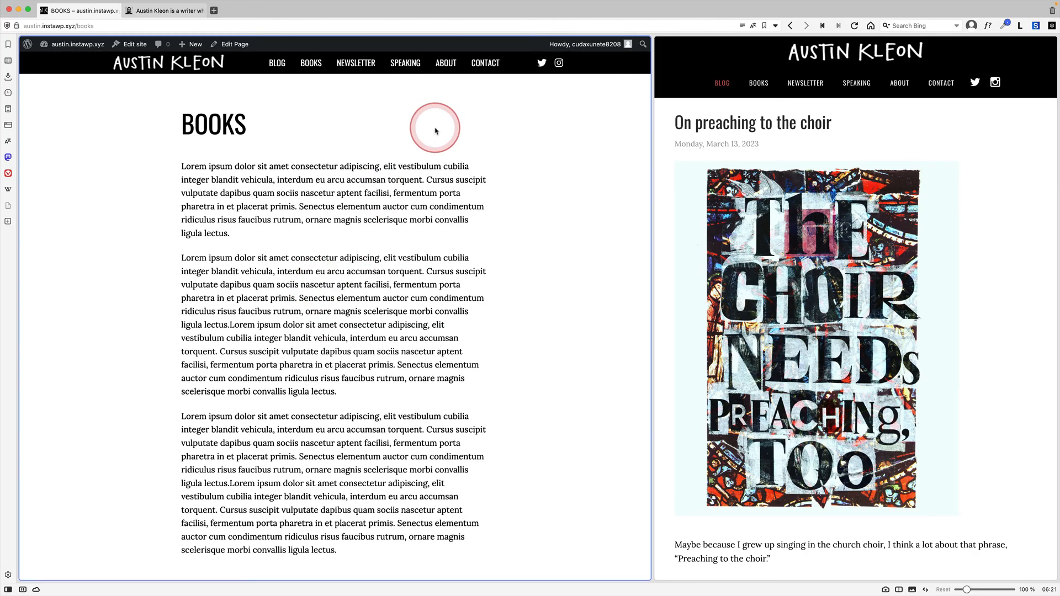
Switch between the live home and Books pages to compare their headers, and view the home page in a slightly wider pane.
{"action": "left_click", "coordinate": [190, 65]}
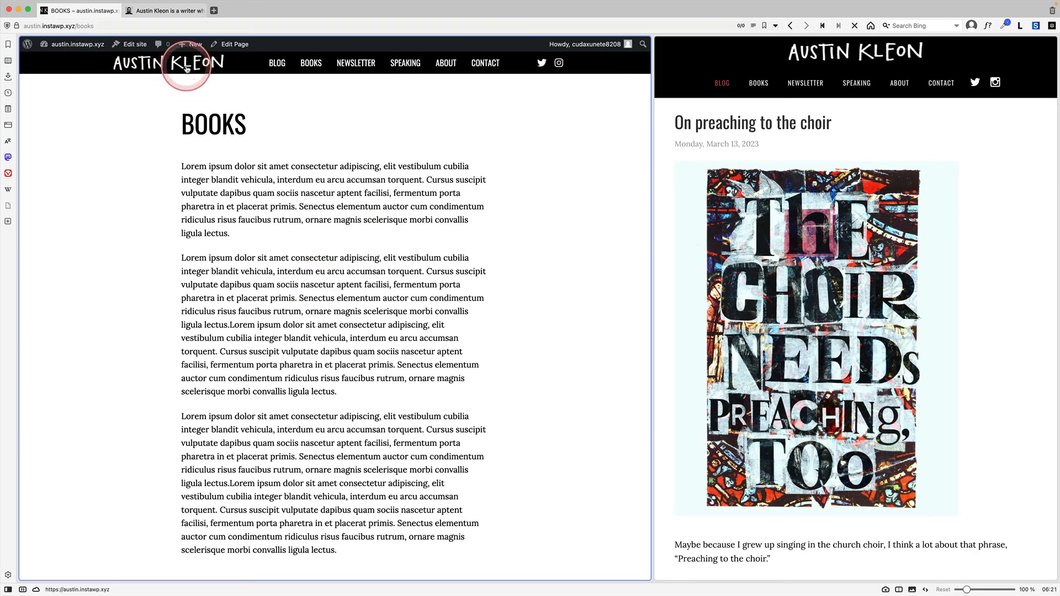
{"action": "left_click", "coordinate": [311, 65]}
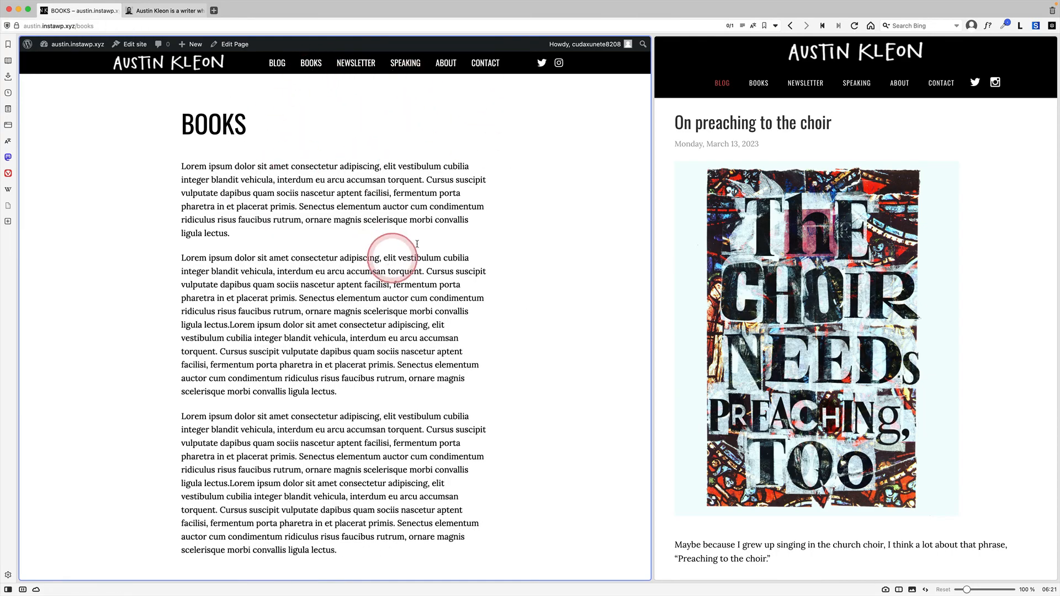
{"action": "left_click", "coordinate": [166, 62]}
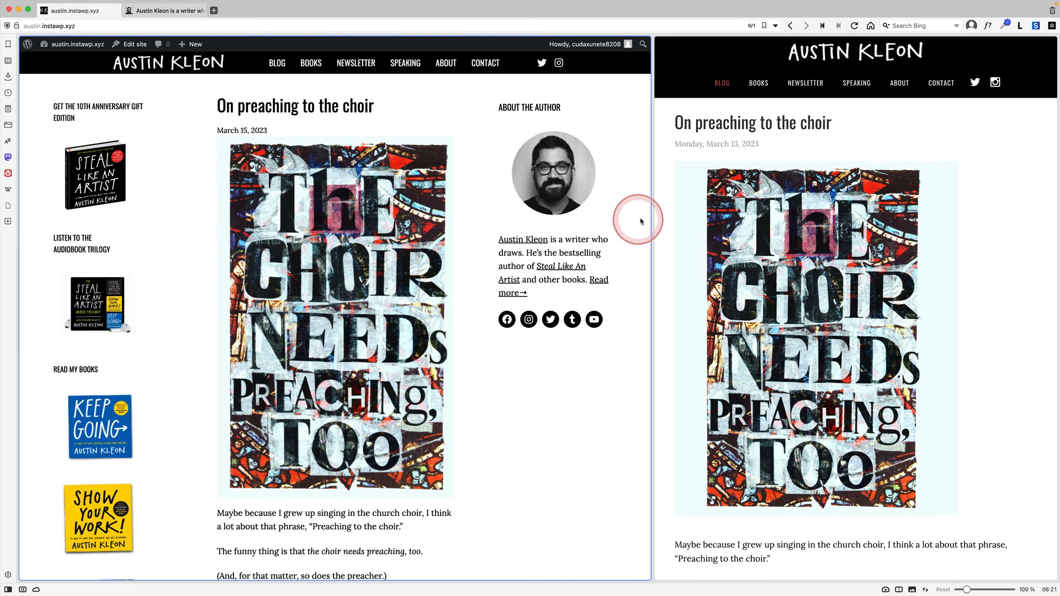
{"action": "left_click_drag", "start_coordinate": [652, 213], "coordinate": [670, 263]}
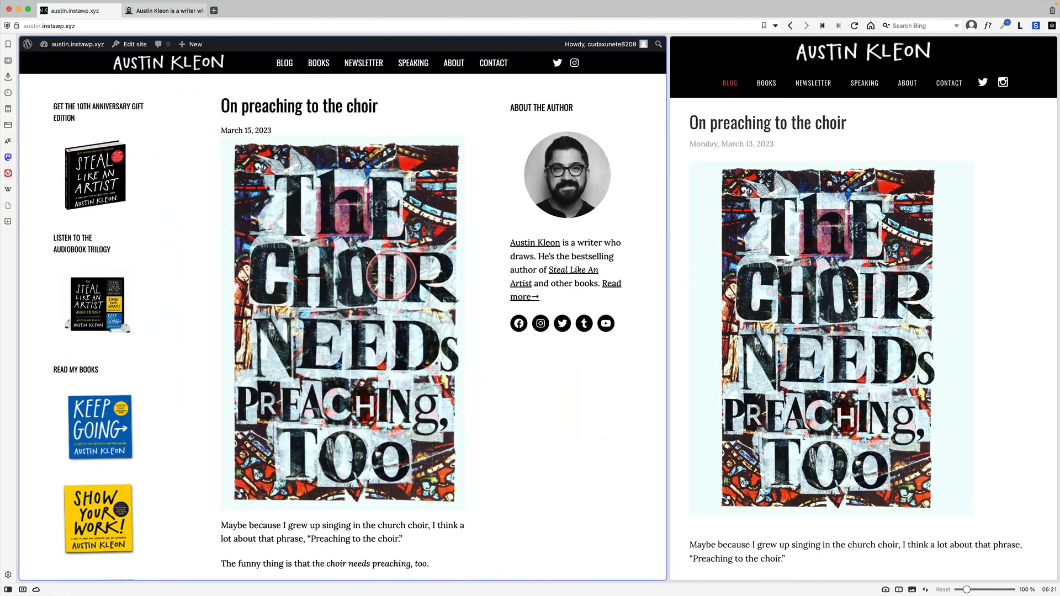